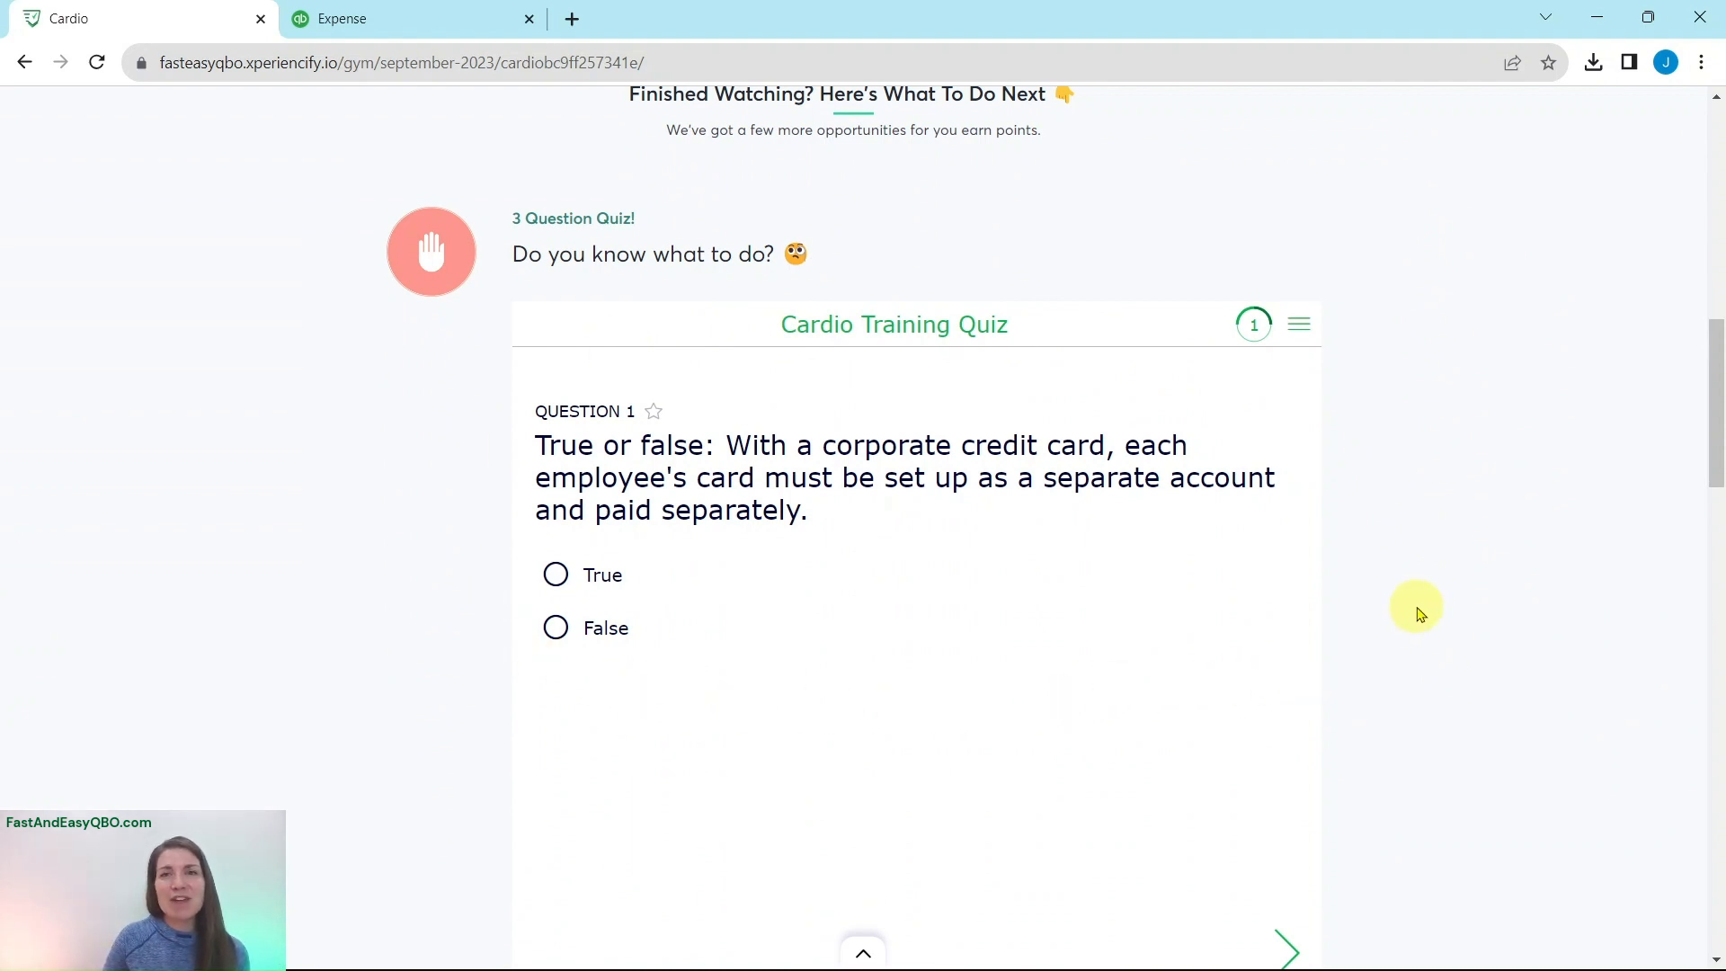
Step: Open the hands-on practice exercise for reconciling and paying the credit card from the Cardio lesson page
{"action": "scroll", "coordinate": [1418, 614], "scroll_direction": "up", "scroll_amount": 1}
{"action": "scroll", "coordinate": [1419, 614], "scroll_direction": "down", "scroll_amount": 10}
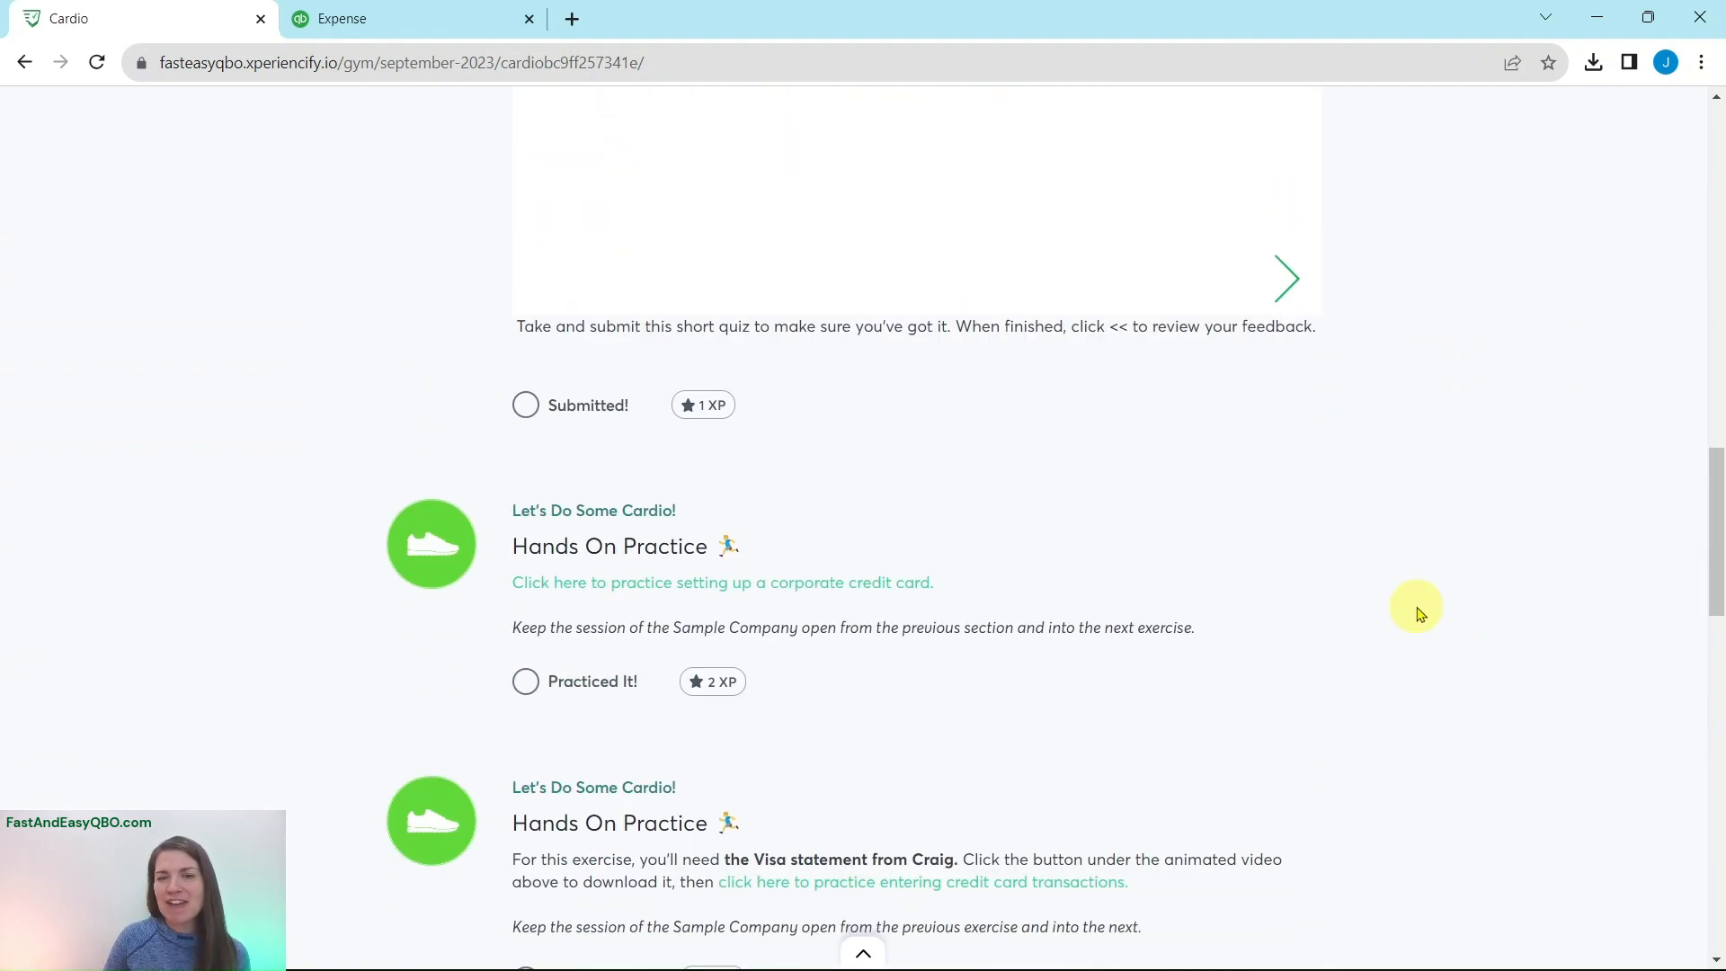
{"action": "scroll", "coordinate": [1419, 614], "scroll_direction": "down", "scroll_amount": 10}
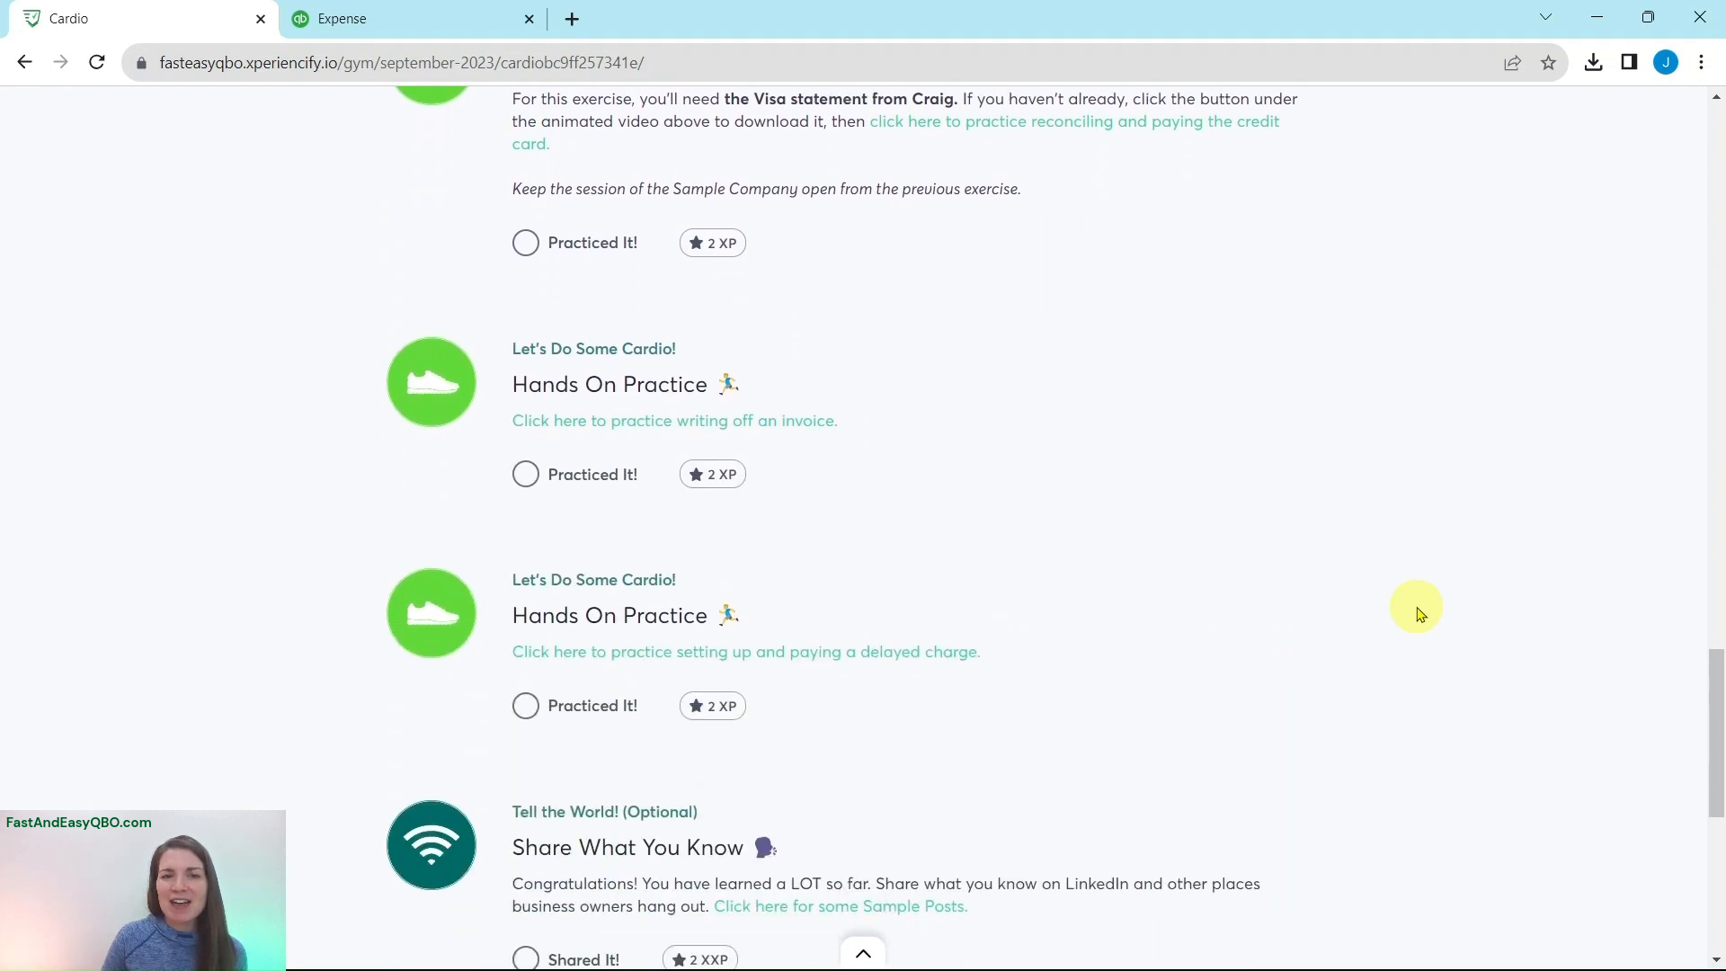
{"action": "scroll", "coordinate": [1418, 612], "scroll_direction": "up", "scroll_amount": 4}
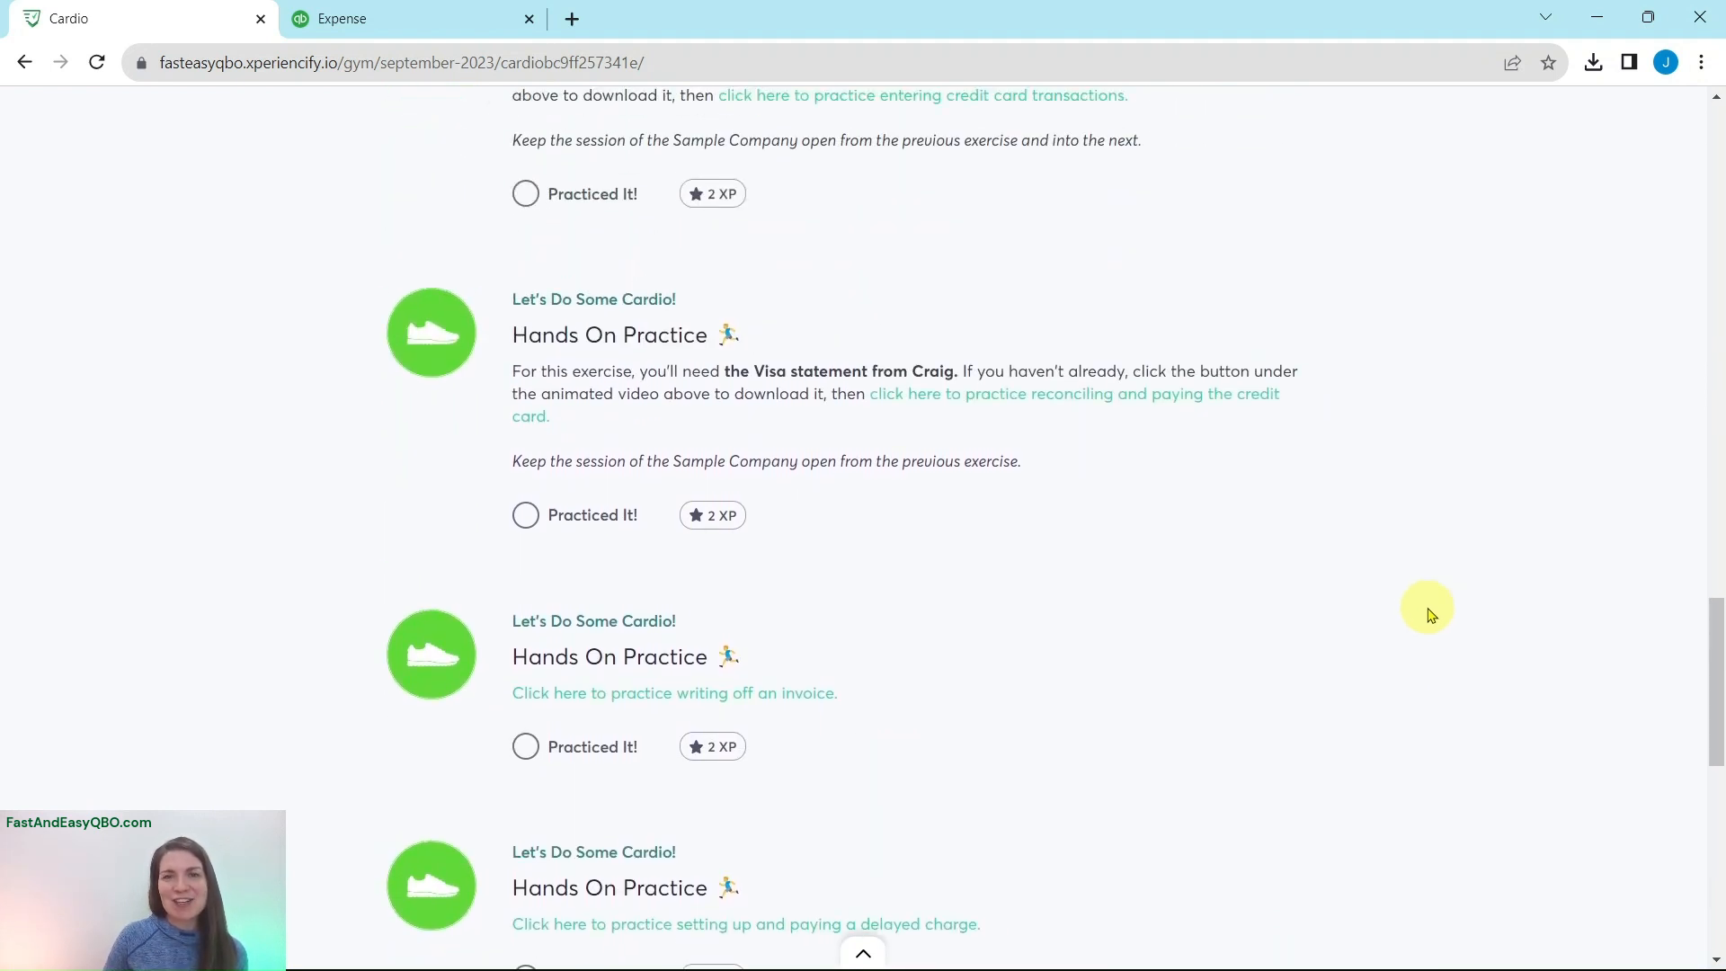
{"action": "scroll", "coordinate": [1427, 614], "scroll_direction": "up", "scroll_amount": 1}
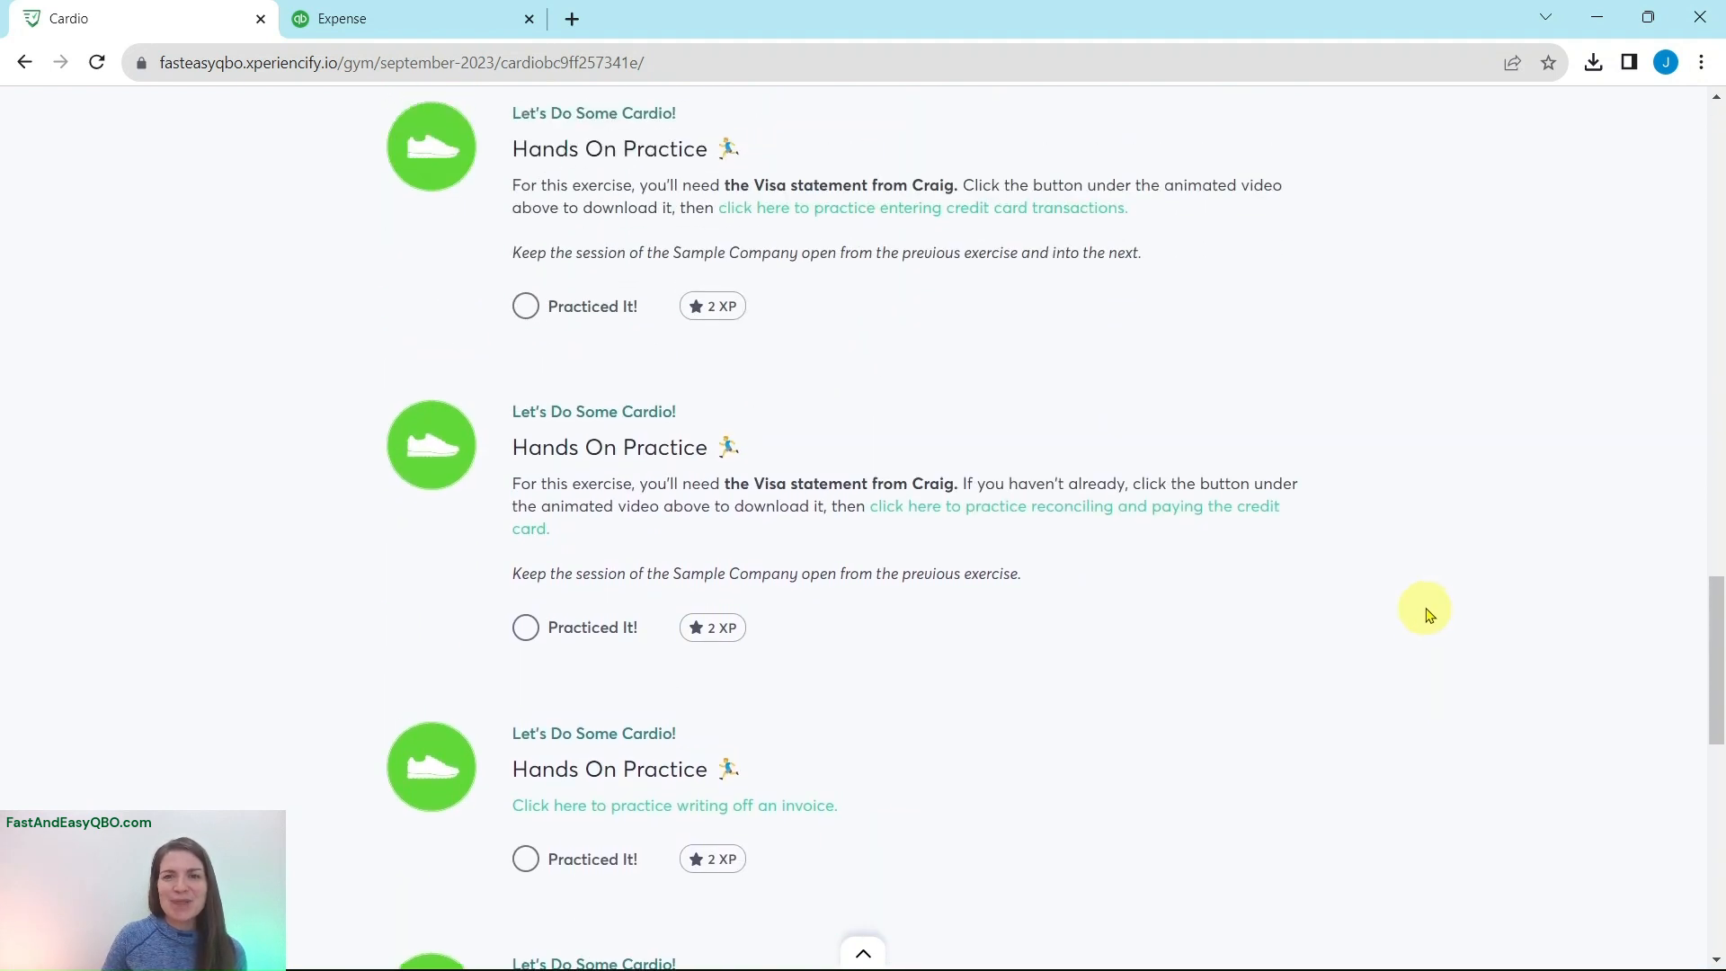
{"action": "left_click", "coordinate": [1025, 515]}
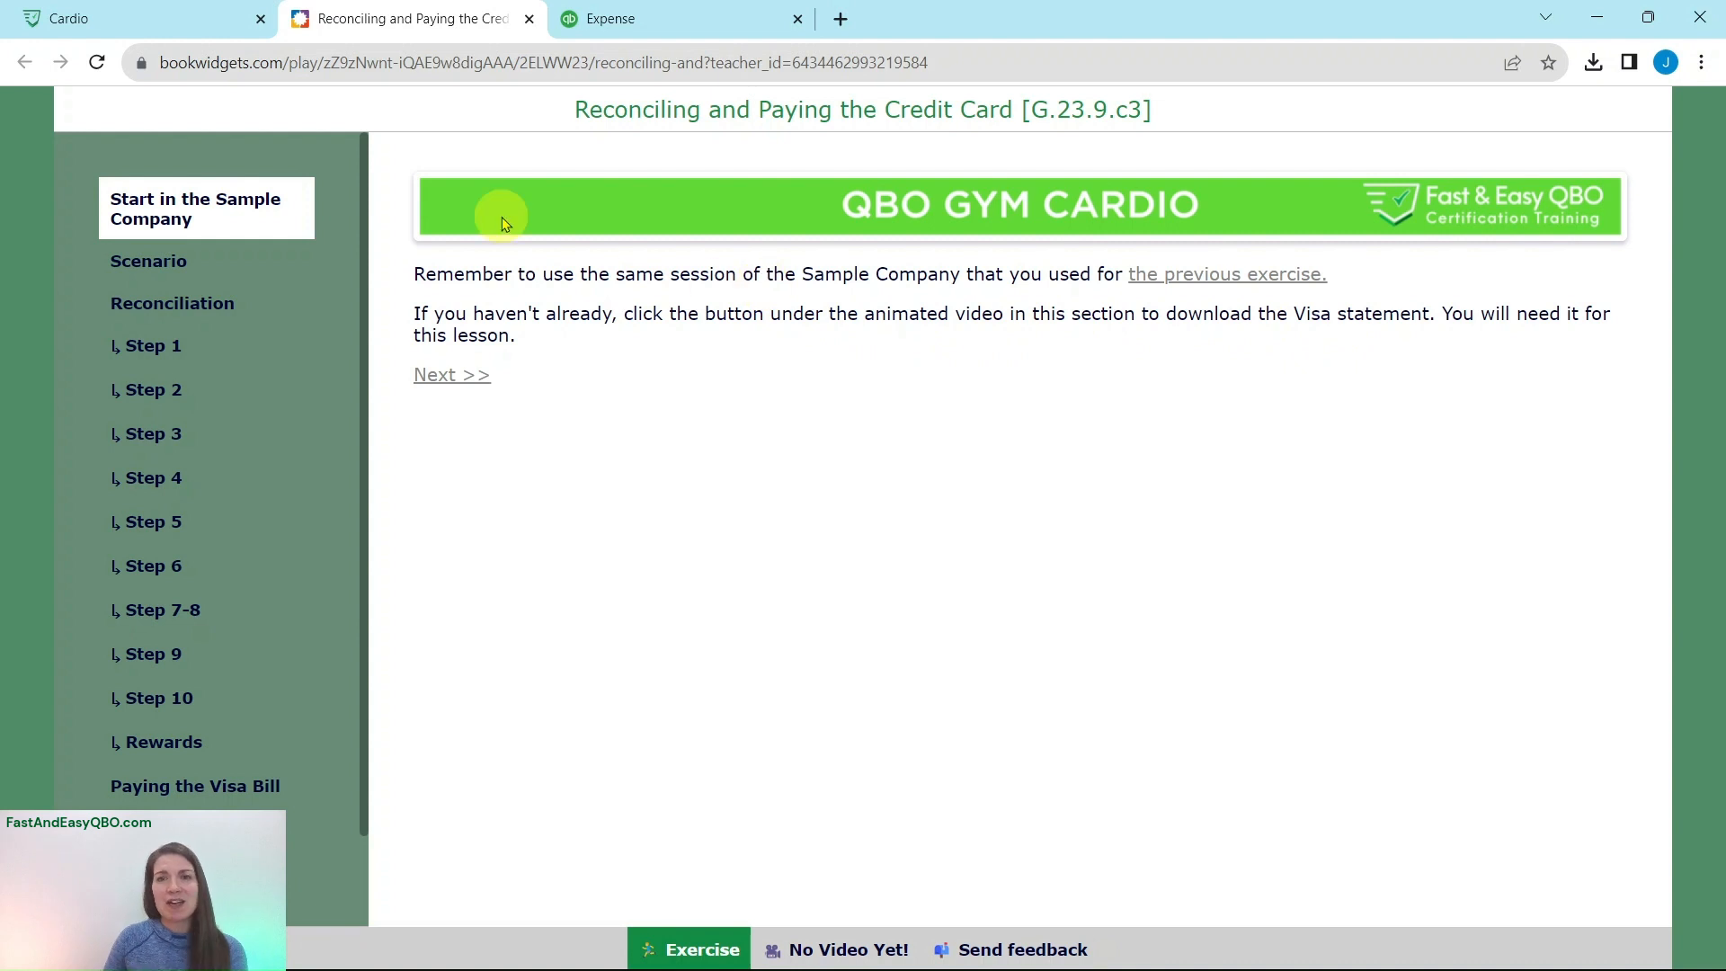
Step: Download the Visa Statement PDF from the Cardio lesson page, then open and skim it
{"action": "left_click", "coordinate": [117, 19]}
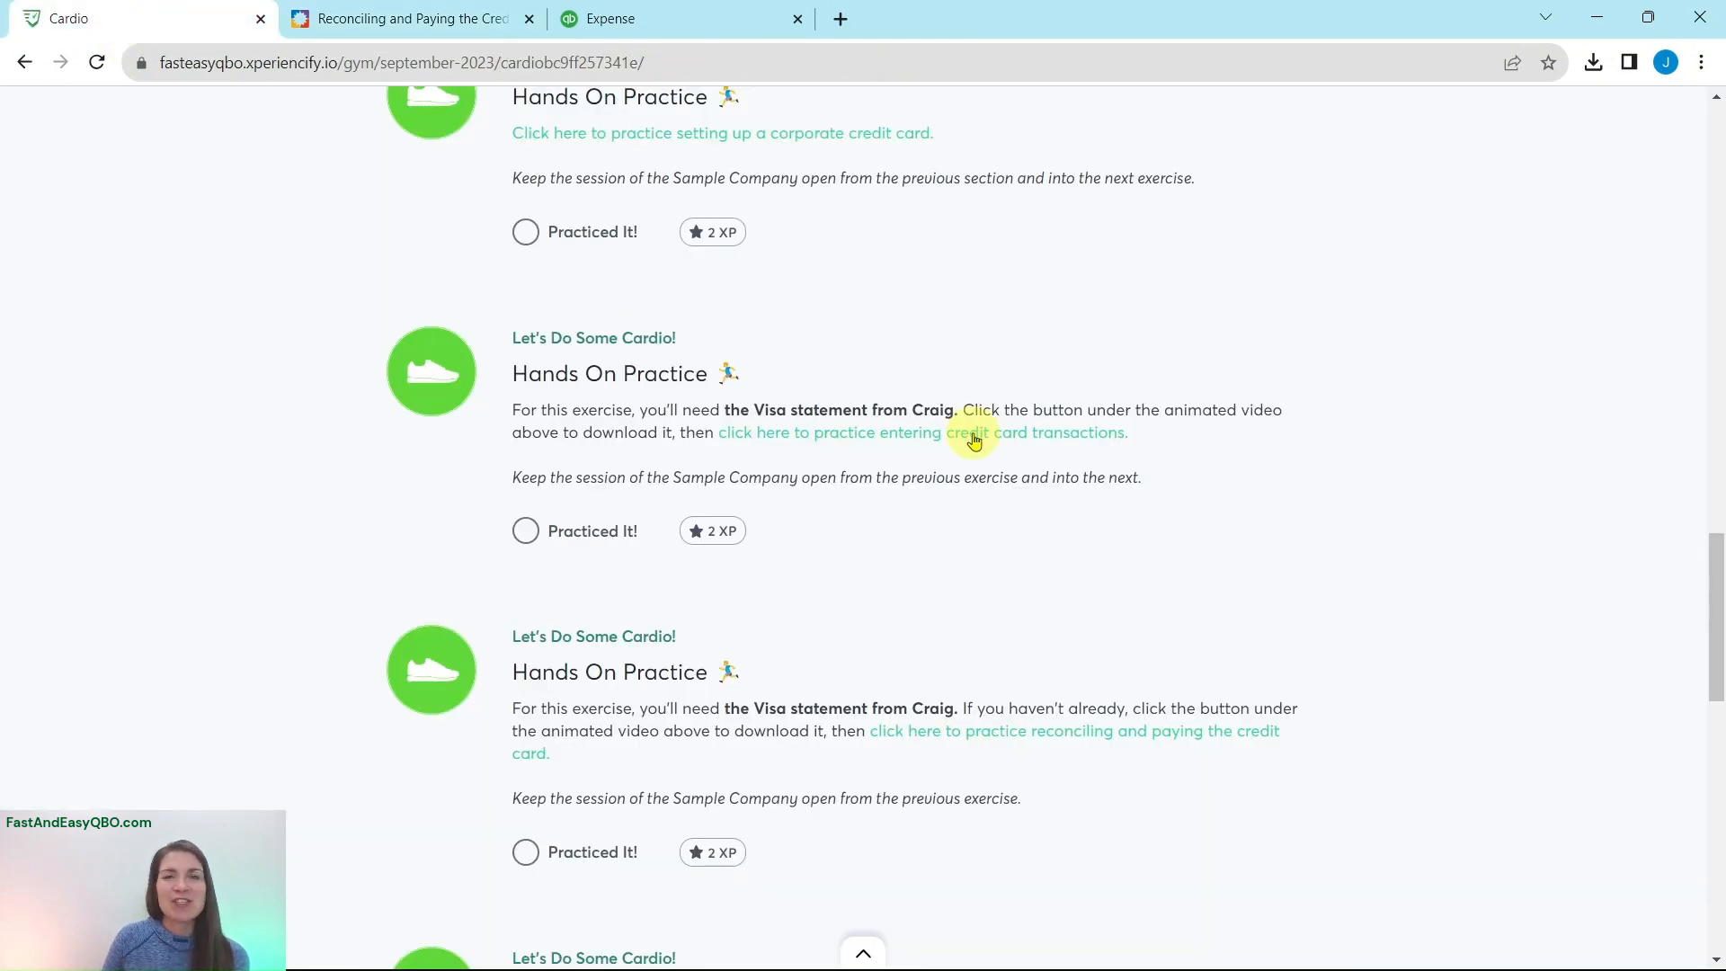
{"action": "scroll", "coordinate": [973, 441], "scroll_direction": "up", "scroll_amount": 8}
{"action": "scroll", "coordinate": [973, 440], "scroll_direction": "up", "scroll_amount": 10}
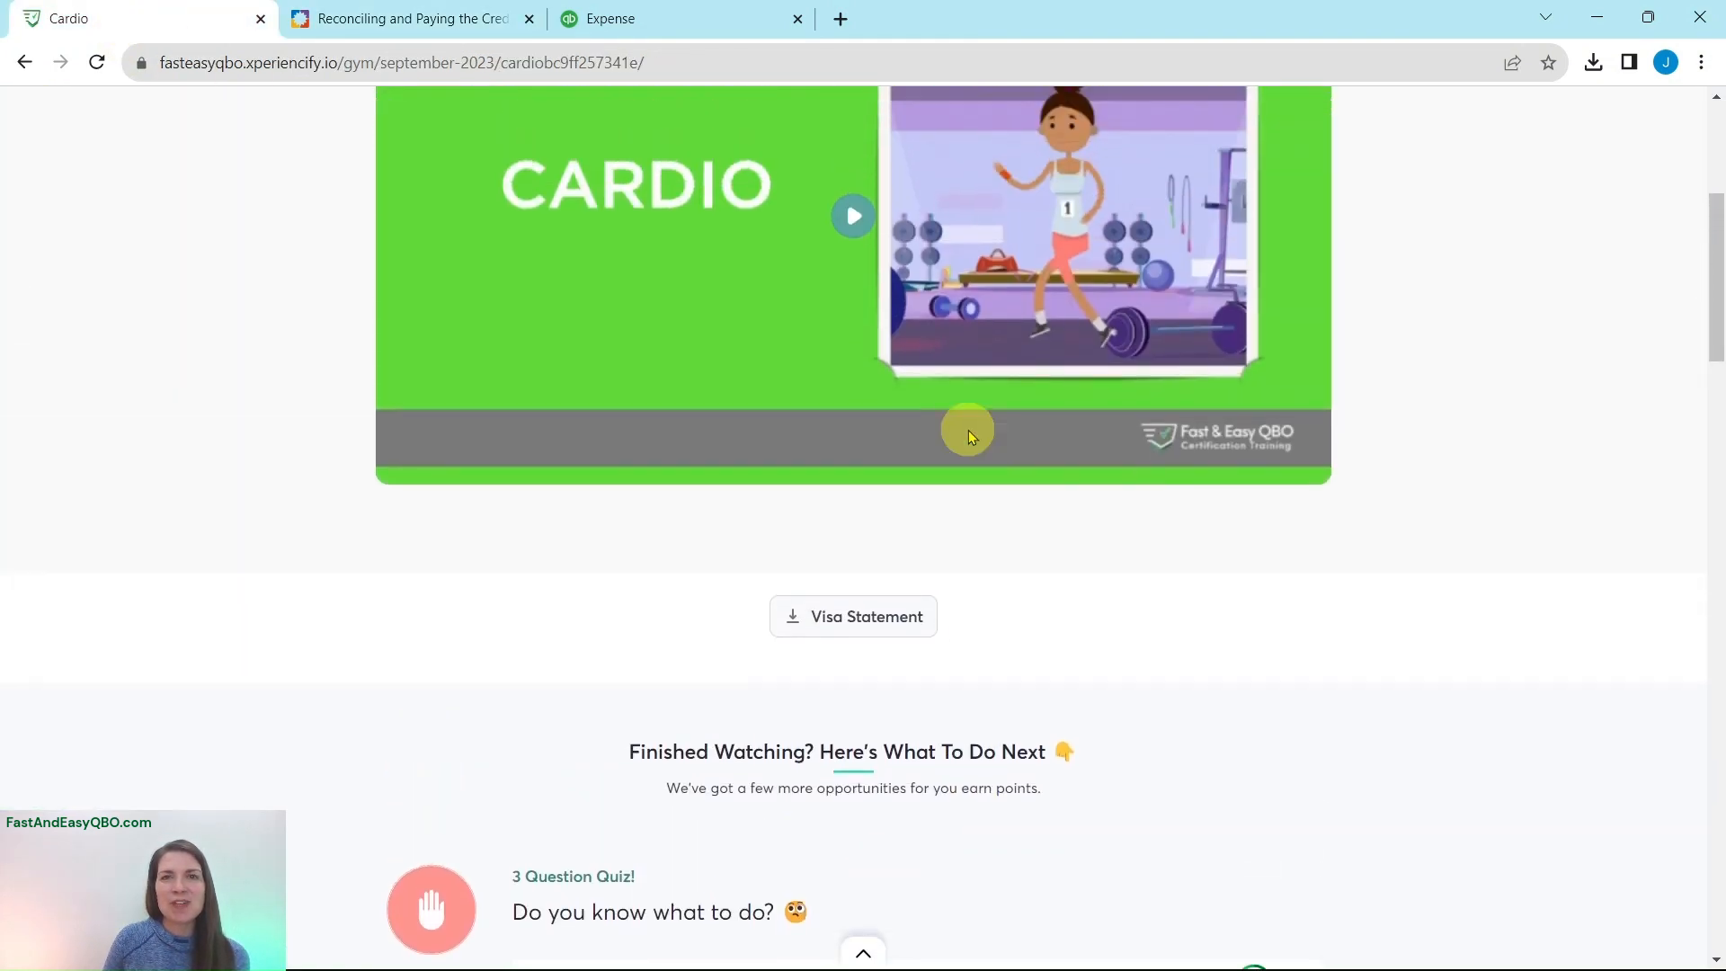
{"action": "scroll", "coordinate": [1083, 449], "scroll_direction": "down", "scroll_amount": 2}
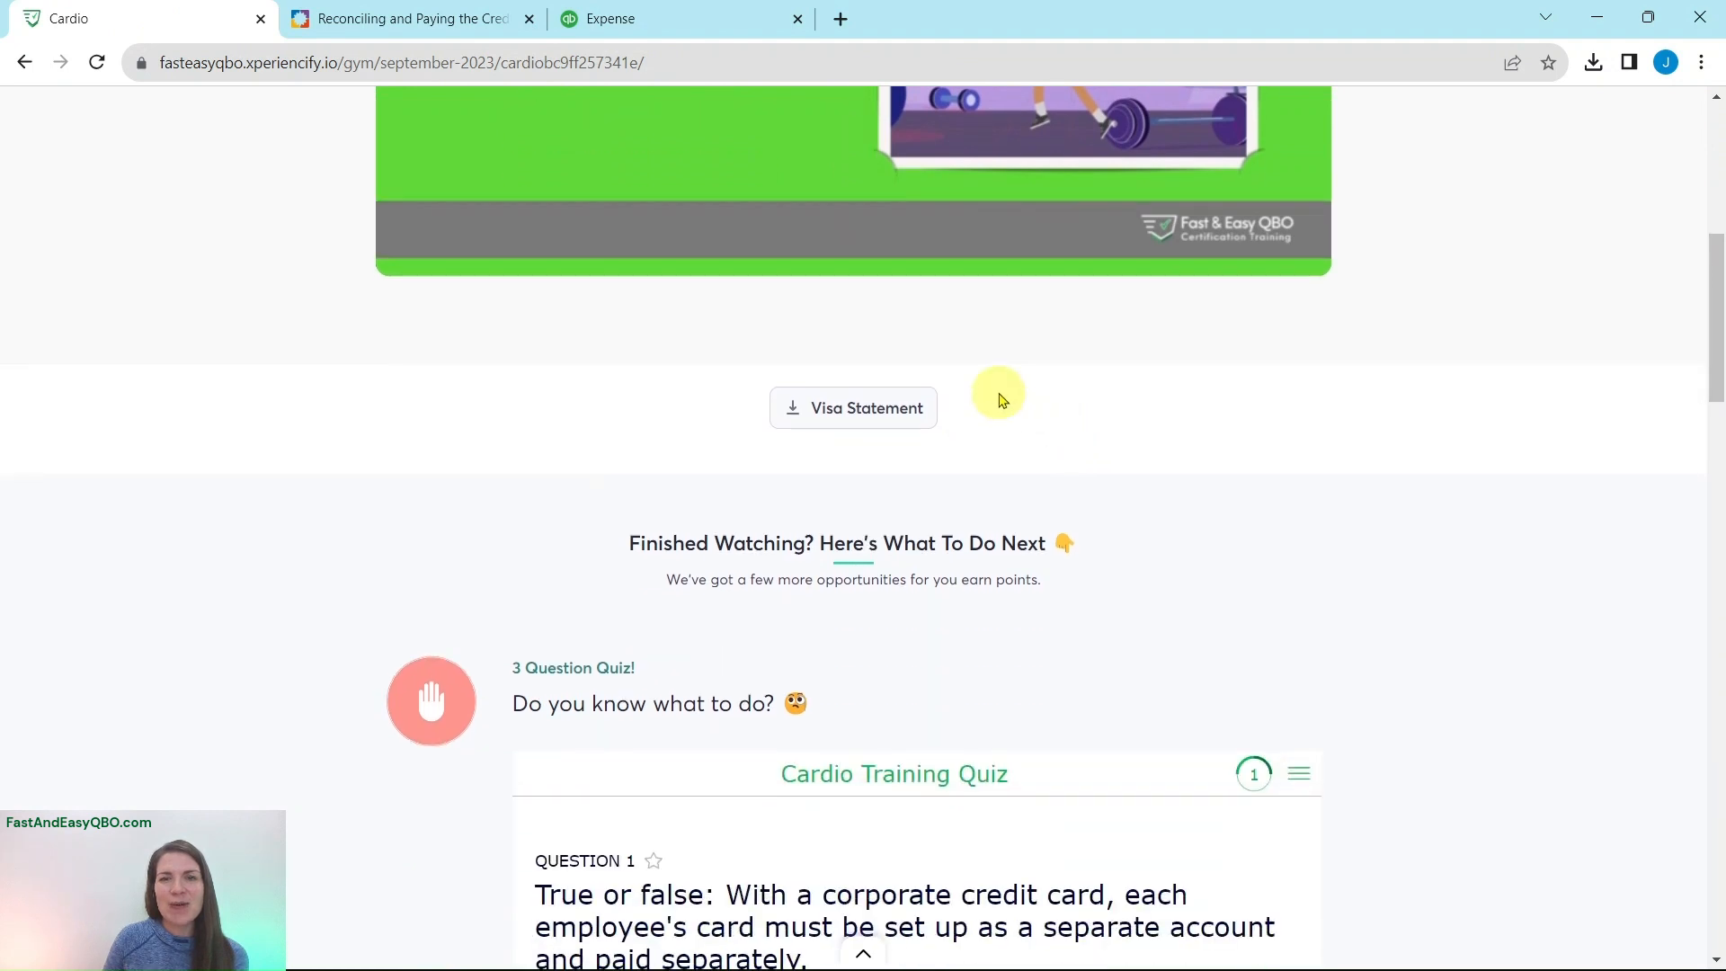
{"action": "left_click", "coordinate": [861, 406]}
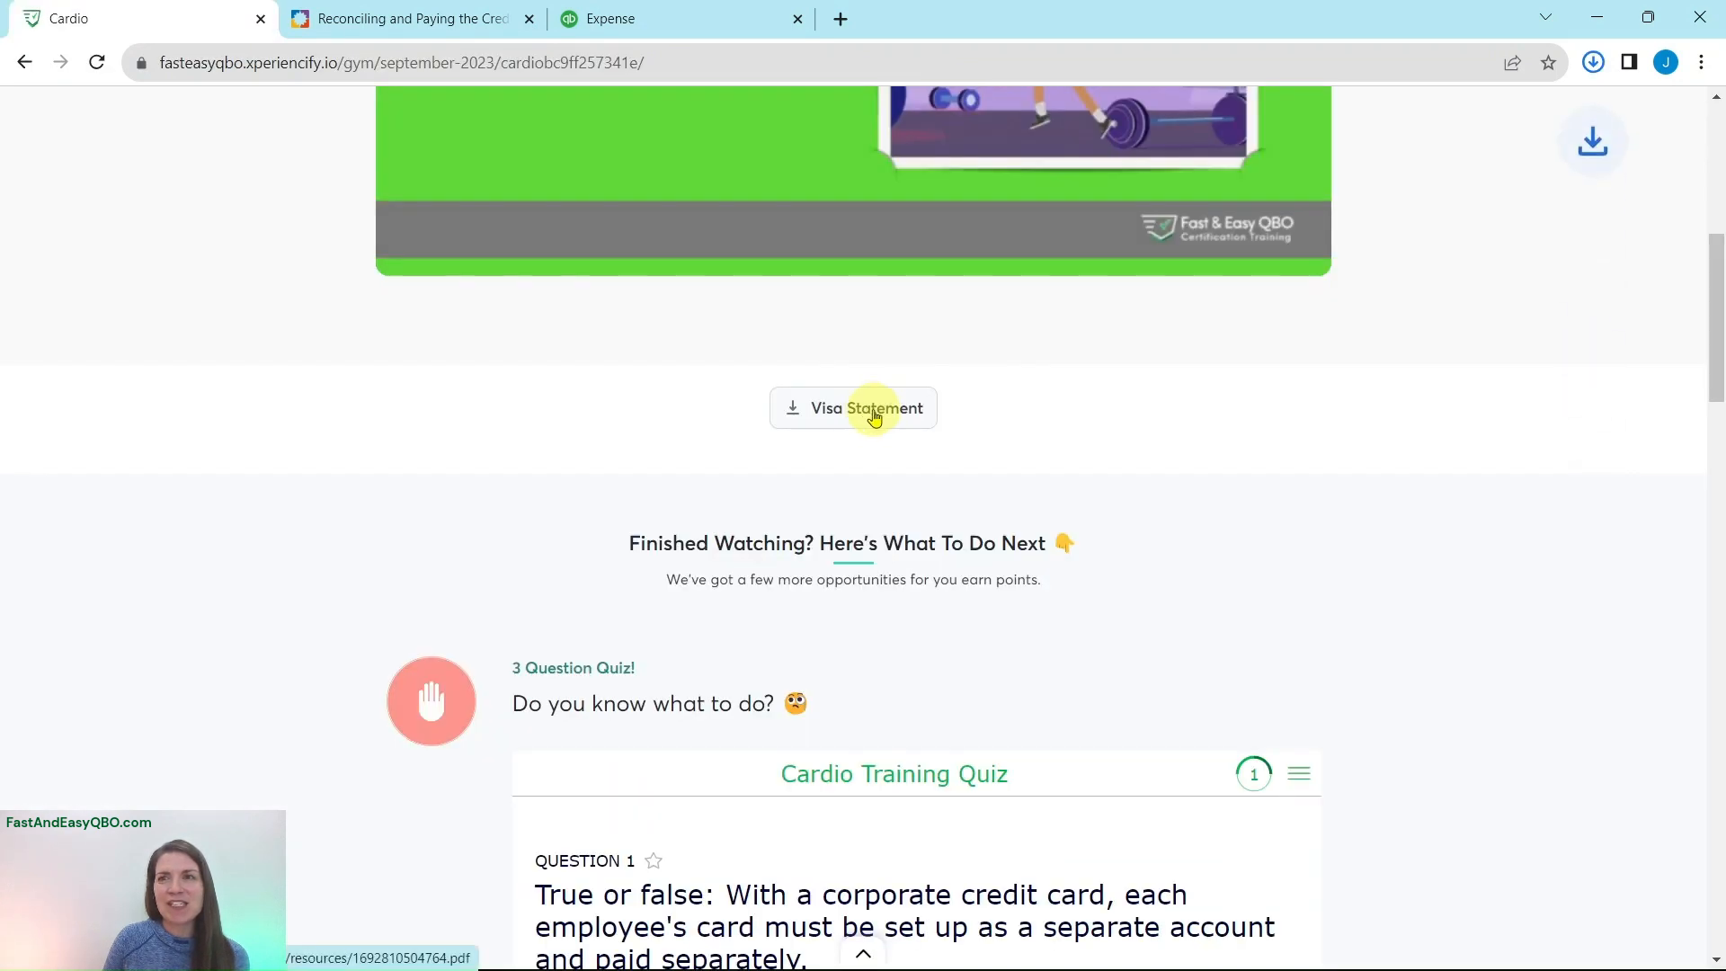
{"action": "left_click", "coordinate": [1395, 126]}
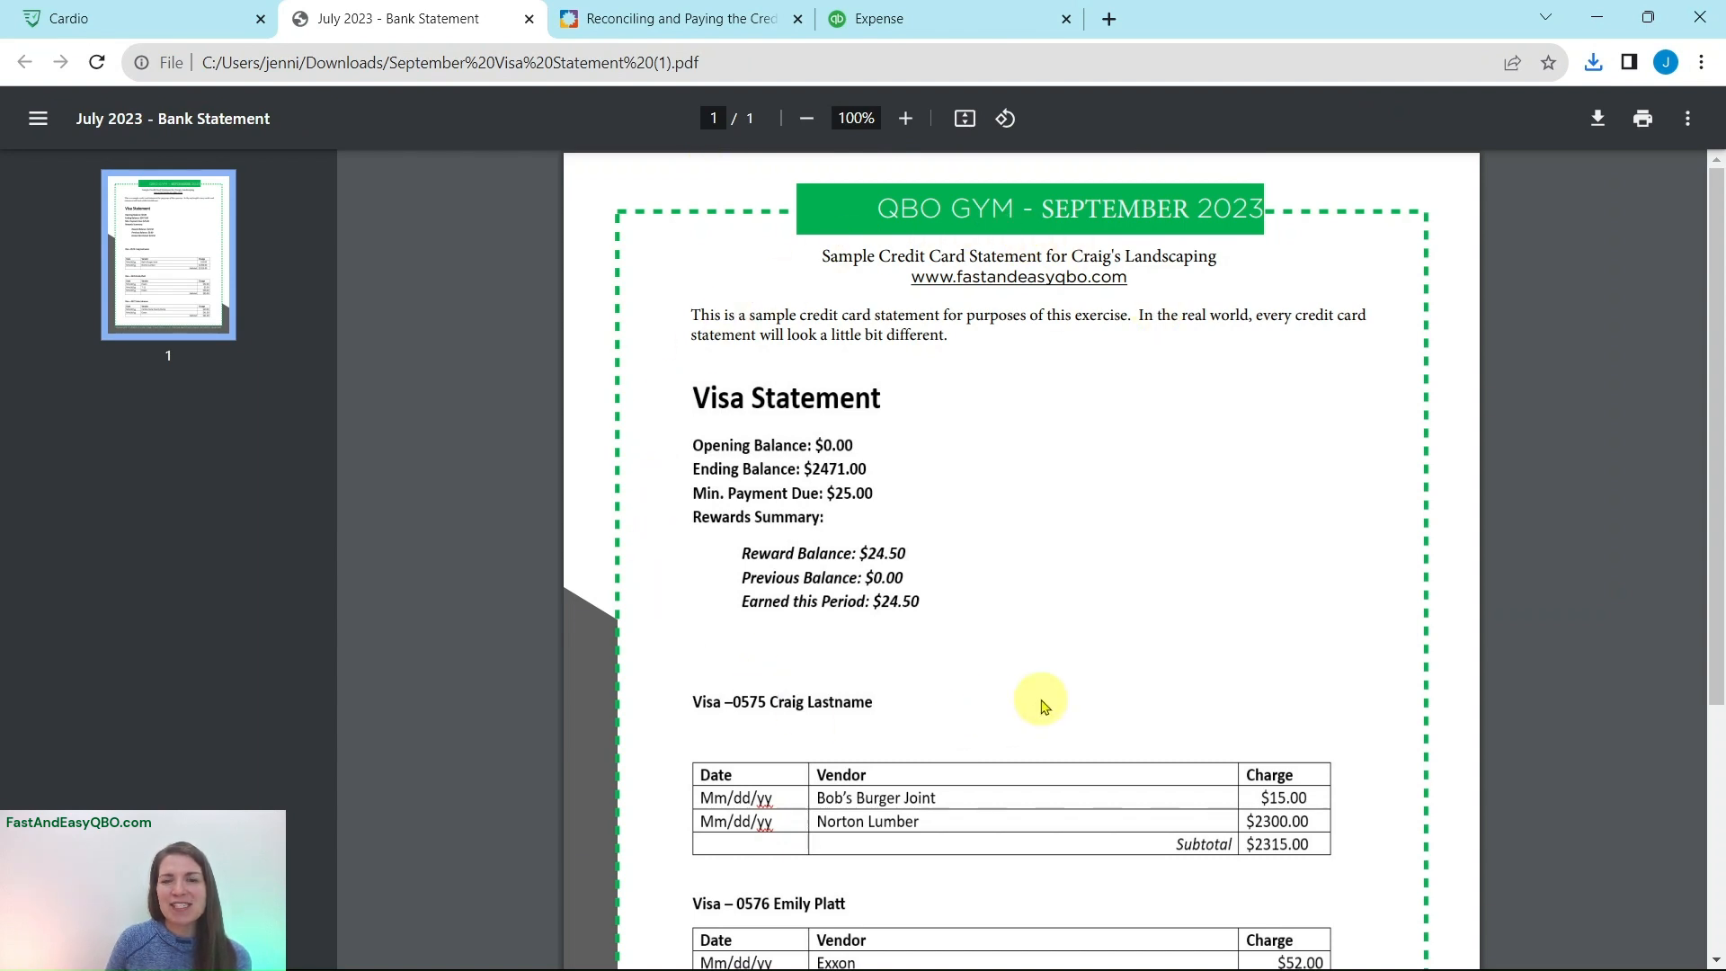
{"action": "scroll", "coordinate": [1043, 694], "scroll_direction": "down", "scroll_amount": 3}
{"action": "scroll", "coordinate": [1059, 679], "scroll_direction": "up", "scroll_amount": 4}
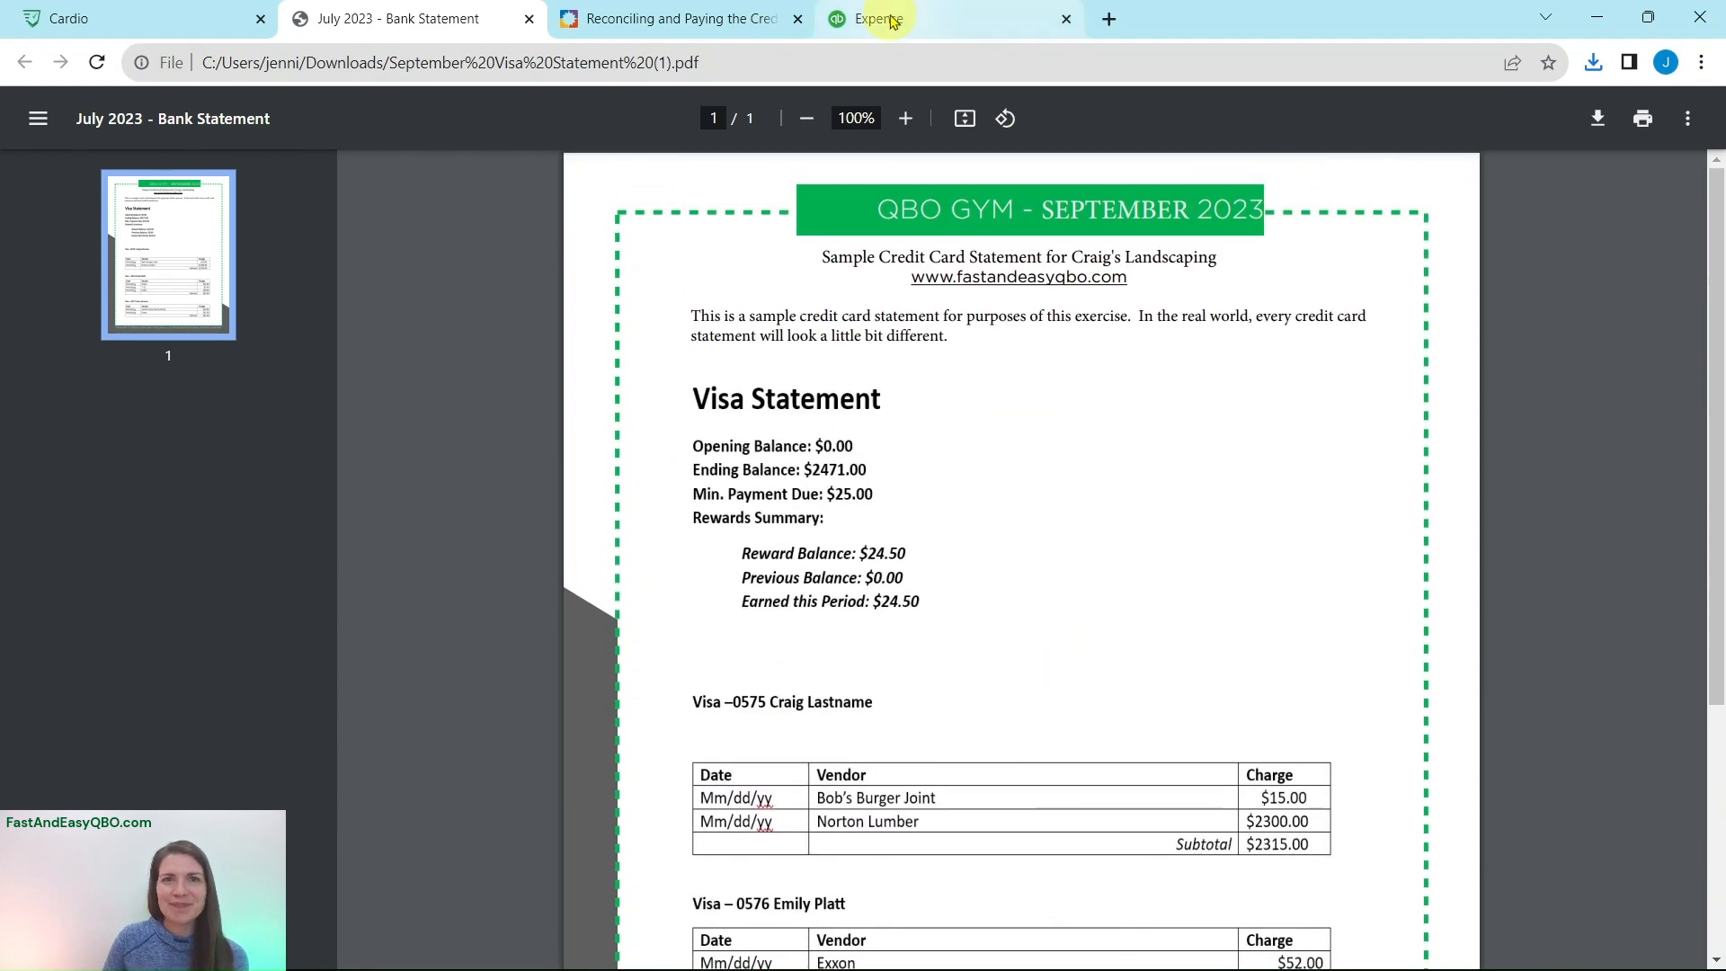
Step: Read the exercise's Scenario, Reconciliation introduction and Step 1 instructions
{"action": "left_click", "coordinate": [927, 19]}
{"action": "left_click", "coordinate": [680, 18]}
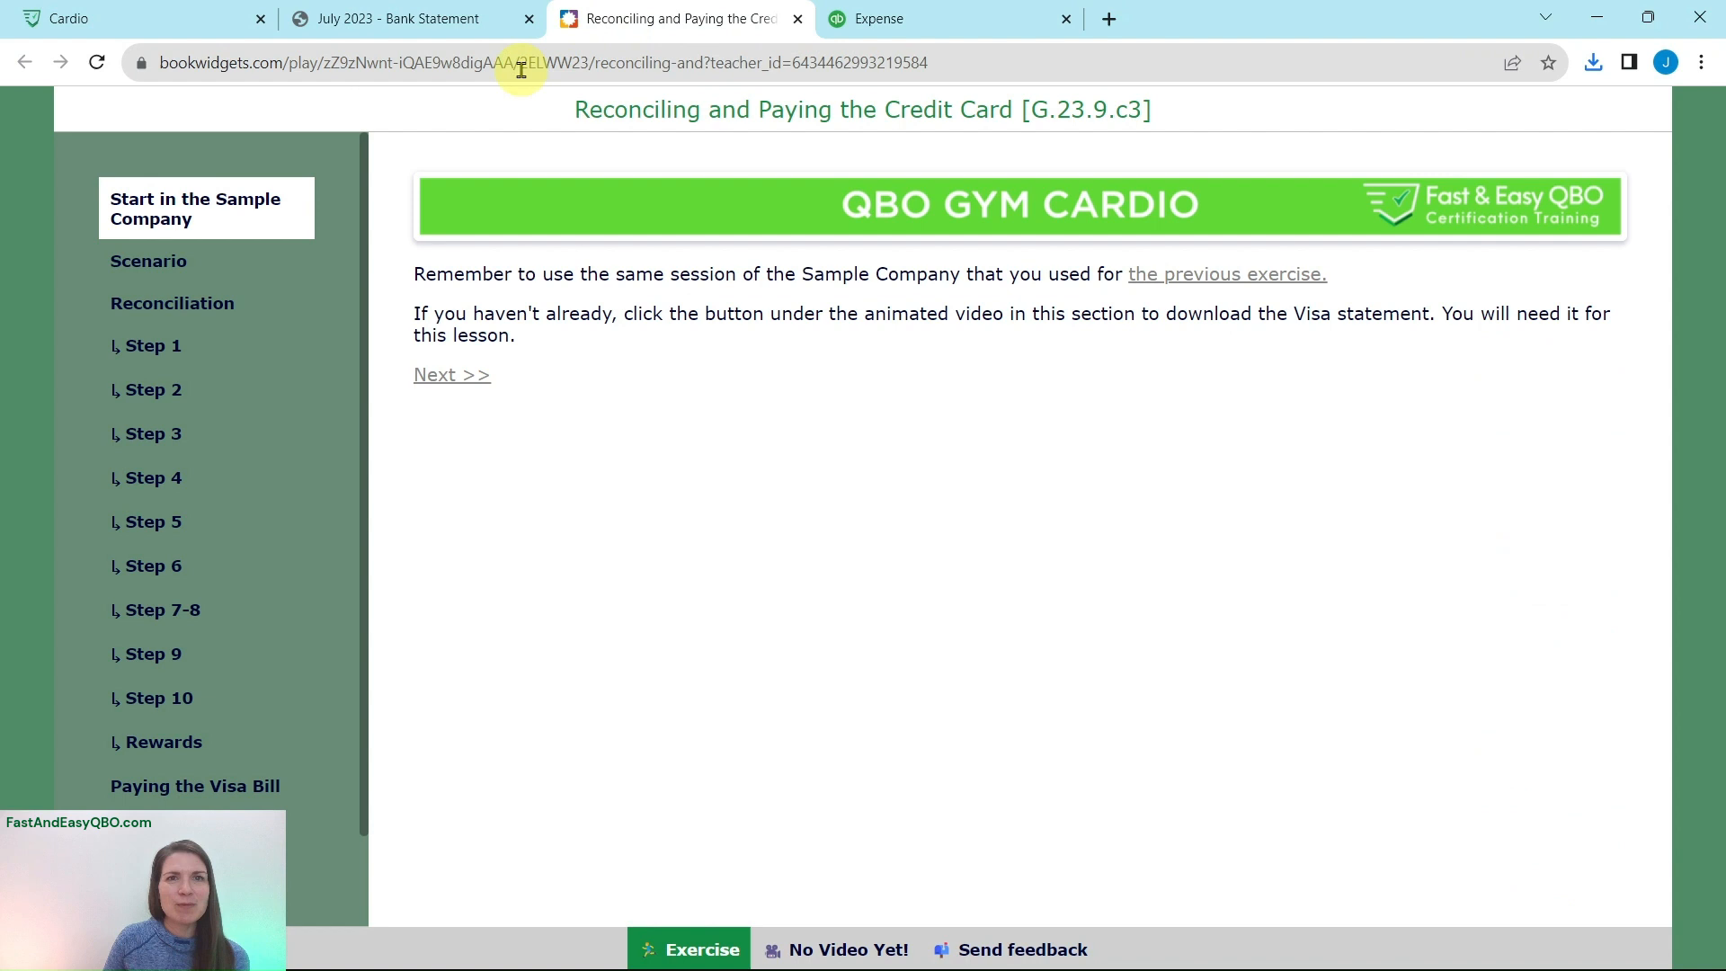
{"action": "left_click", "coordinate": [141, 269]}
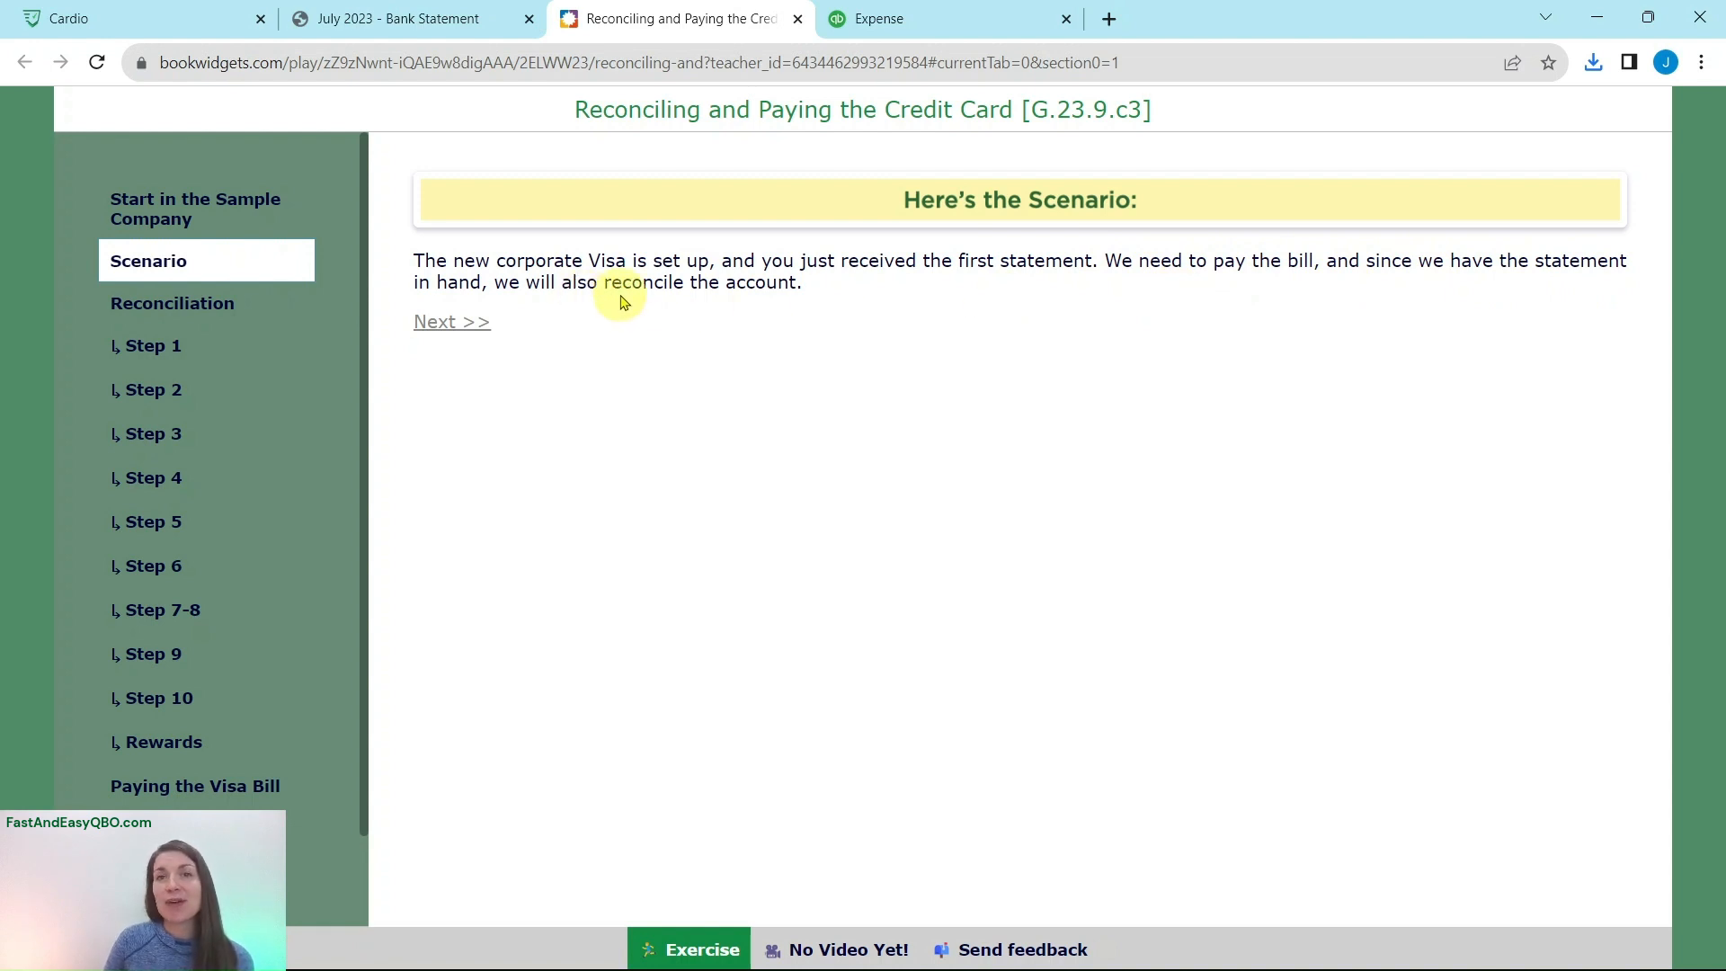
{"action": "left_click", "coordinate": [123, 310]}
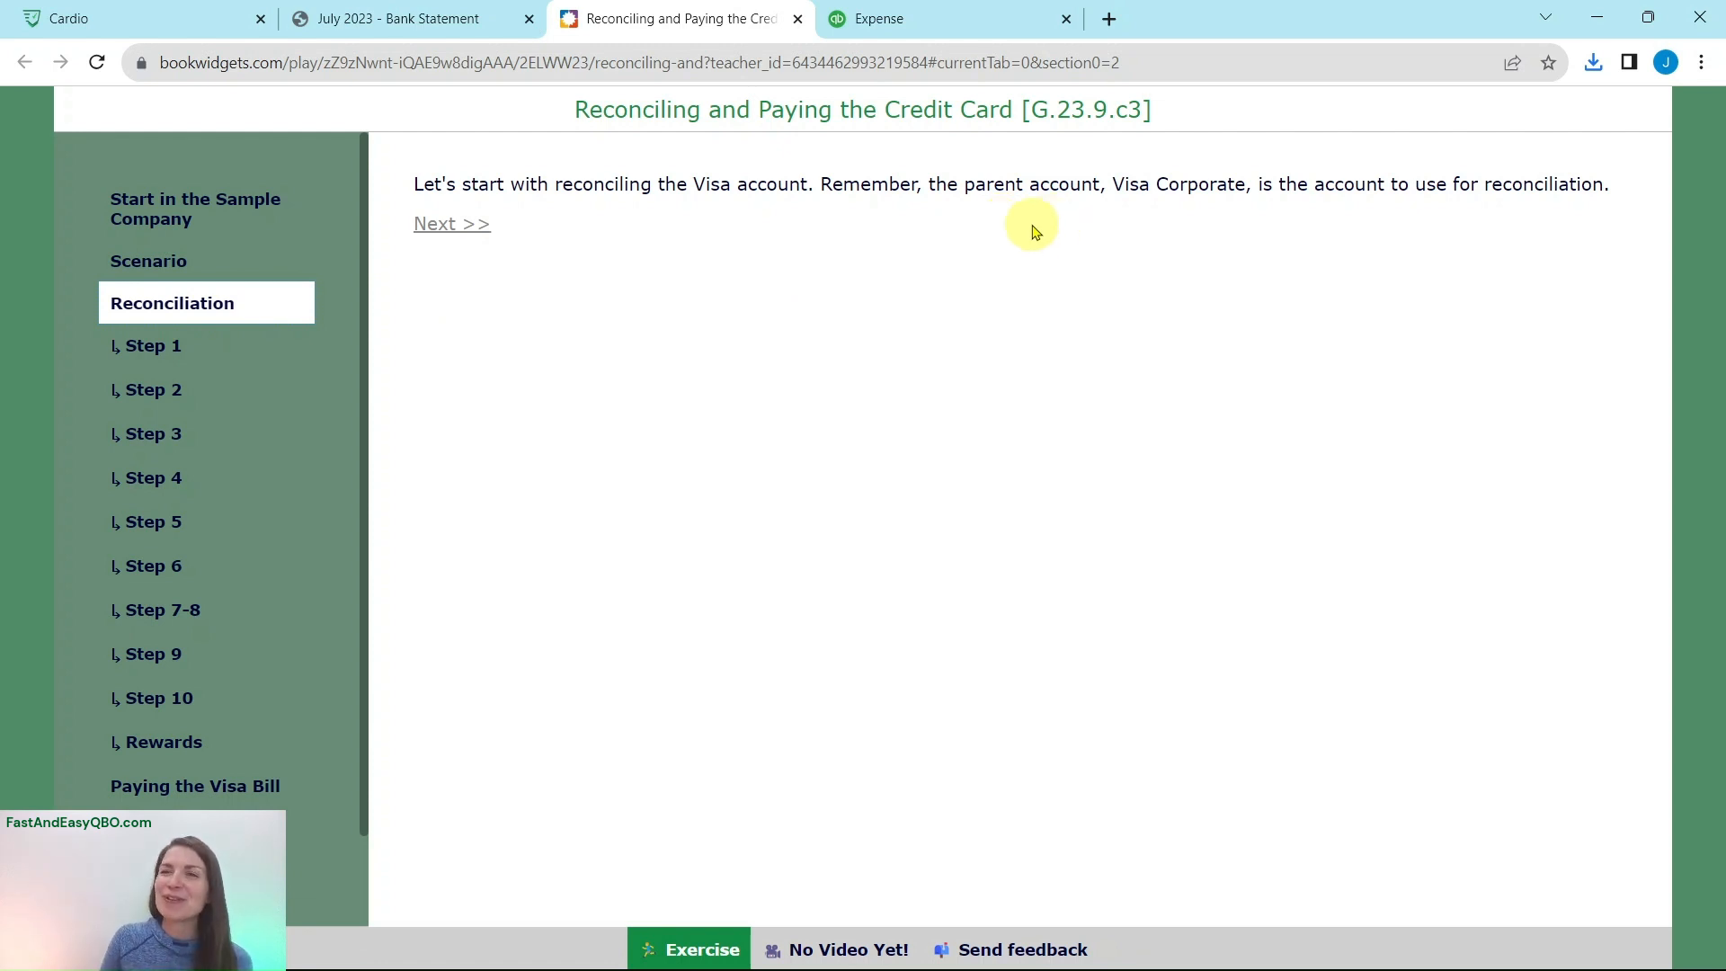
{"action": "left_click", "coordinate": [147, 356]}
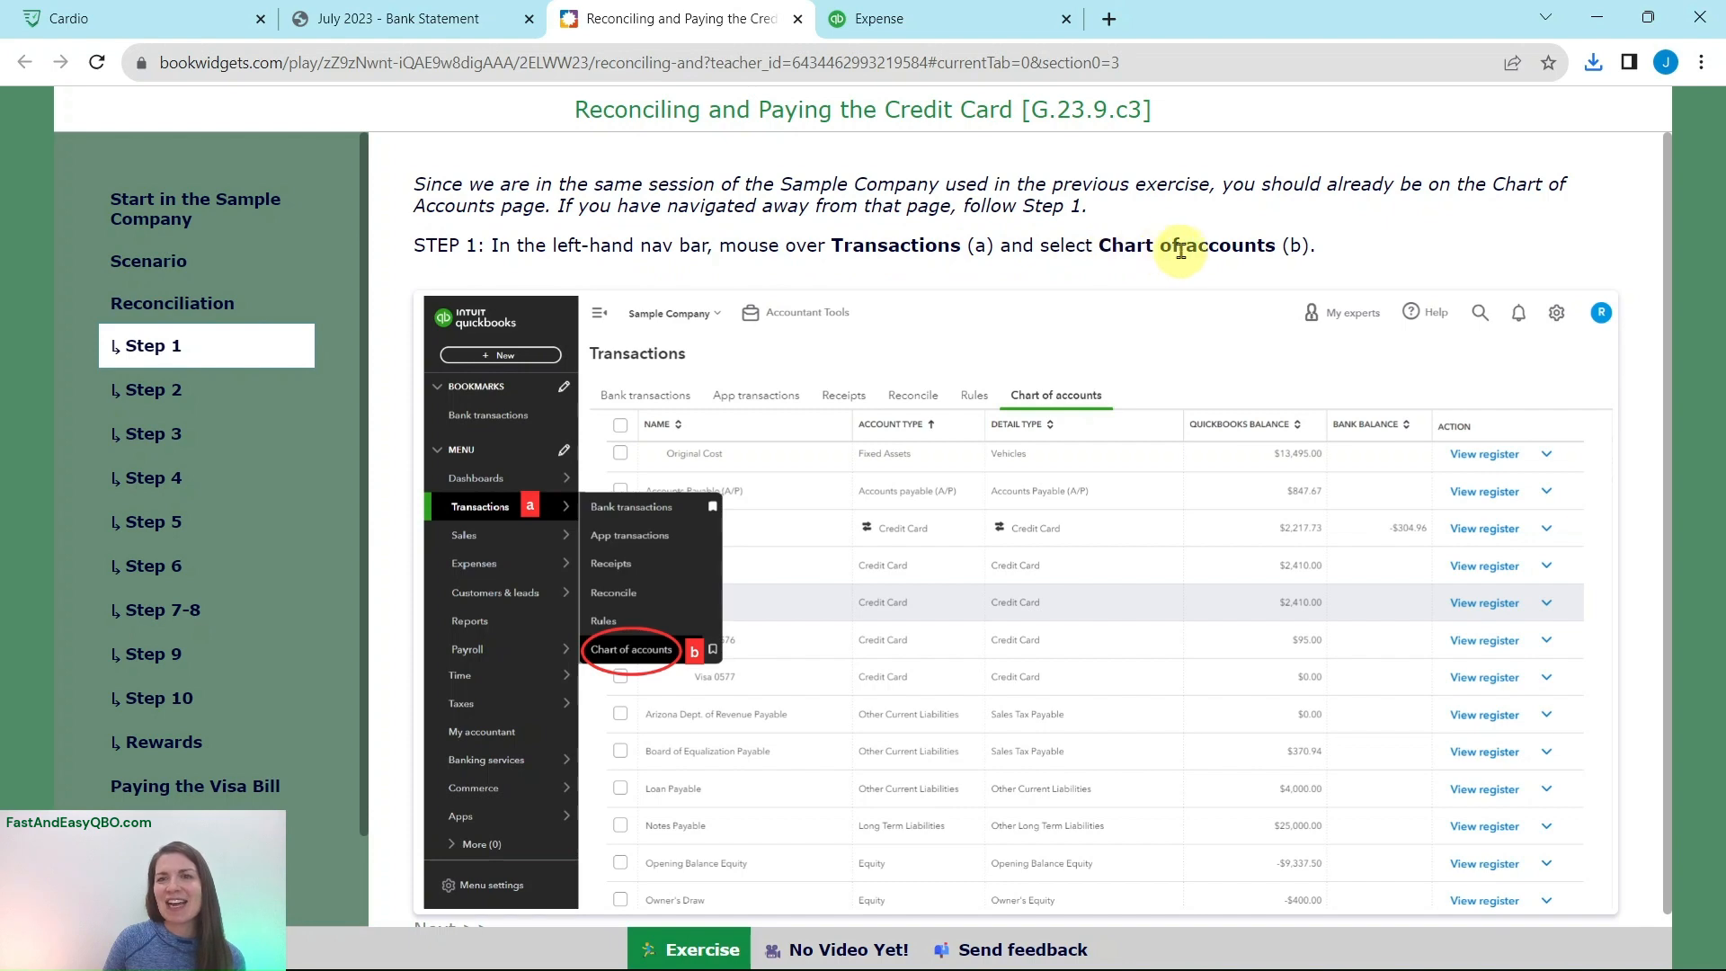
Step: Following Steps 1 and 2, open the Visa Corporate register from the QuickBooks chart of accounts and dismiss the Register basics tip
{"action": "left_click", "coordinate": [985, 25]}
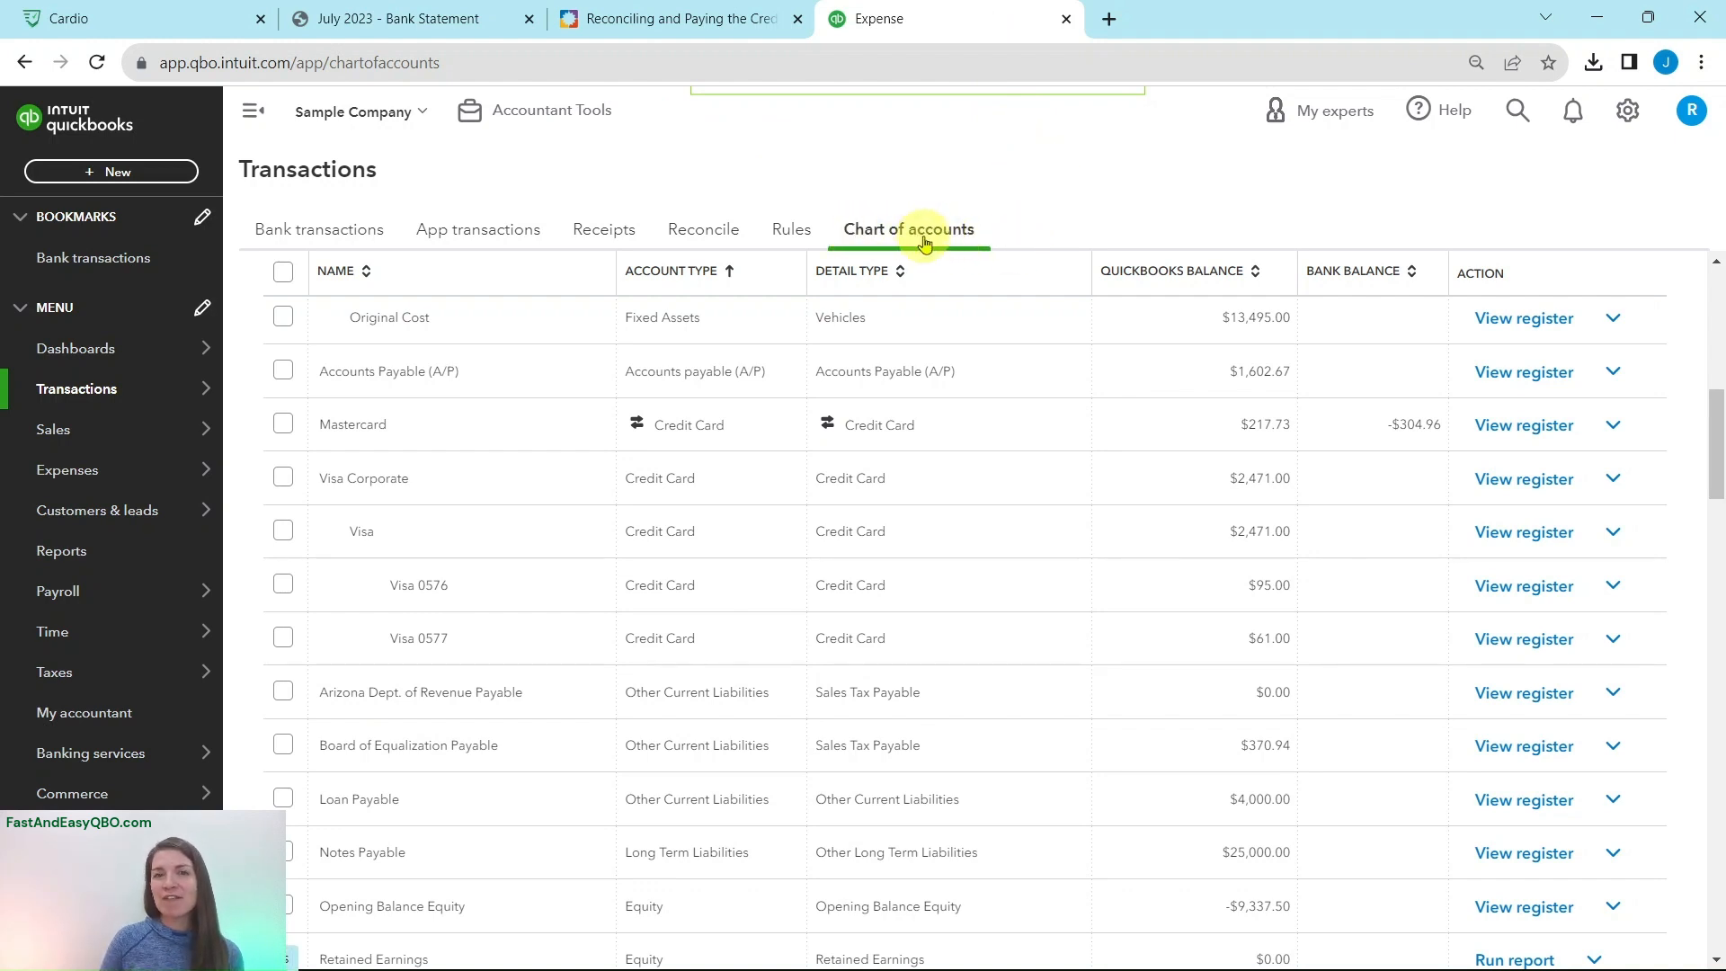
{"action": "mouse_move", "coordinate": [56, 392]}
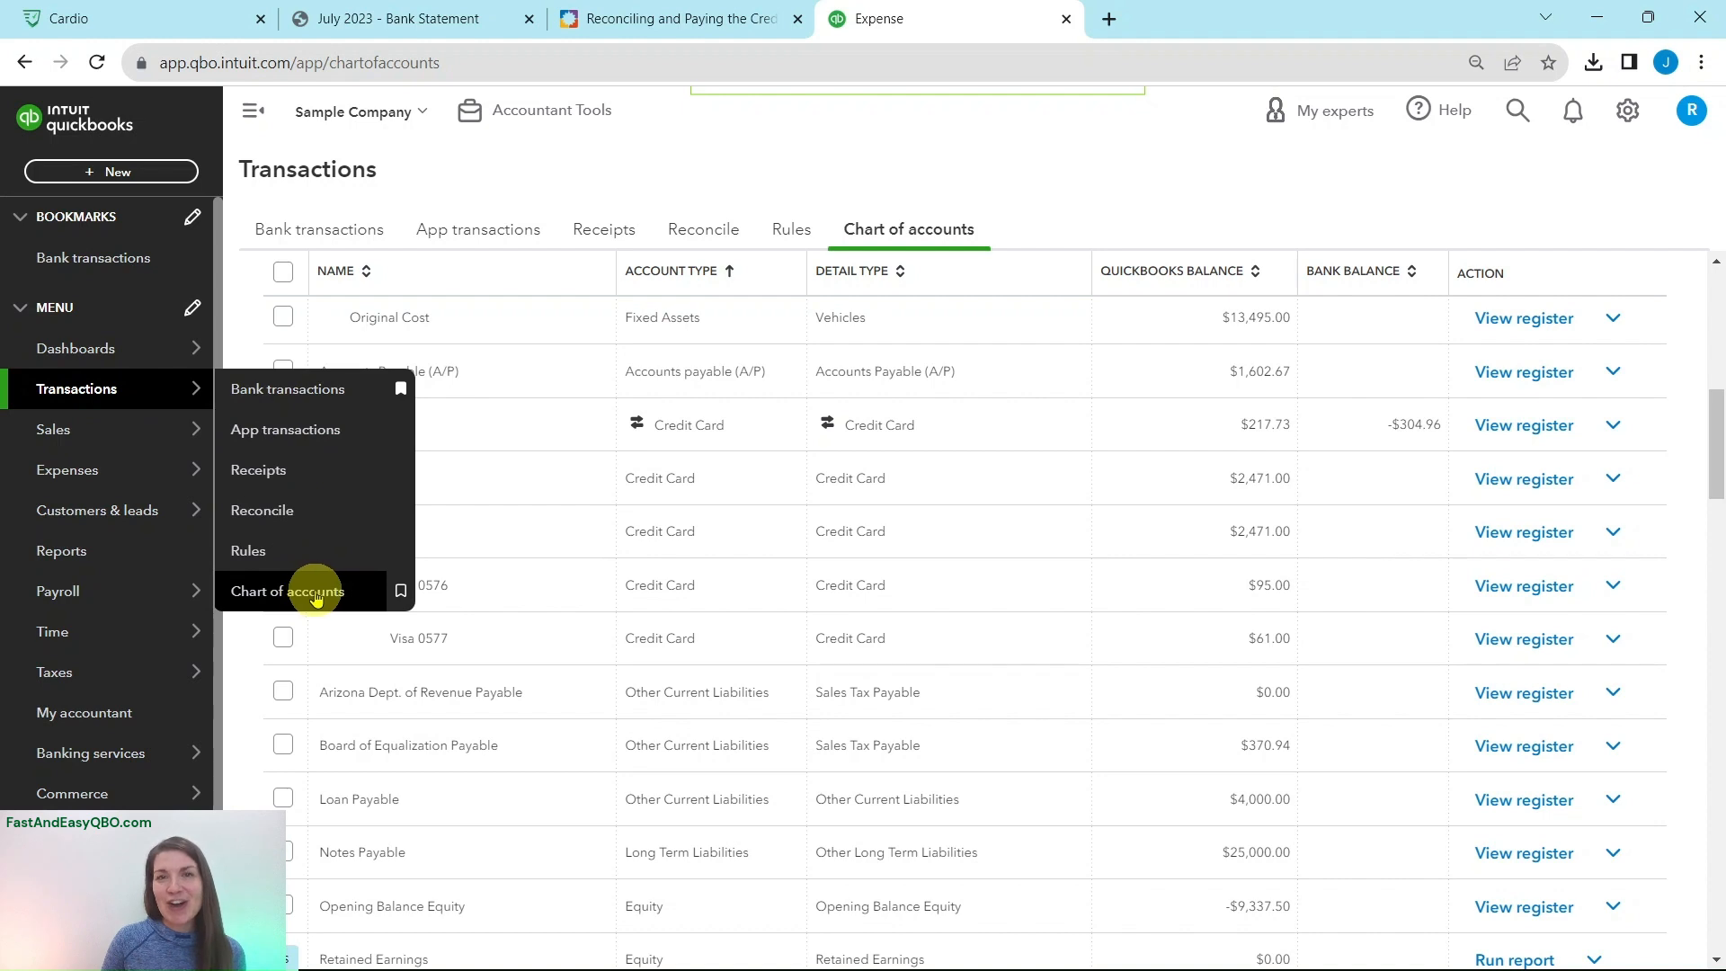
{"action": "left_click", "coordinate": [627, 19]}
{"action": "left_click", "coordinate": [142, 395]}
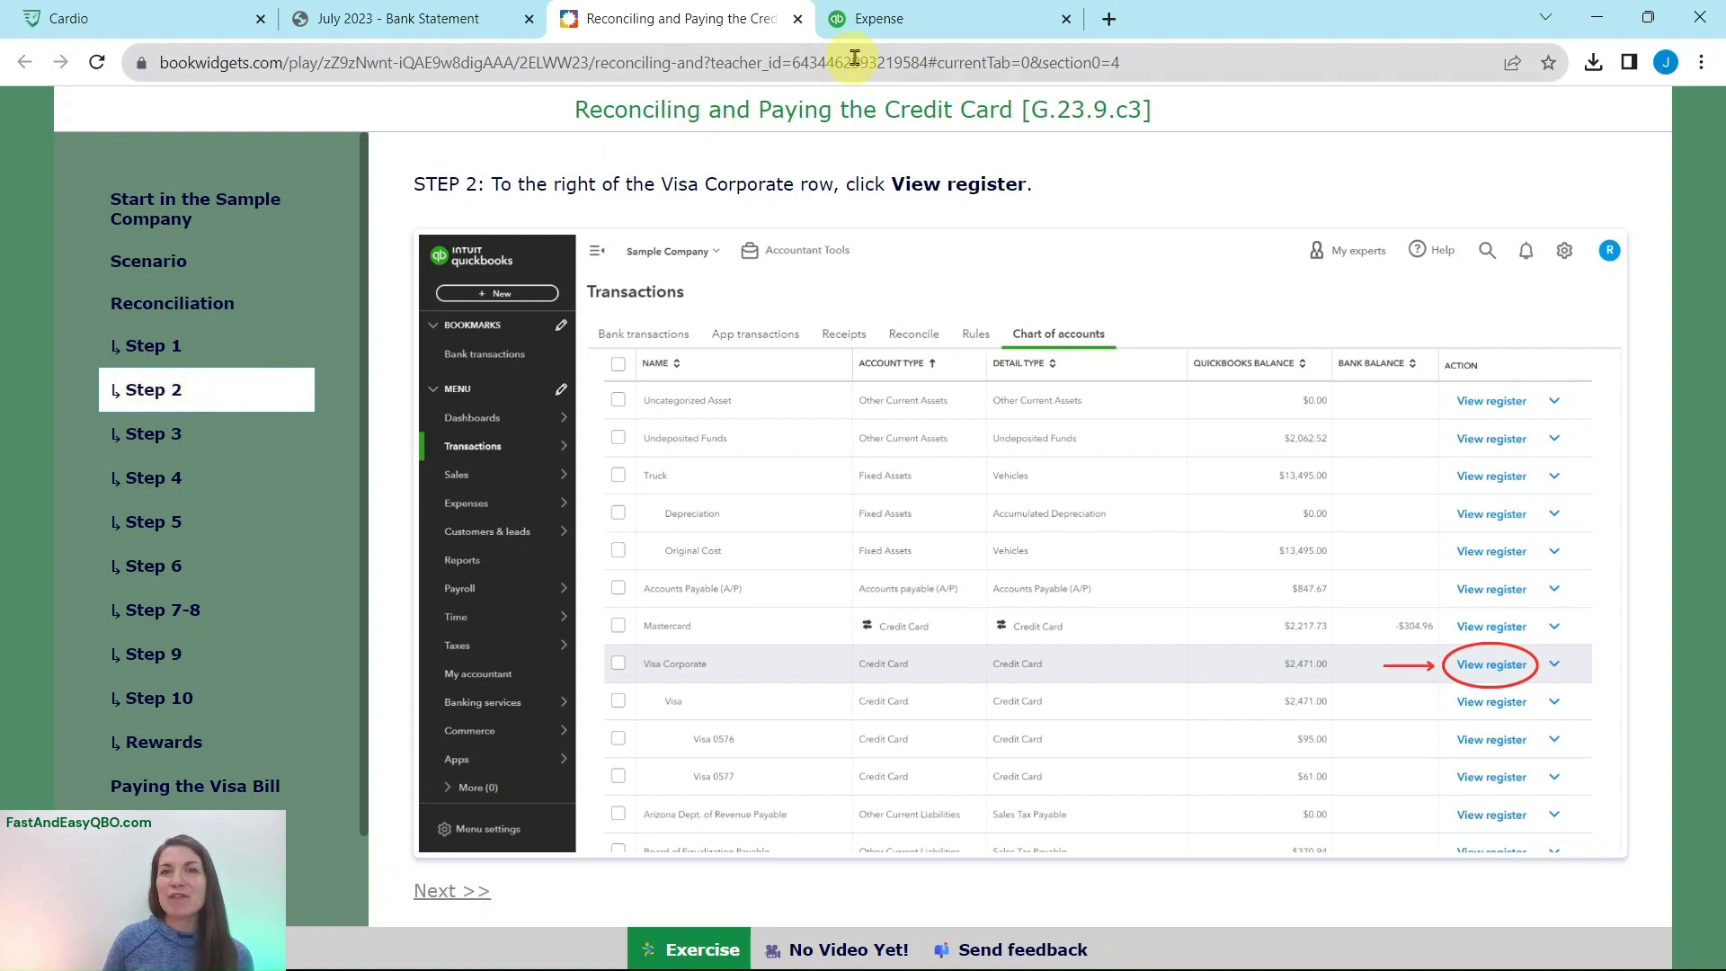
{"action": "left_click", "coordinate": [946, 27]}
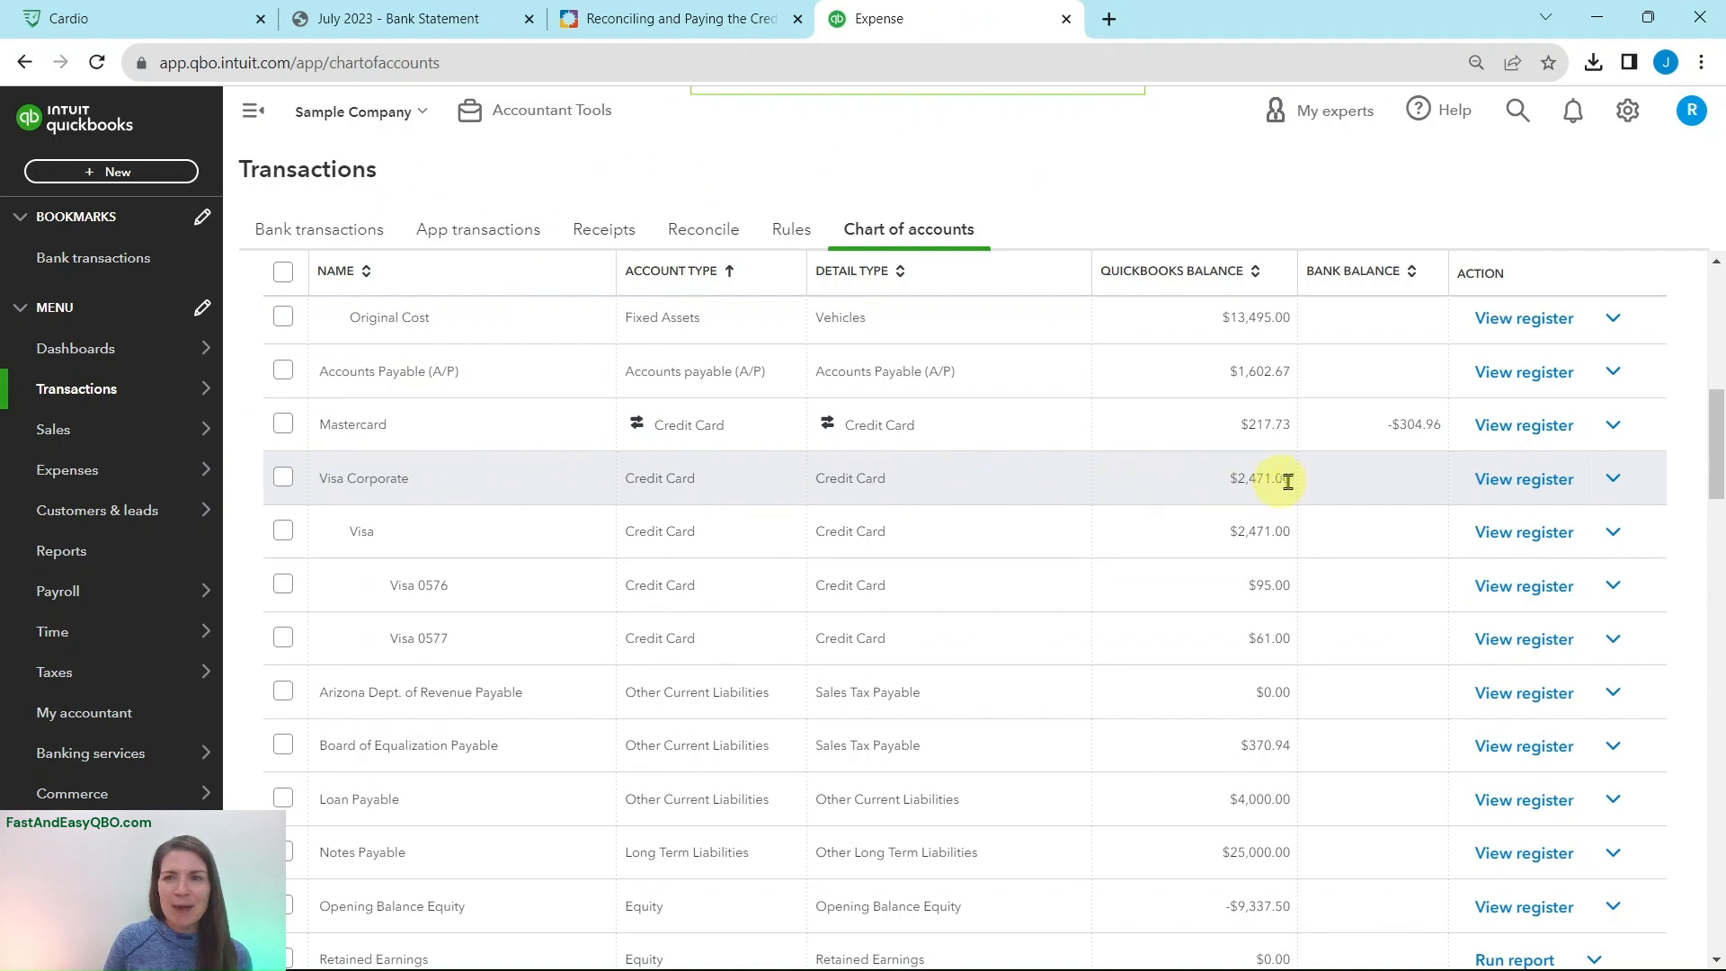
{"action": "left_click", "coordinate": [1545, 490]}
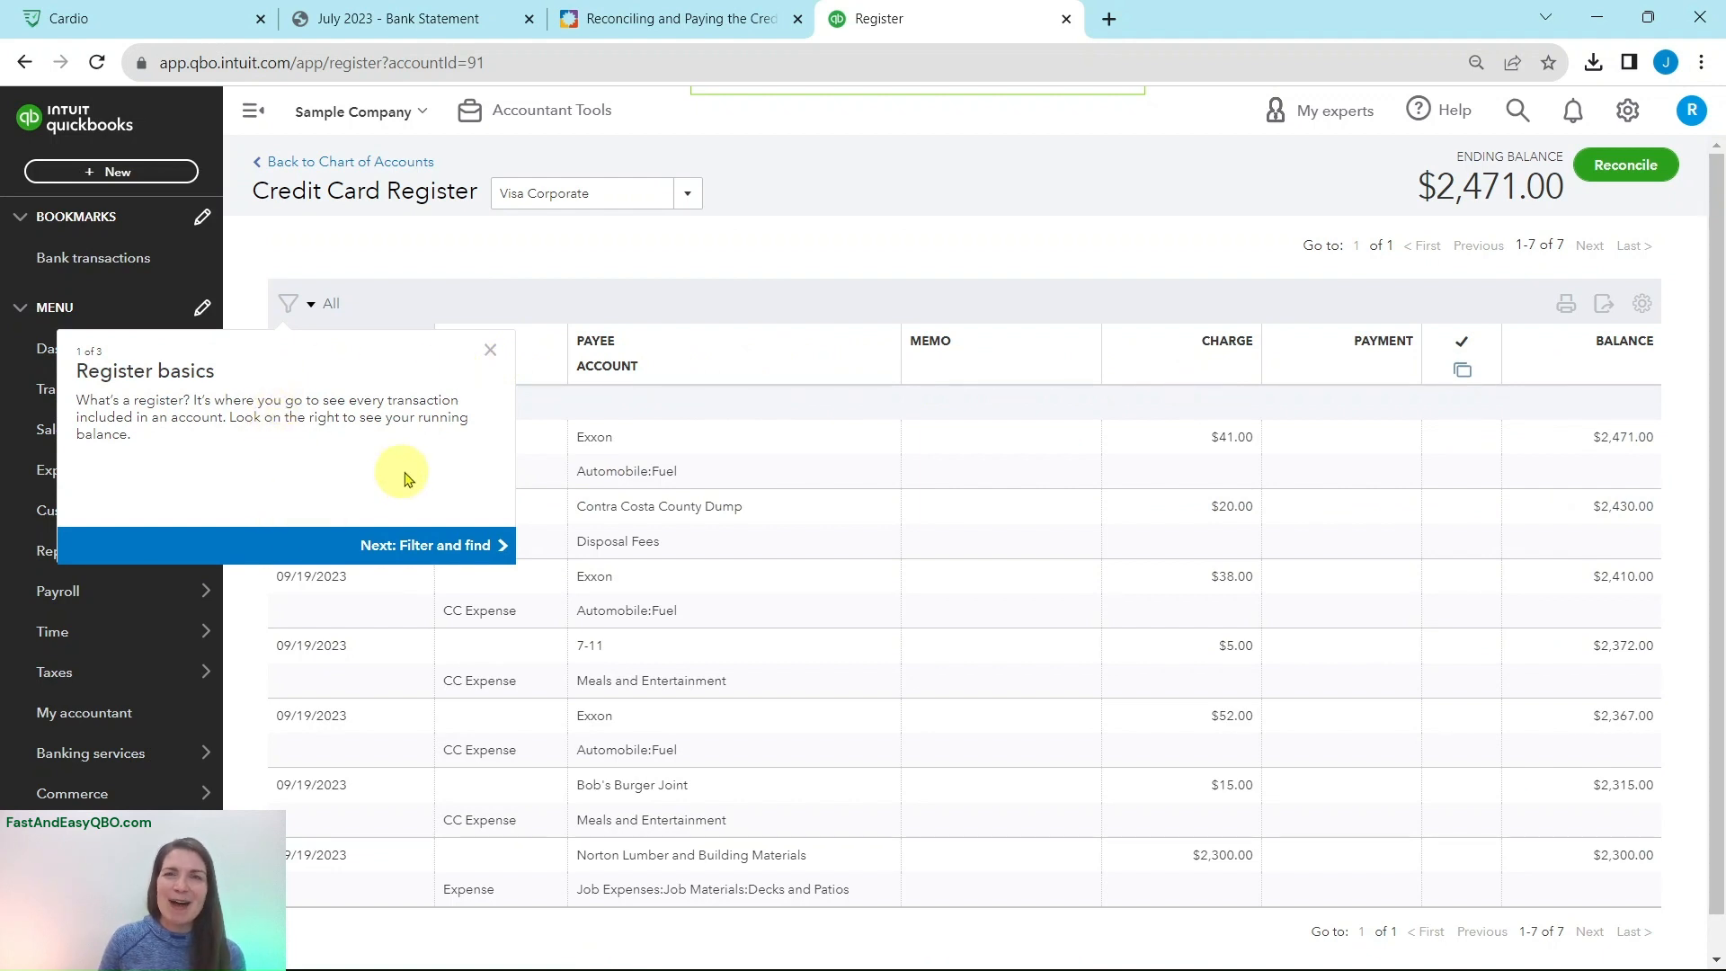
{"action": "left_click", "coordinate": [492, 354]}
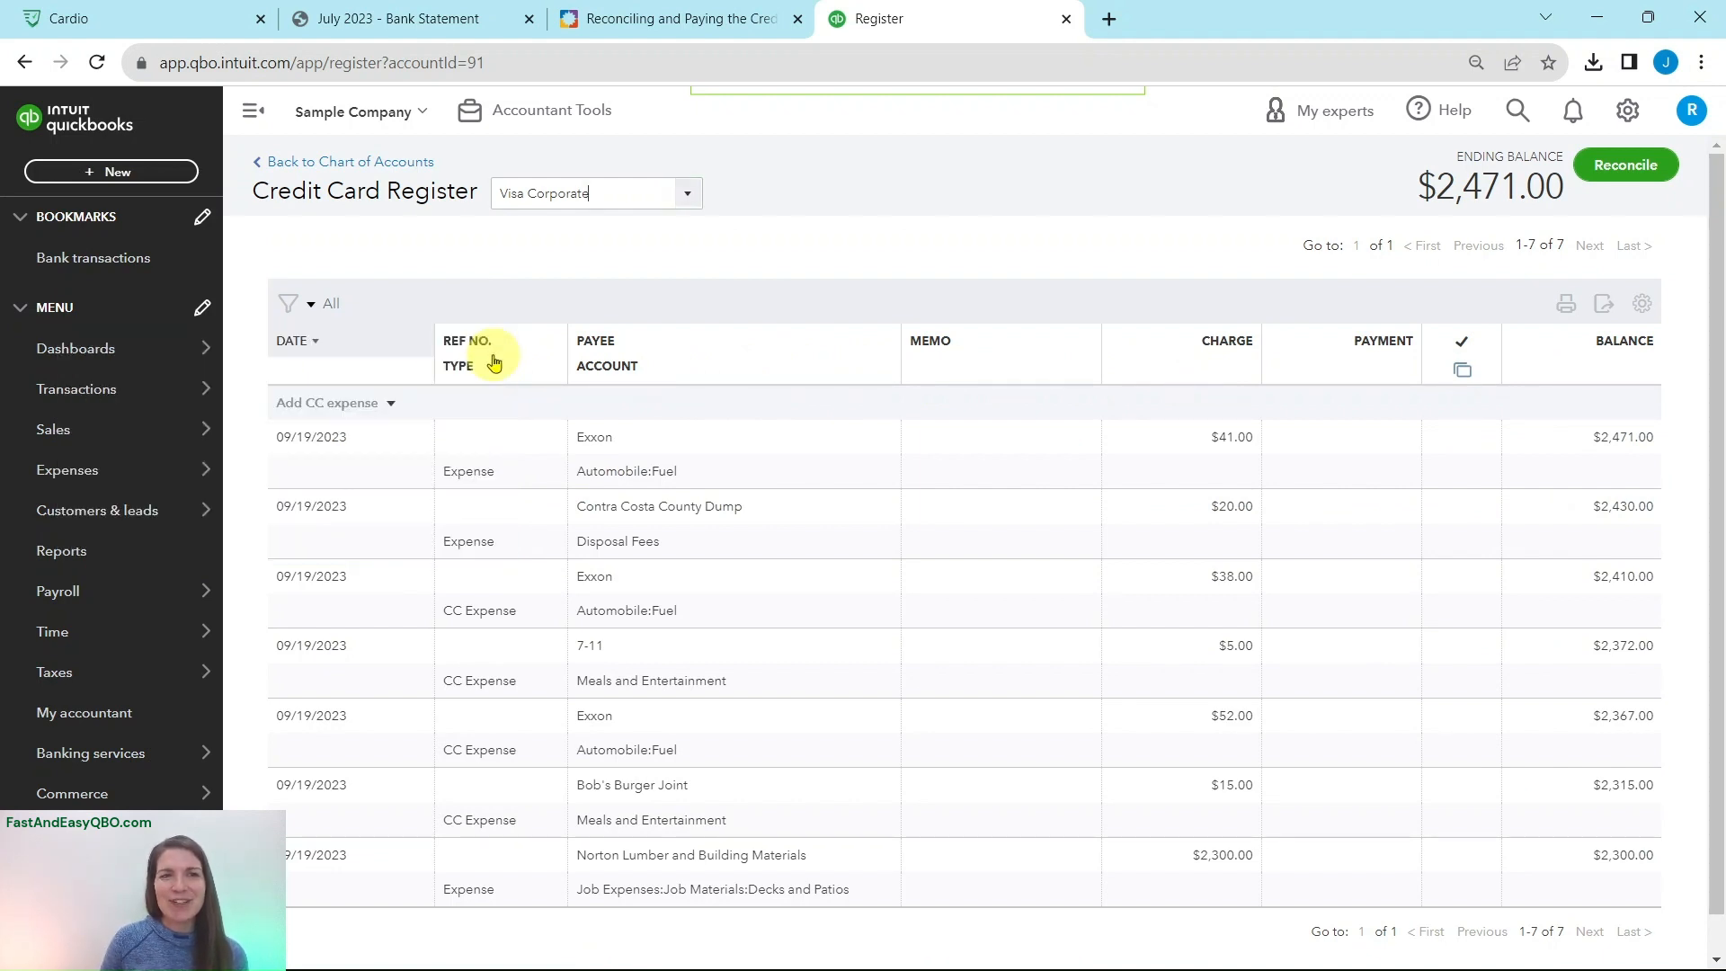
Step: Read the exercise's Step 3 and start Reconcile from the Visa Corporate register in QuickBooks
{"action": "left_click", "coordinate": [580, 21]}
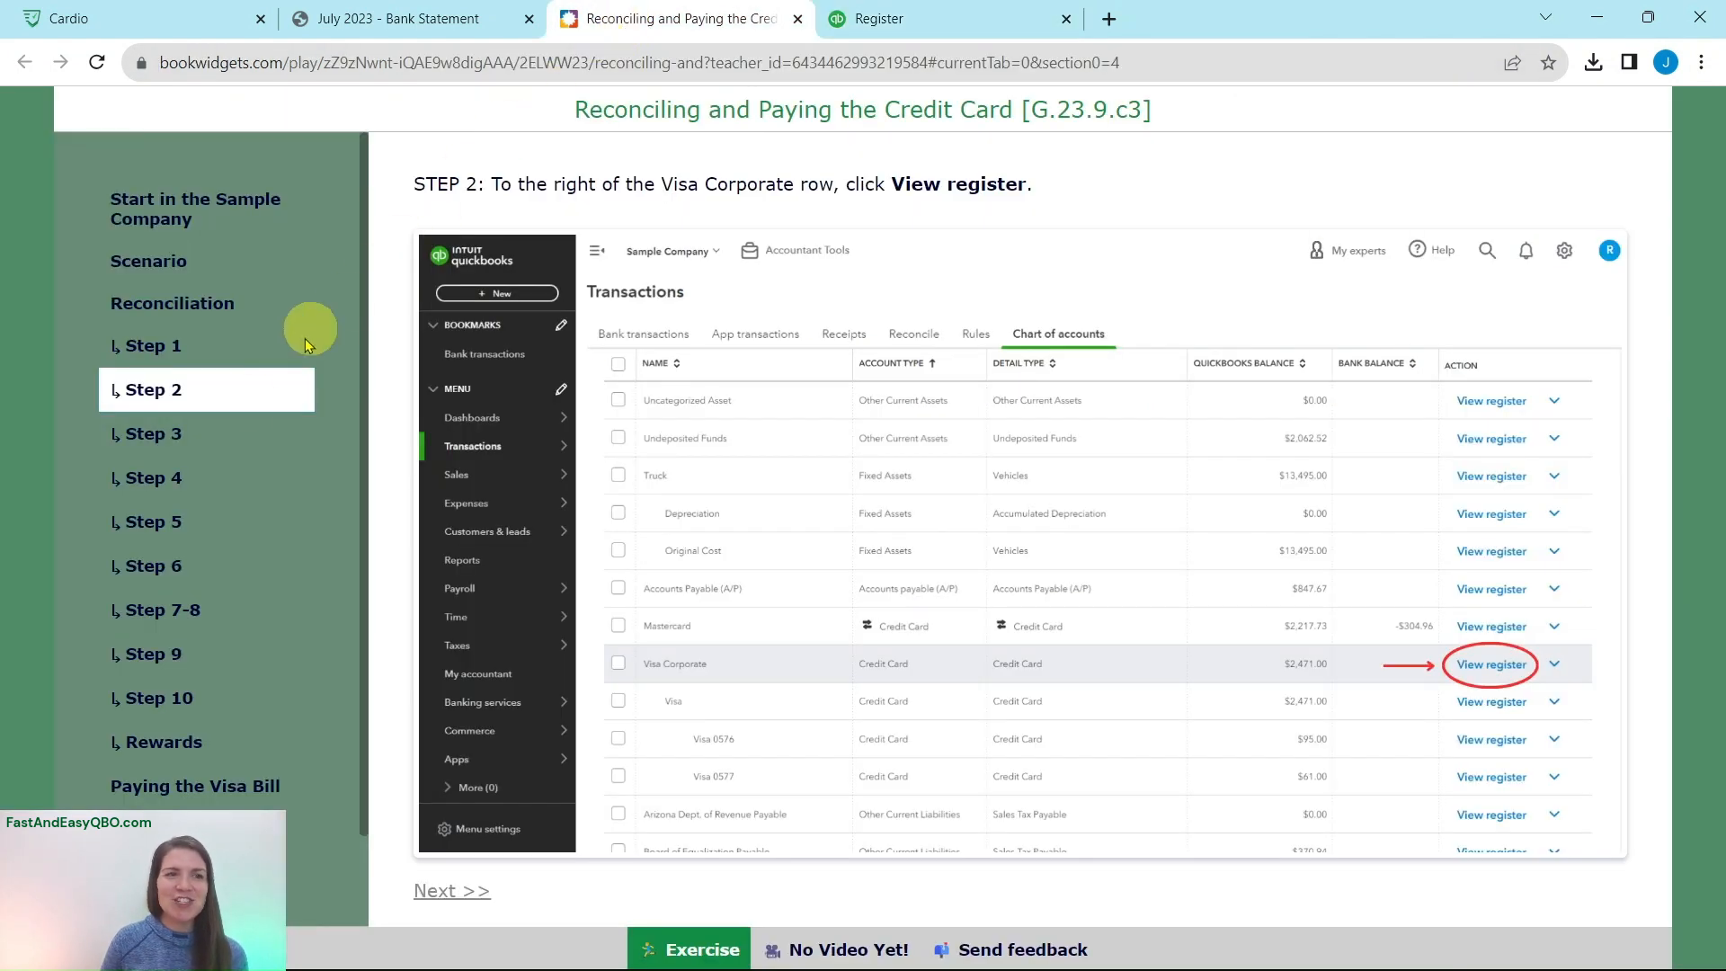
{"action": "left_click", "coordinate": [148, 433]}
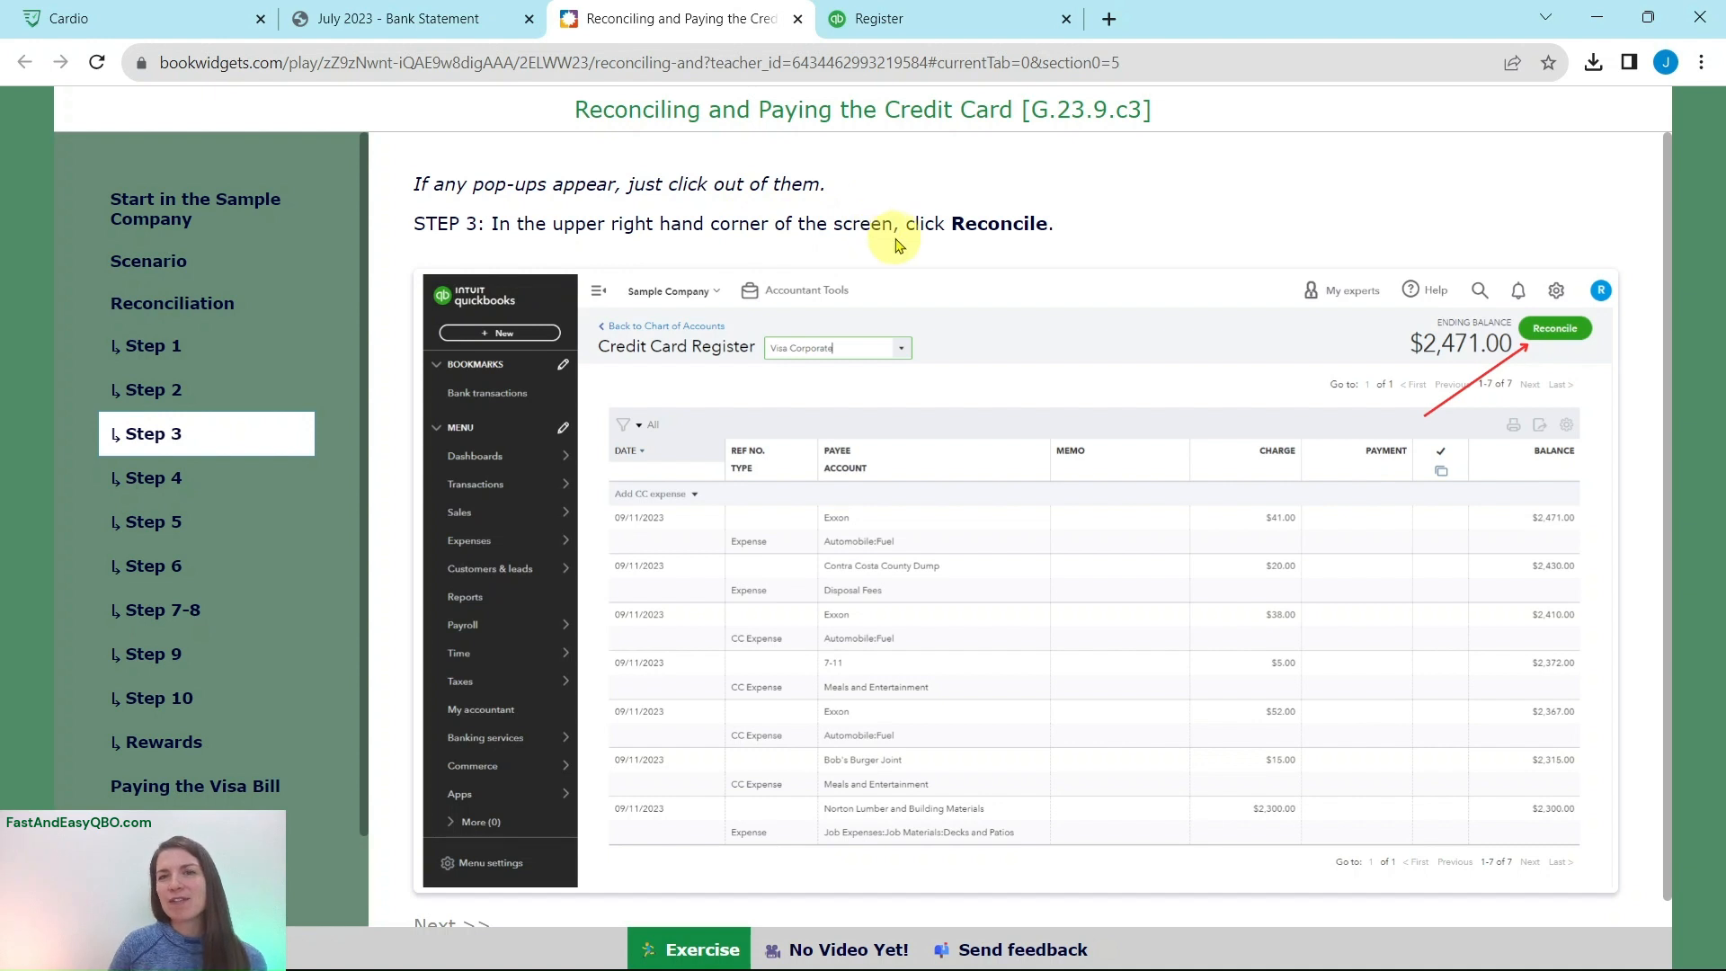
{"action": "left_click", "coordinate": [962, 26]}
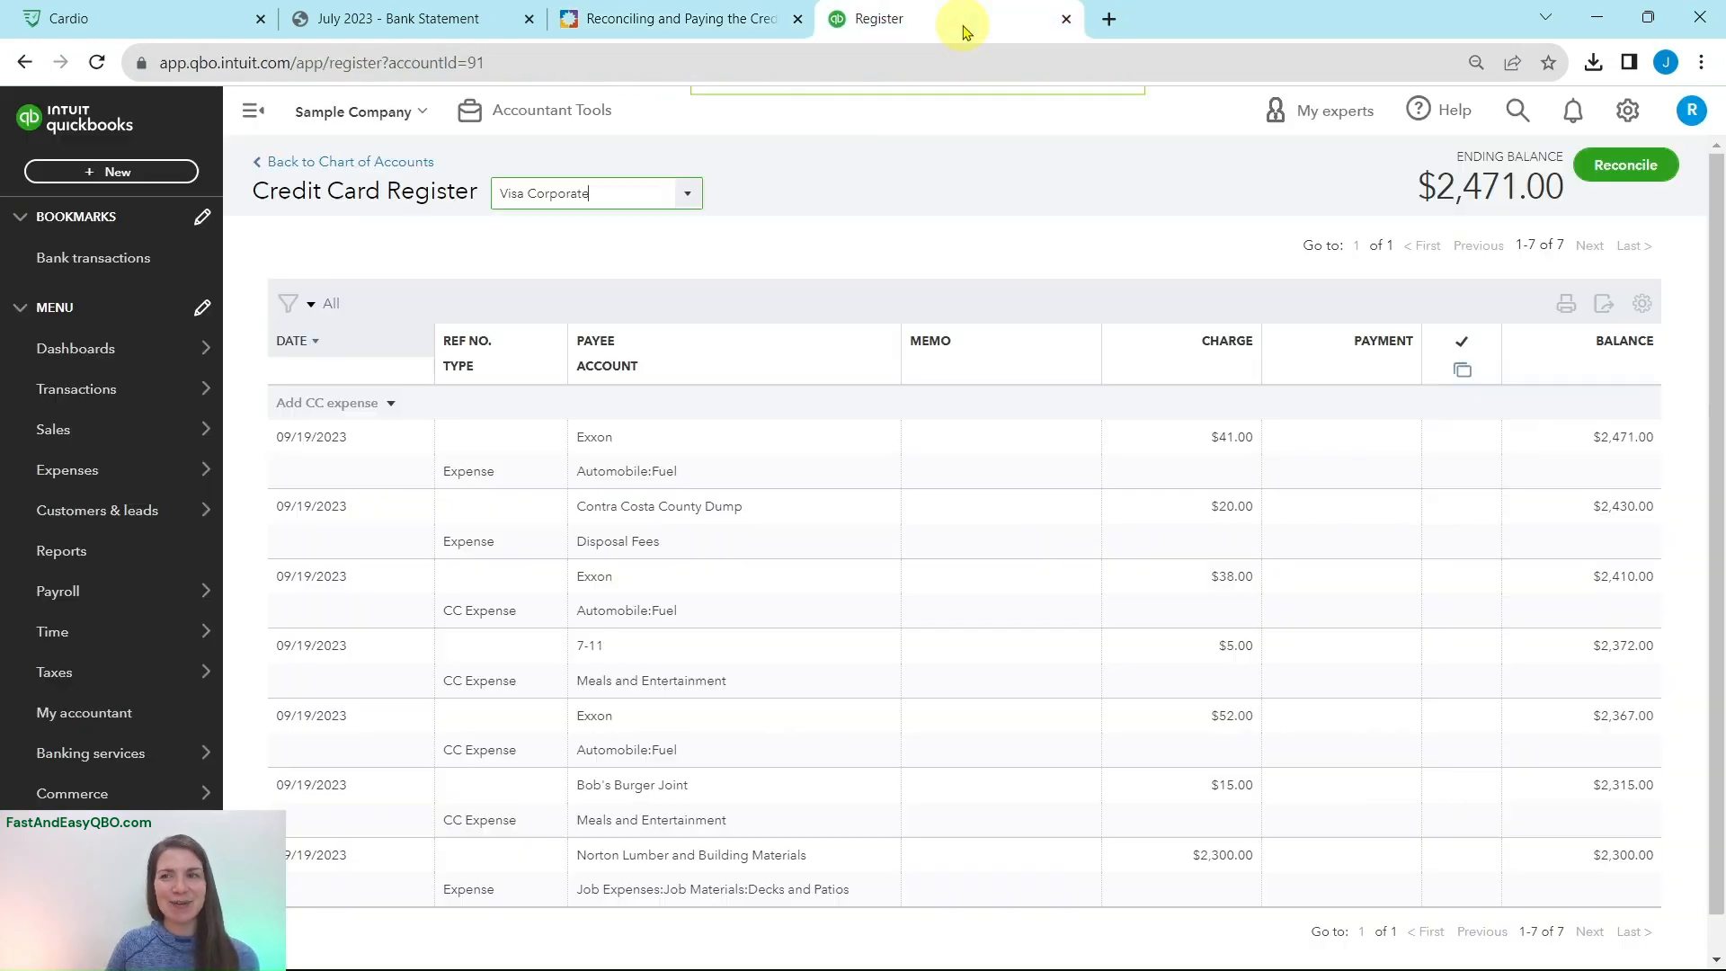
{"action": "left_click", "coordinate": [1626, 173]}
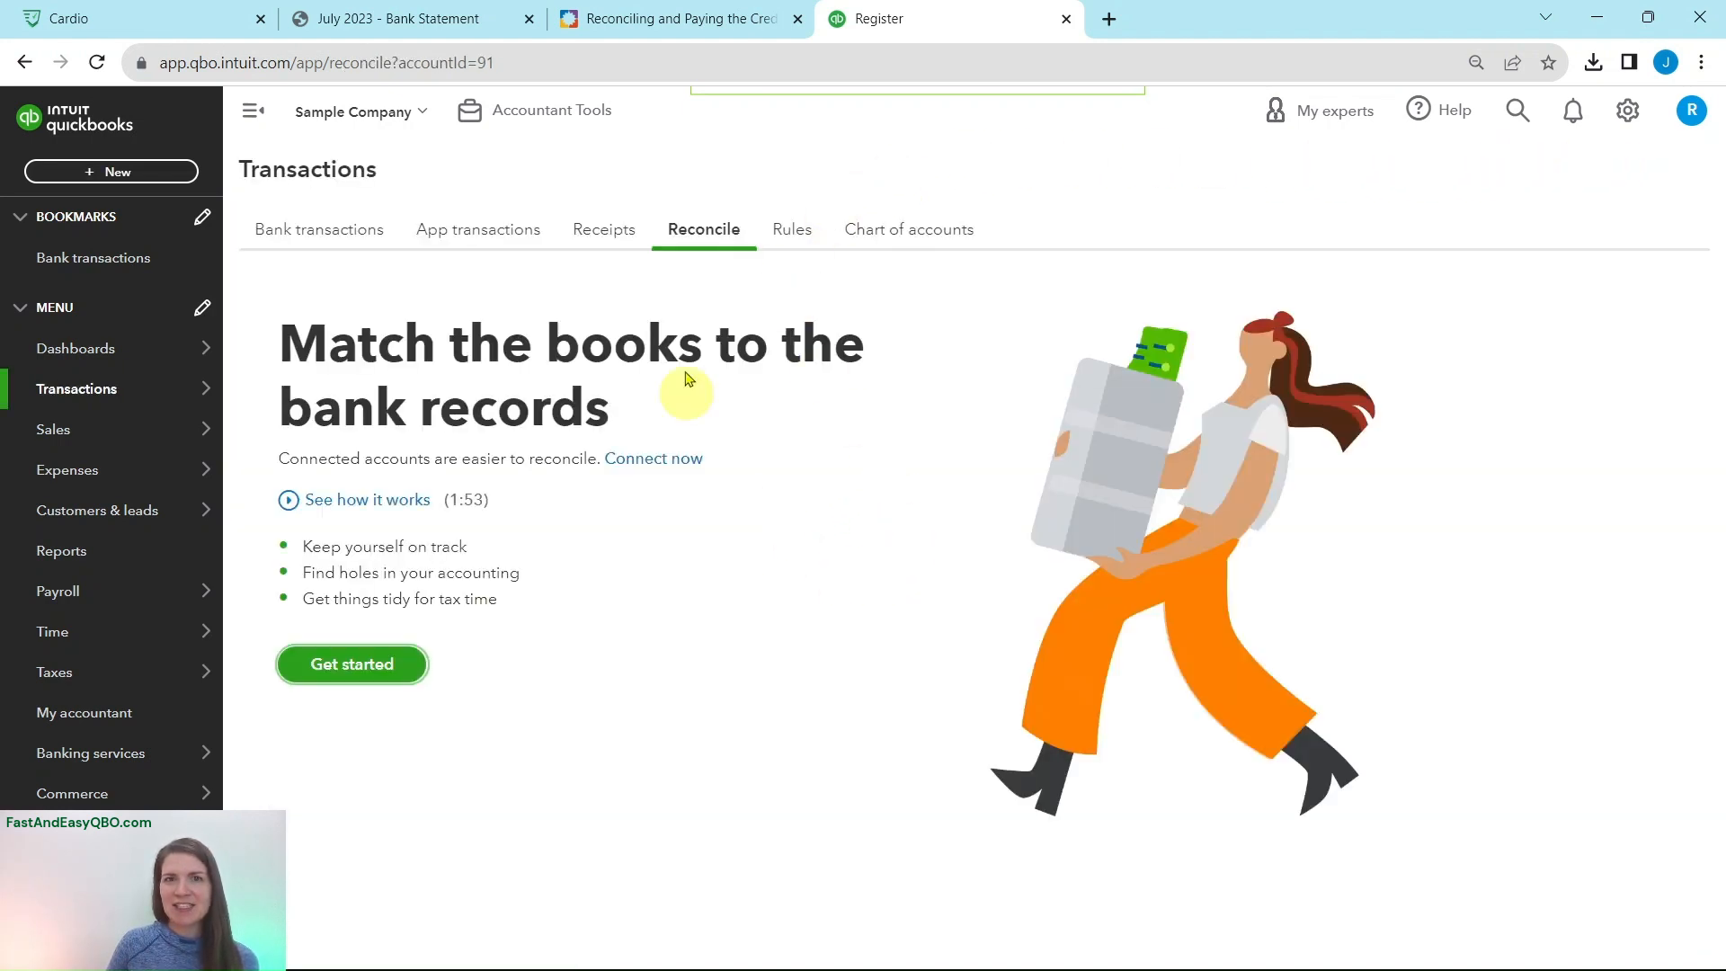
Step: Read the exercise's Step 4 and go through the QuickBooks introductory reconciliation screens to reach the Visa Corporate reconcile form
{"action": "left_click", "coordinate": [697, 20]}
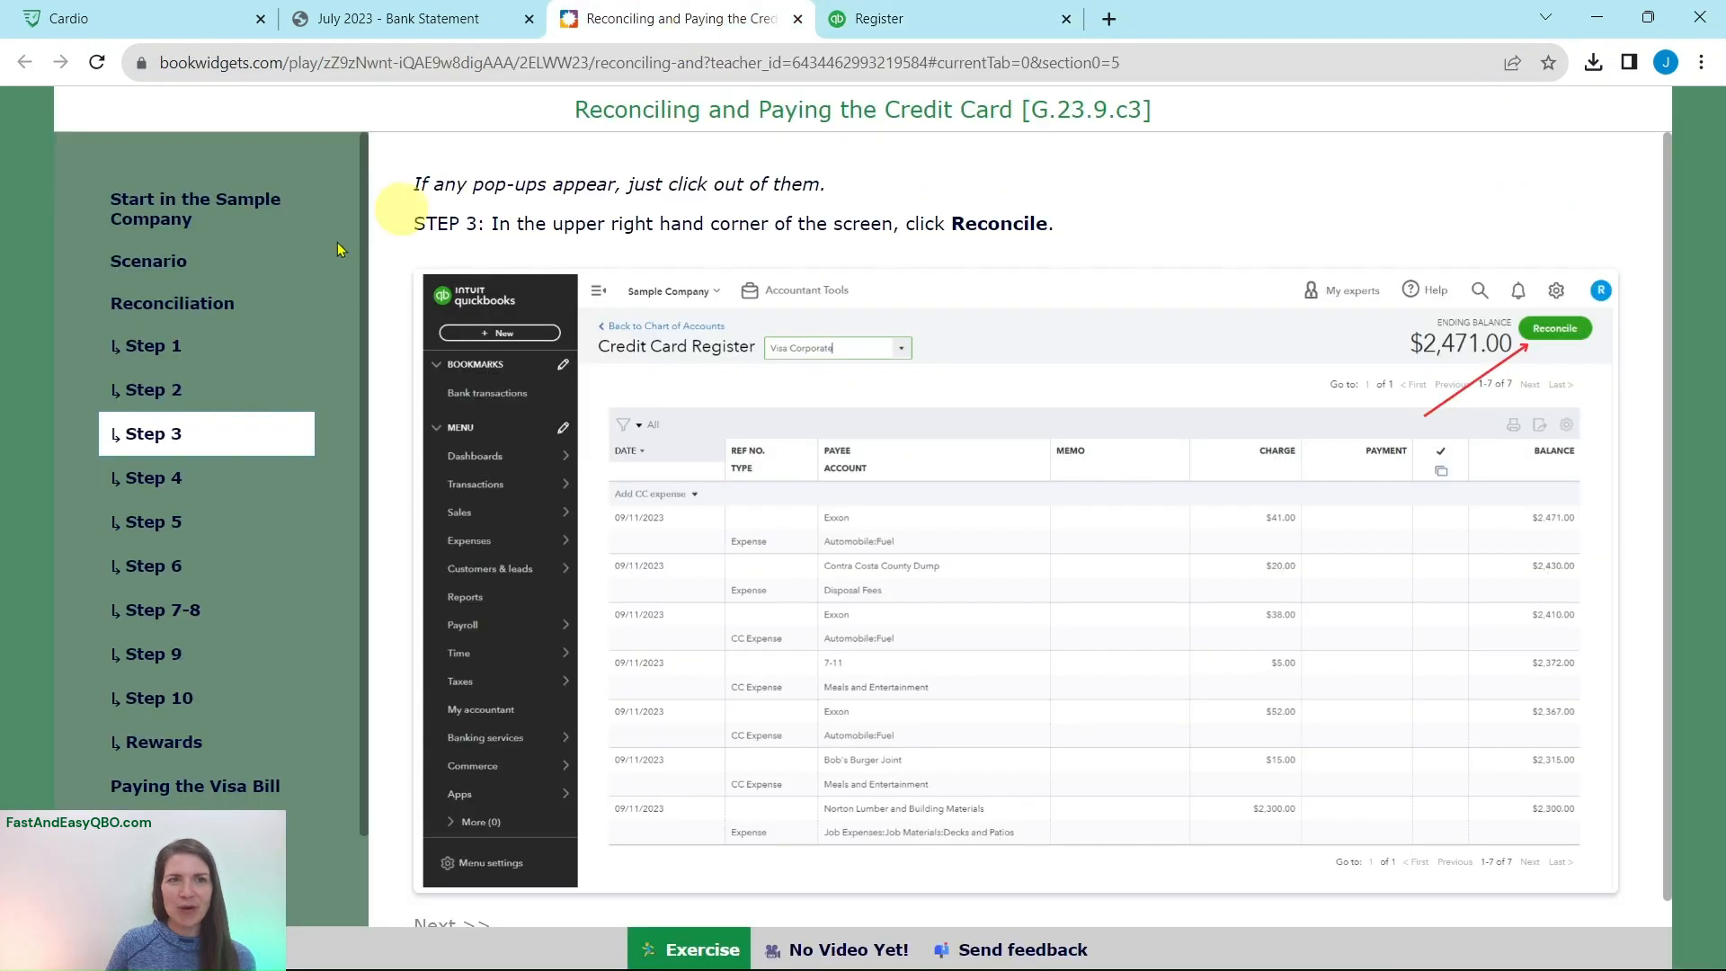
{"action": "left_click", "coordinate": [143, 475]}
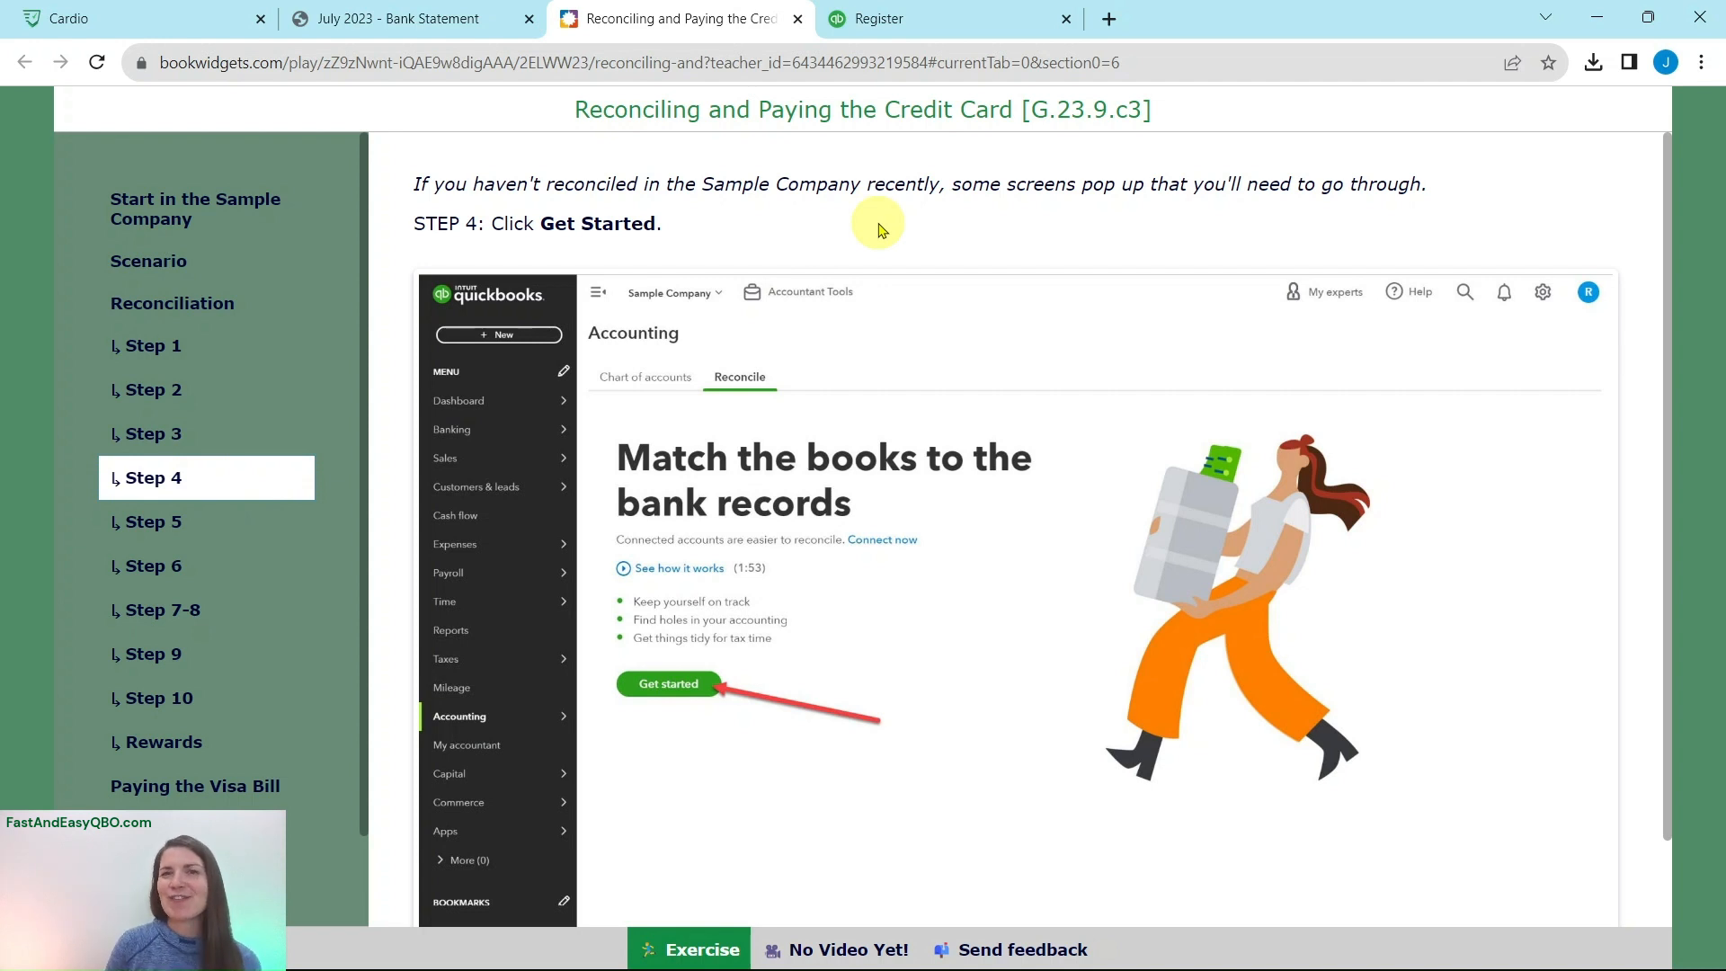
{"action": "left_click", "coordinate": [940, 20]}
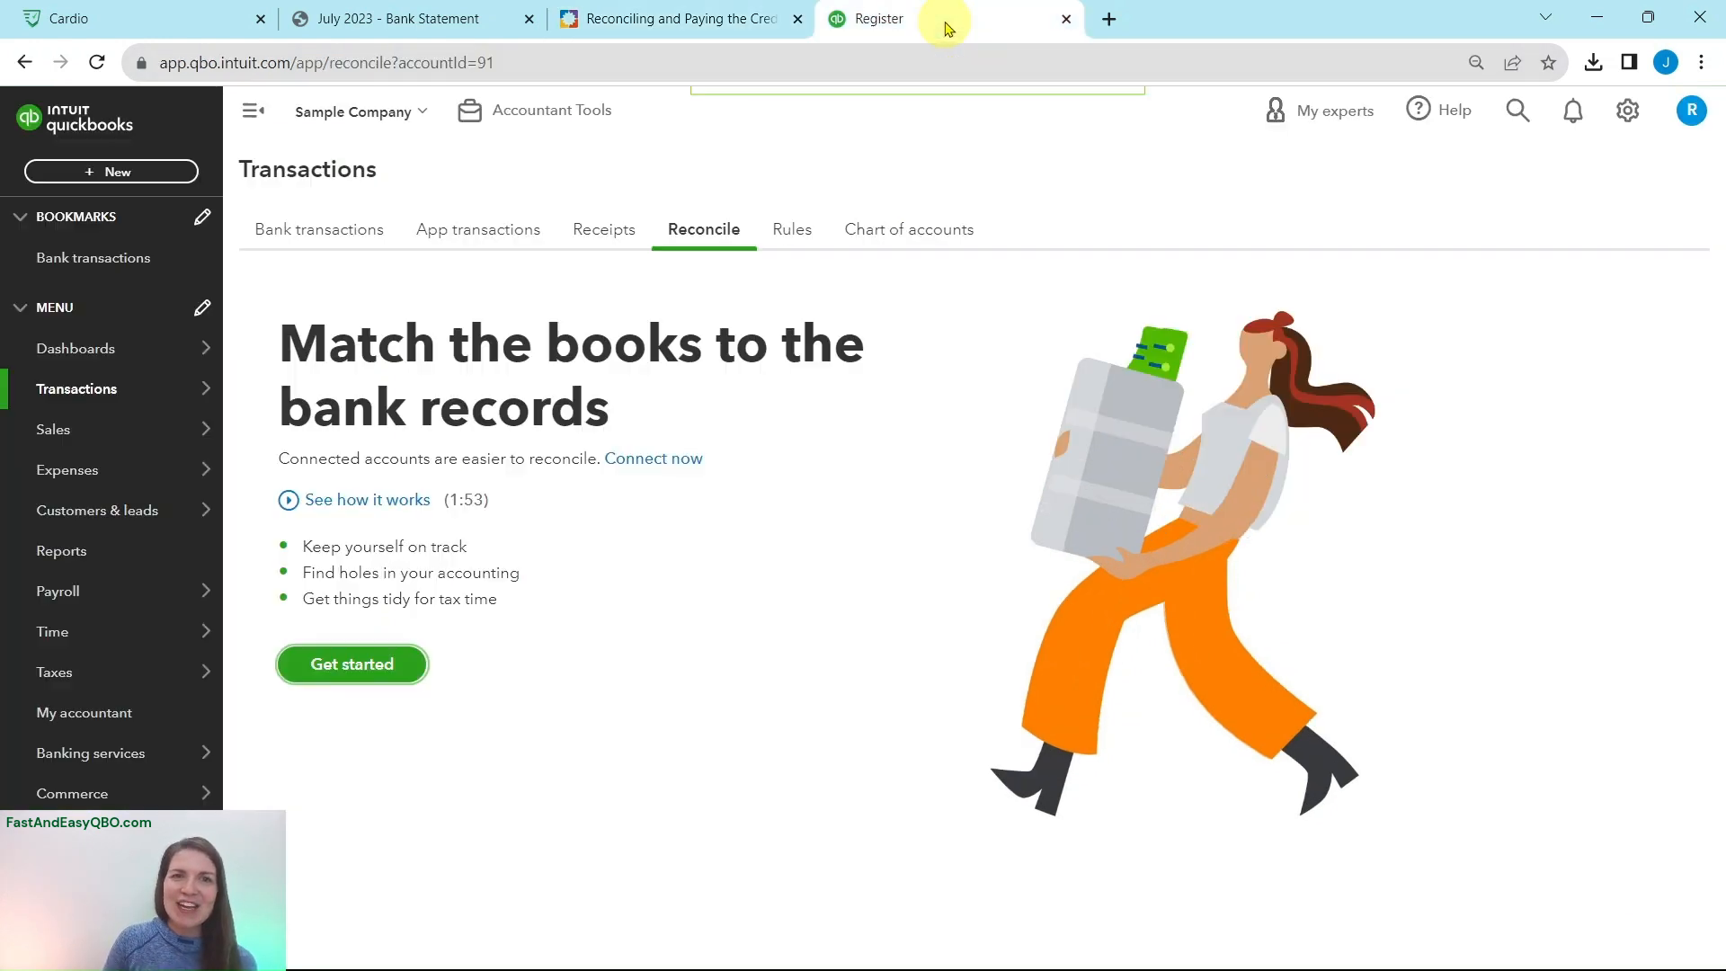
{"action": "left_click", "coordinate": [345, 677]}
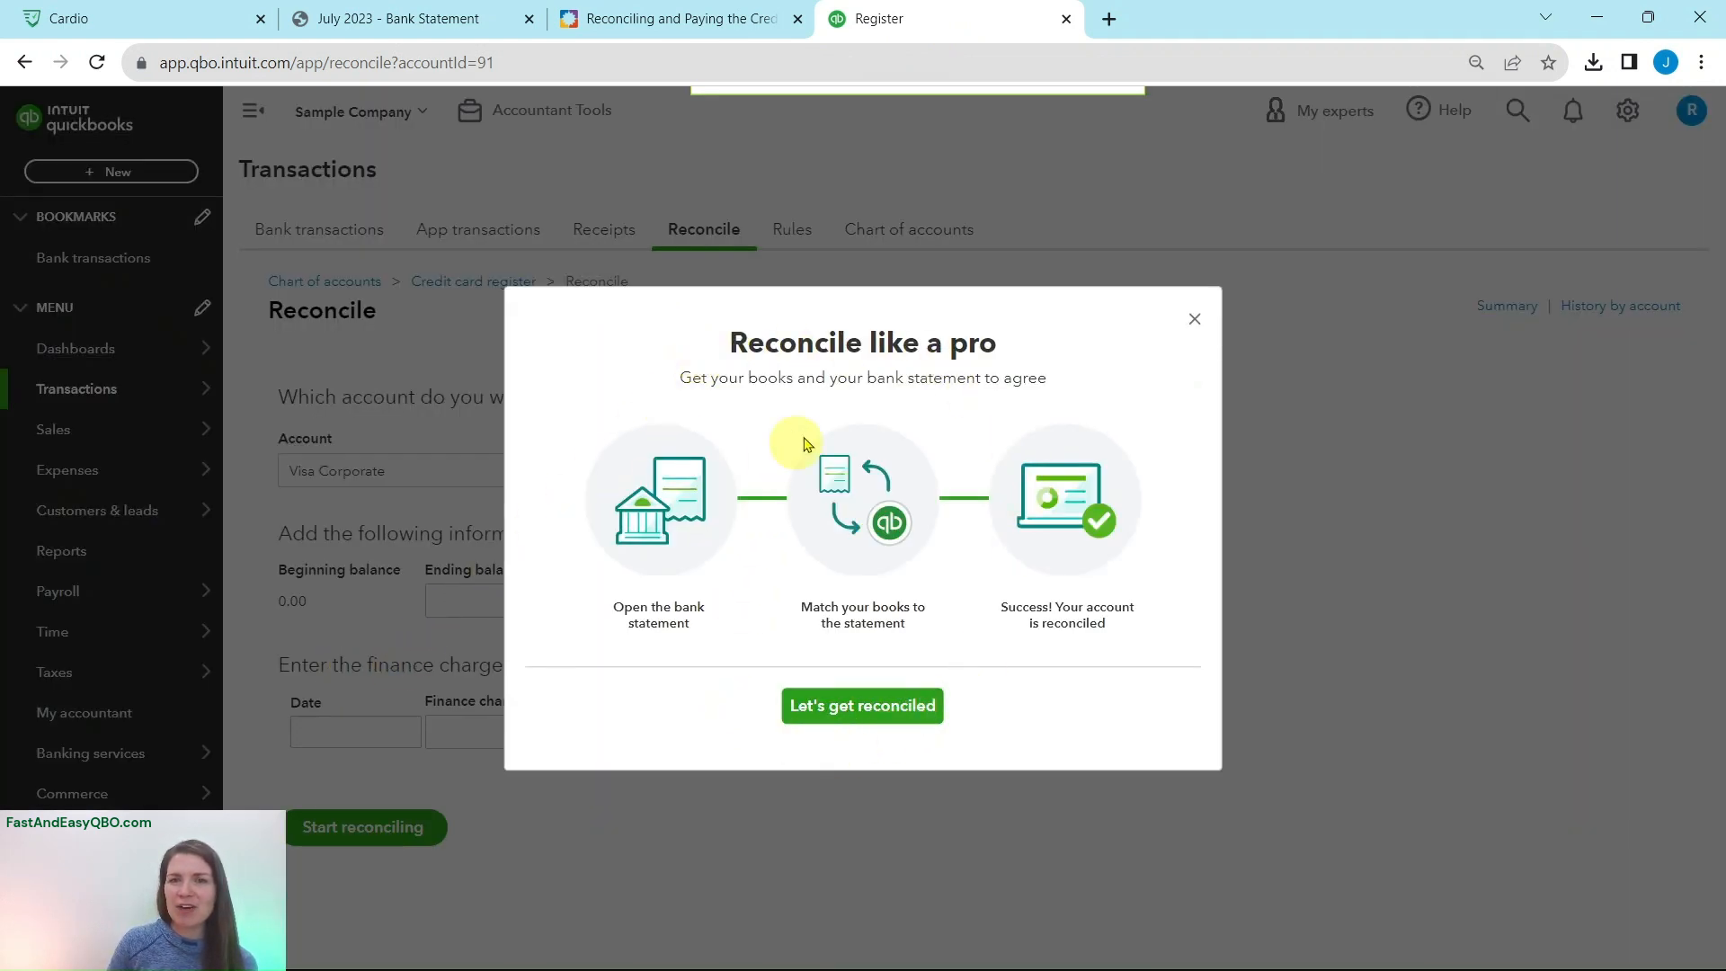
{"action": "left_click", "coordinate": [863, 710]}
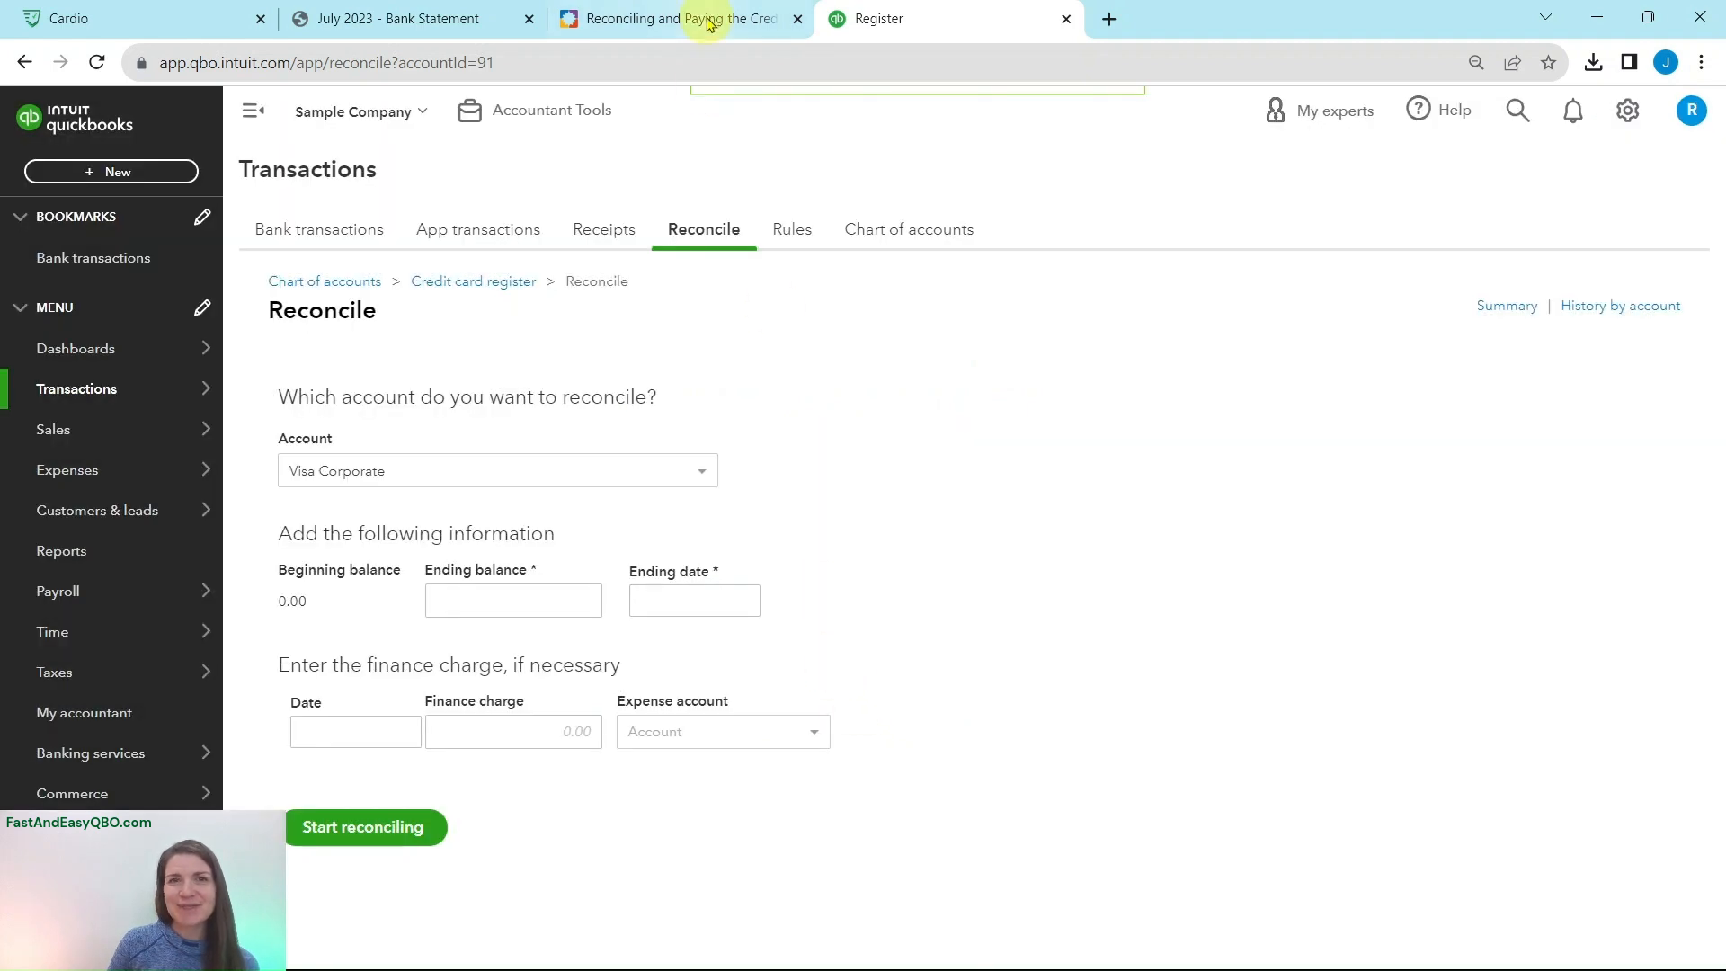
Step: Read the exercise's Step 5 and Step 6 instructions on filling in the reconciliation form
{"action": "left_click", "coordinate": [705, 19]}
{"action": "left_click", "coordinate": [176, 521]}
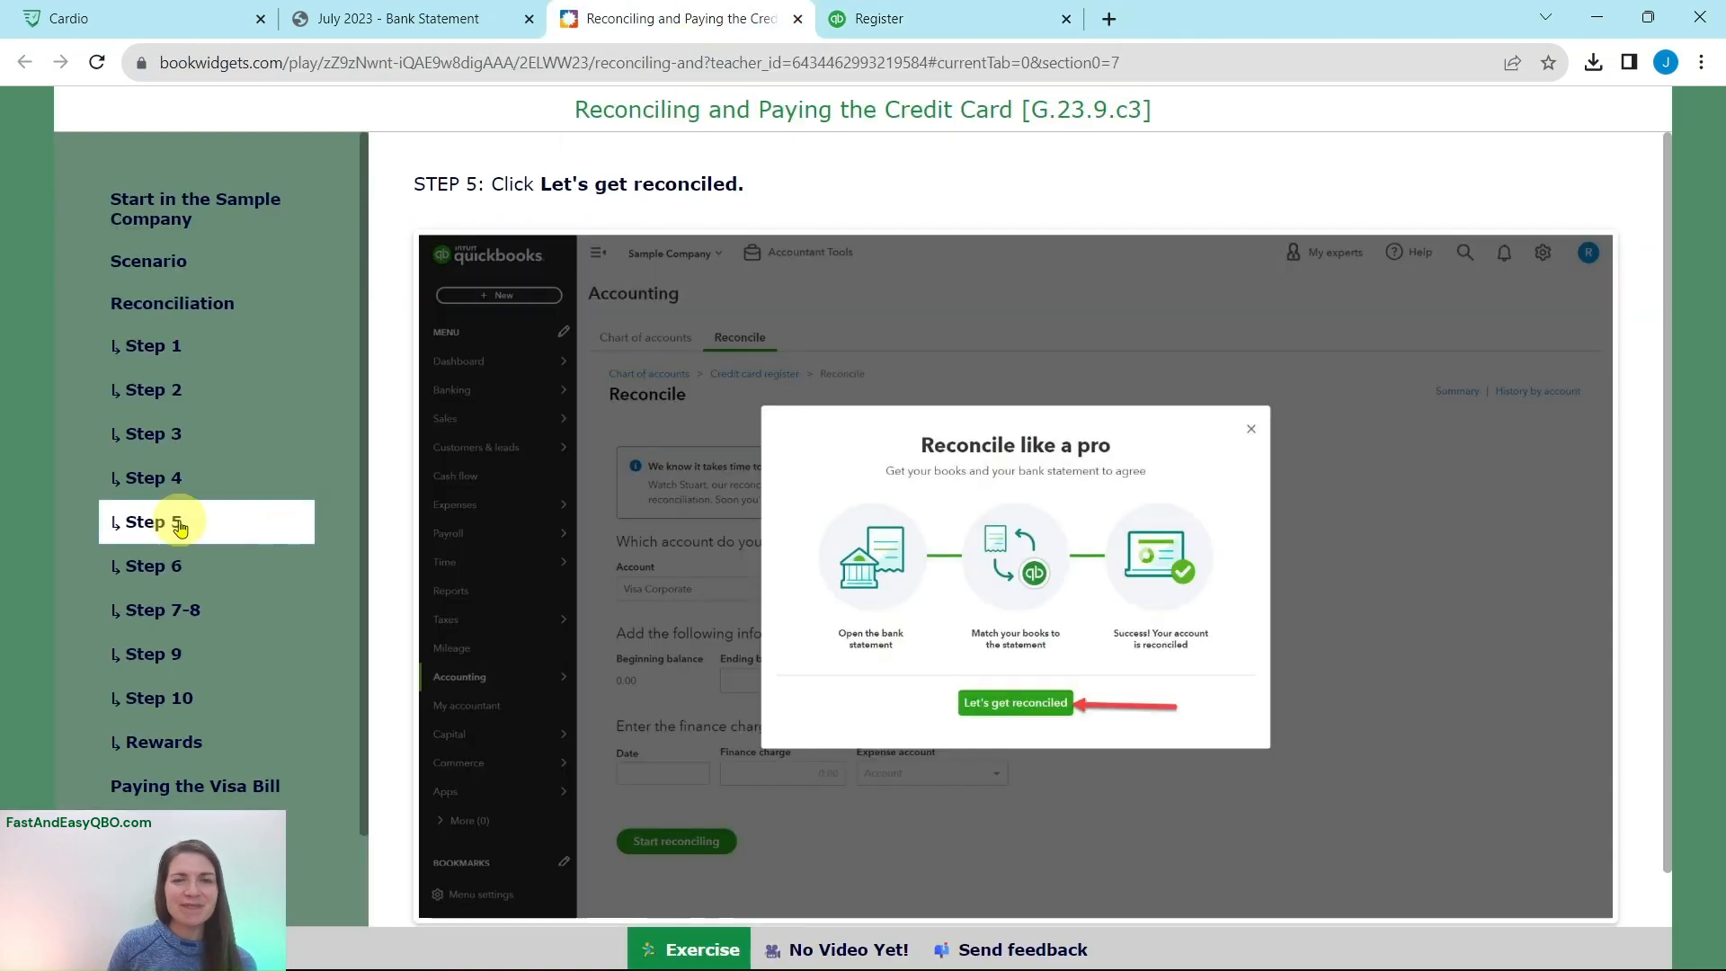
{"action": "left_click", "coordinate": [147, 568]}
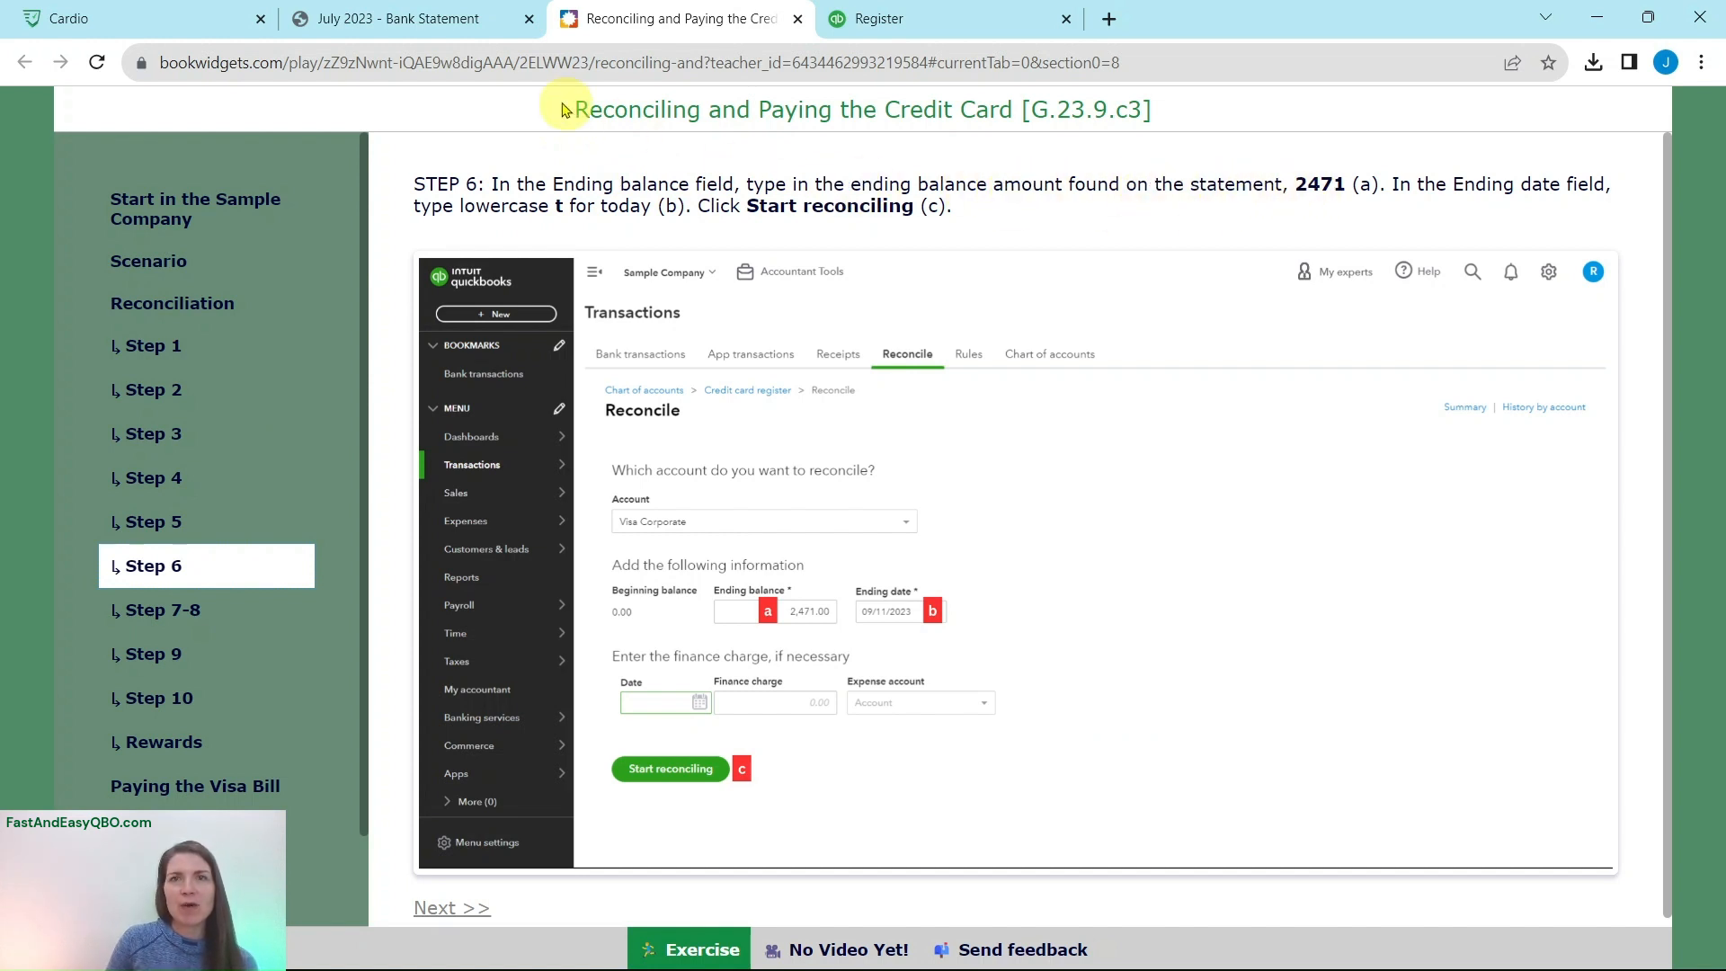
Step: Check the ending balance on the Visa statement PDF and return to the reconcile form in QuickBooks
{"action": "left_click", "coordinate": [471, 33]}
{"action": "scroll", "coordinate": [1252, 647], "scroll_direction": "down", "scroll_amount": 5}
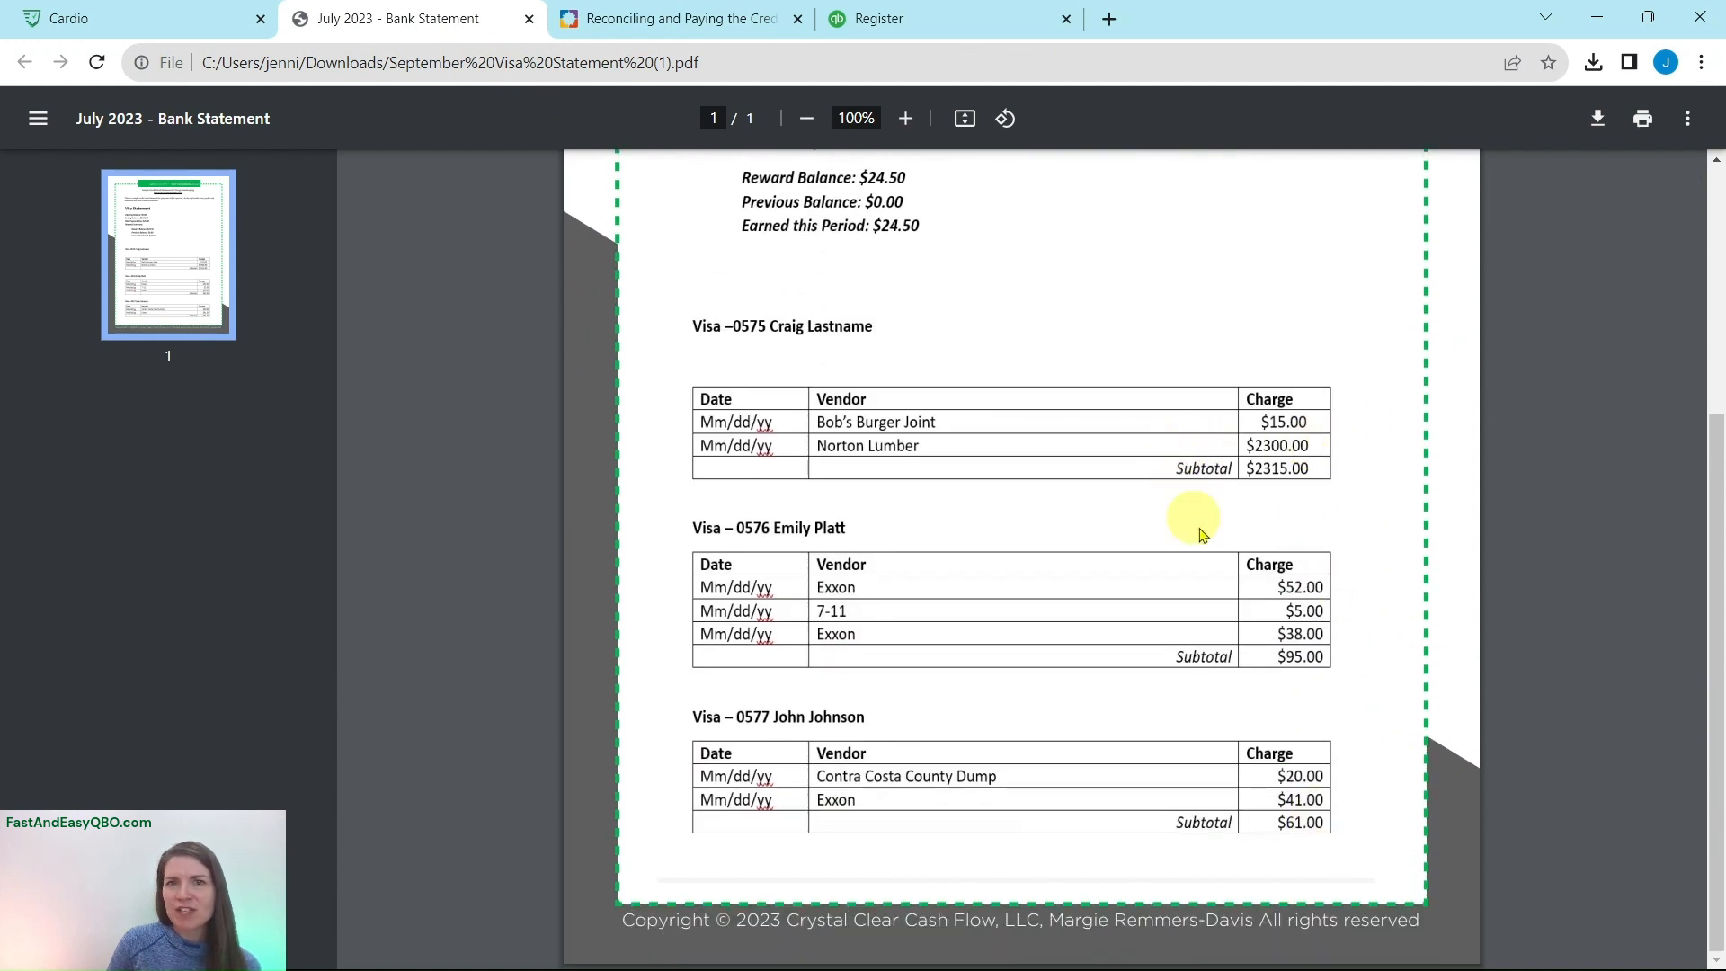
{"action": "scroll", "coordinate": [1225, 638], "scroll_direction": "up", "scroll_amount": 2}
{"action": "scroll", "coordinate": [1222, 638], "scroll_direction": "up", "scroll_amount": 1}
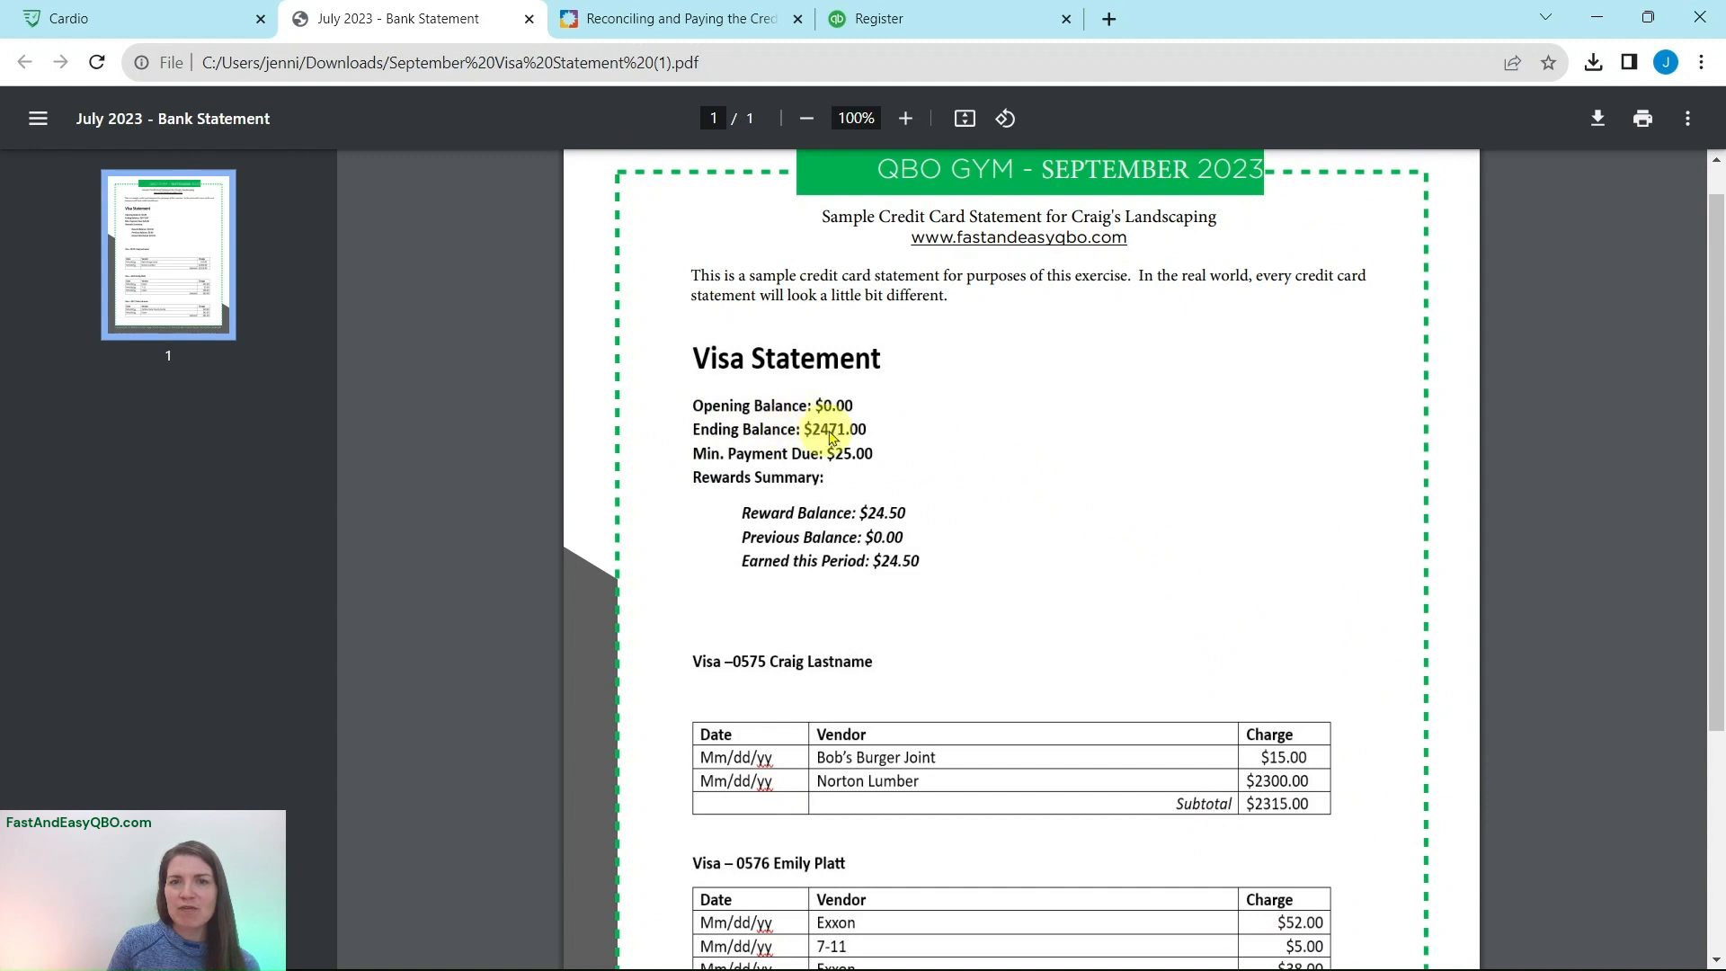
{"action": "left_click", "coordinate": [868, 18]}
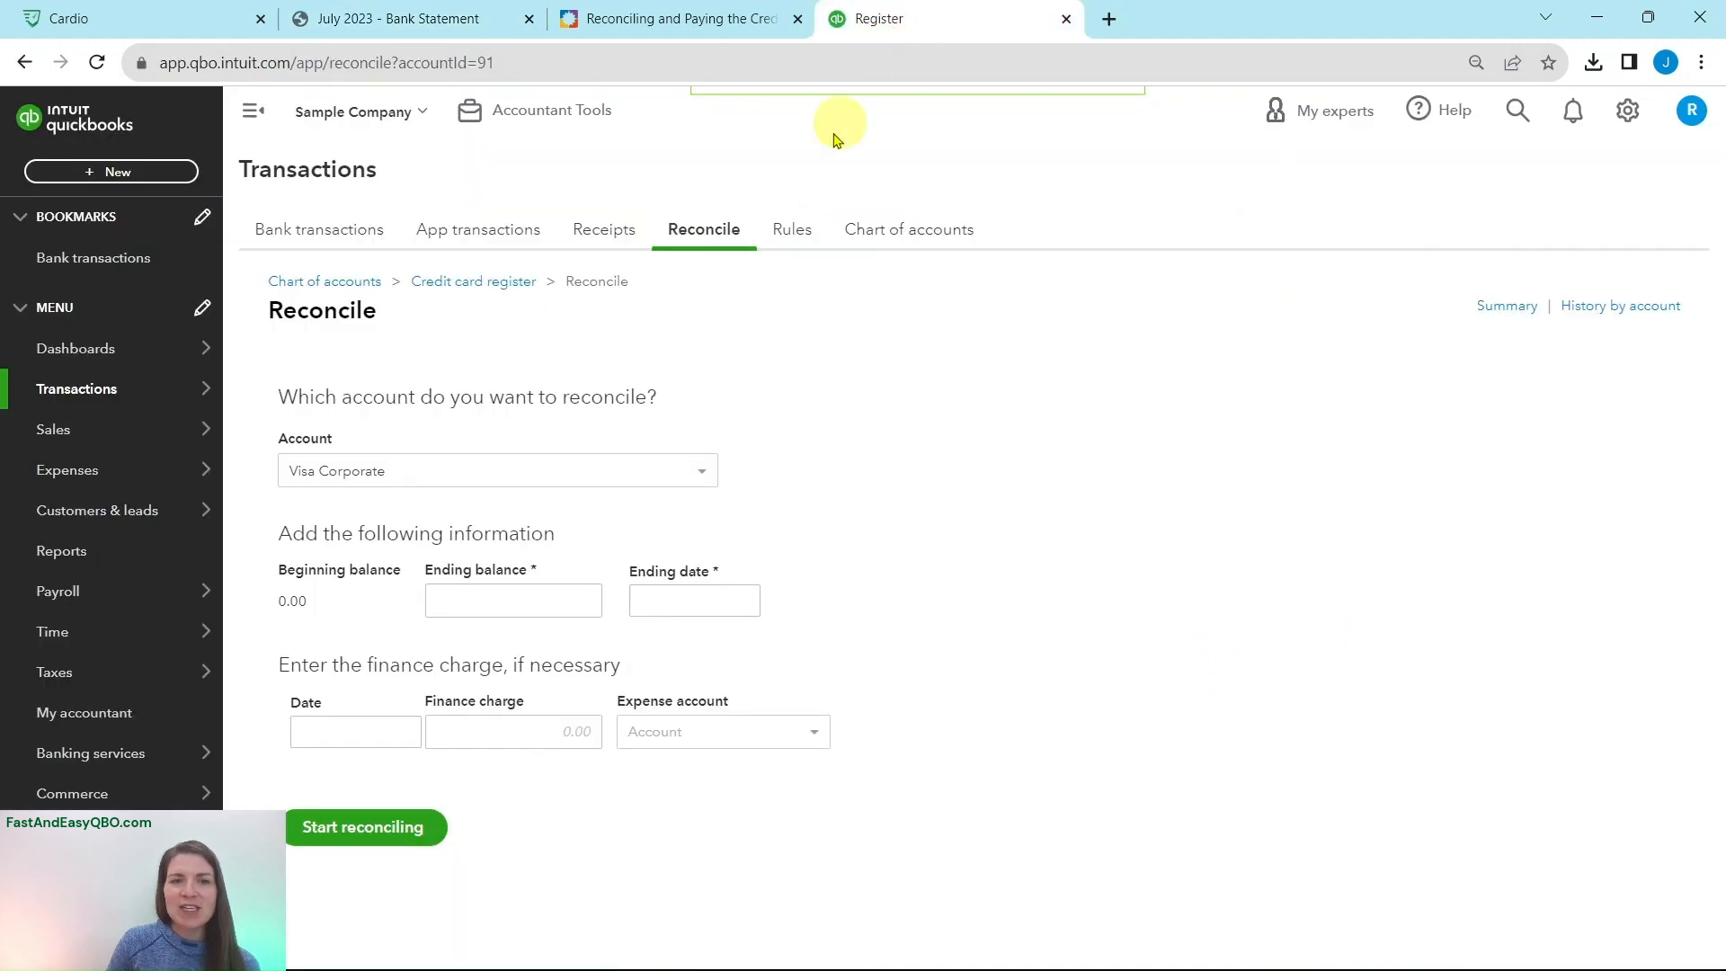
Step: Enter an ending balance of 2471 for Visa Corporate and check it against the exercise's Step 6 and the Visa statement
{"action": "left_click", "coordinate": [478, 596]}
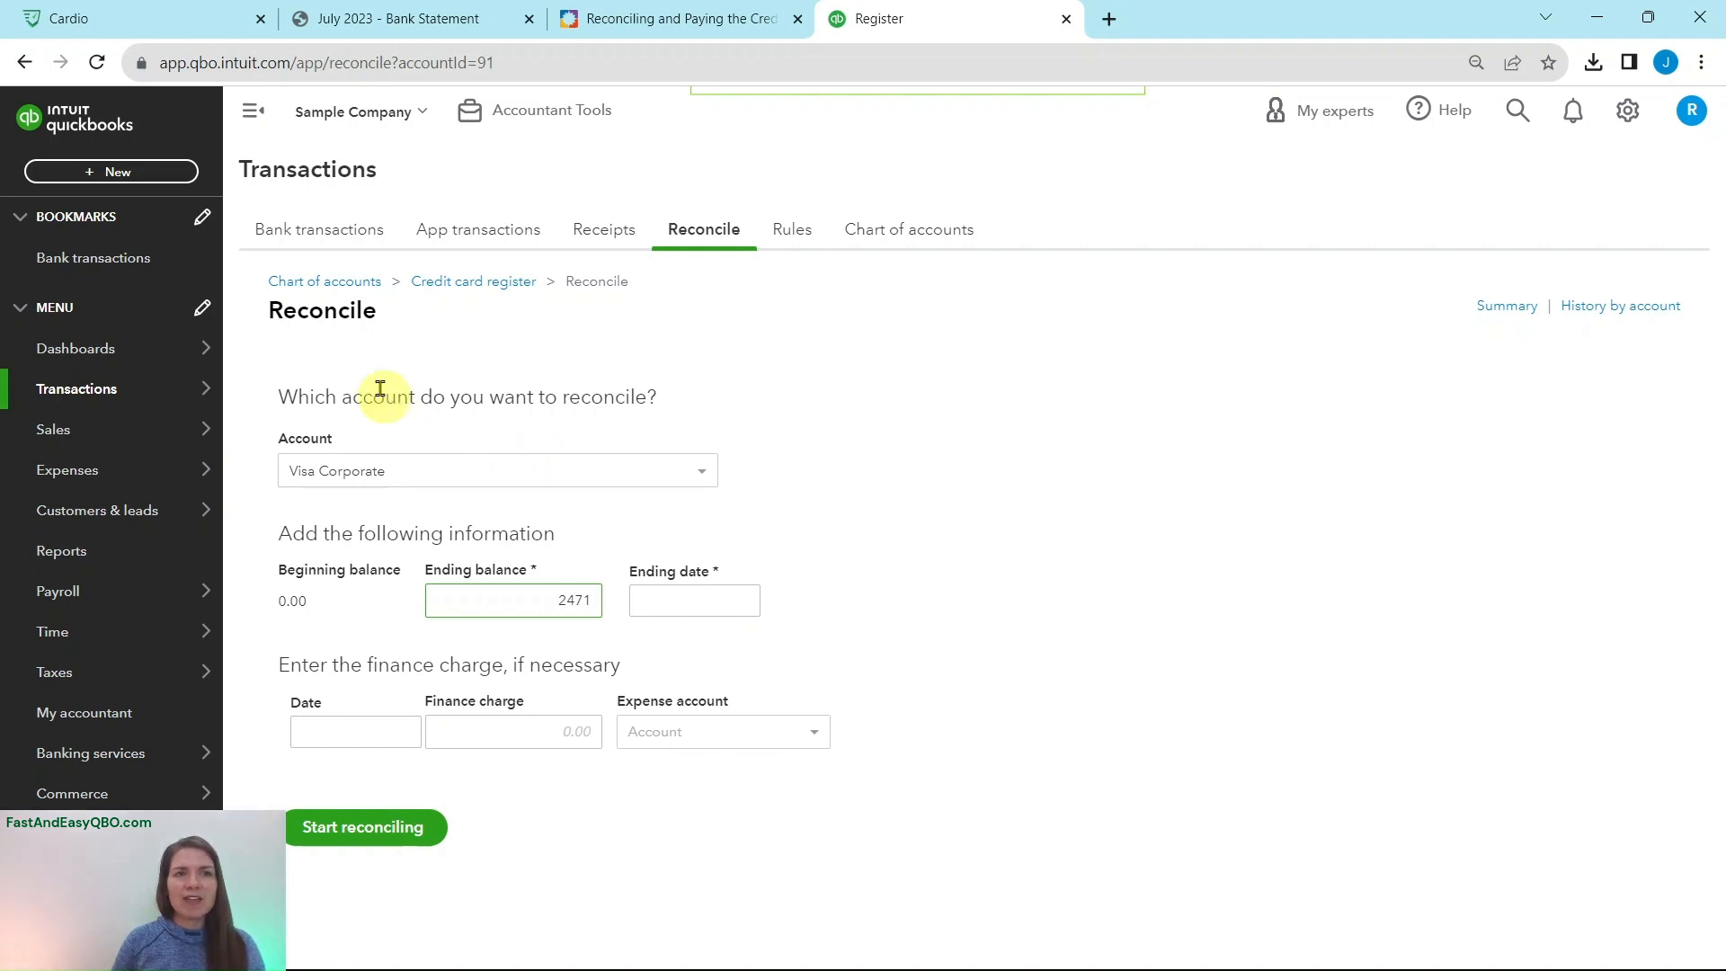
{"action": "mouse_move", "coordinate": [193, 389]}
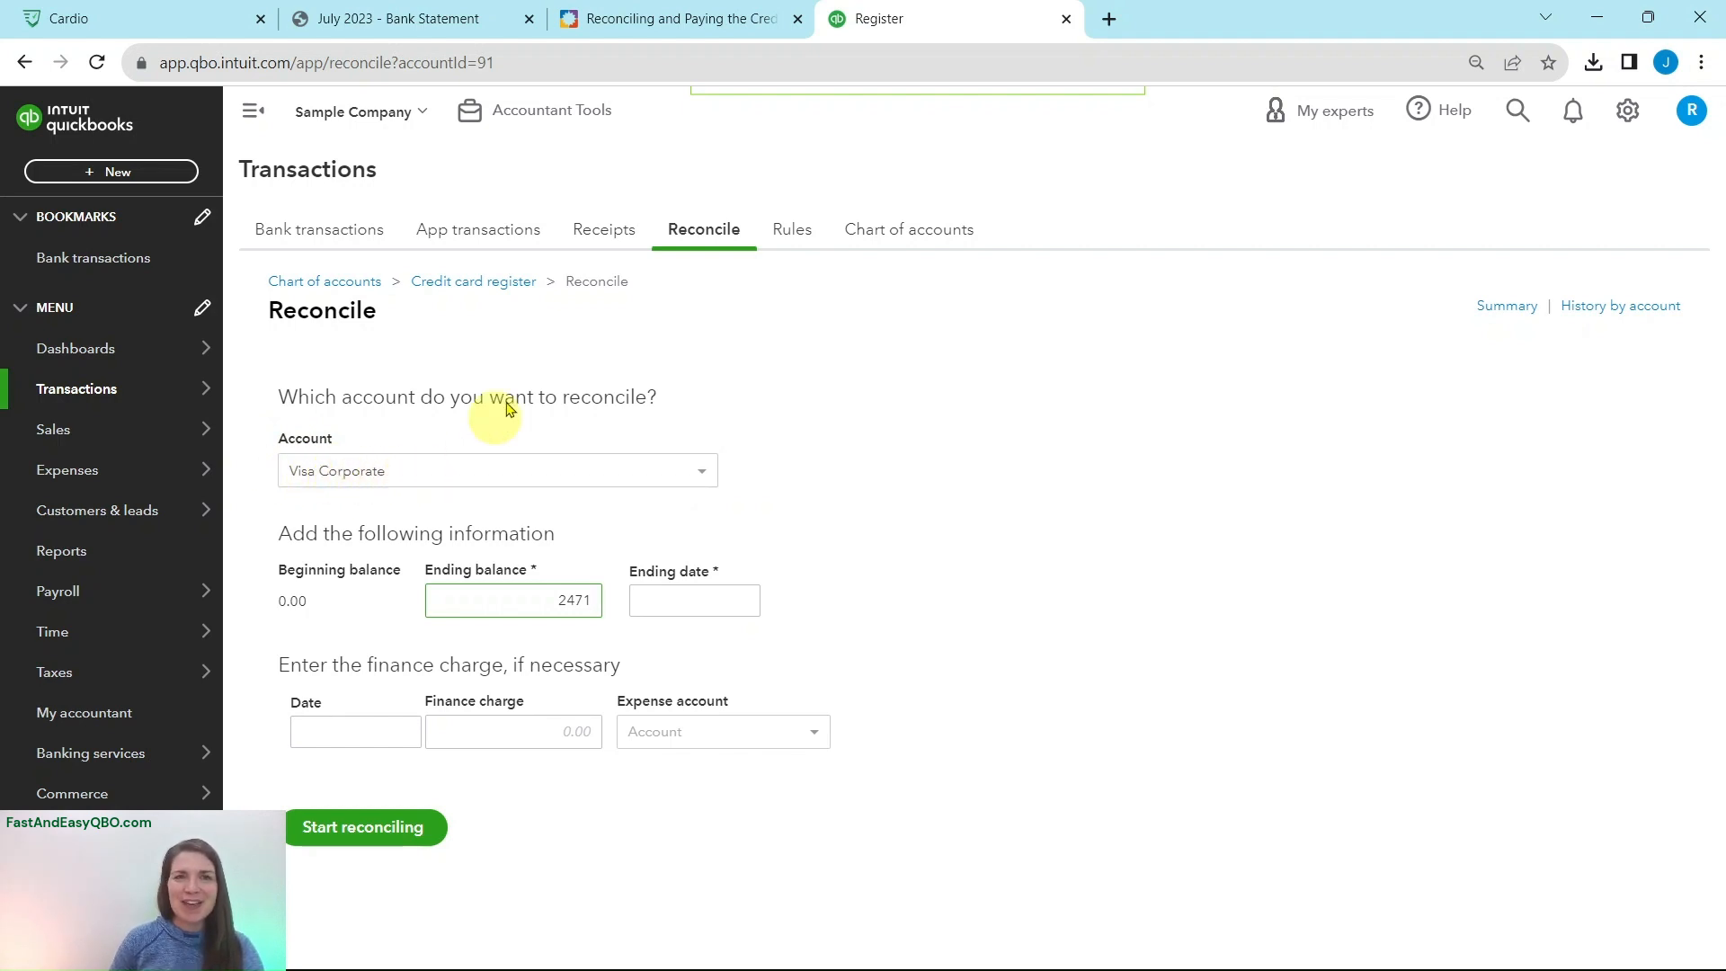
{"action": "left_click", "coordinate": [620, 19]}
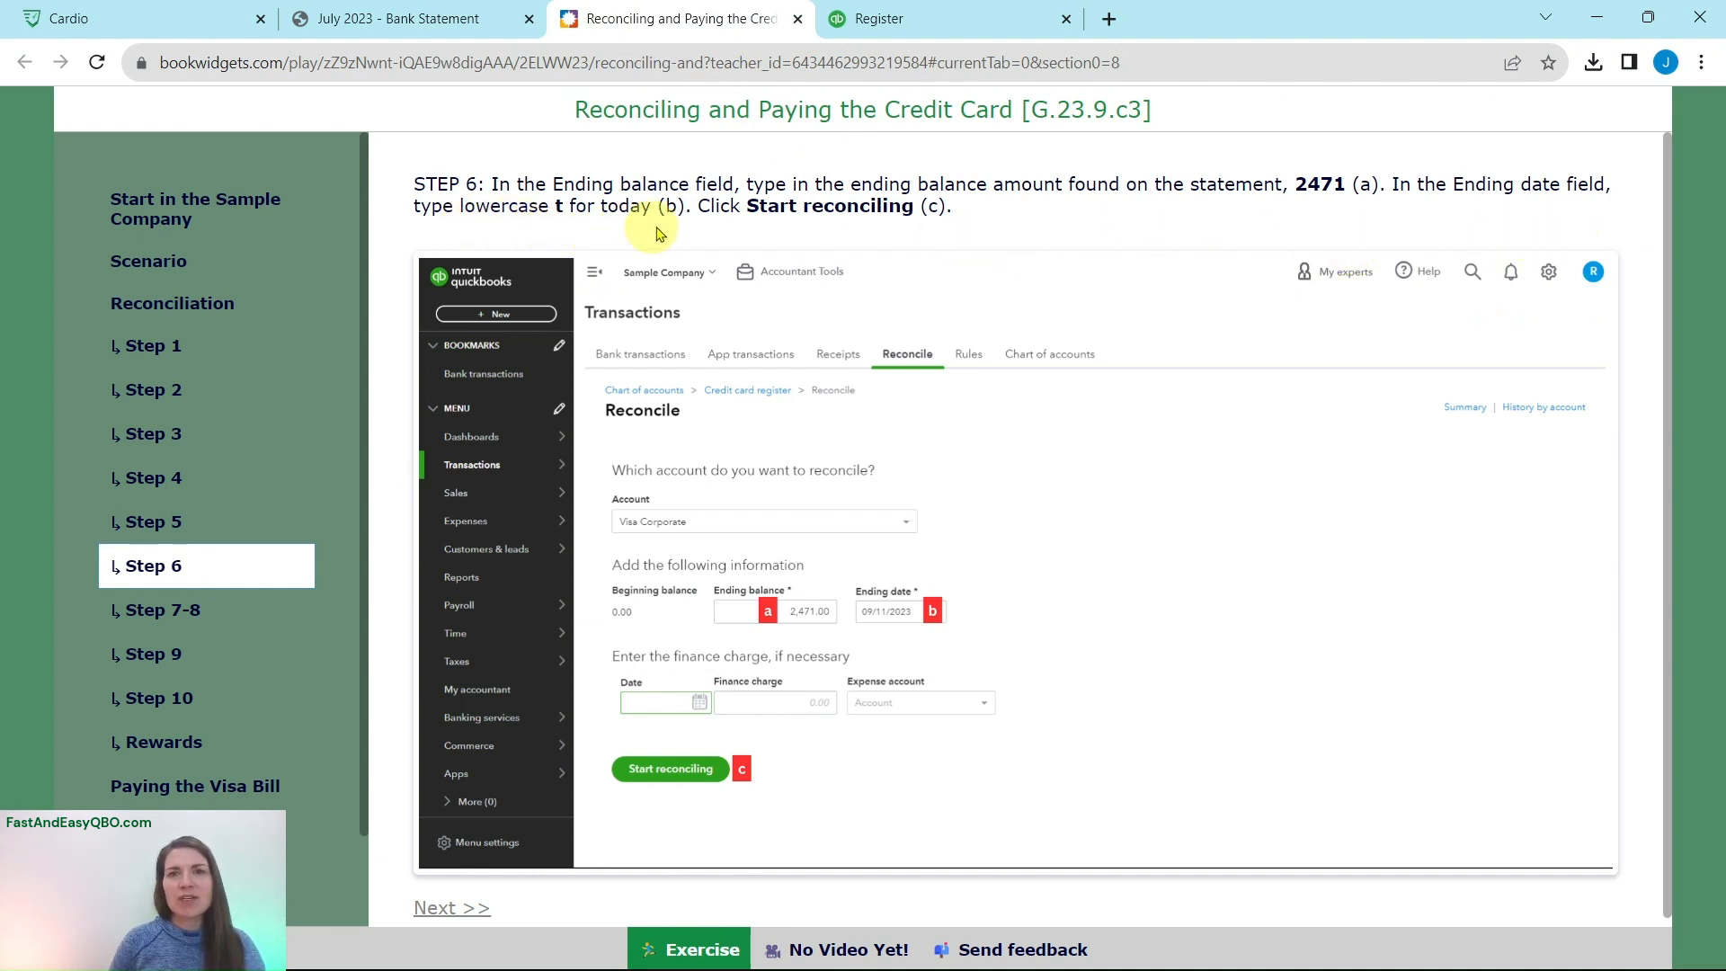
{"action": "left_click", "coordinate": [413, 20]}
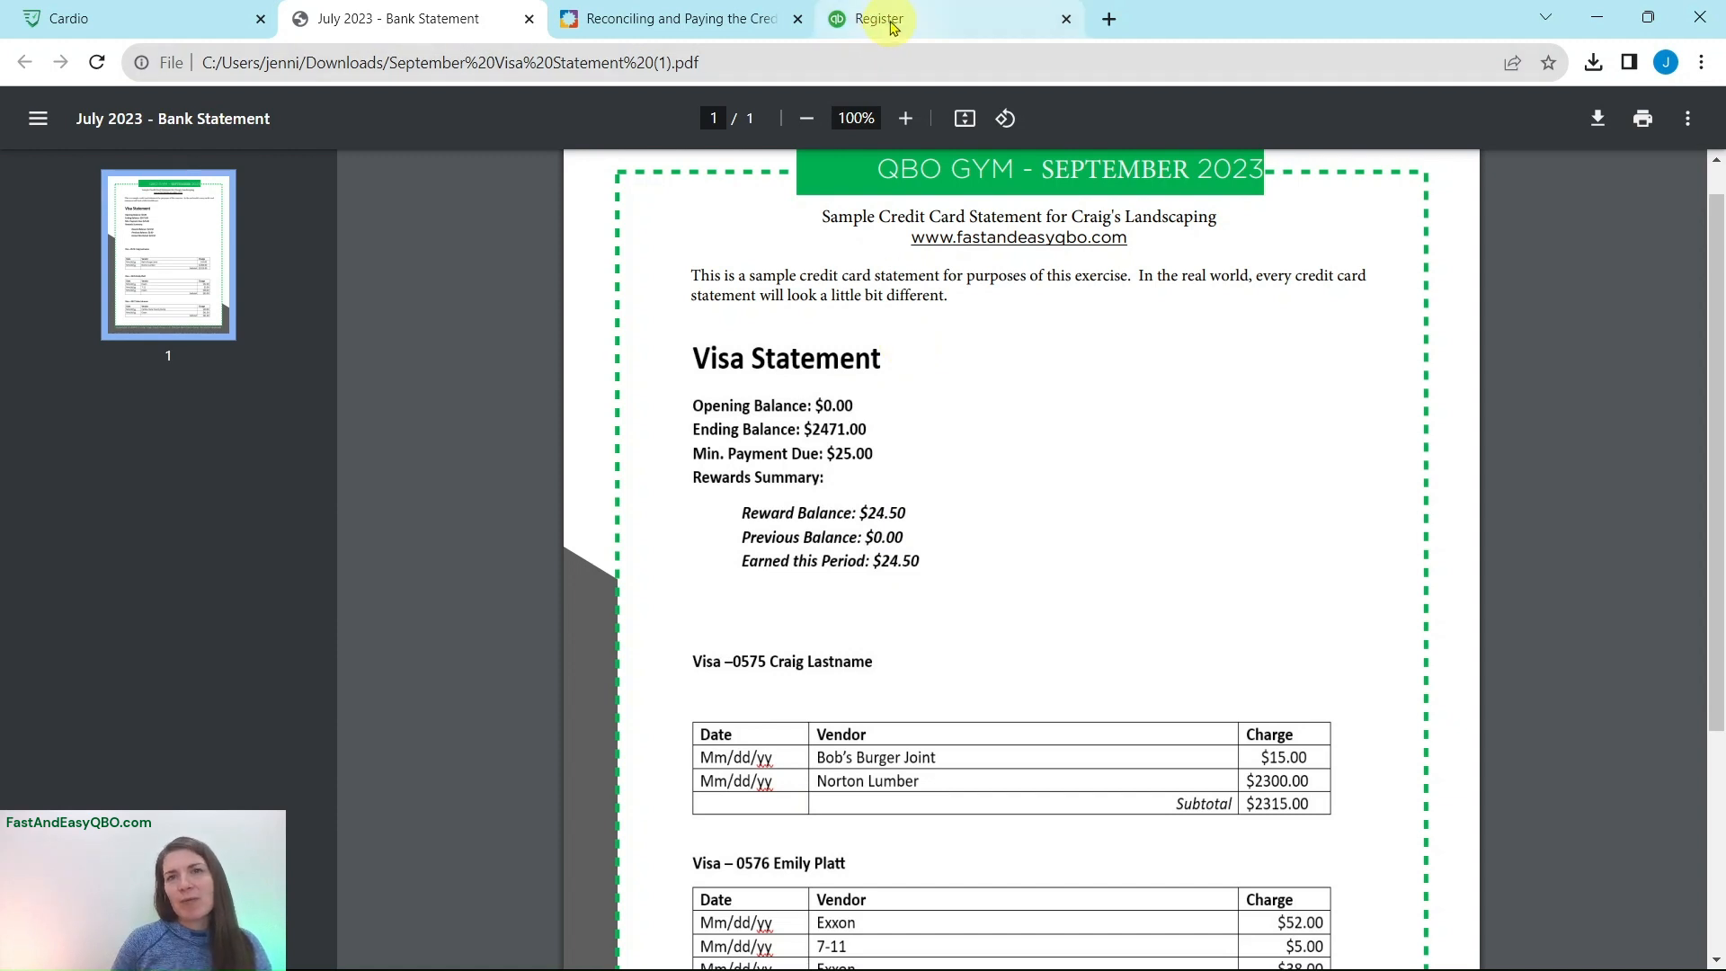
{"action": "mouse_move", "coordinate": [893, 26]}
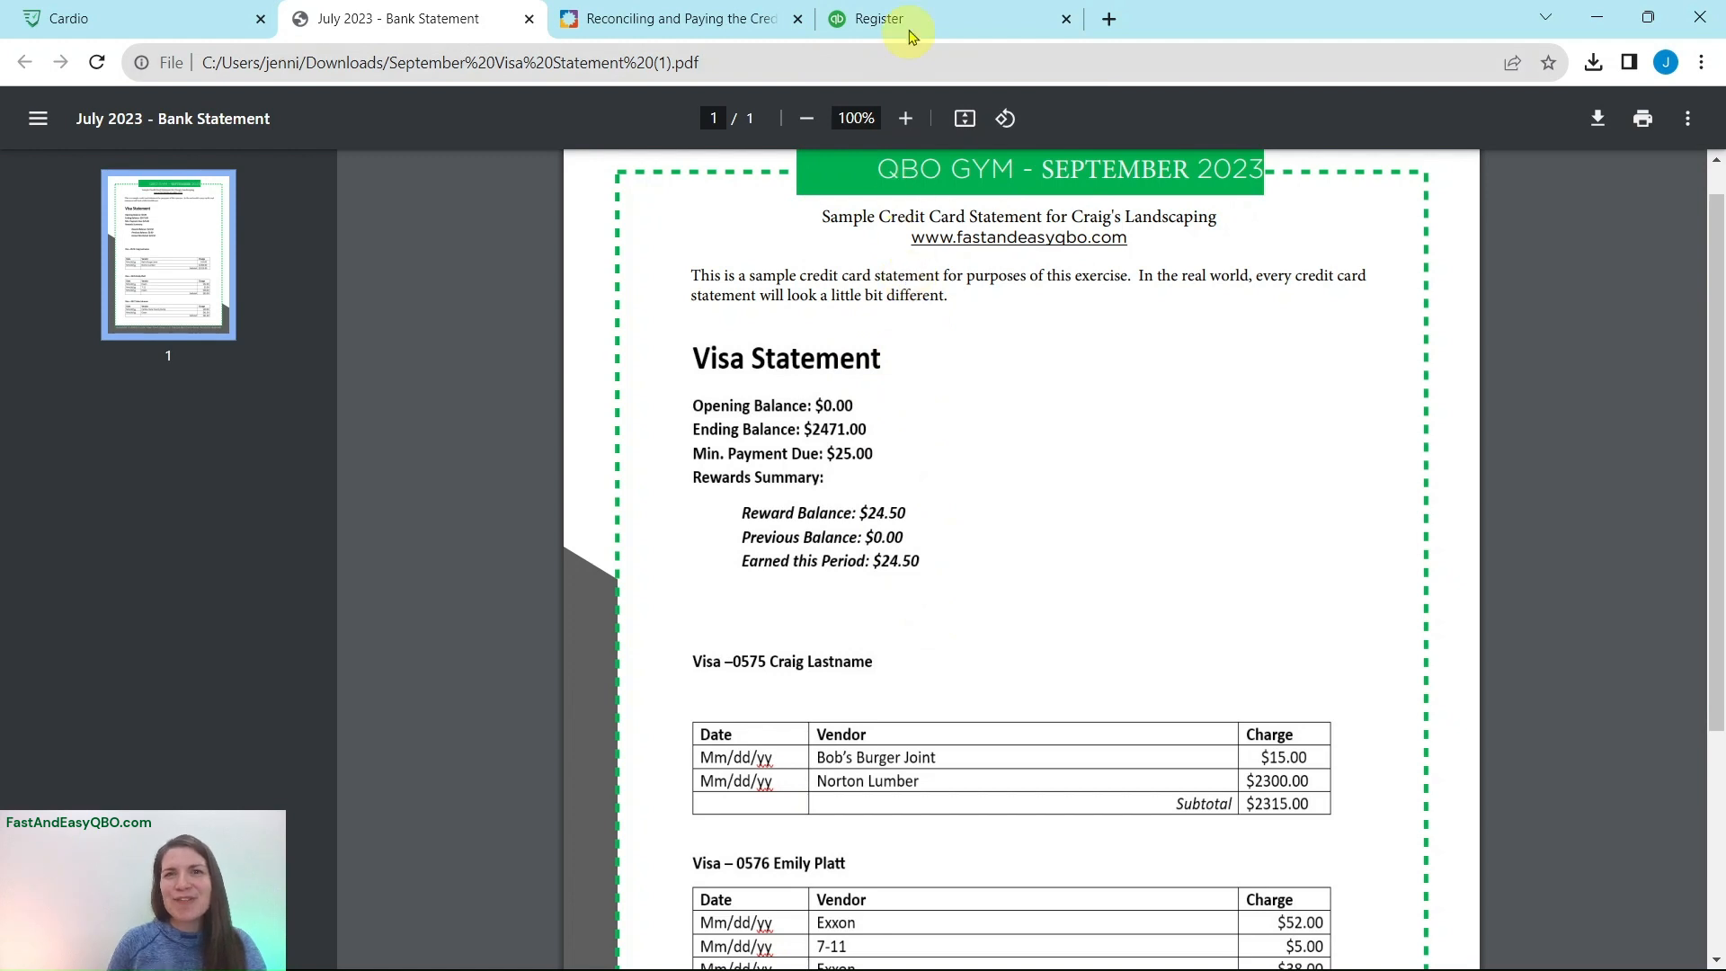
{"action": "left_click", "coordinate": [915, 23]}
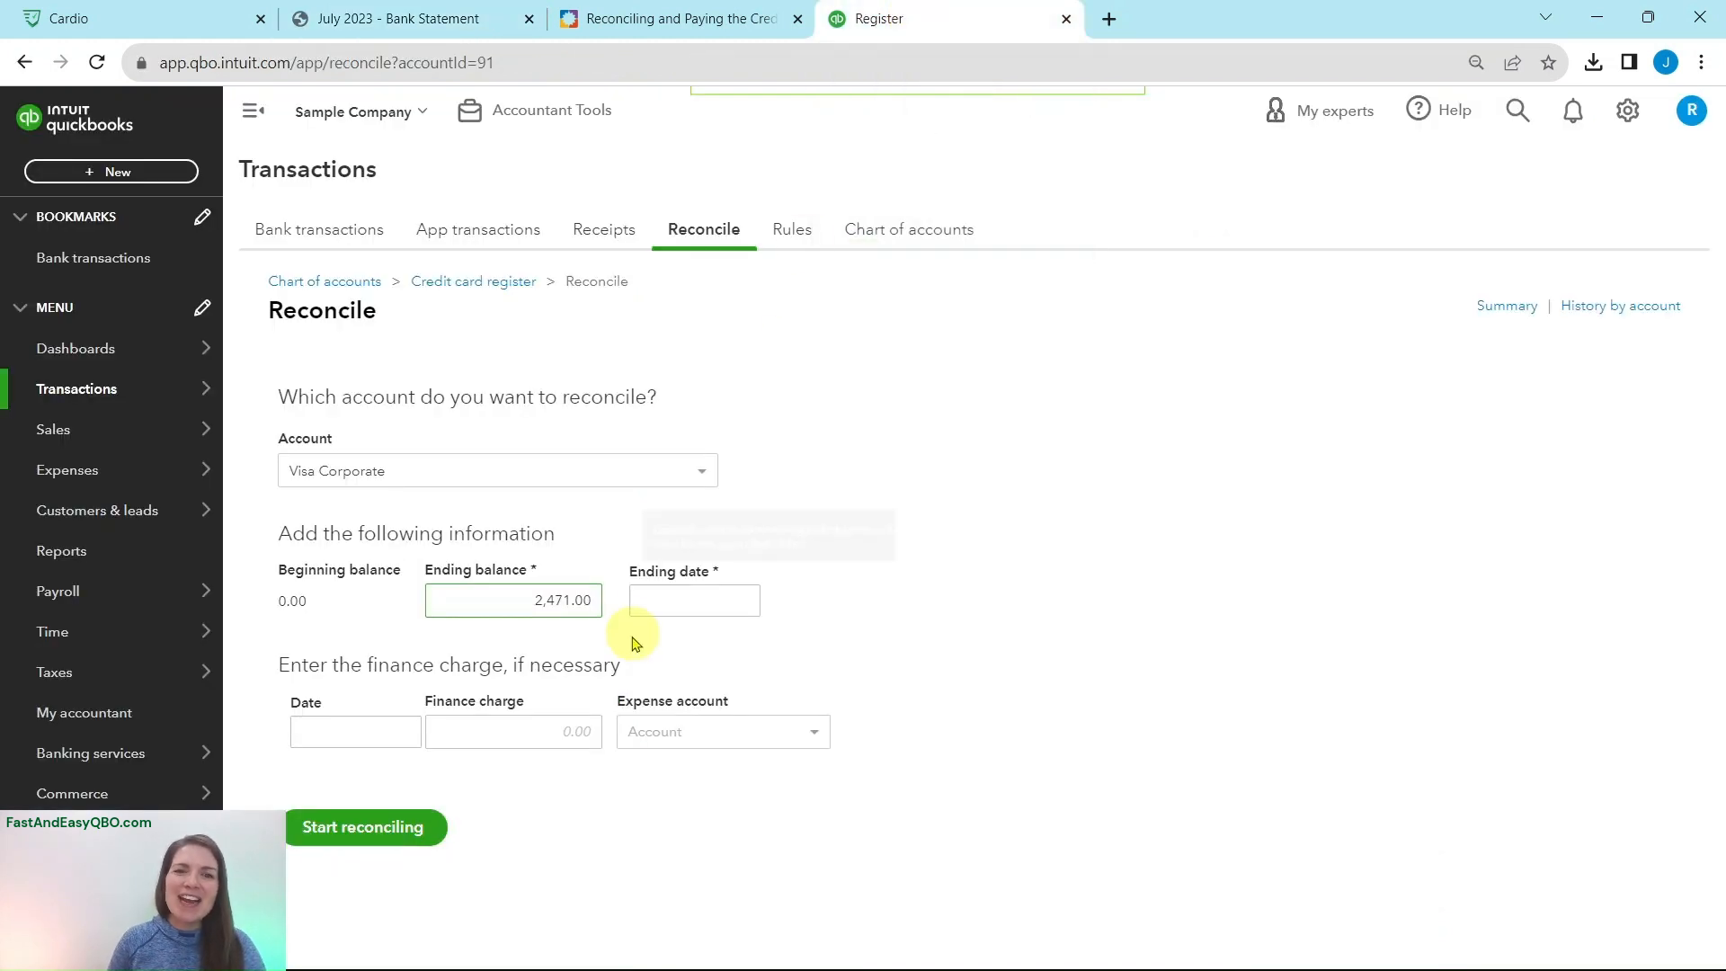
Step: Set the ending date to today, 09/19/2023, recheck the exercise's Step 6, and start reconciling in QuickBooks
{"action": "left_click", "coordinate": [685, 600]}
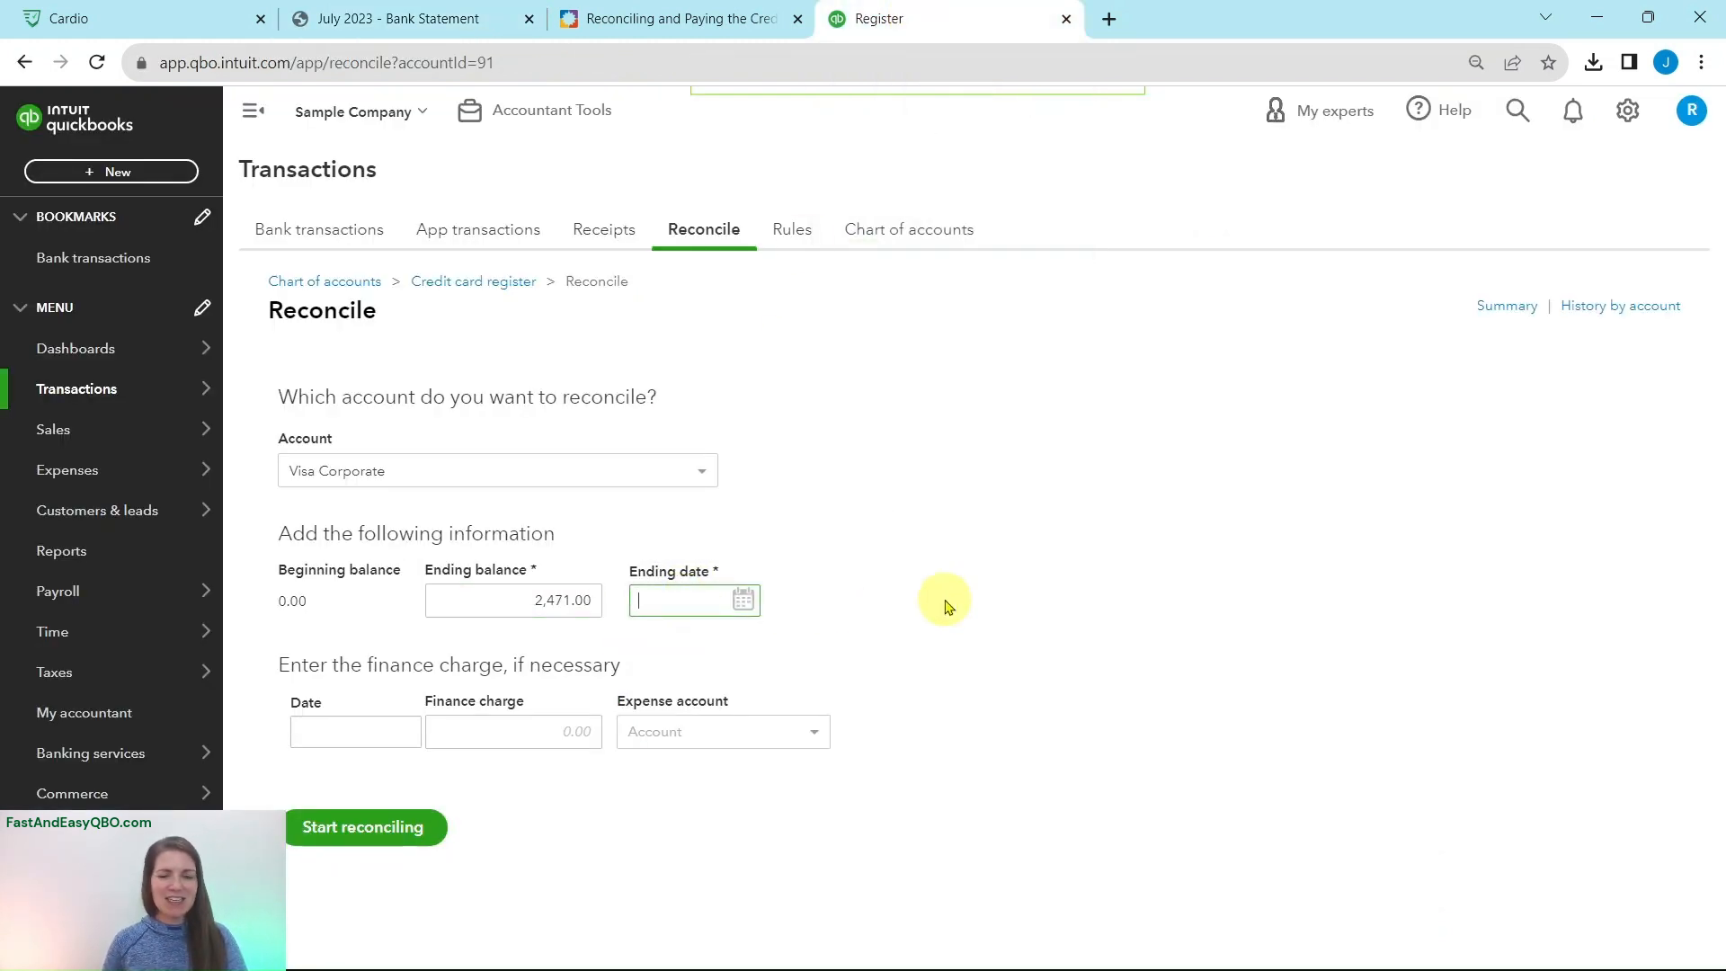
{"action": "key", "text": "t"}
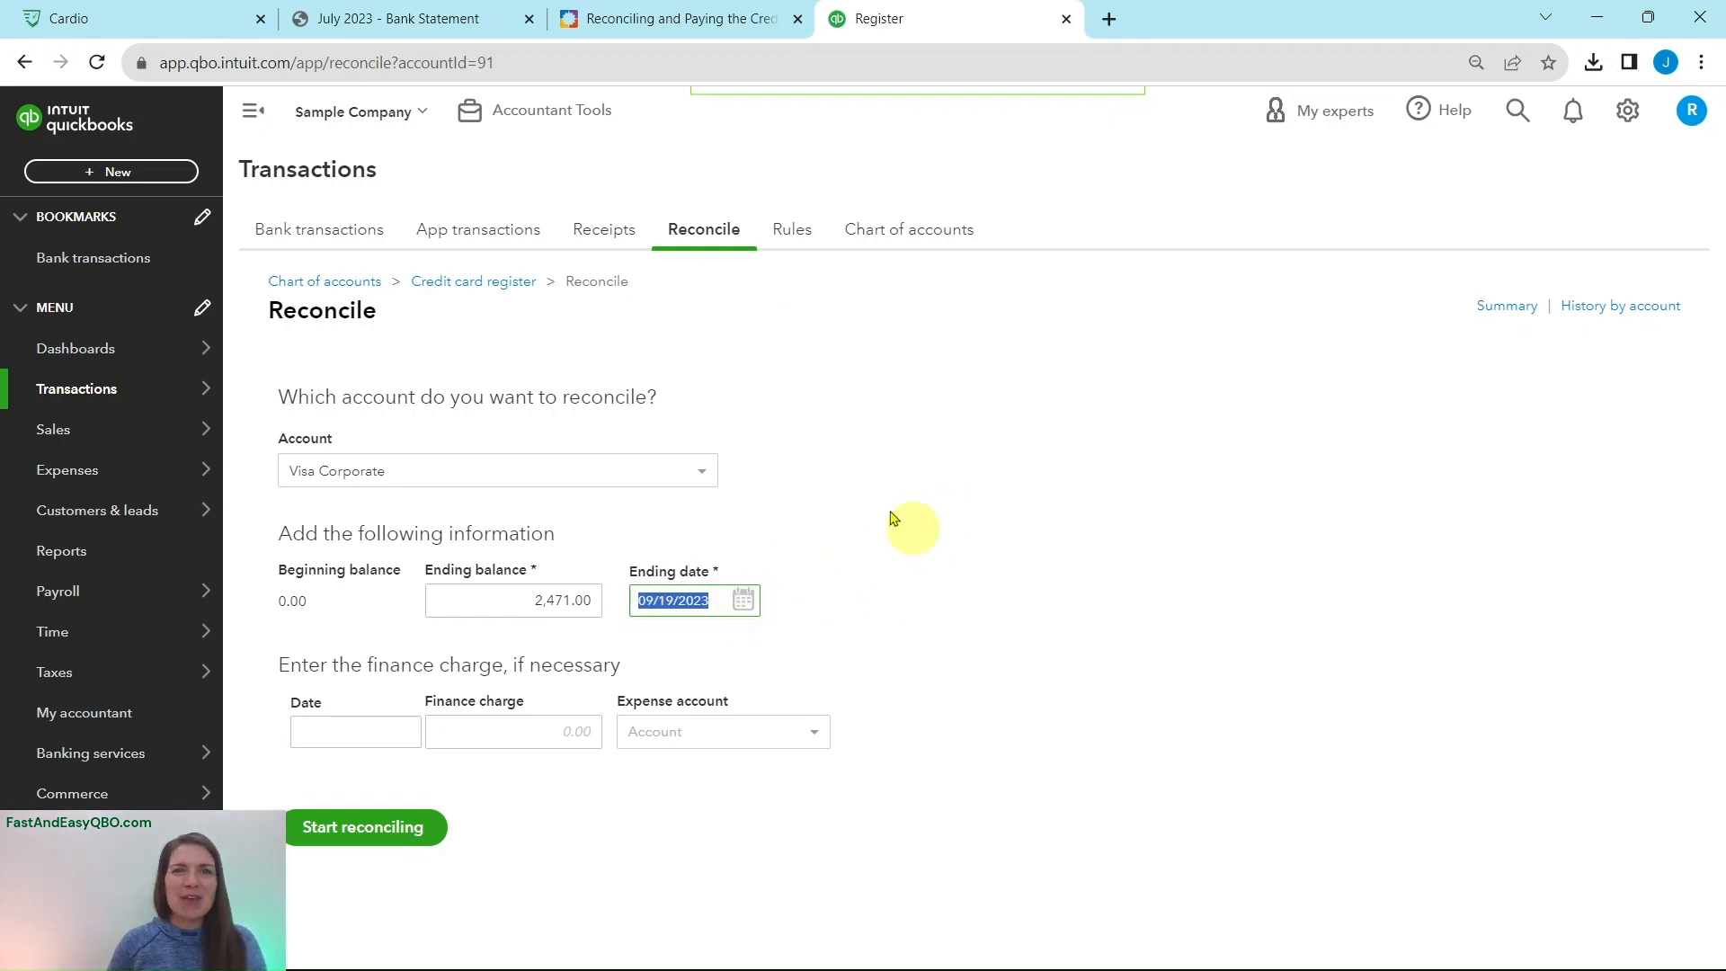
{"action": "left_click", "coordinate": [649, 27]}
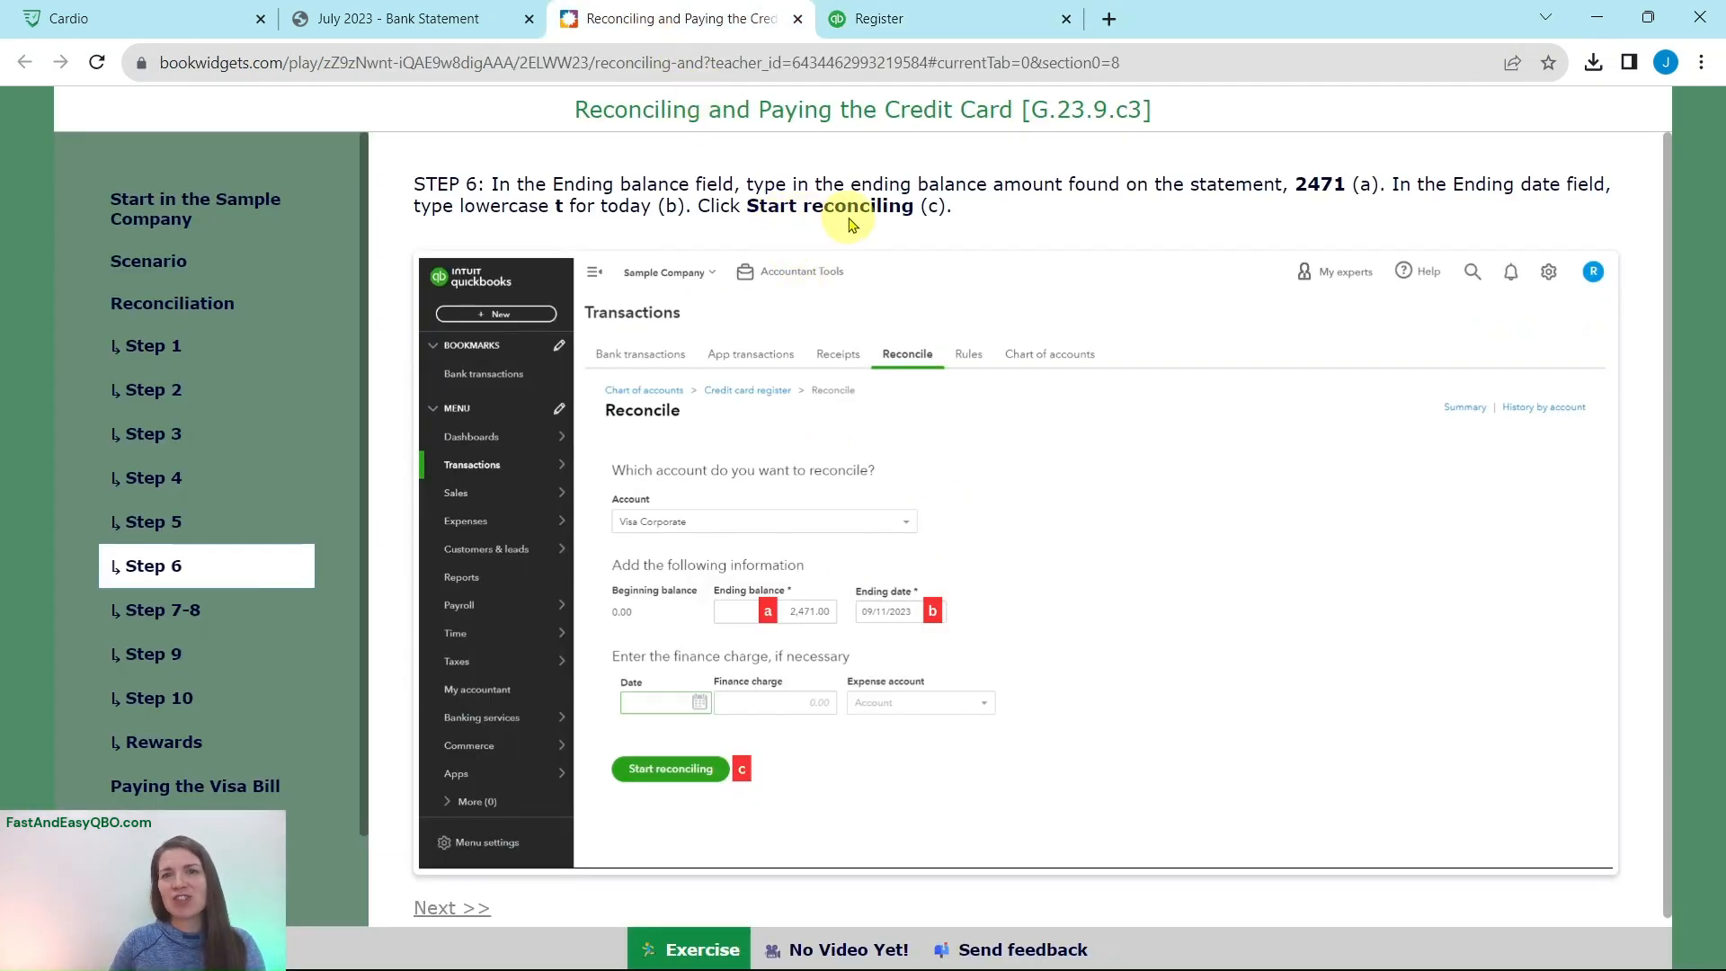
{"action": "left_click", "coordinate": [919, 33]}
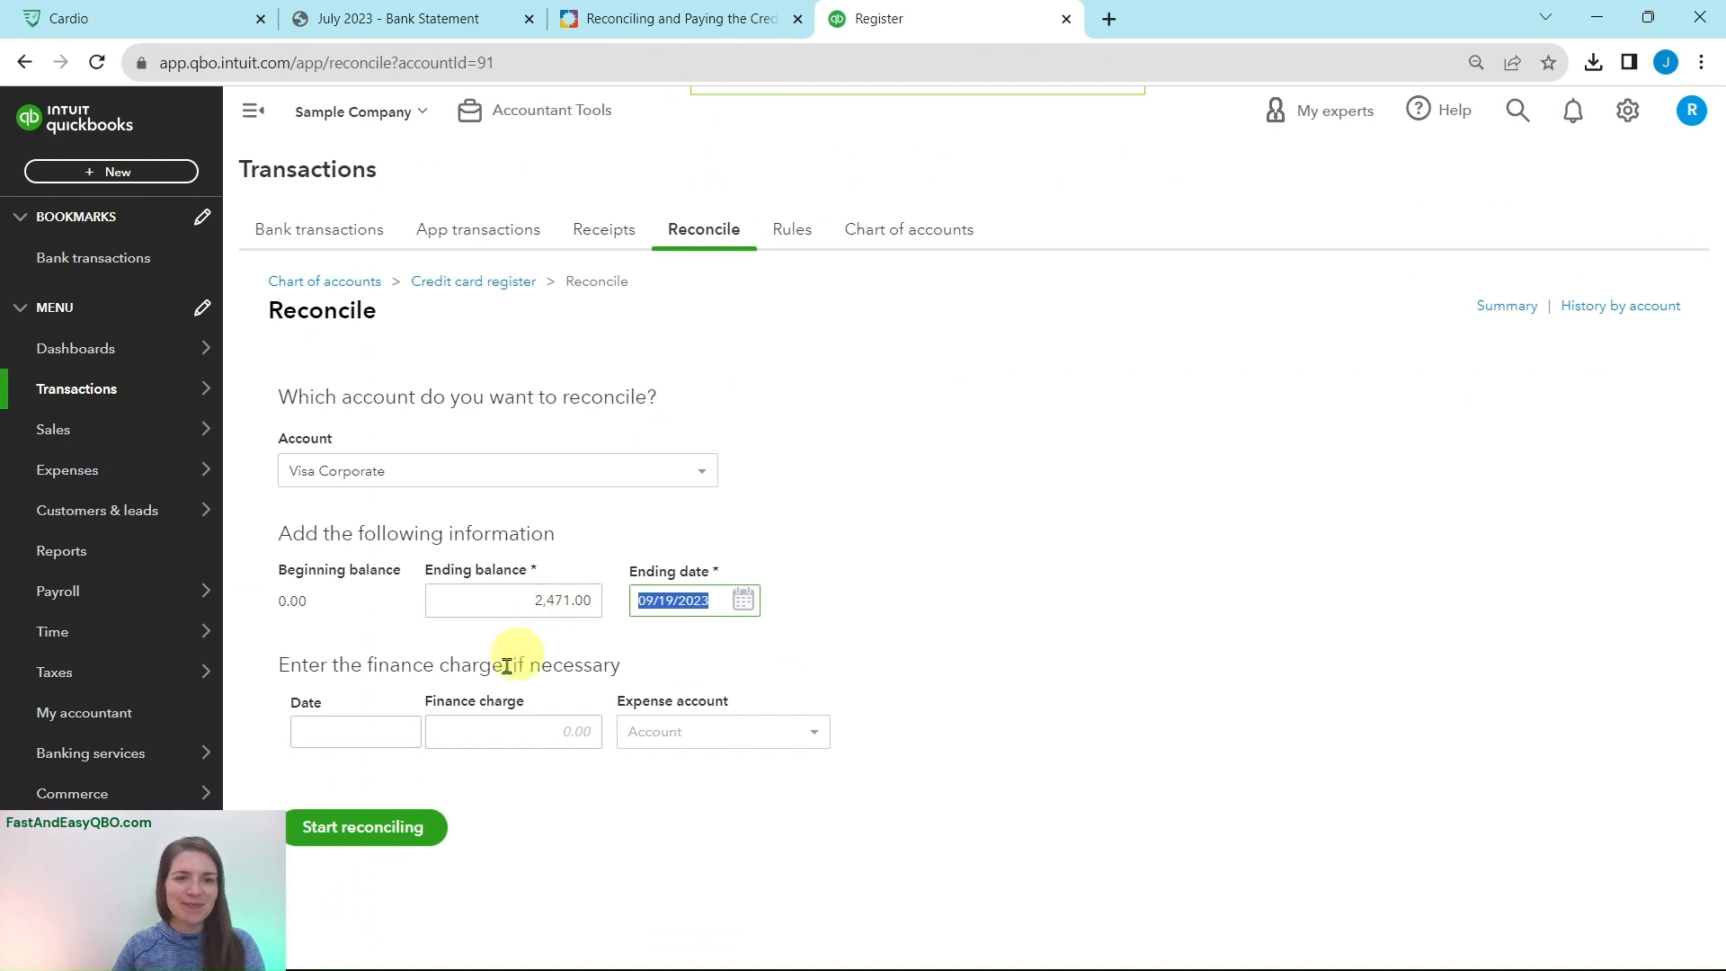
{"action": "left_click", "coordinate": [357, 838]}
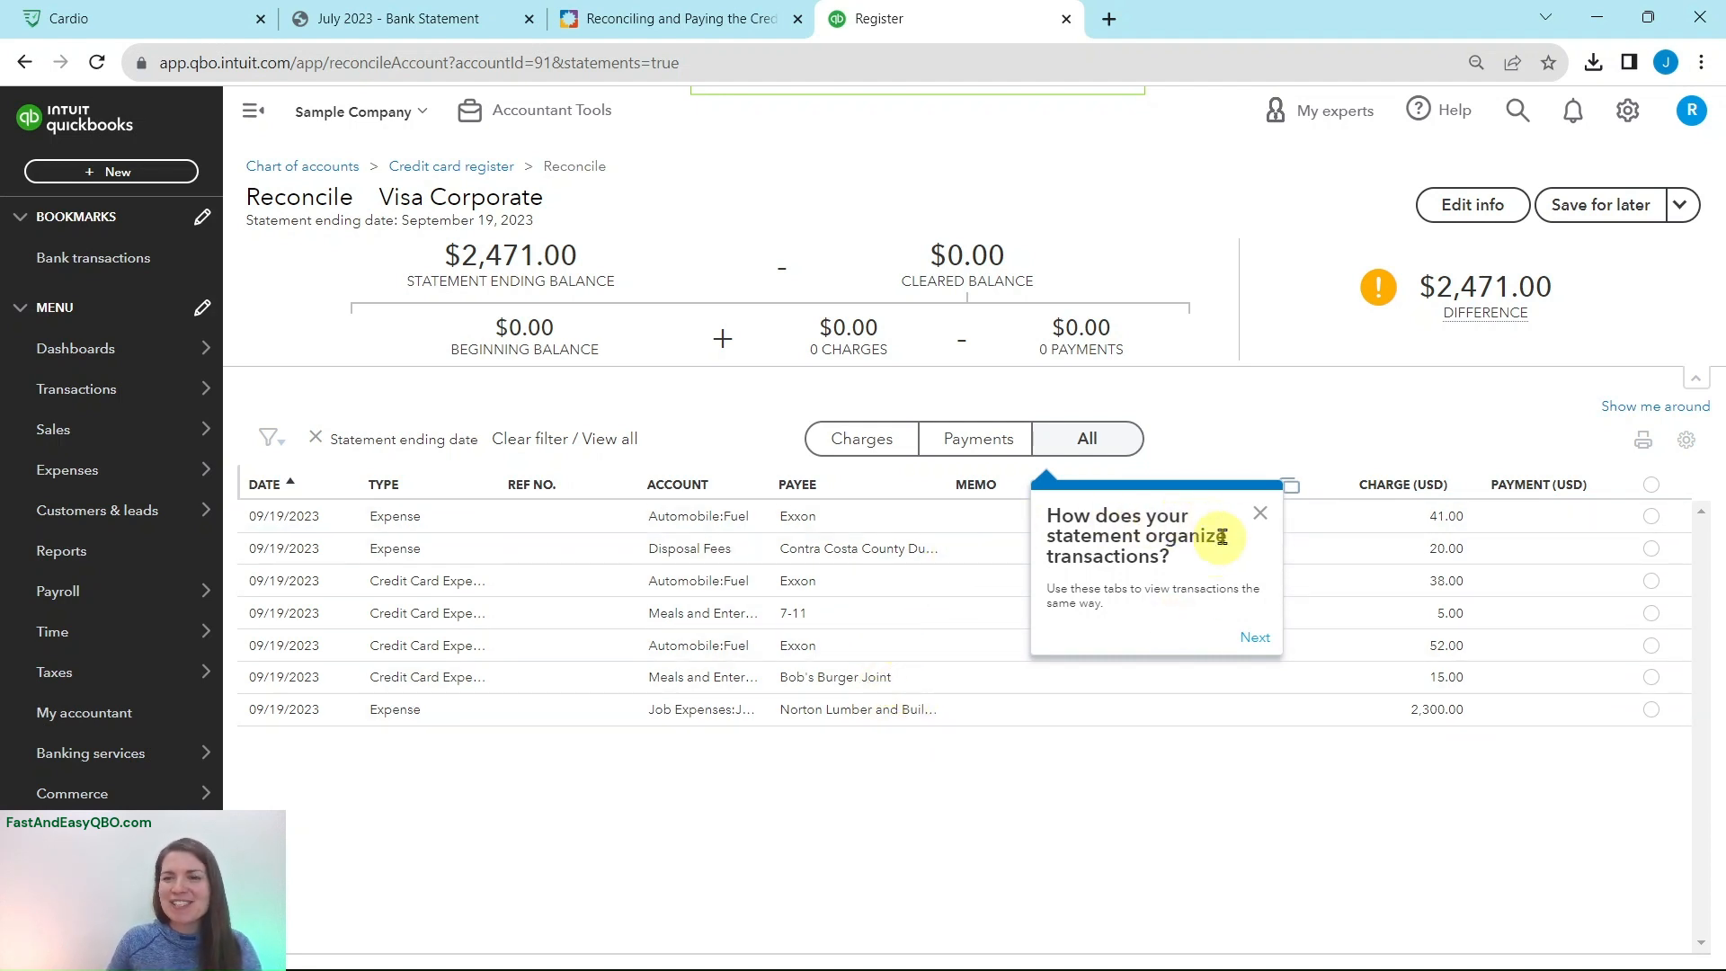
Step: Dismiss the guided tips shown over the Visa Corporate reconciliation
{"action": "left_click", "coordinate": [1261, 516]}
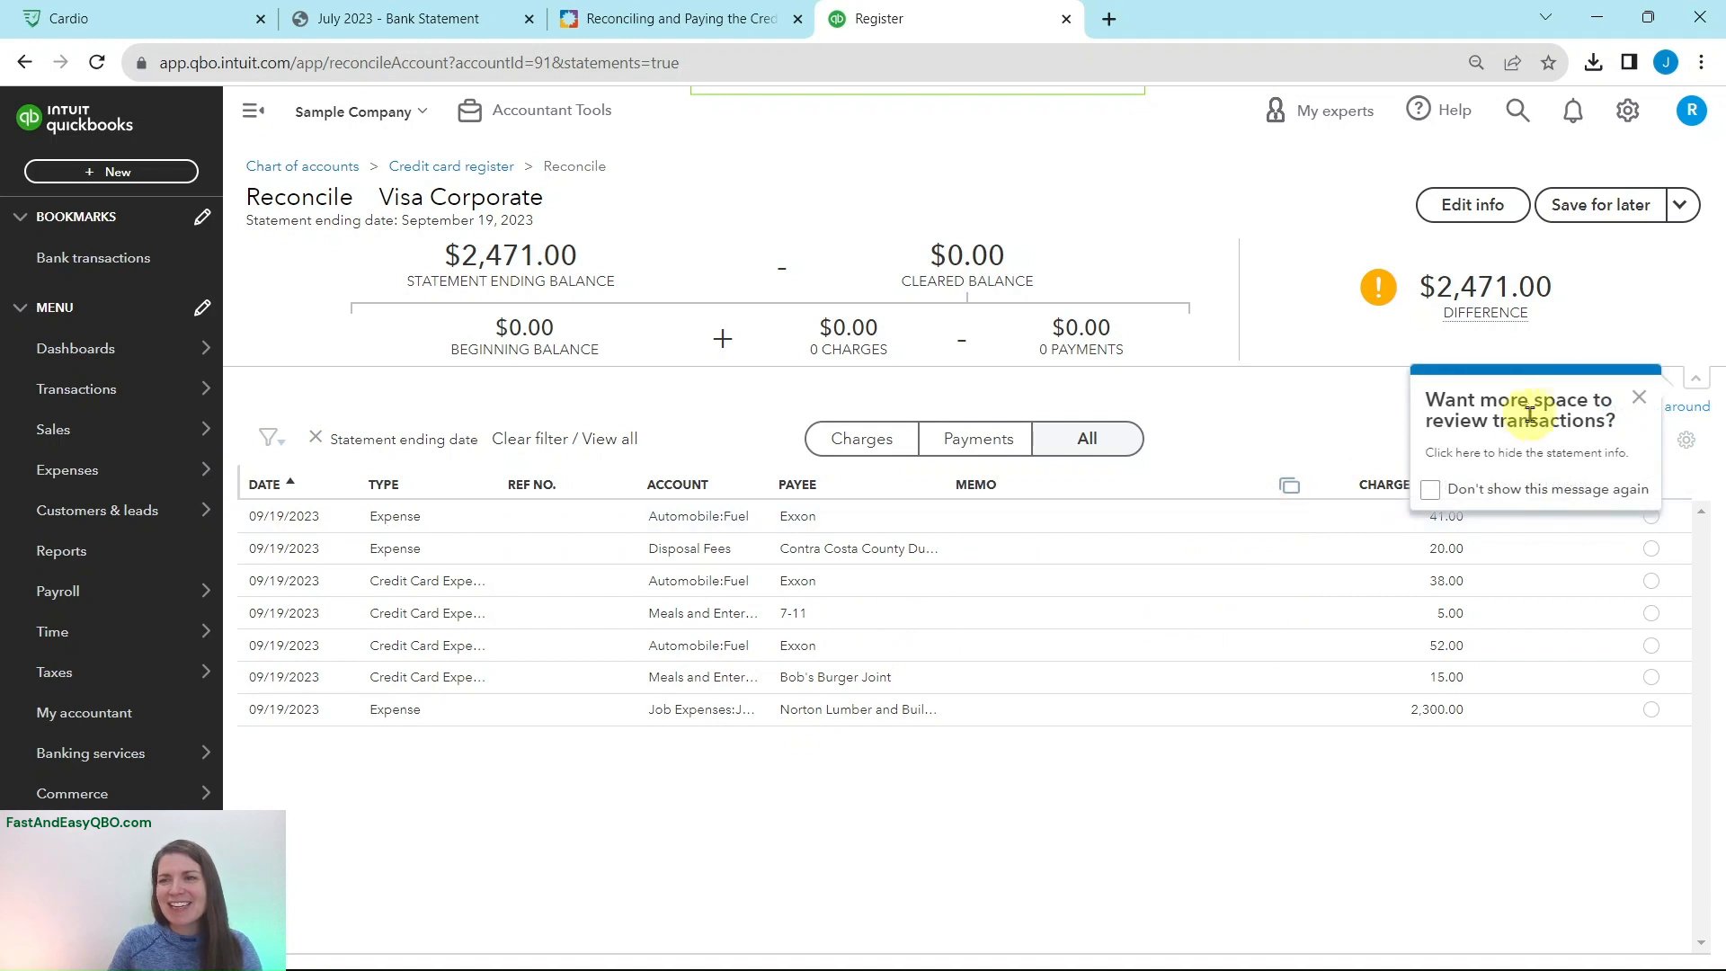
{"action": "left_click", "coordinate": [1640, 404]}
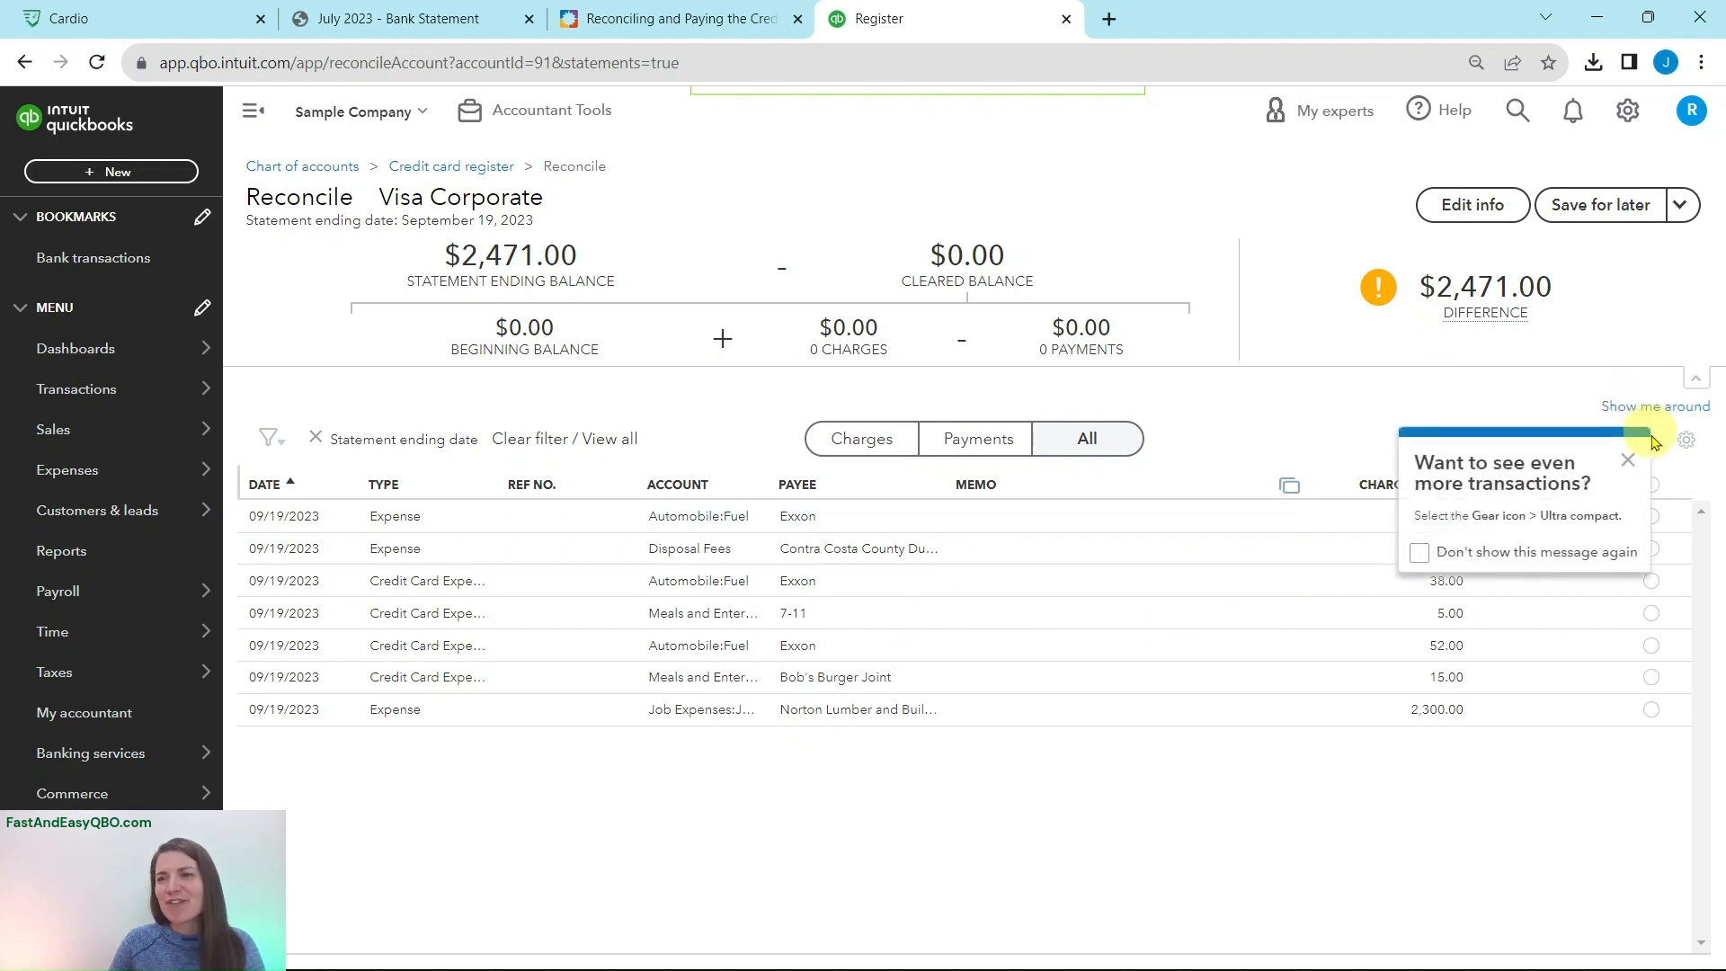
{"action": "left_click", "coordinate": [1631, 460]}
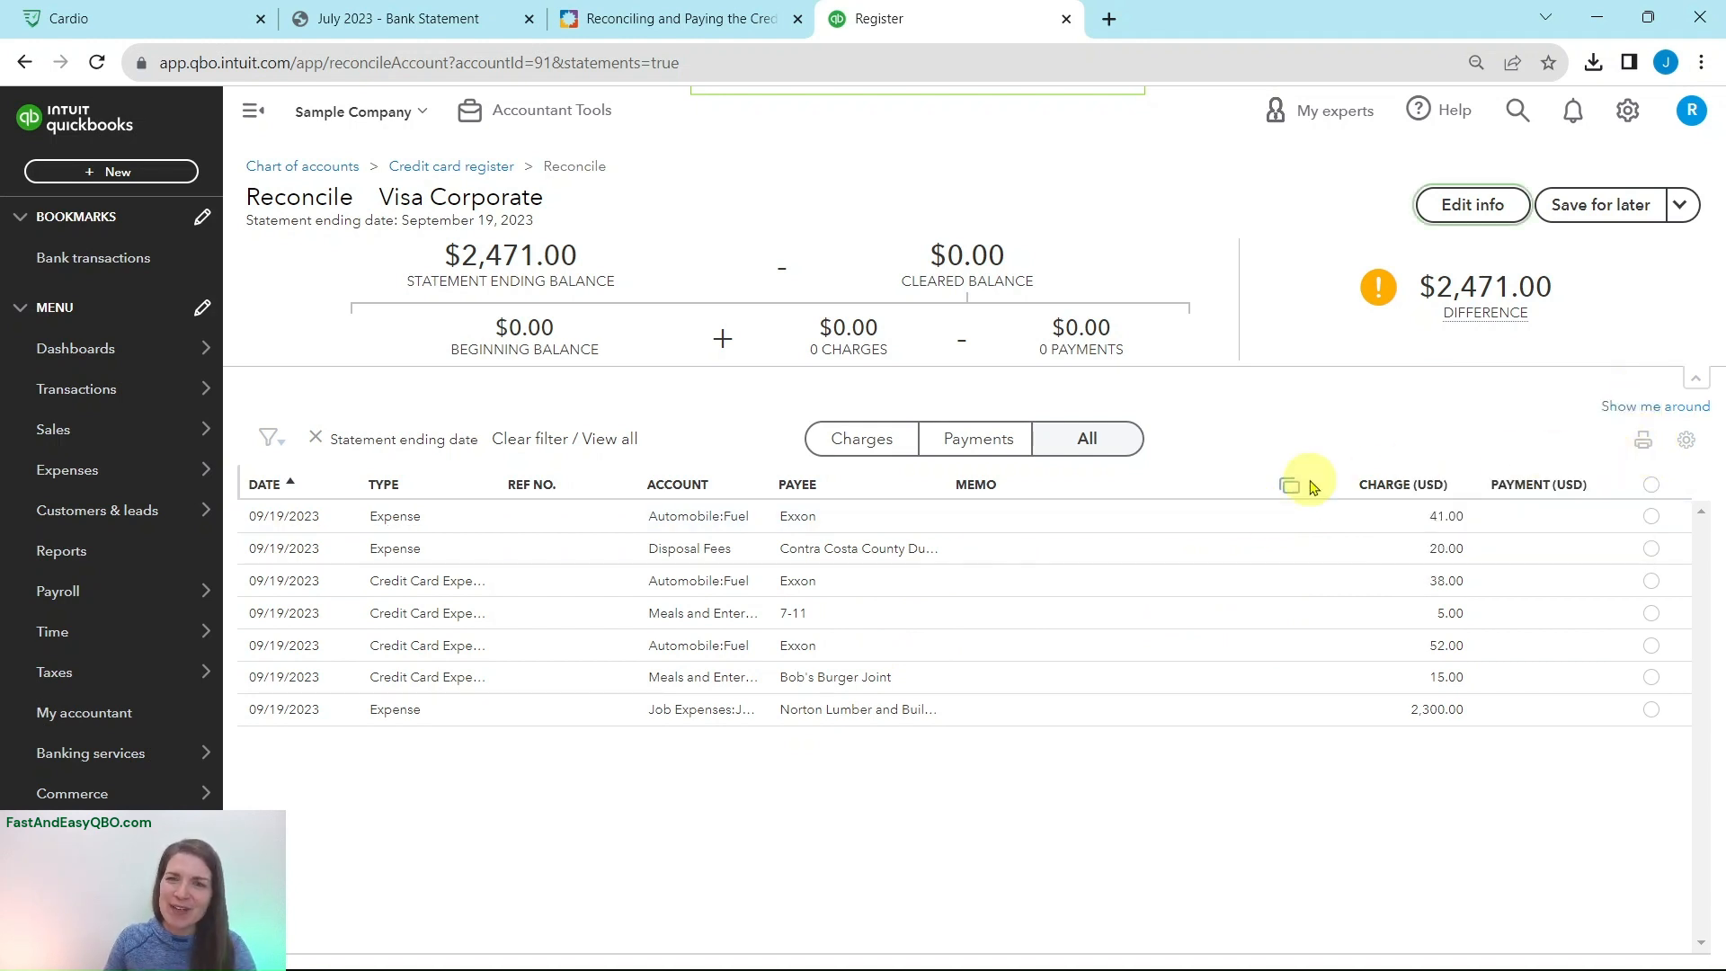
Step: Read the exercise's Steps 7-8 and compare the charges on the Visa statement PDF with the transactions in the QuickBooks reconciliation
{"action": "left_click", "coordinate": [663, 20]}
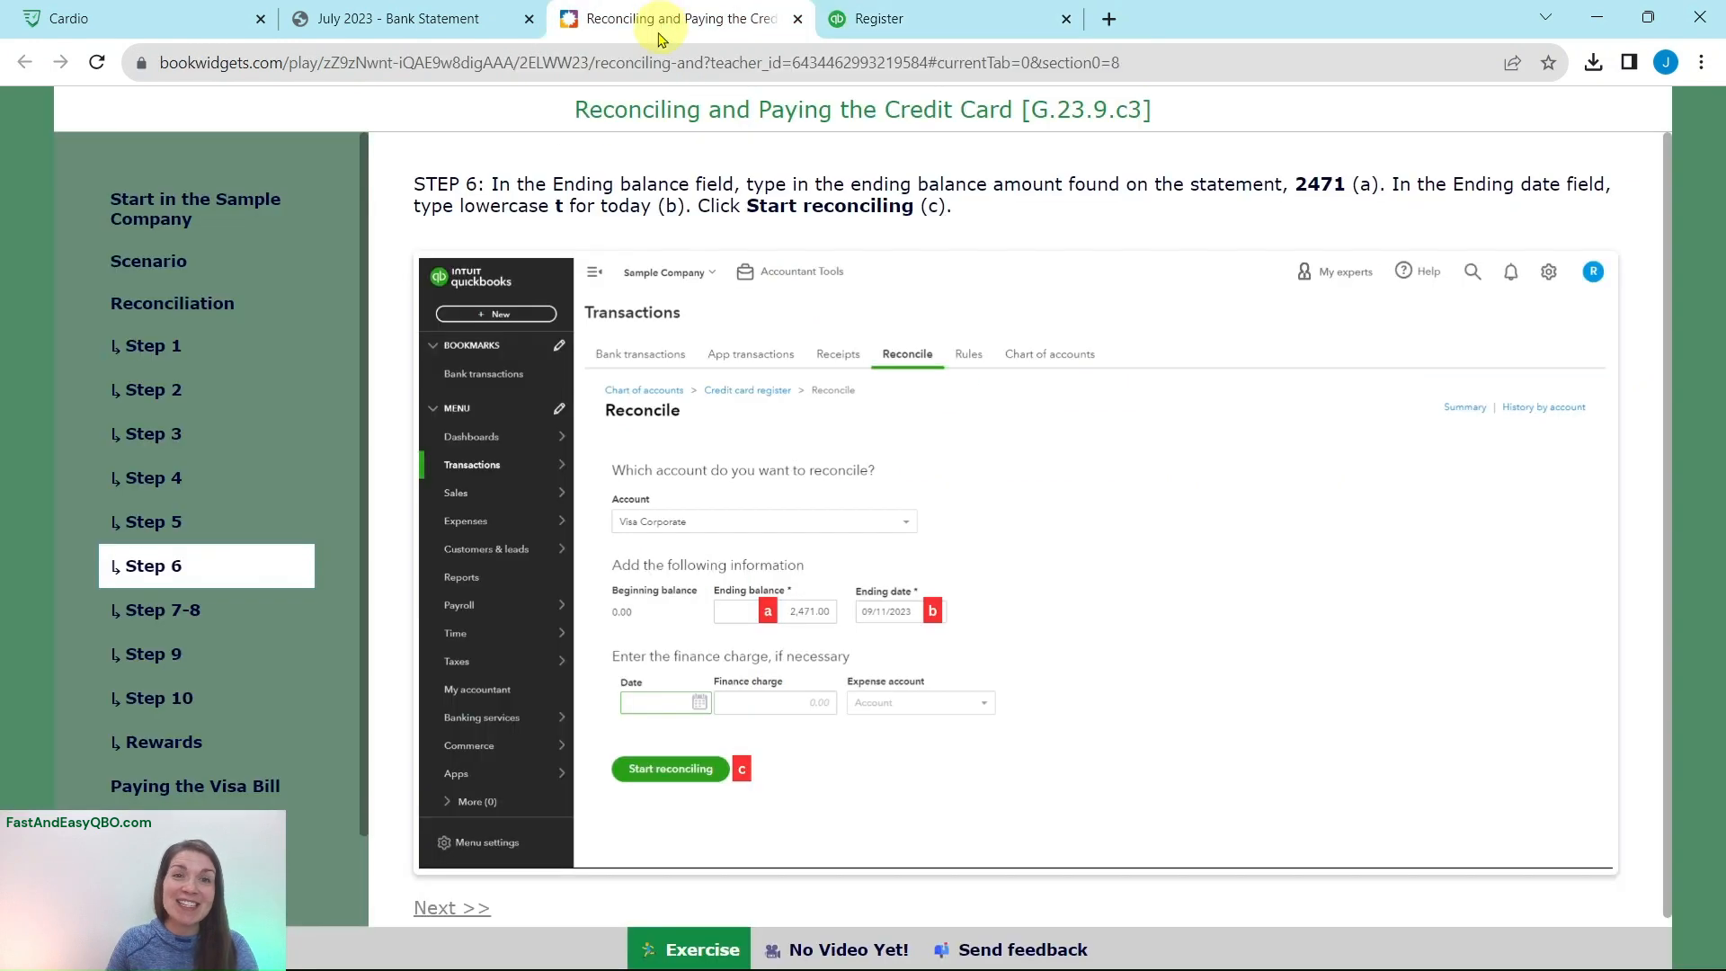
{"action": "left_click", "coordinate": [160, 613]}
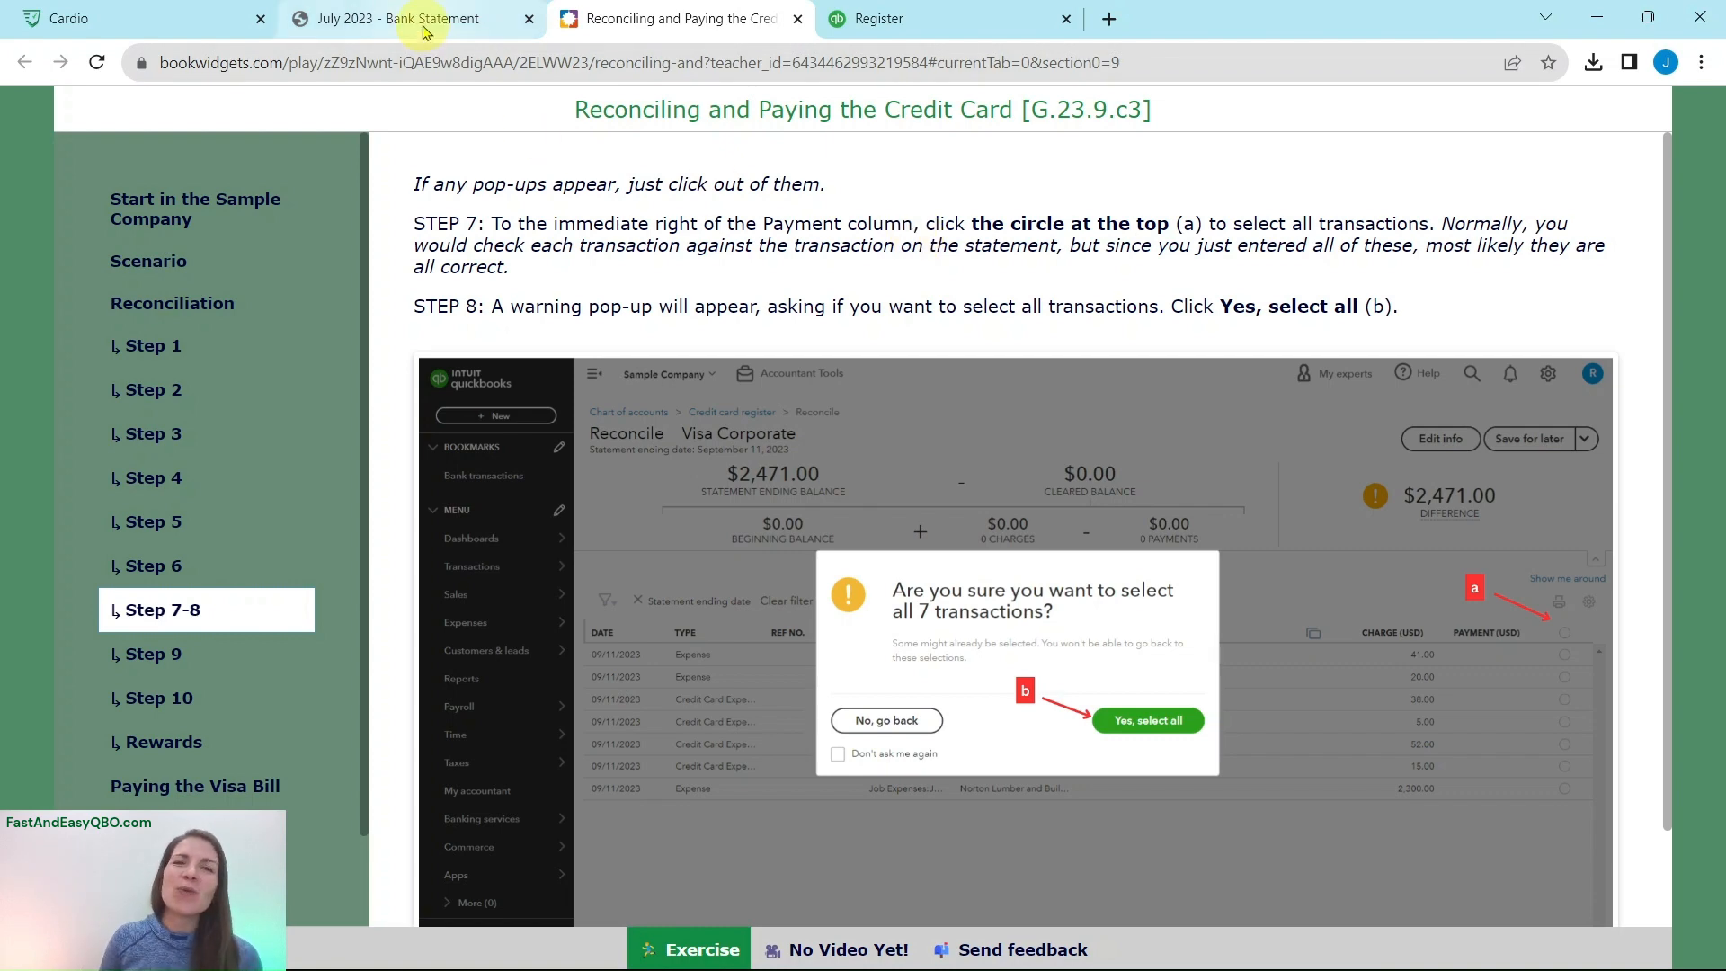
{"action": "left_click", "coordinate": [890, 17]}
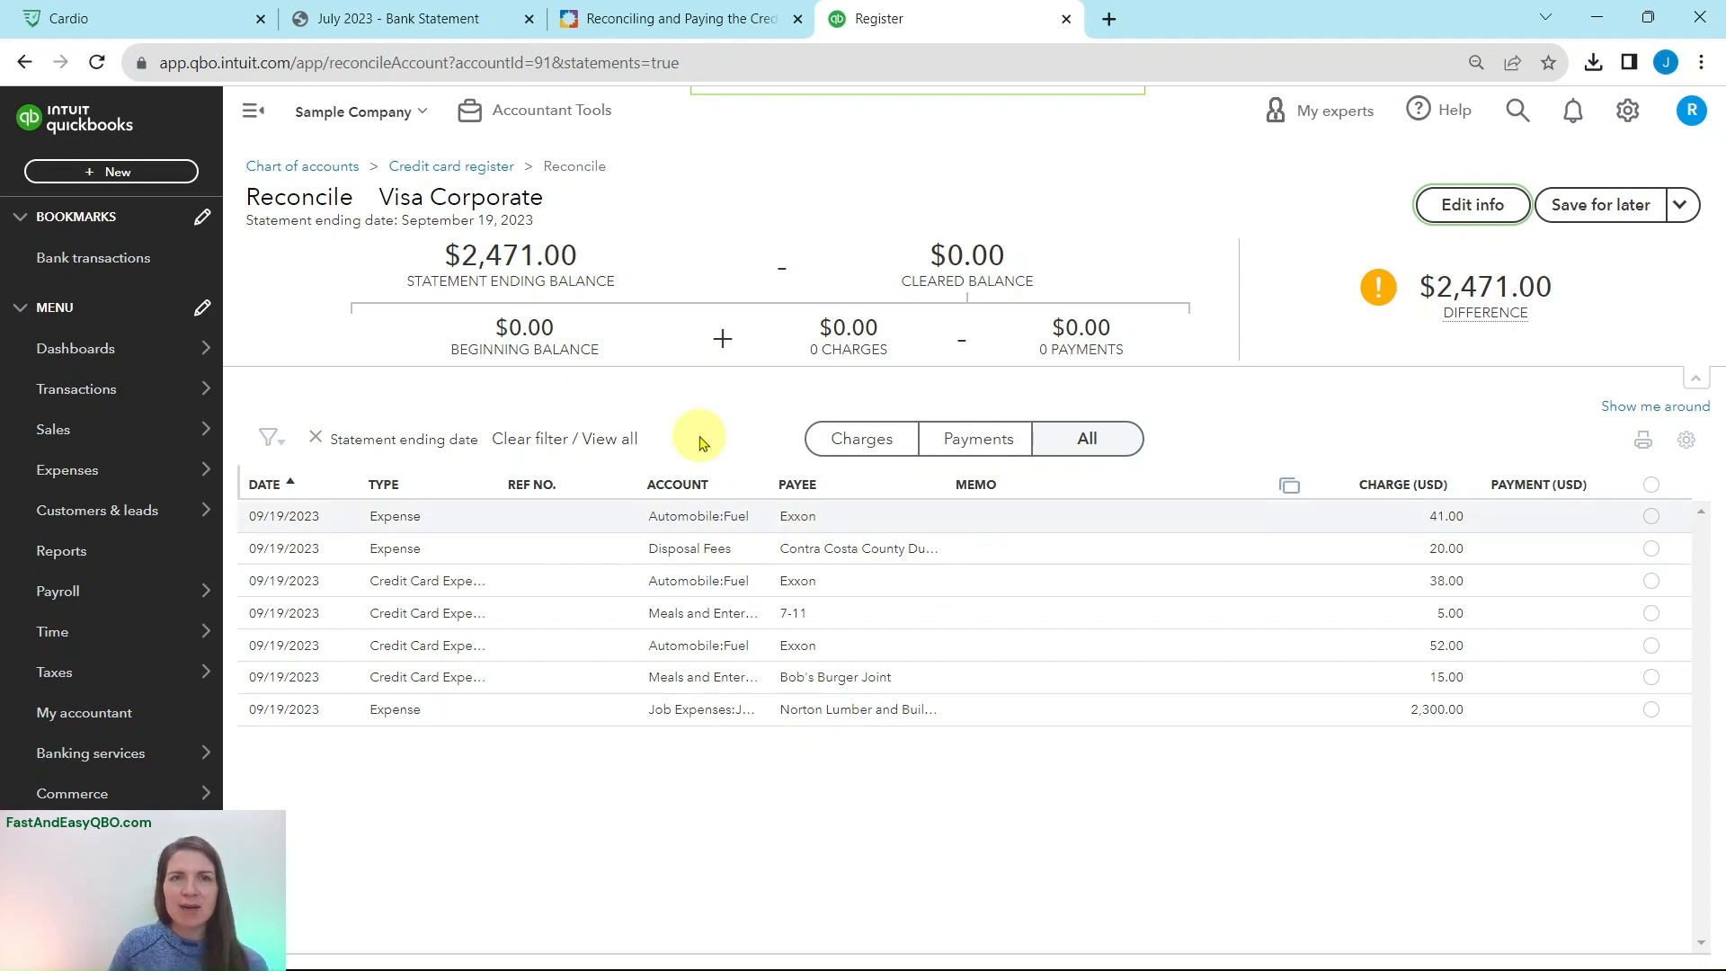
{"action": "left_click", "coordinate": [422, 18]}
{"action": "scroll", "coordinate": [1052, 499], "scroll_direction": "down", "scroll_amount": 3}
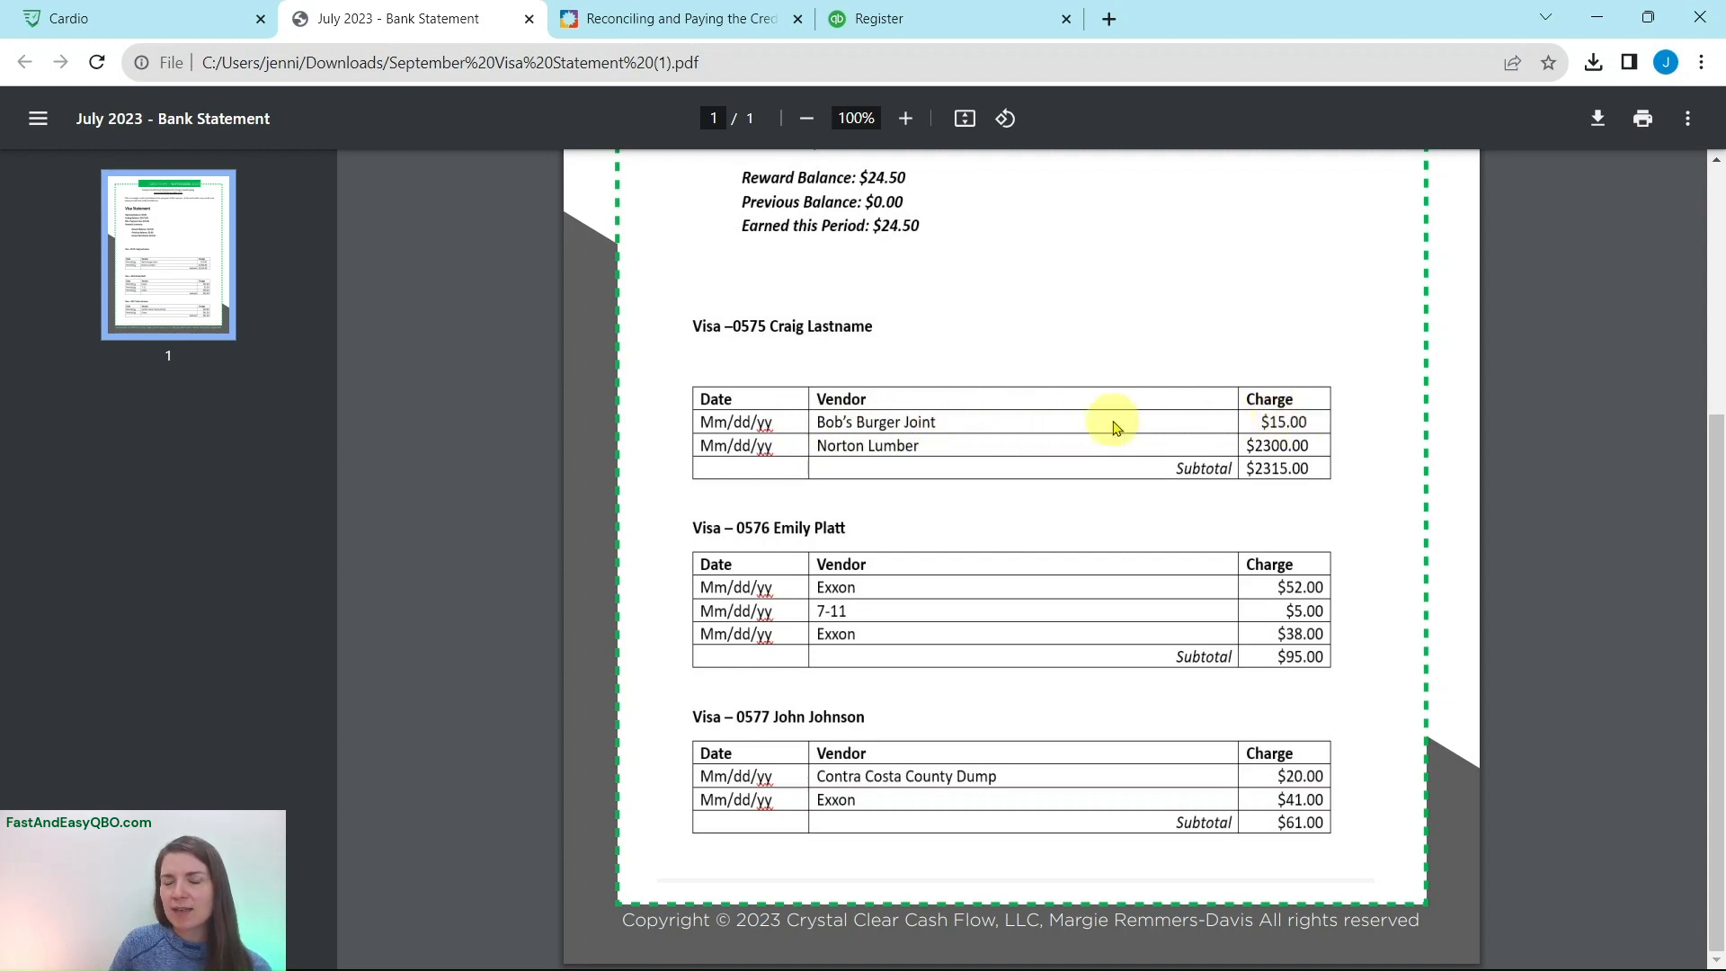
{"action": "left_click", "coordinate": [922, 18]}
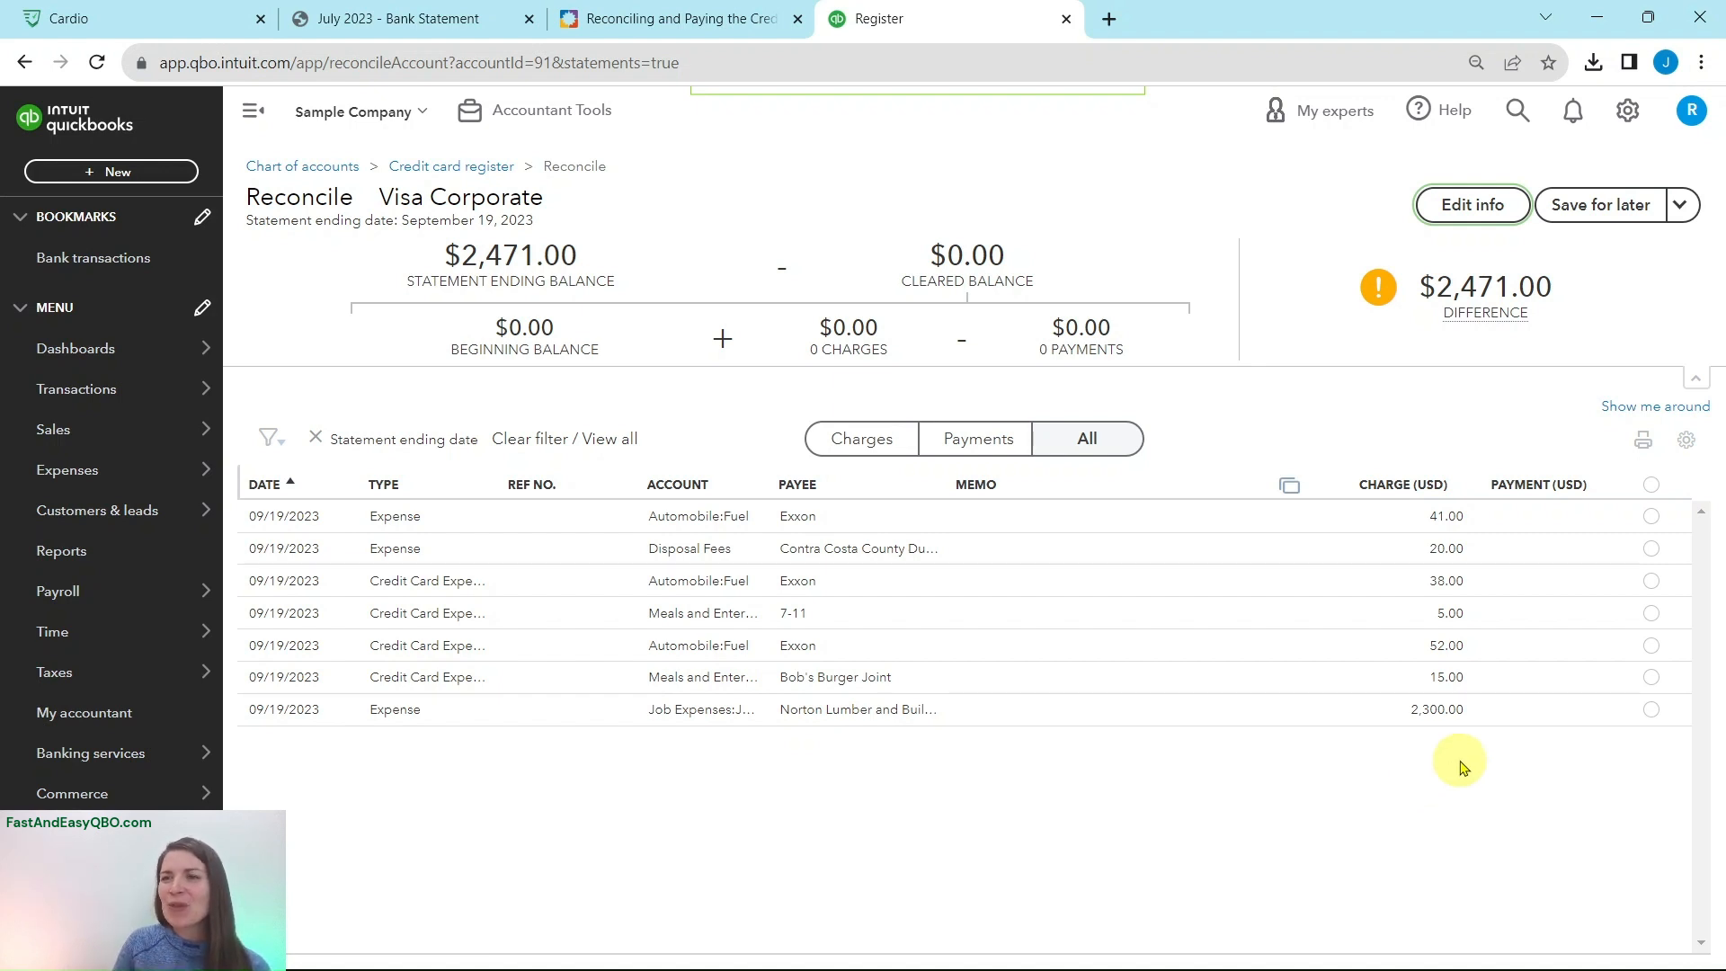
Step: Select all 7 transactions in QuickBooks and, following the exercise's Step 9, finish the Visa Corporate reconciliation
{"action": "left_click", "coordinate": [1651, 485]}
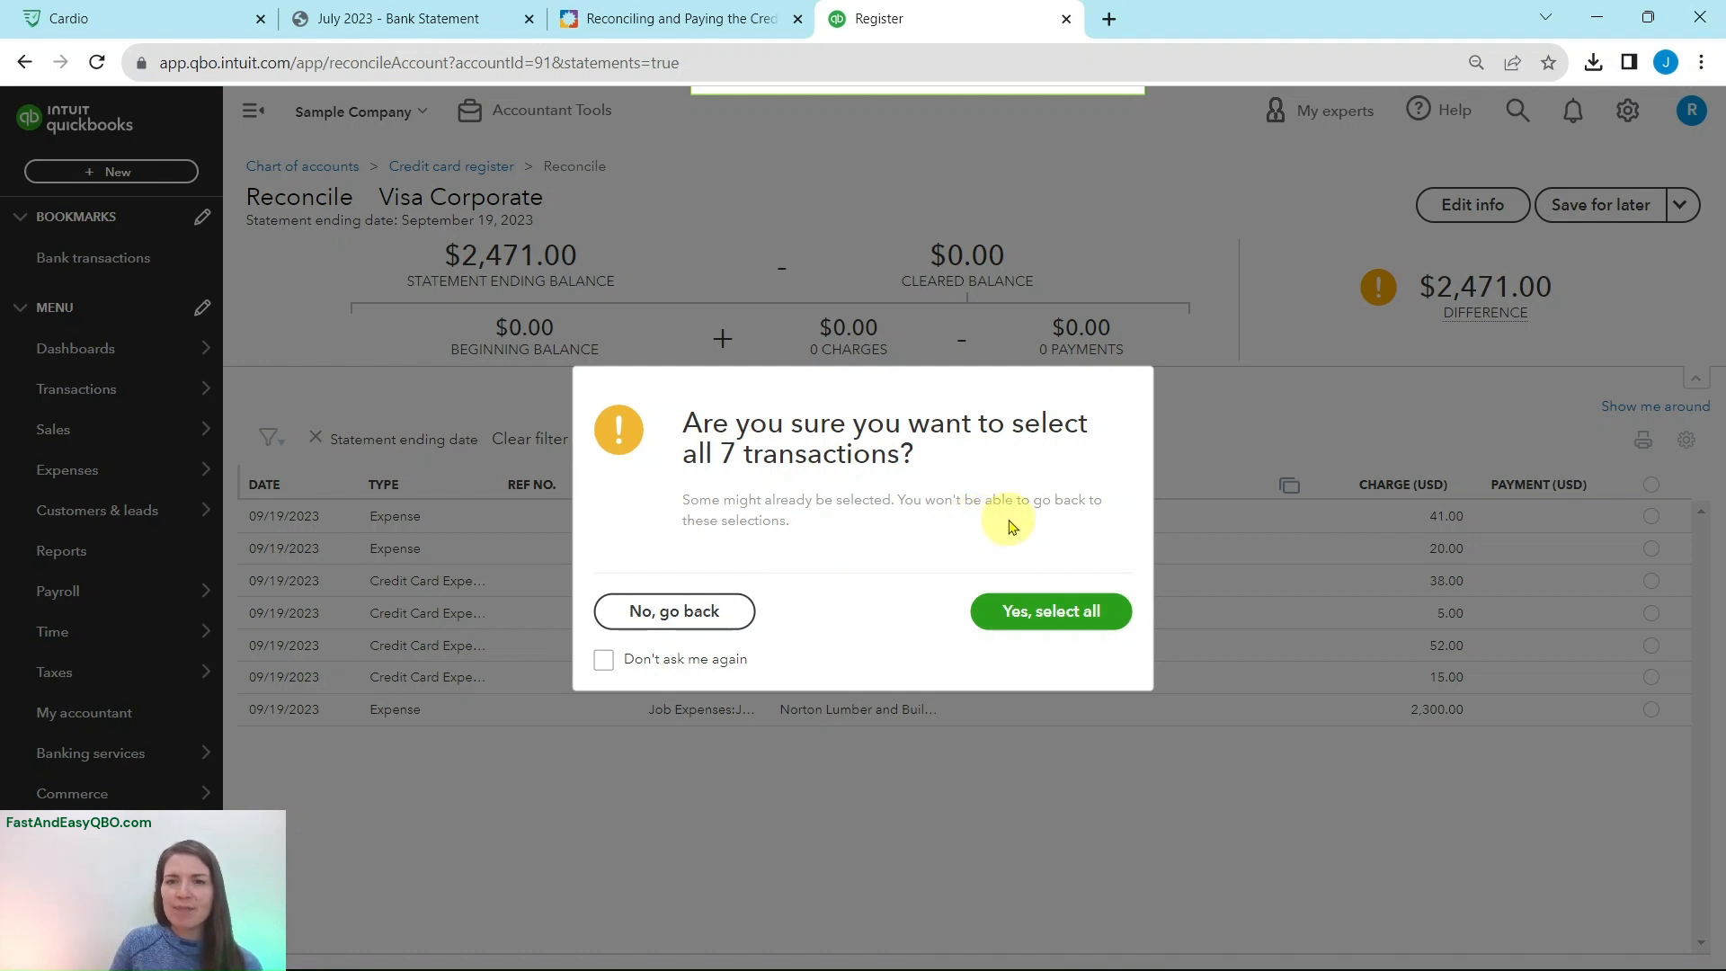
{"action": "left_click", "coordinate": [1038, 618]}
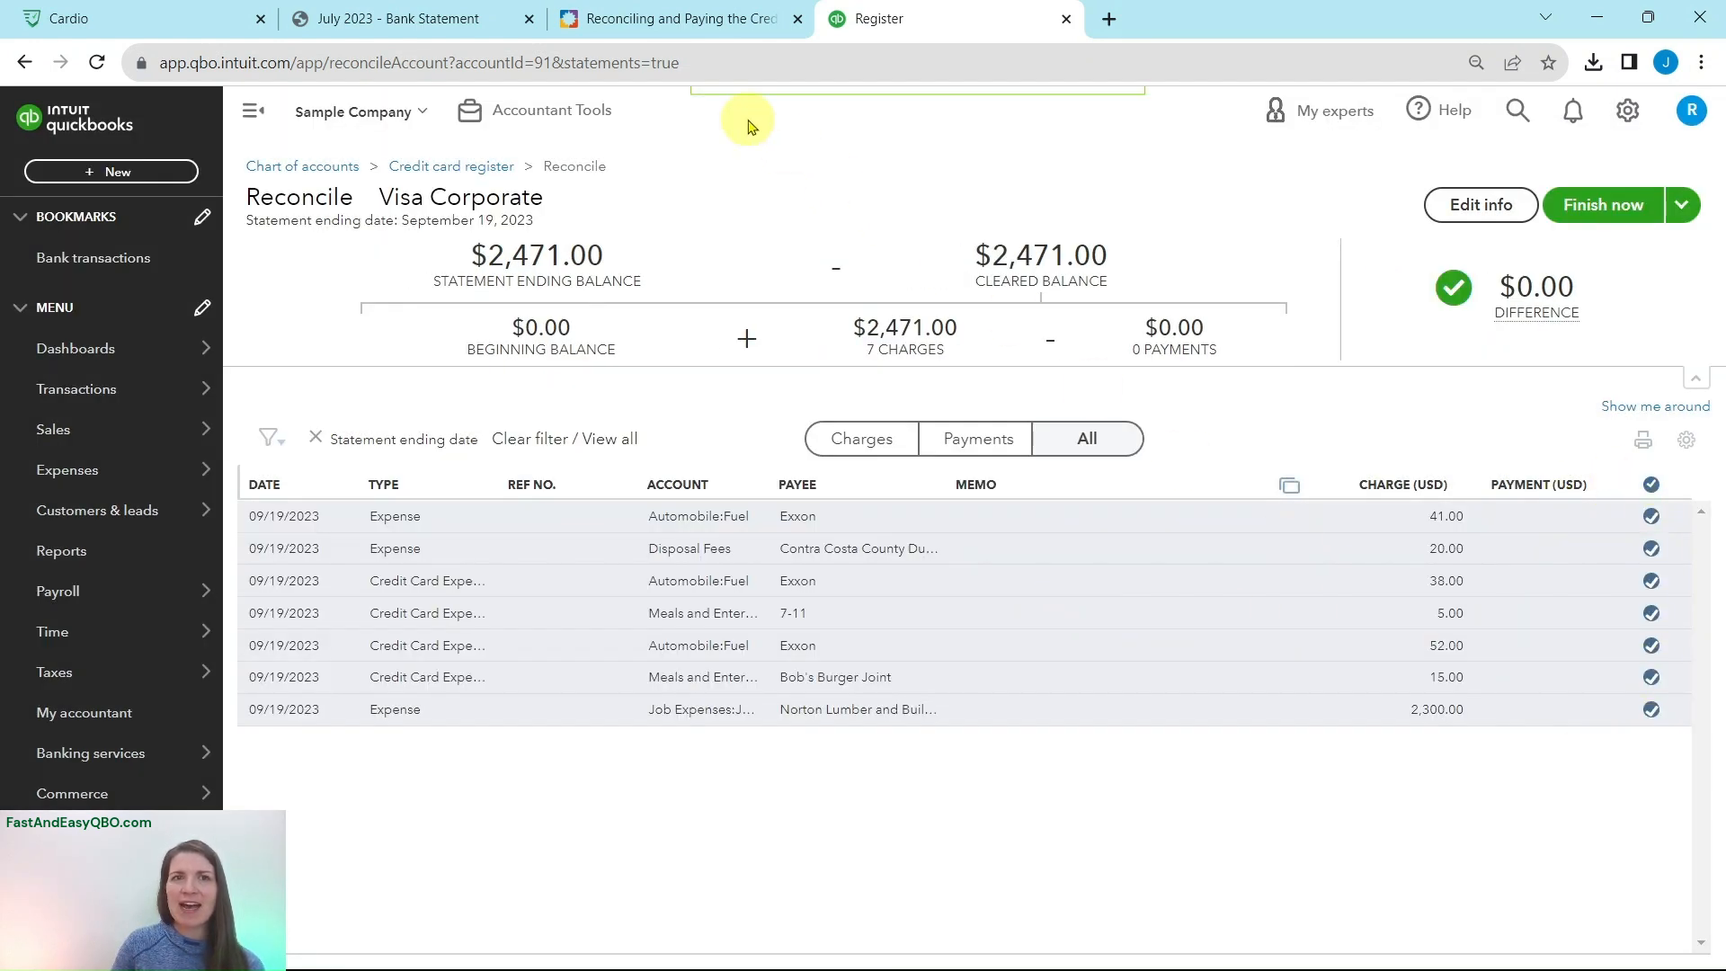
{"action": "left_click", "coordinate": [642, 23]}
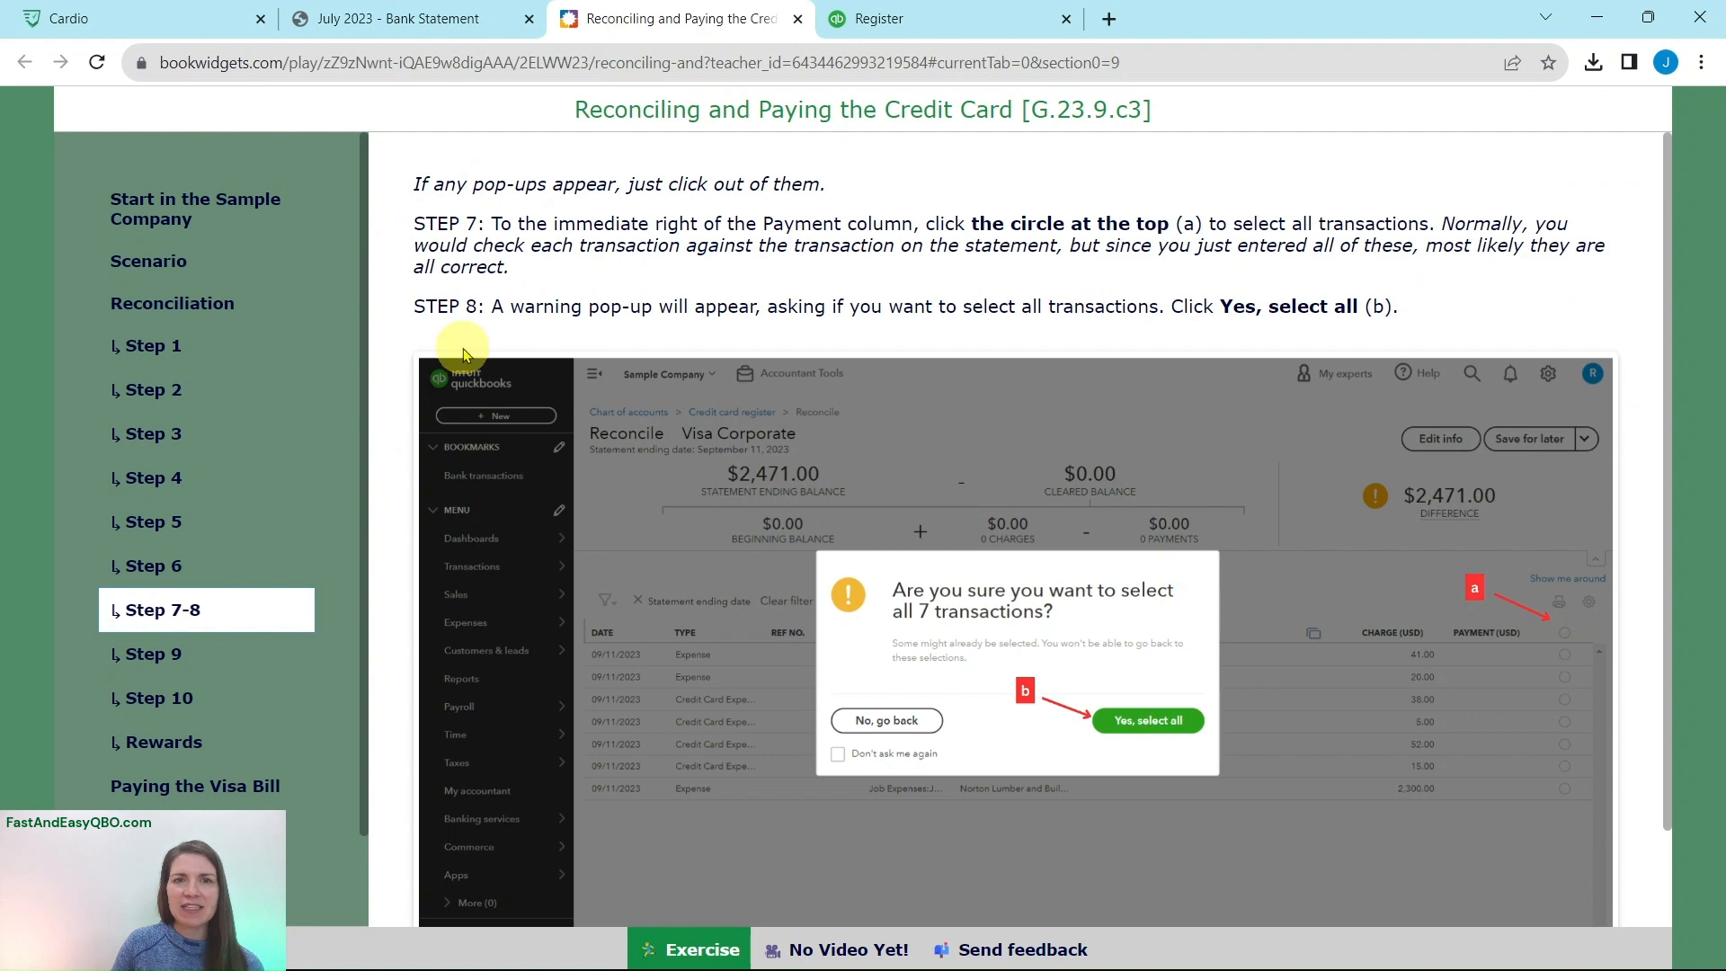
{"action": "left_click", "coordinate": [151, 661]}
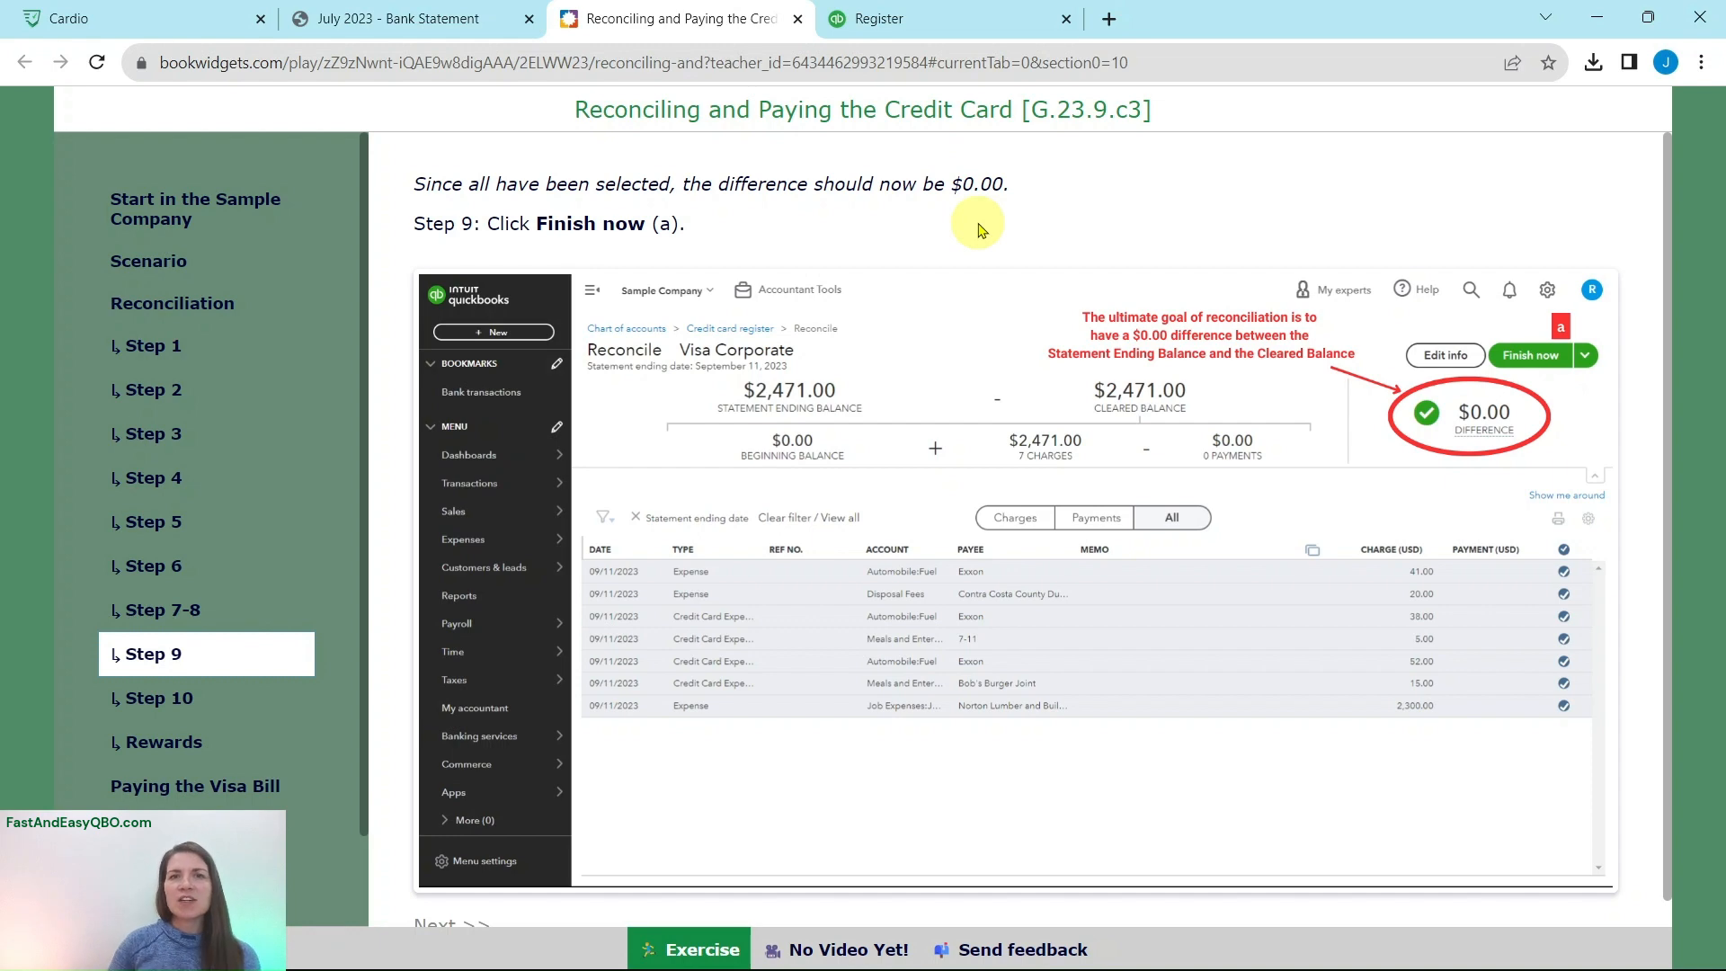
{"action": "left_click", "coordinate": [876, 18]}
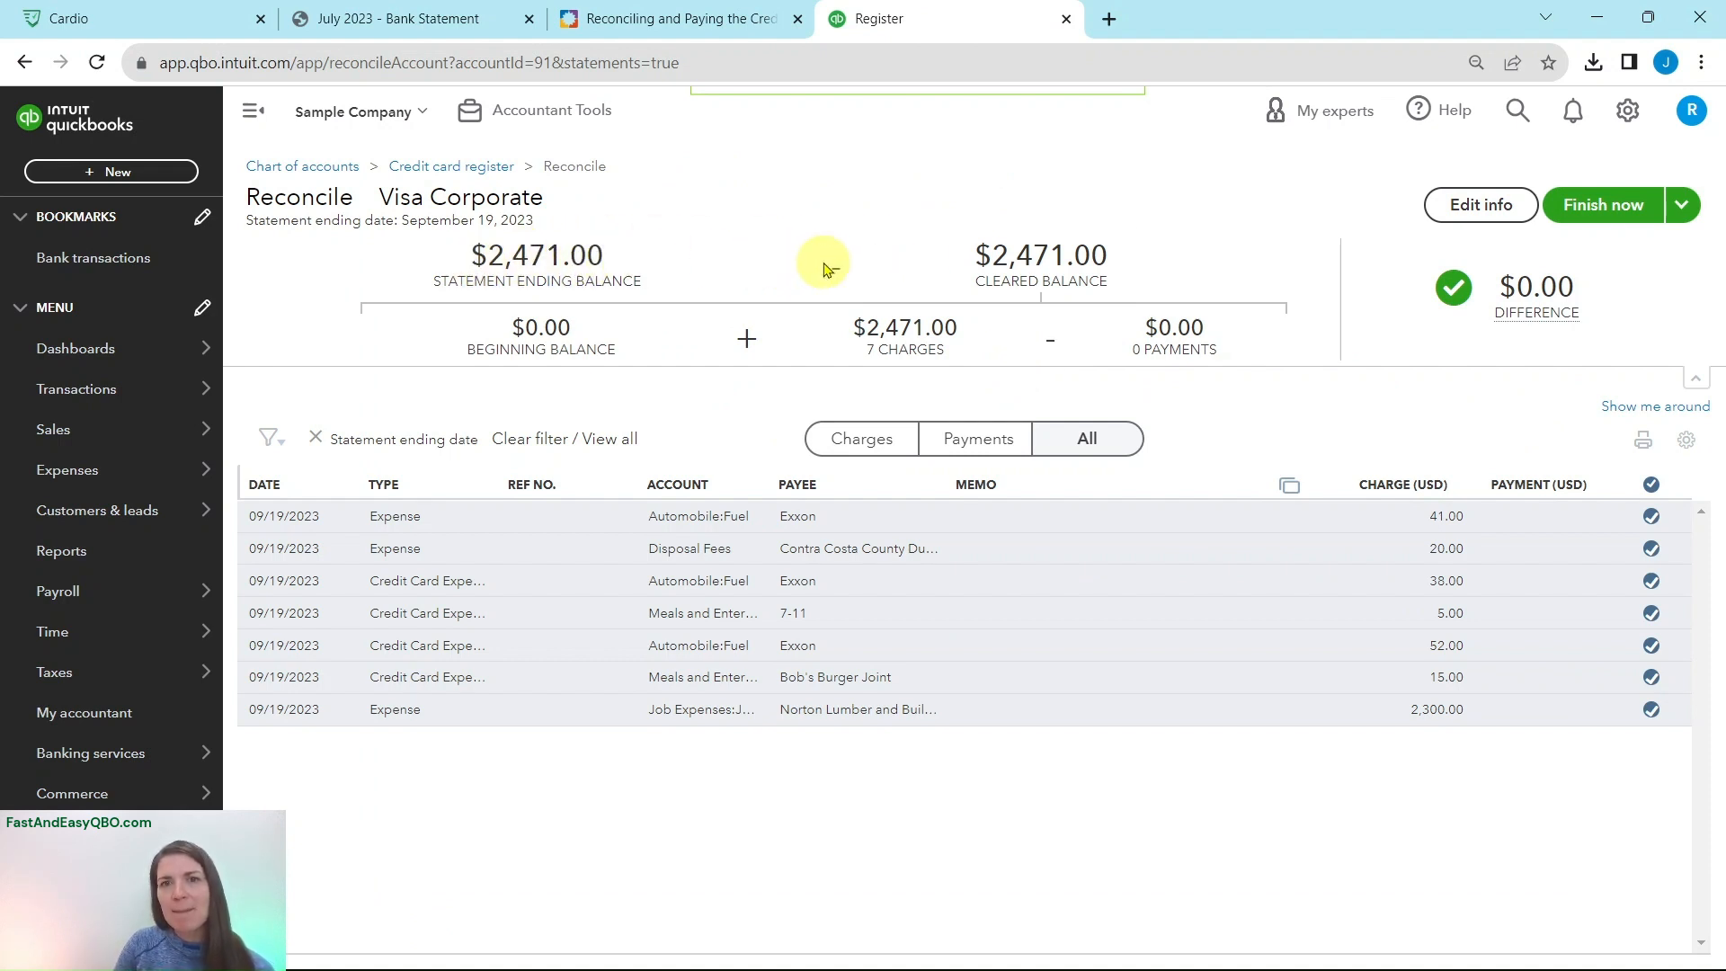
{"action": "mouse_move", "coordinate": [1533, 283]}
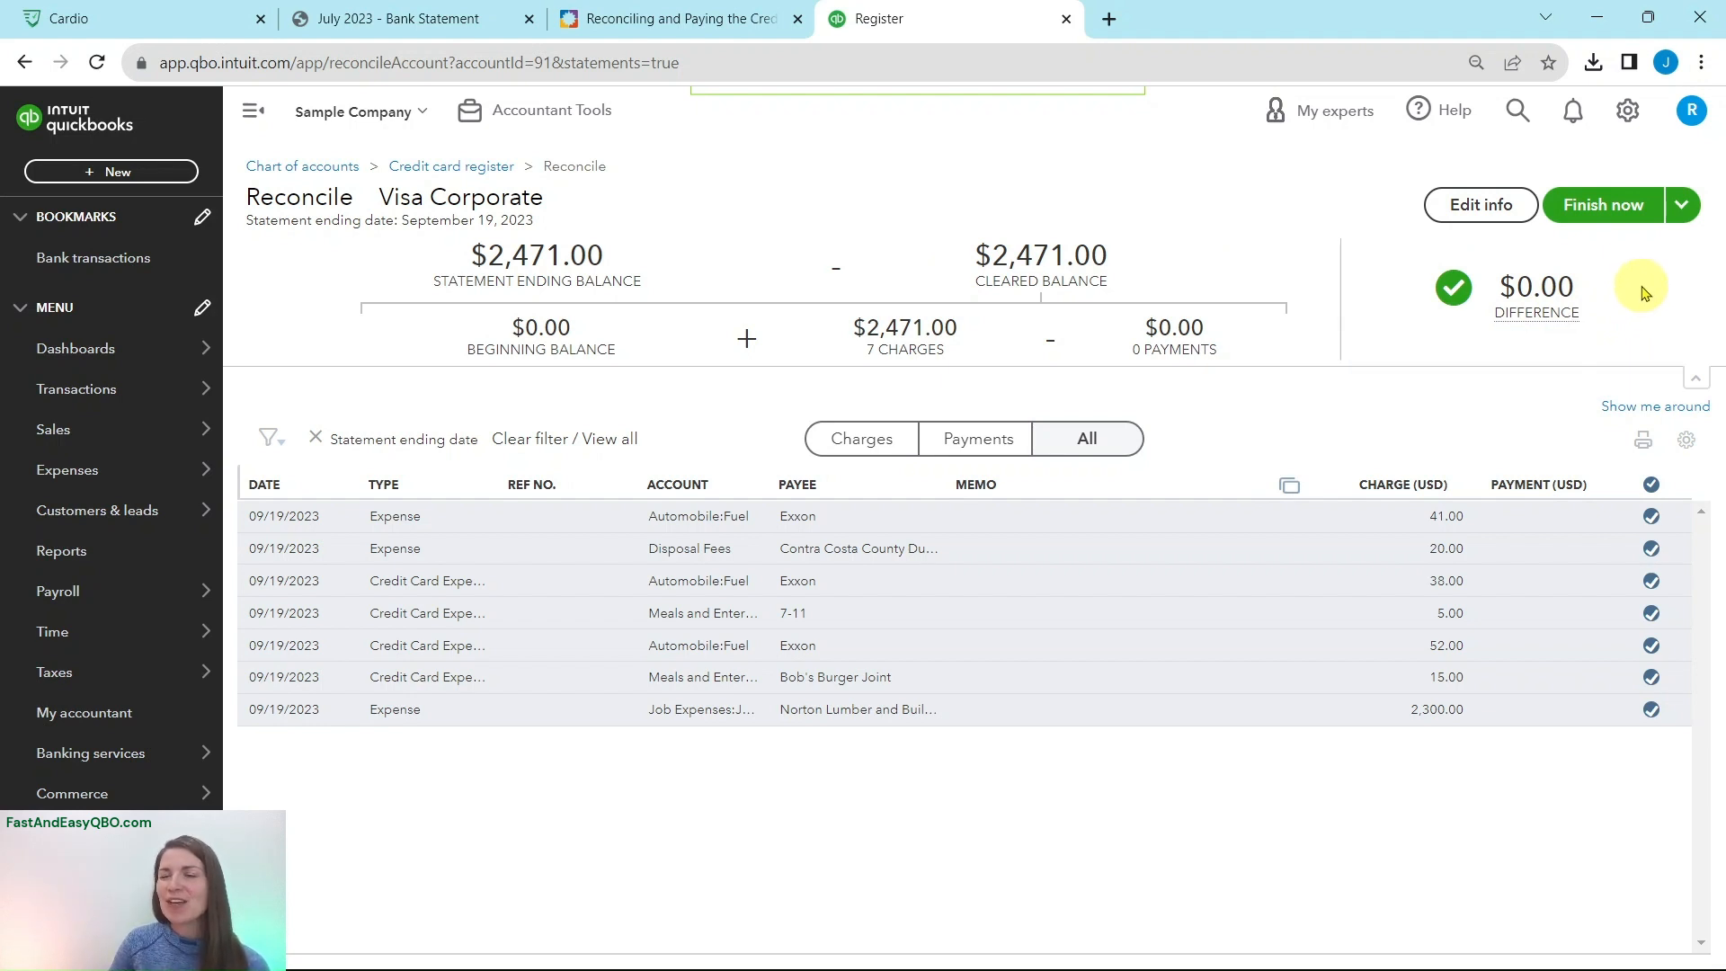
{"action": "left_click", "coordinate": [1608, 209]}
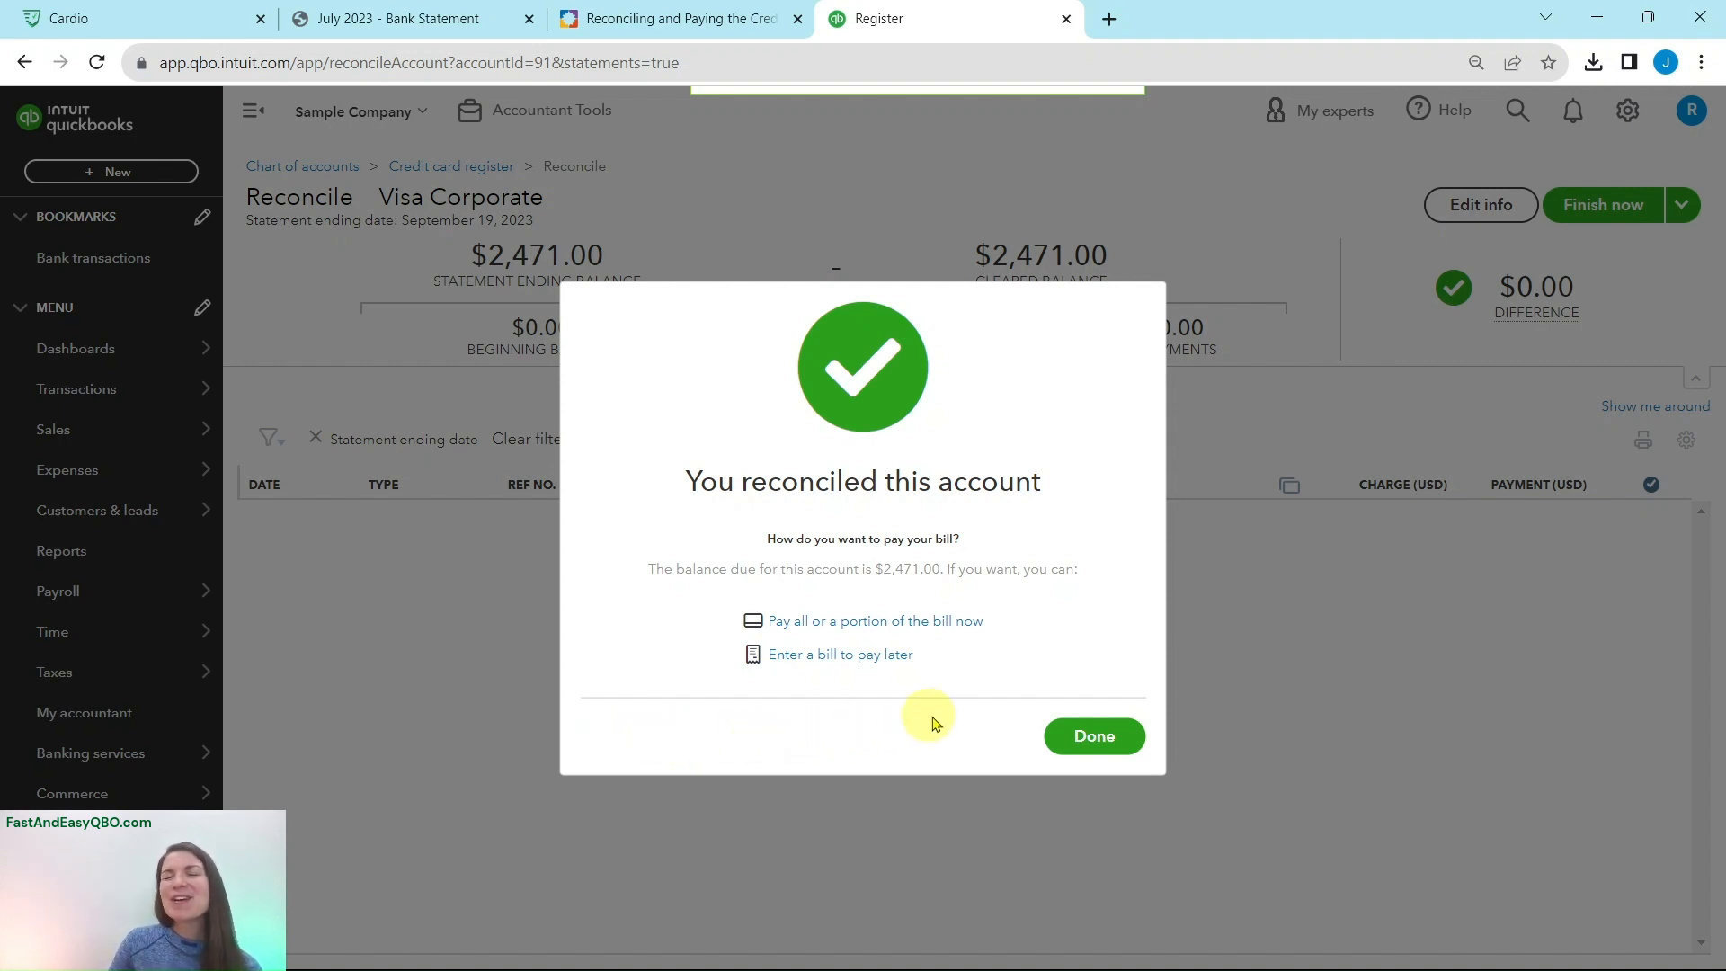
{"action": "left_click", "coordinate": [1099, 740]}
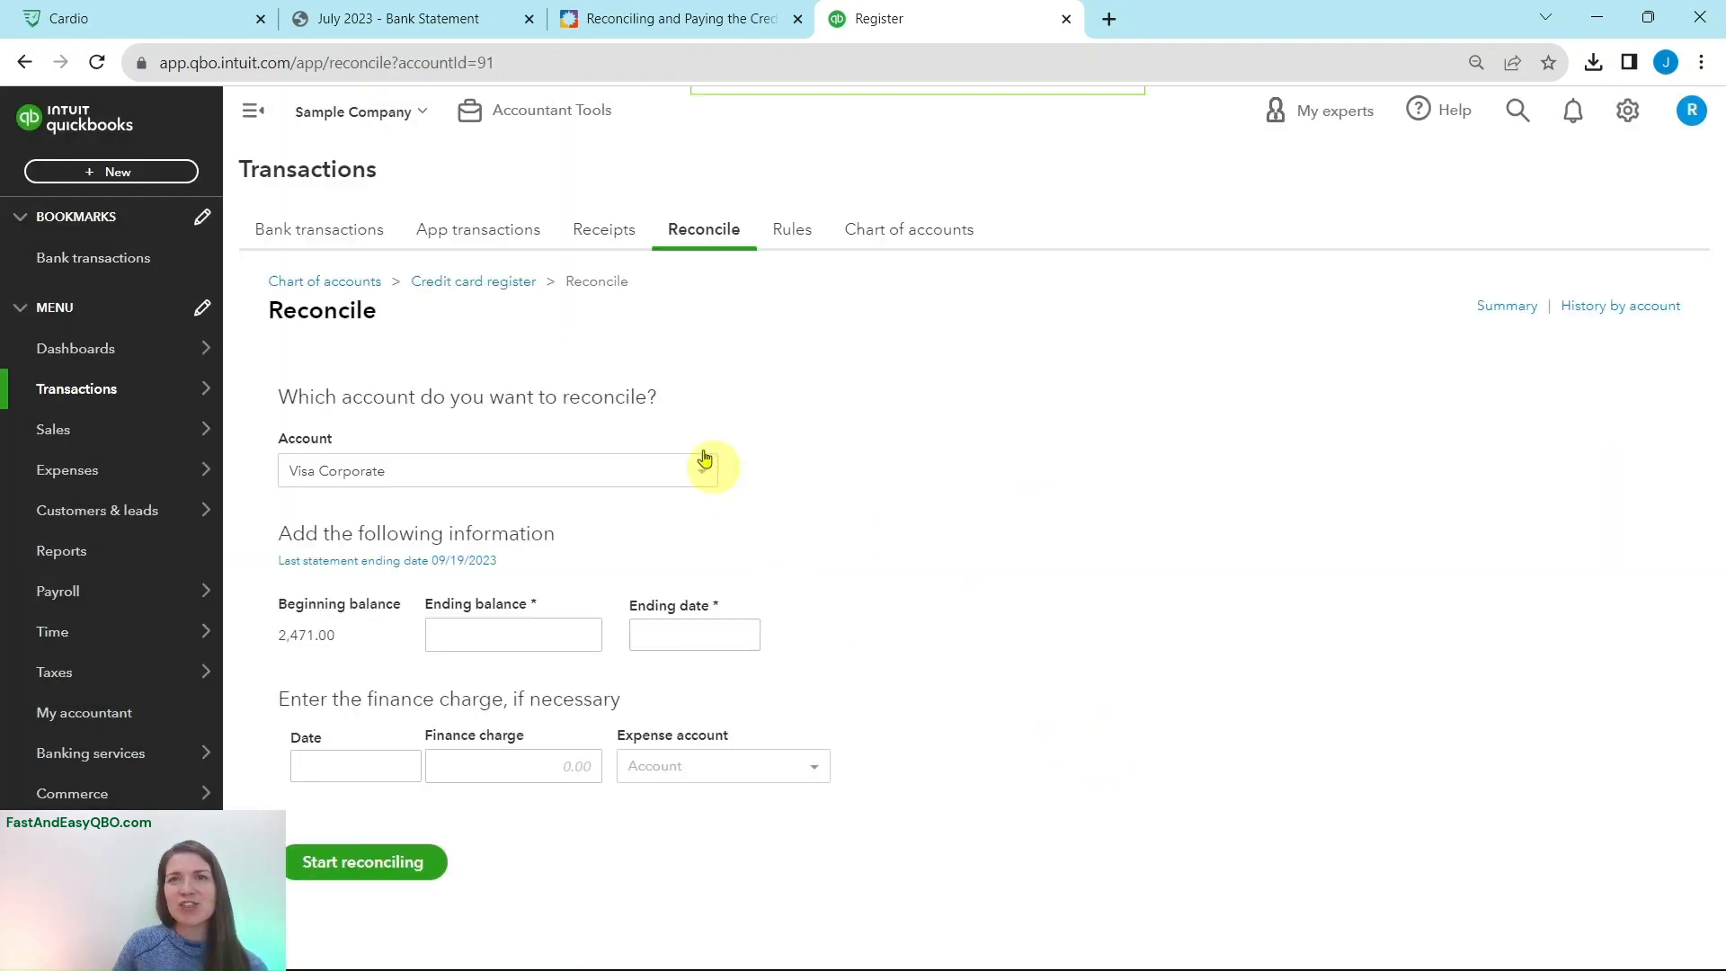
Step: Read the exercise's Step 10, the Rewards page, and the Paying the Visa Bill introduction with its Step 1
{"action": "left_click", "coordinate": [622, 20]}
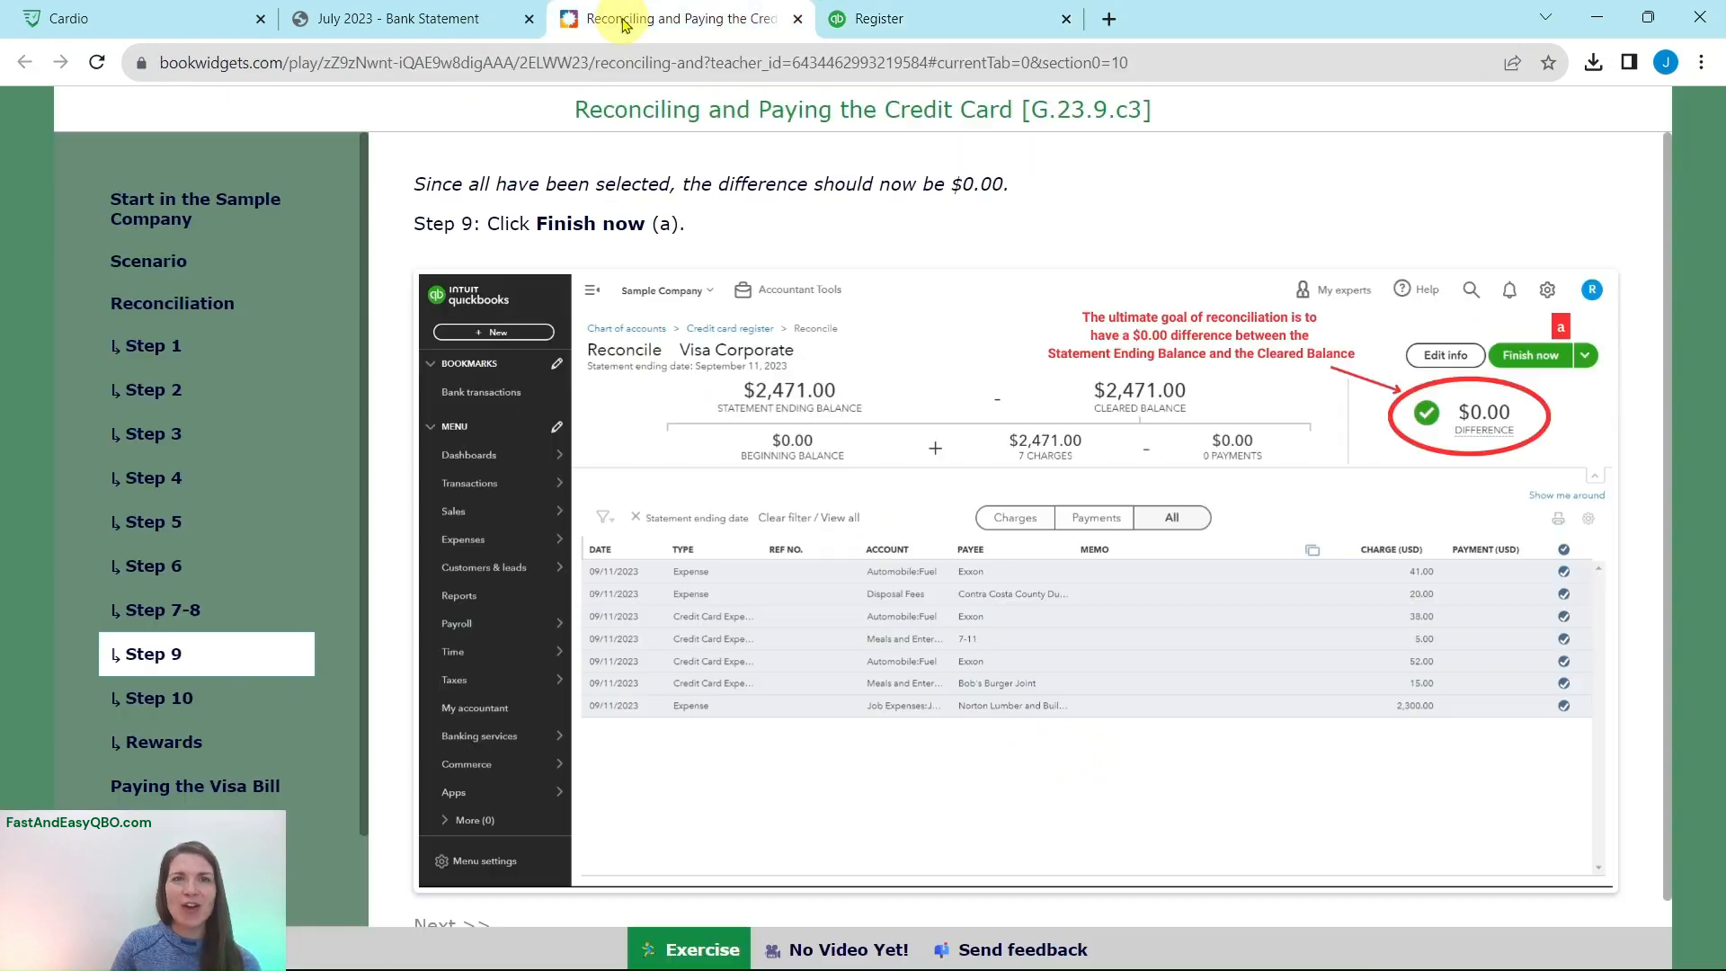
{"action": "left_click", "coordinate": [165, 694]}
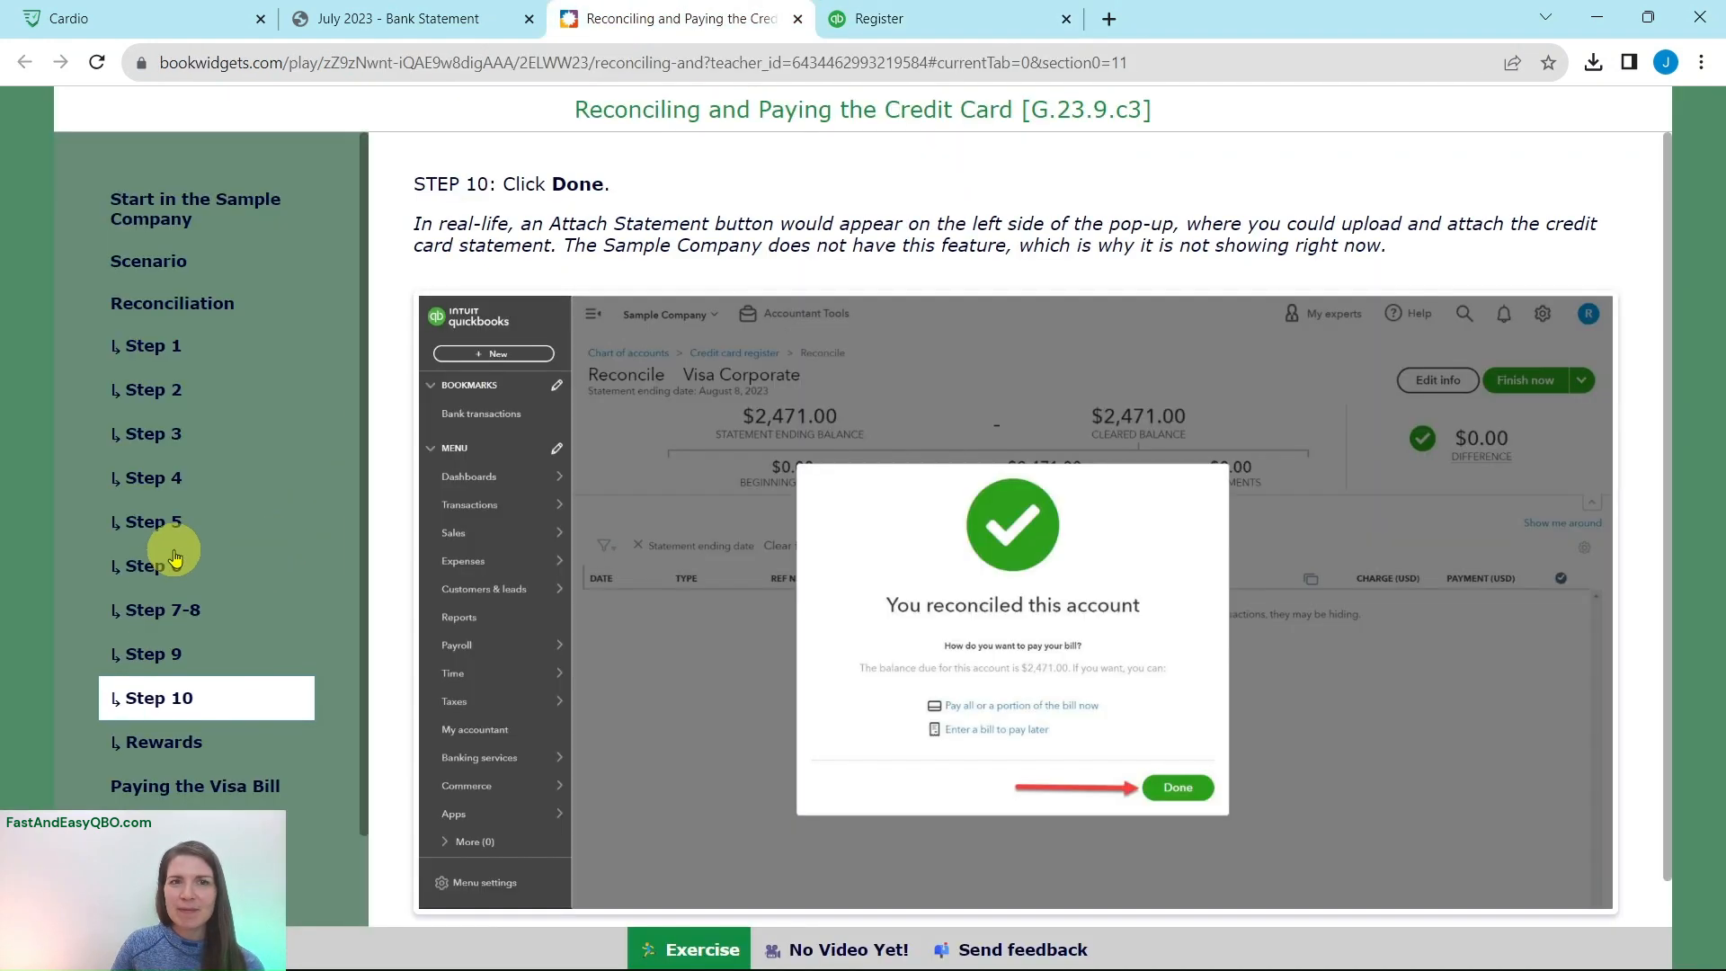
{"action": "scroll", "coordinate": [174, 556], "scroll_direction": "down", "scroll_amount": 1}
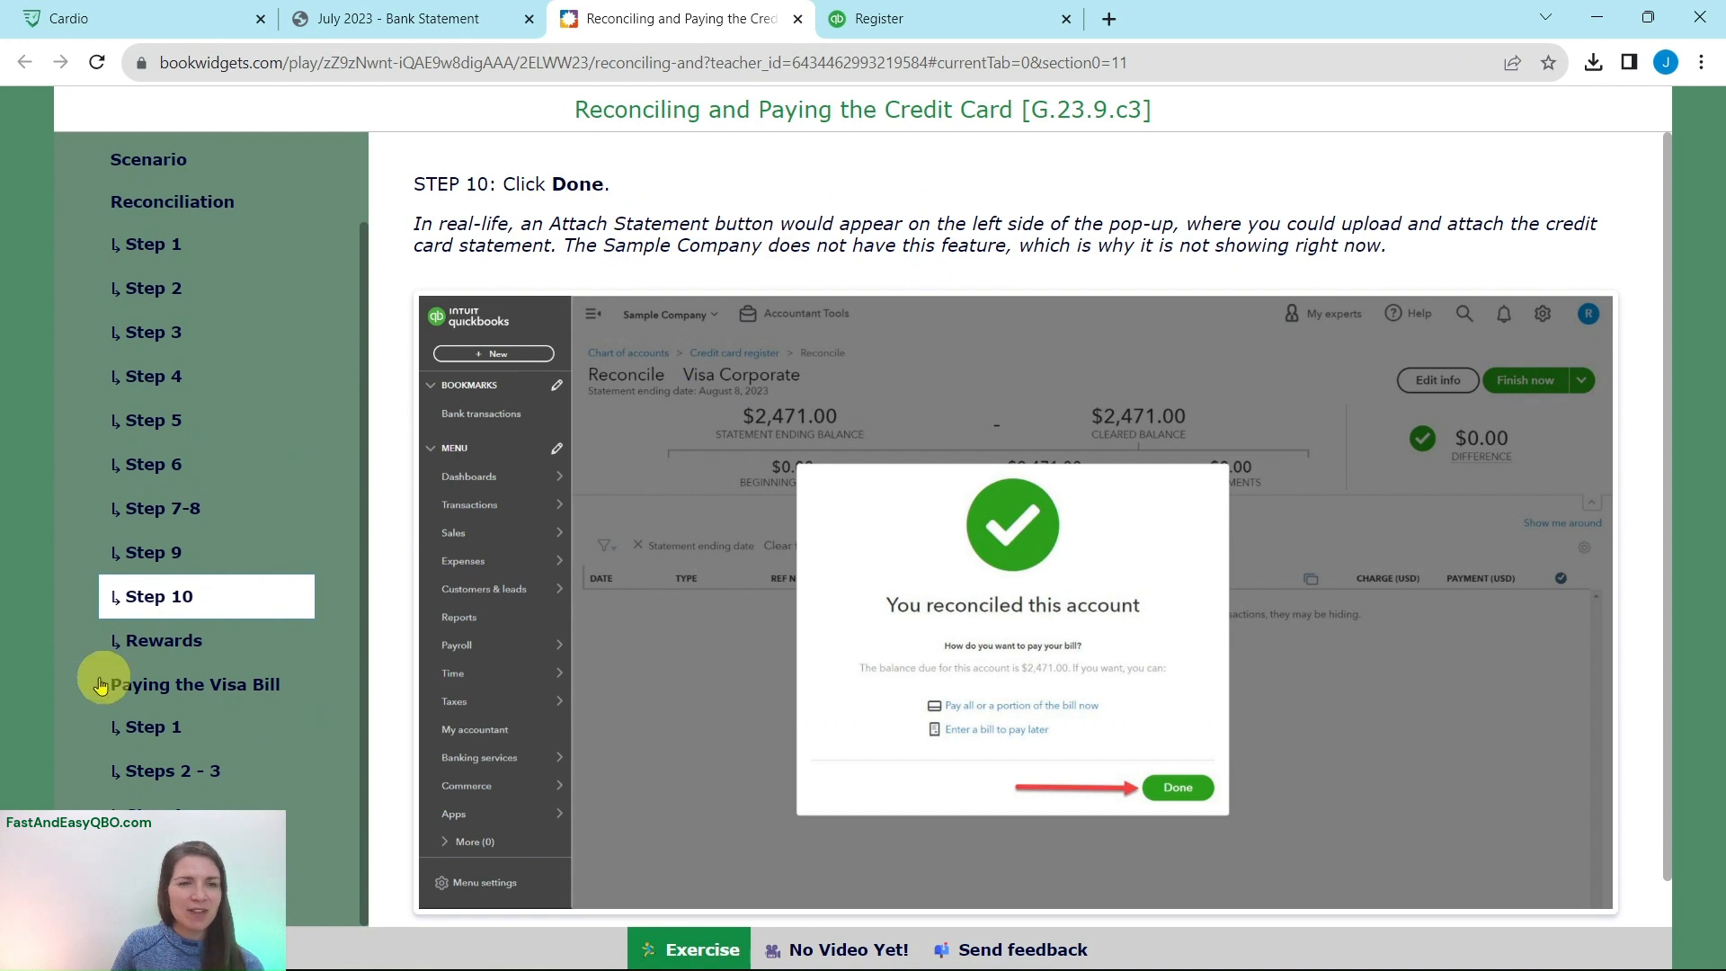
{"action": "left_click", "coordinate": [155, 640]}
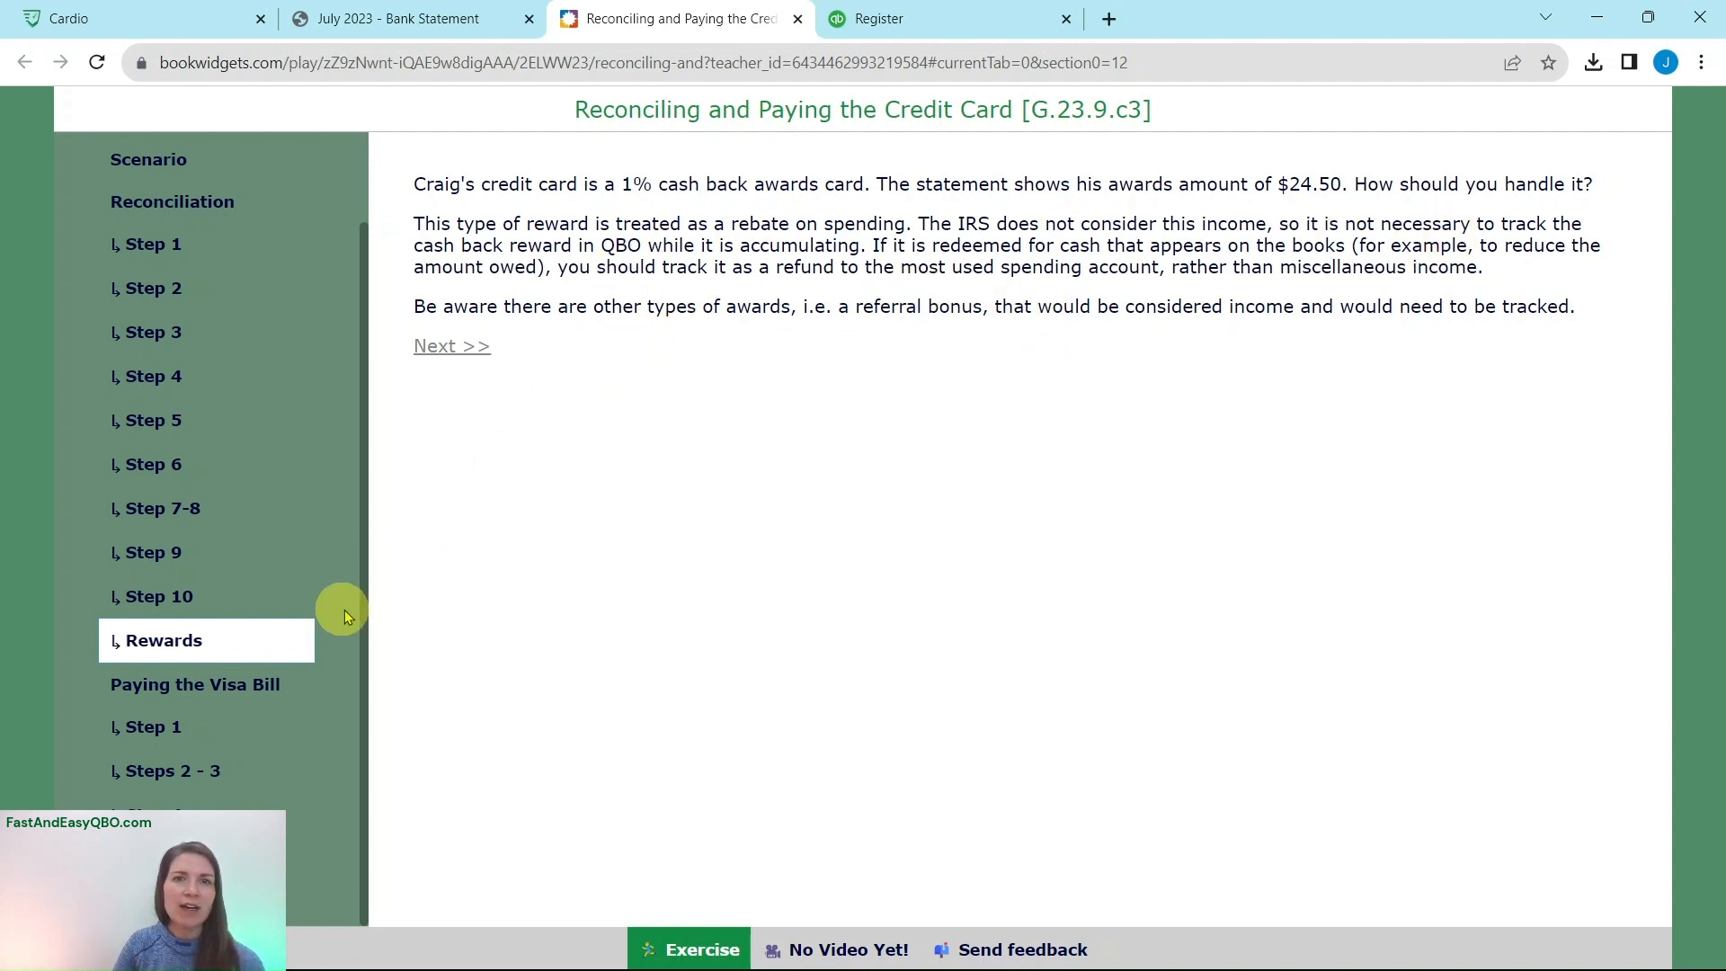
{"action": "left_click", "coordinate": [148, 690]}
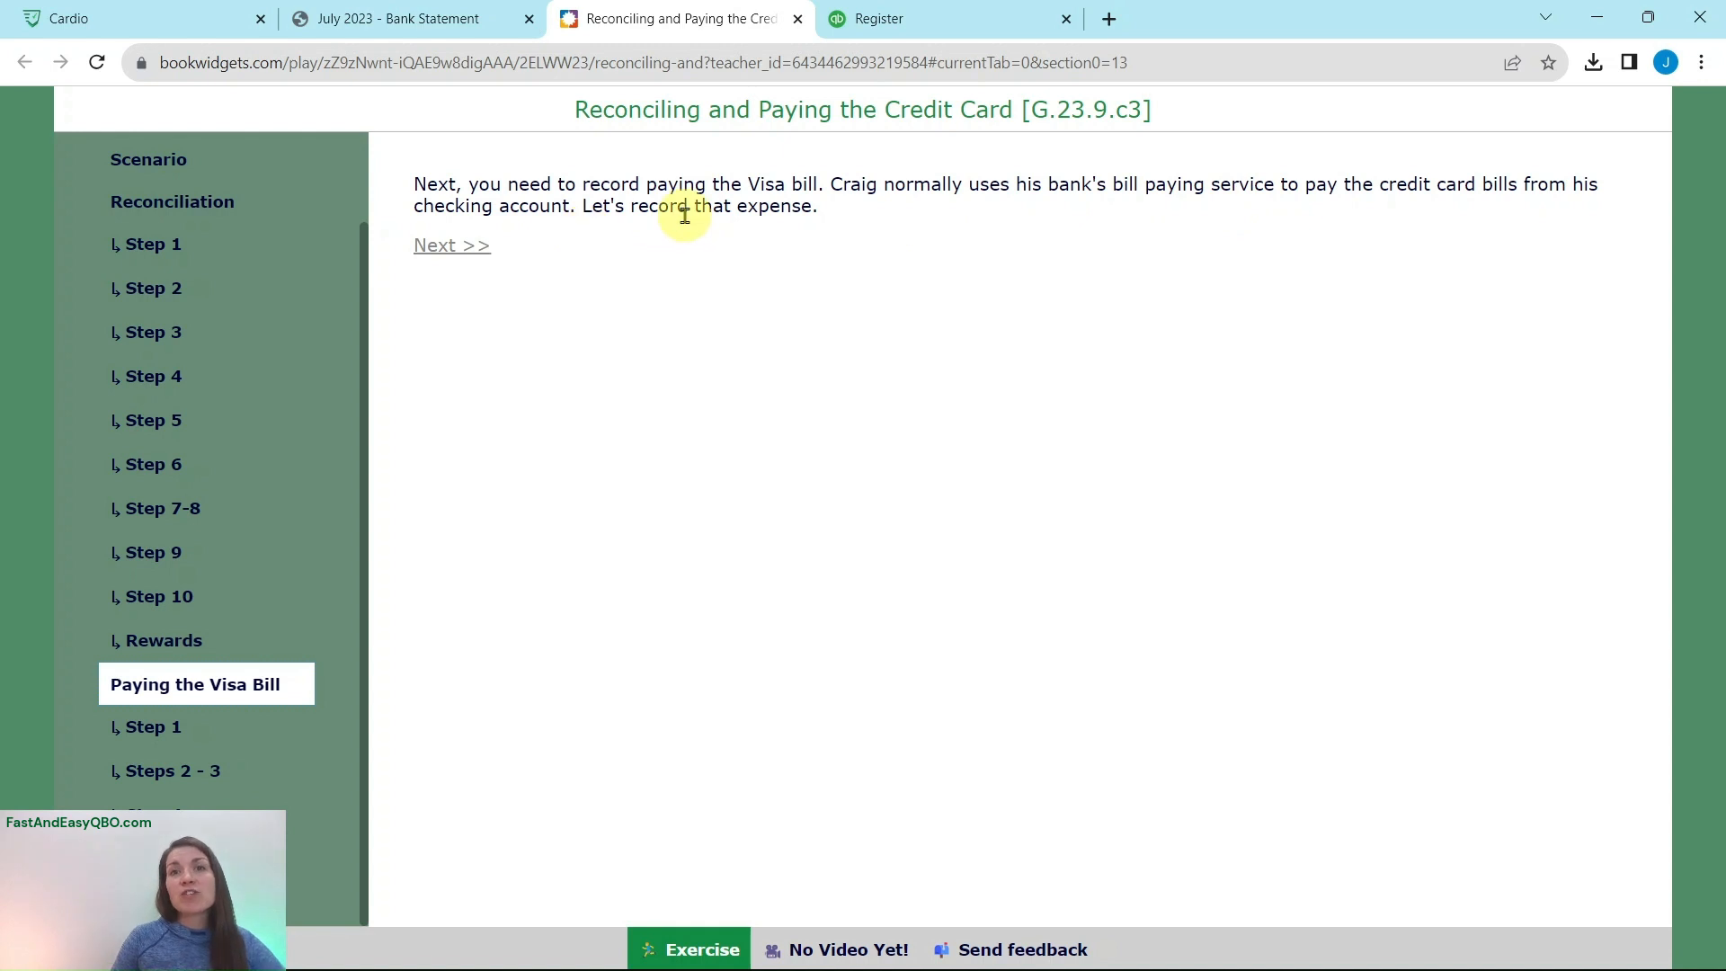
{"action": "left_click", "coordinate": [135, 739]}
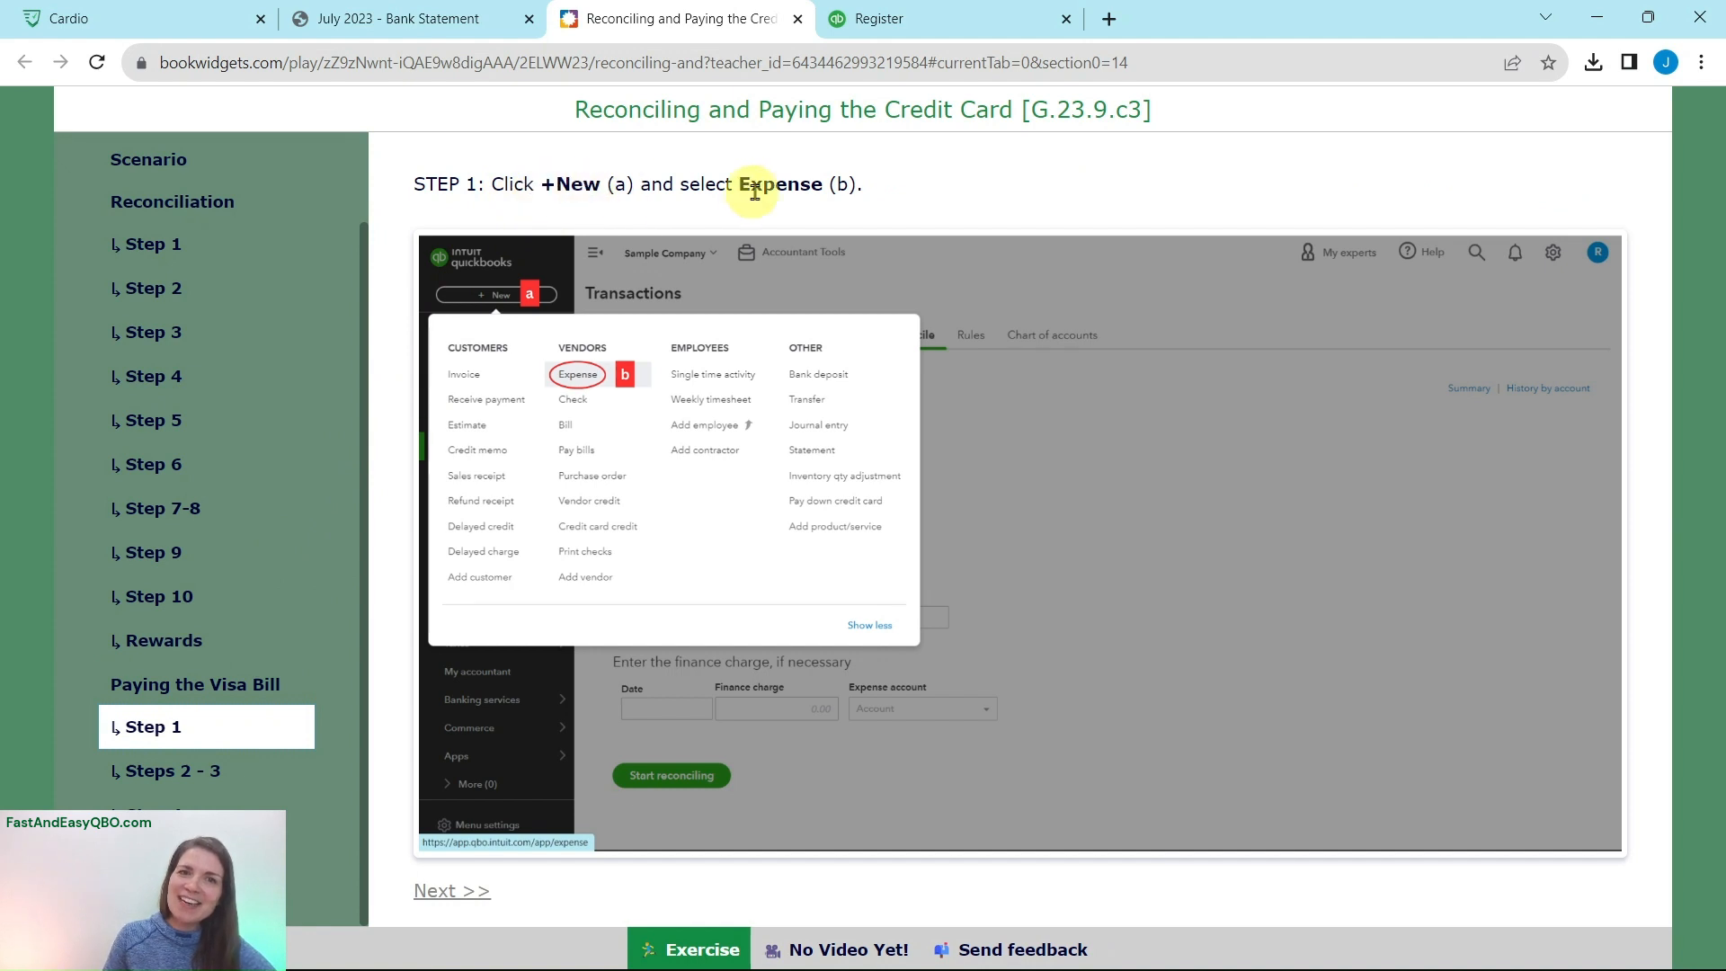
Step: Switch to QuickBooks and open a new Expense form
{"action": "left_click", "coordinate": [944, 18]}
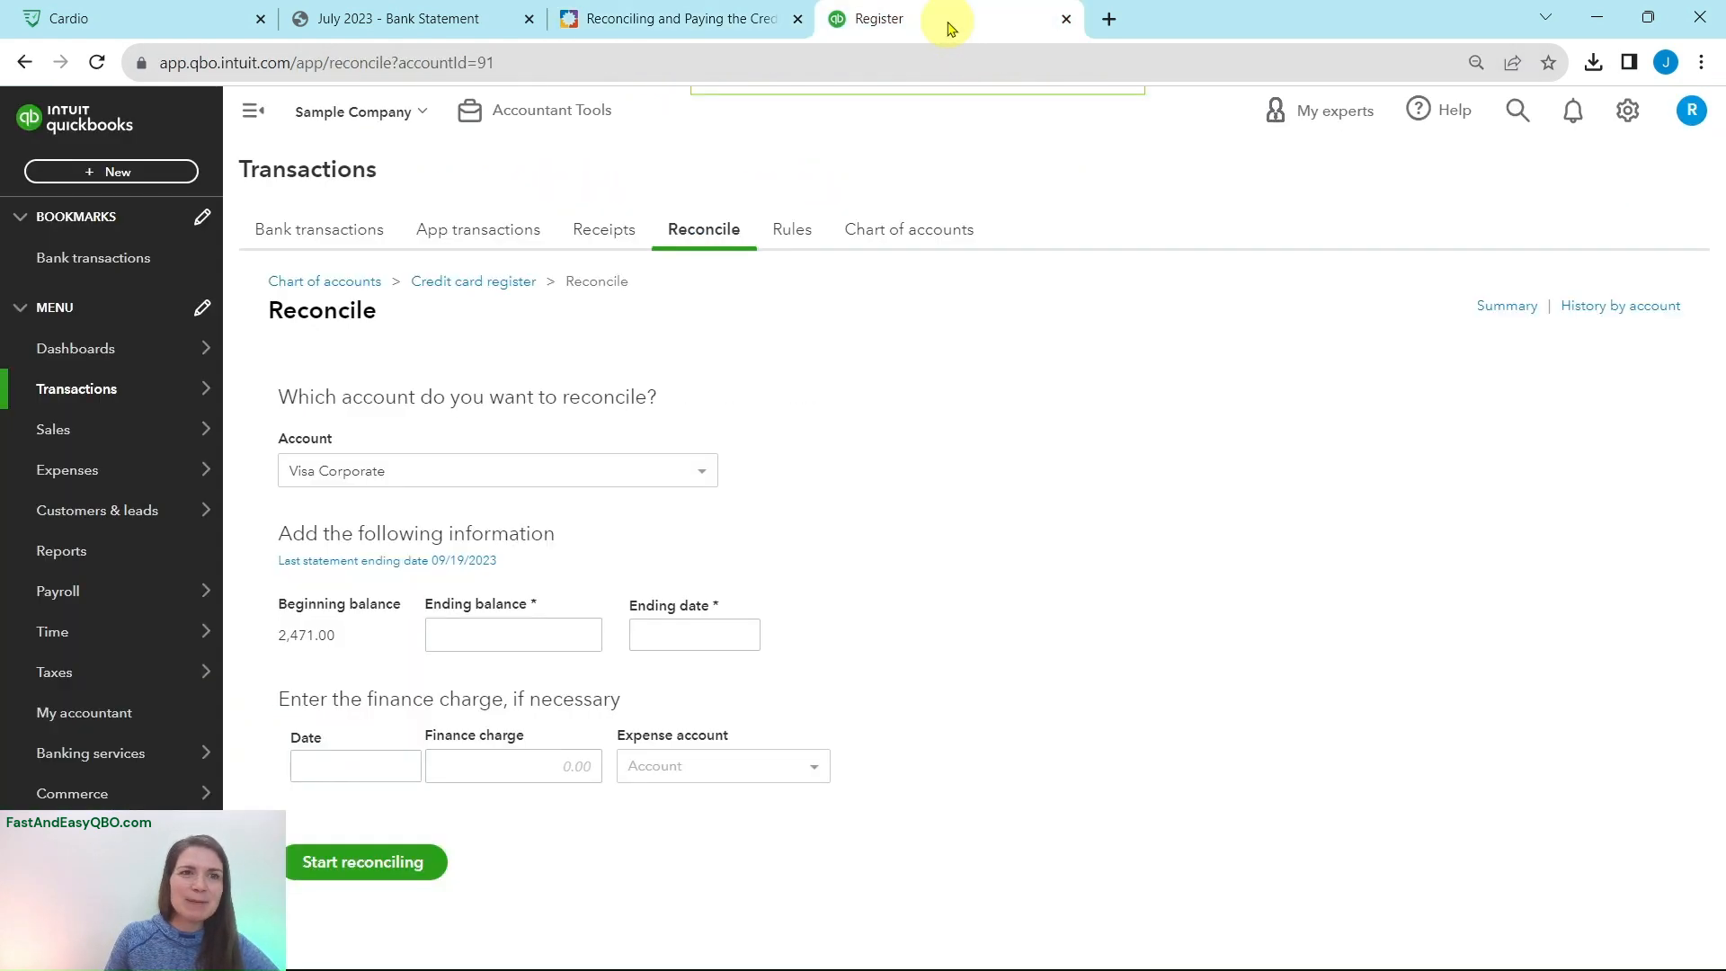
{"action": "left_click", "coordinate": [127, 172]}
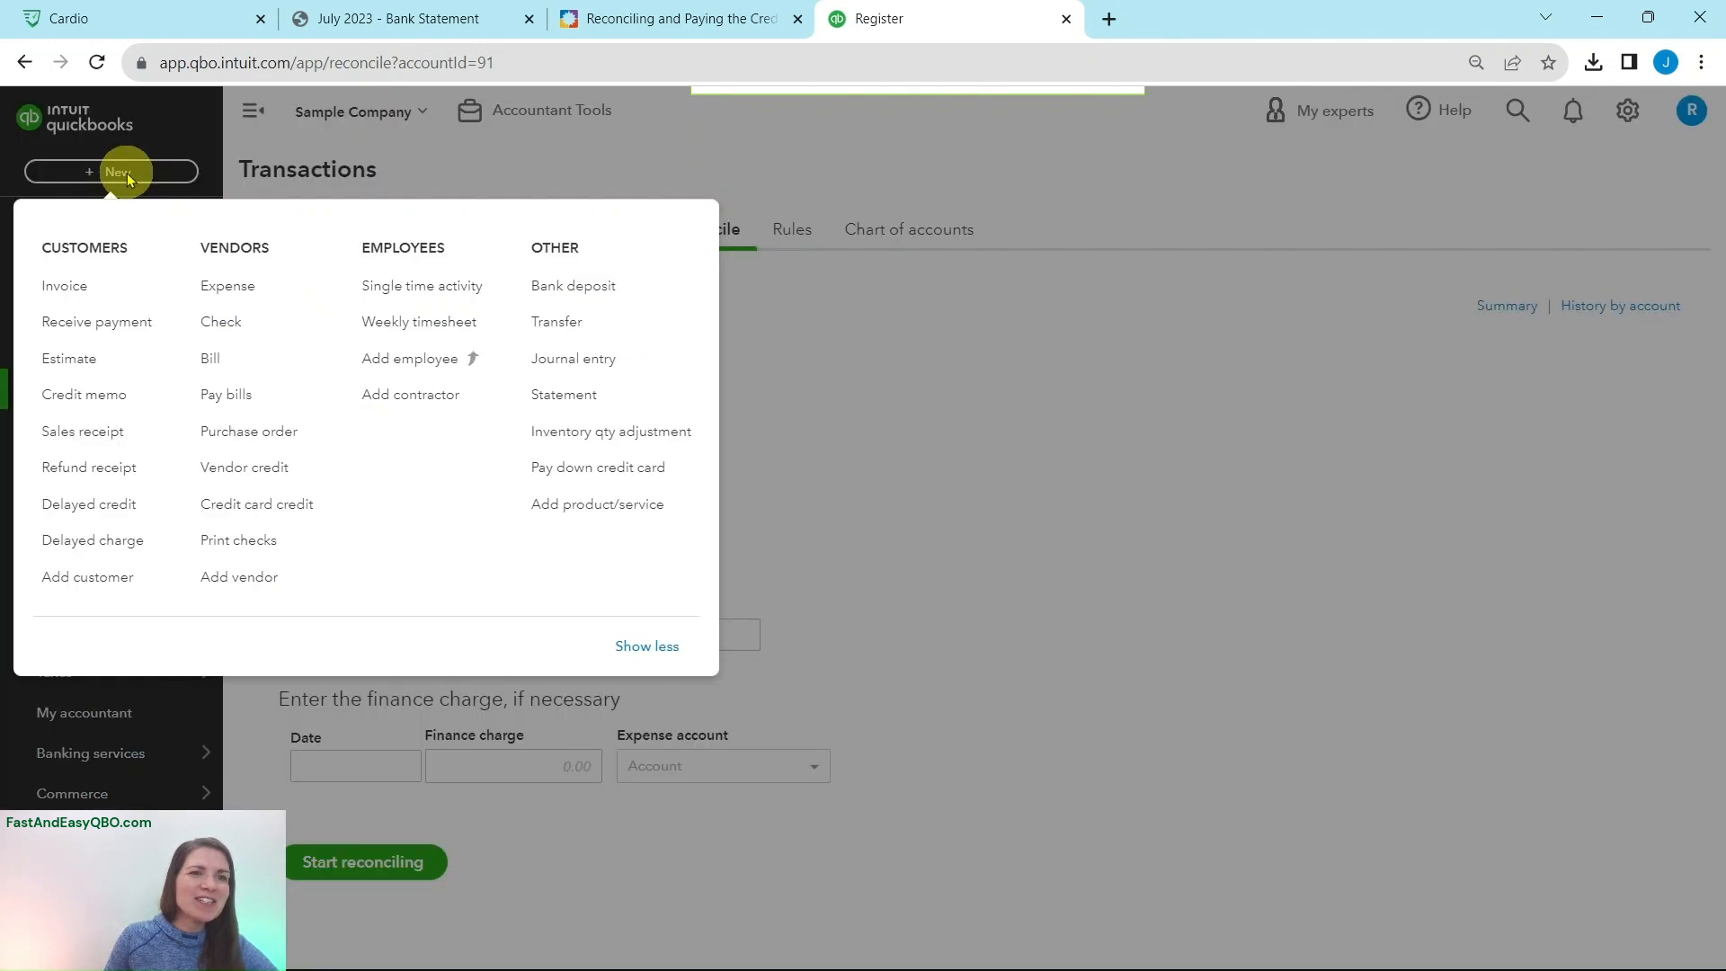
{"action": "left_click", "coordinate": [228, 290]}
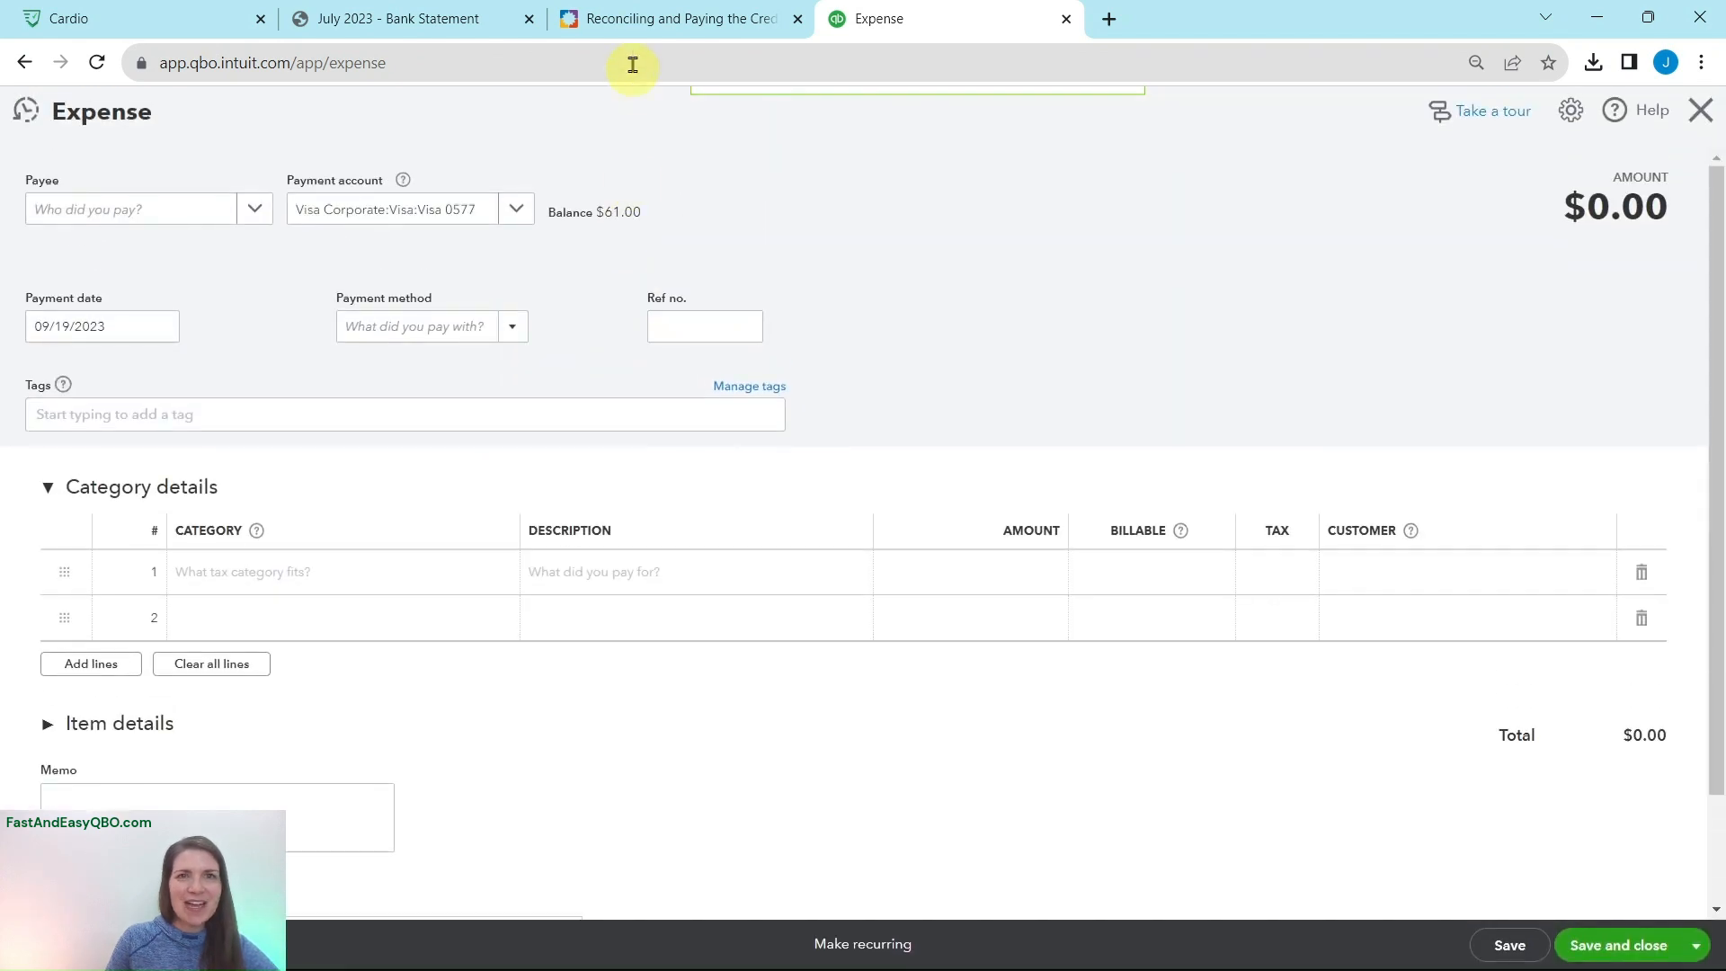
Step: Read the exercise's Steps 2-3, then set the QuickBooks expense's payment account to Checking
{"action": "left_click", "coordinate": [639, 20]}
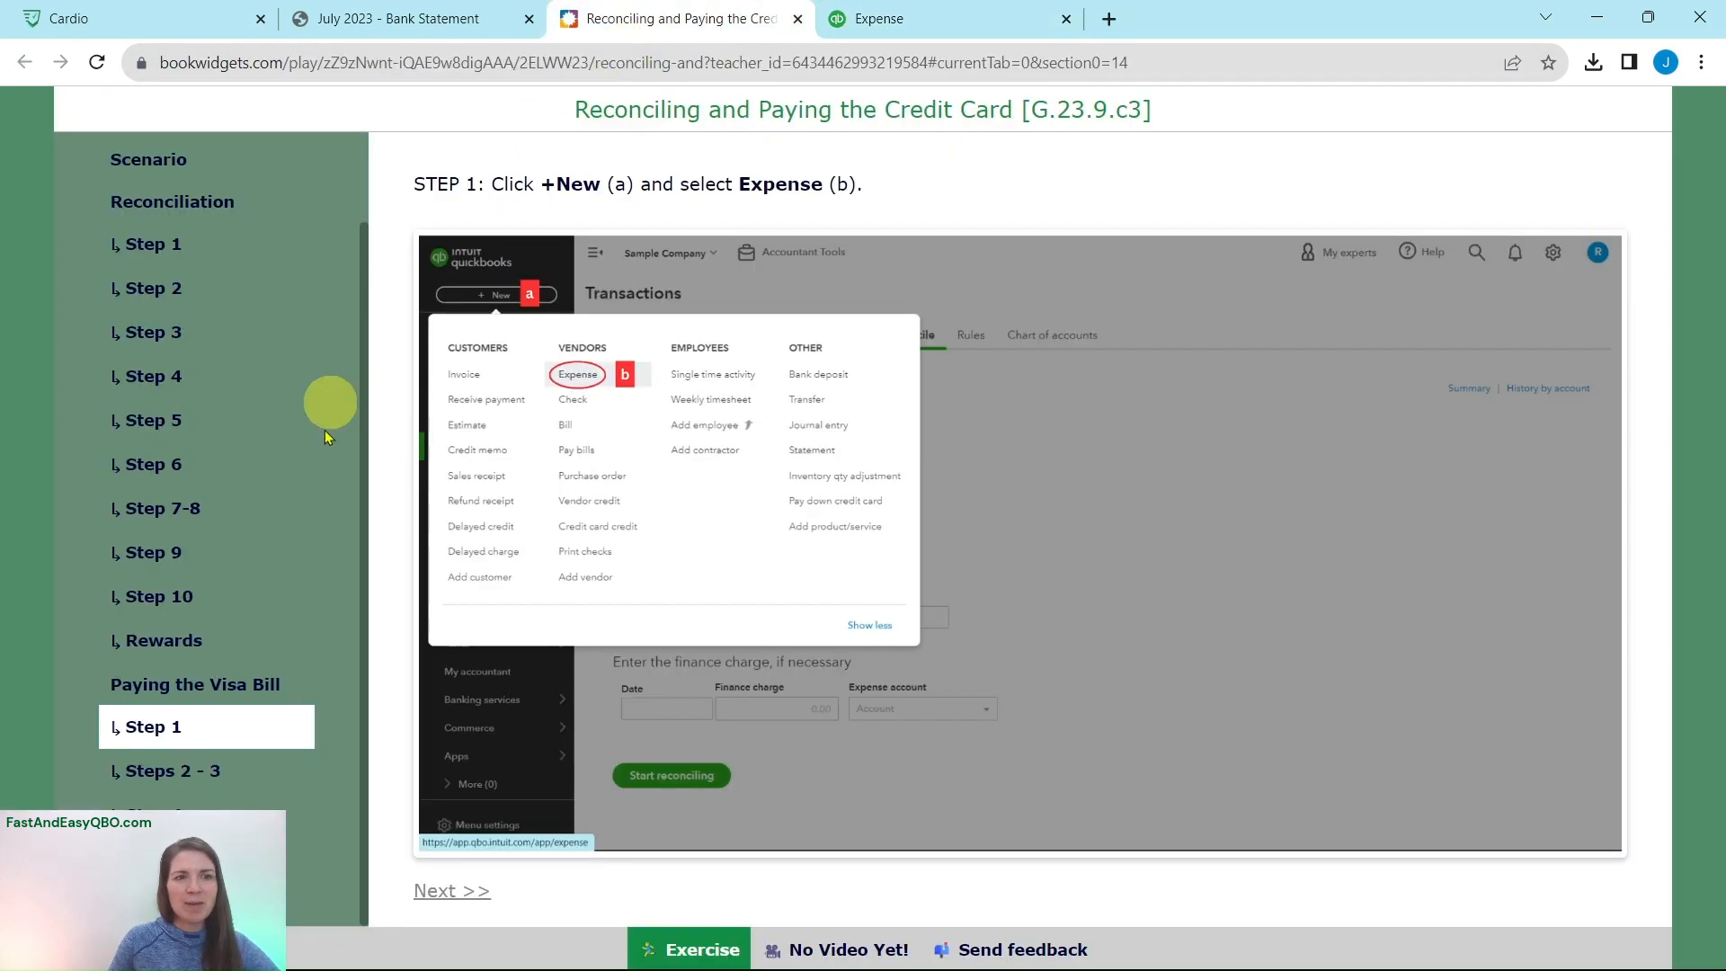
{"action": "left_click", "coordinate": [167, 770]}
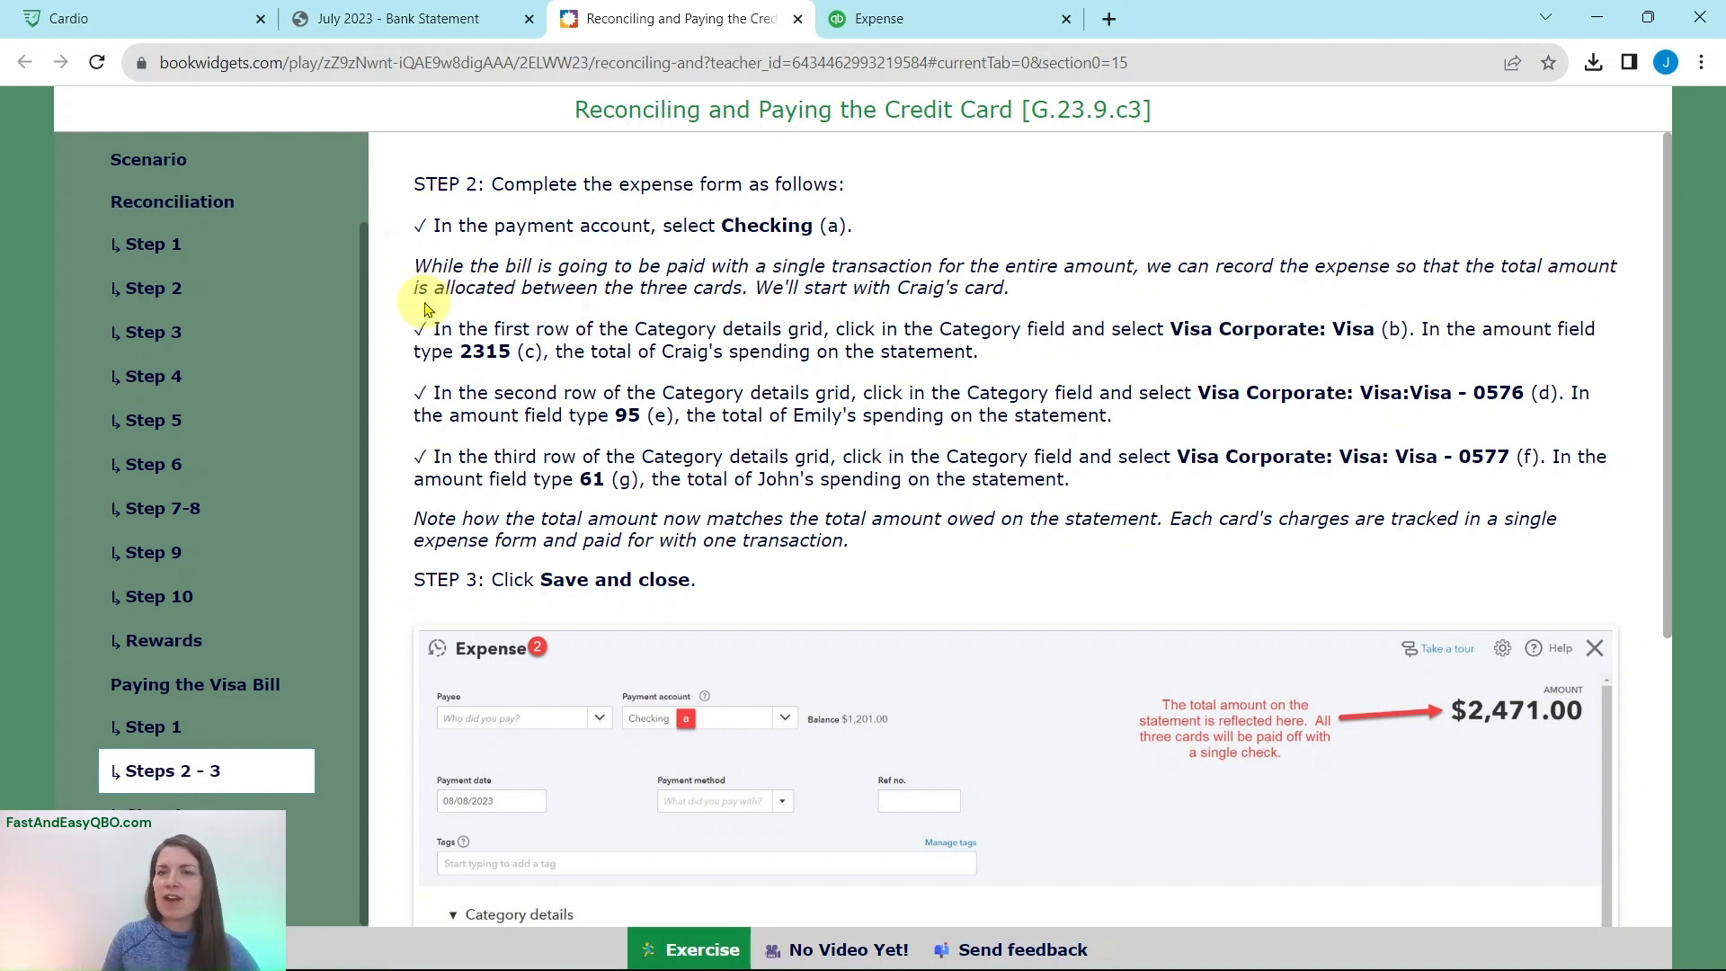
{"action": "left_click", "coordinate": [899, 27]}
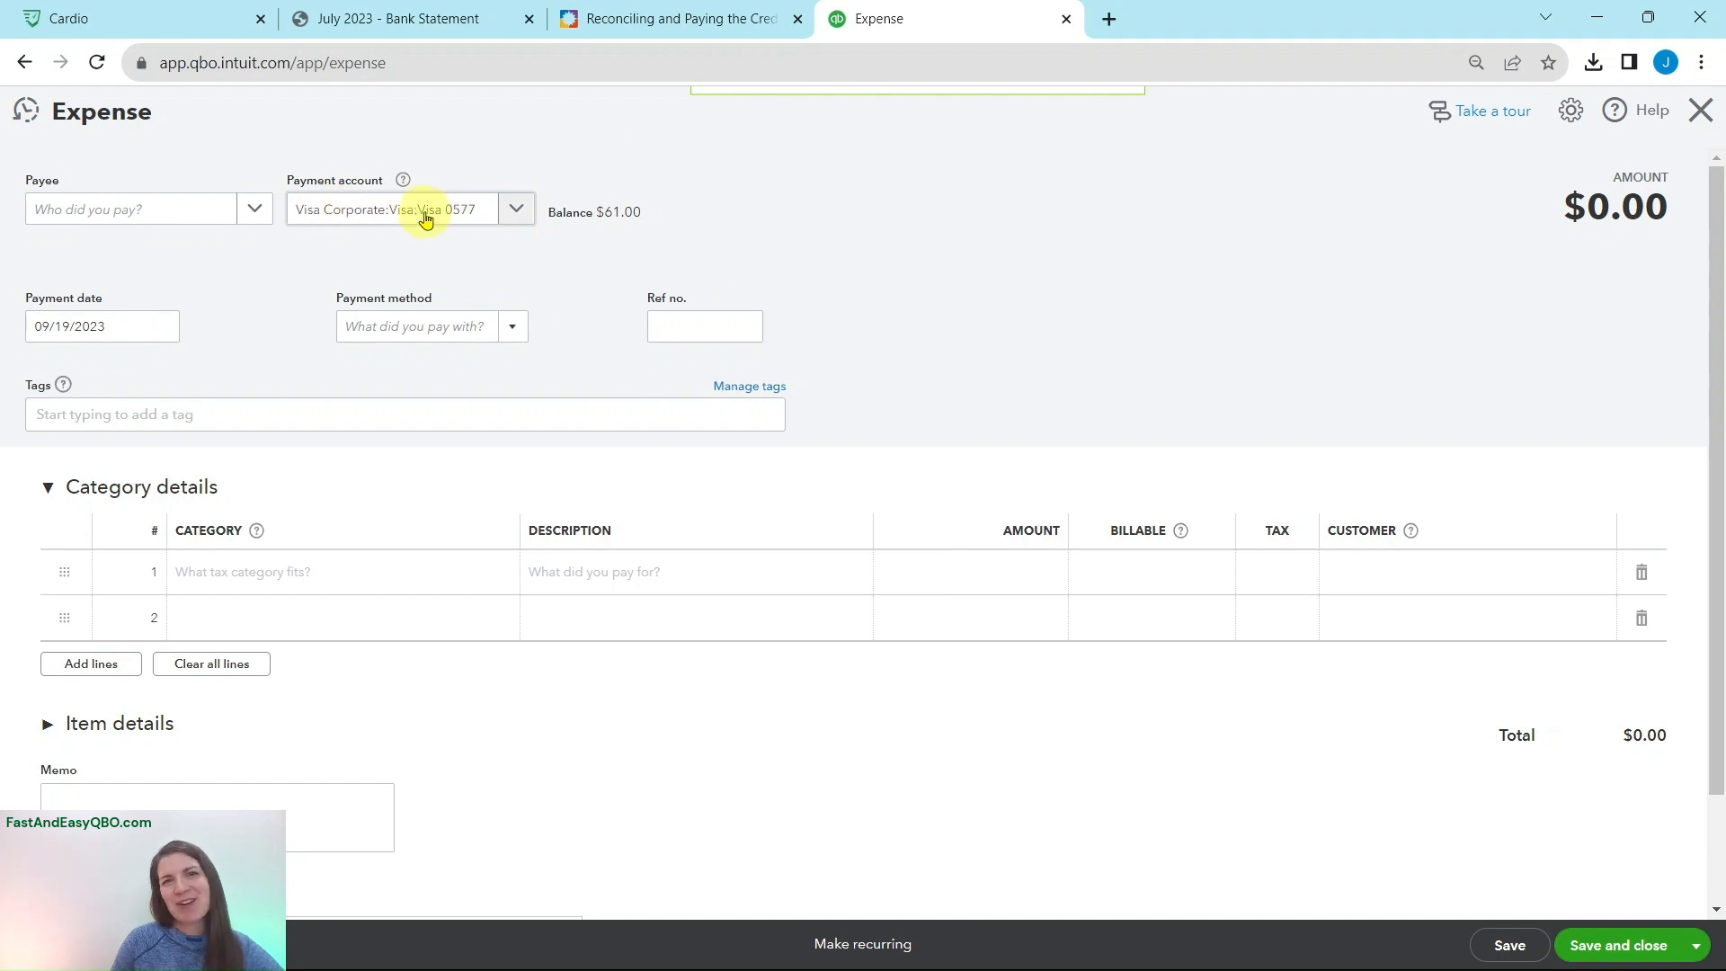
{"action": "left_click", "coordinate": [518, 212]}
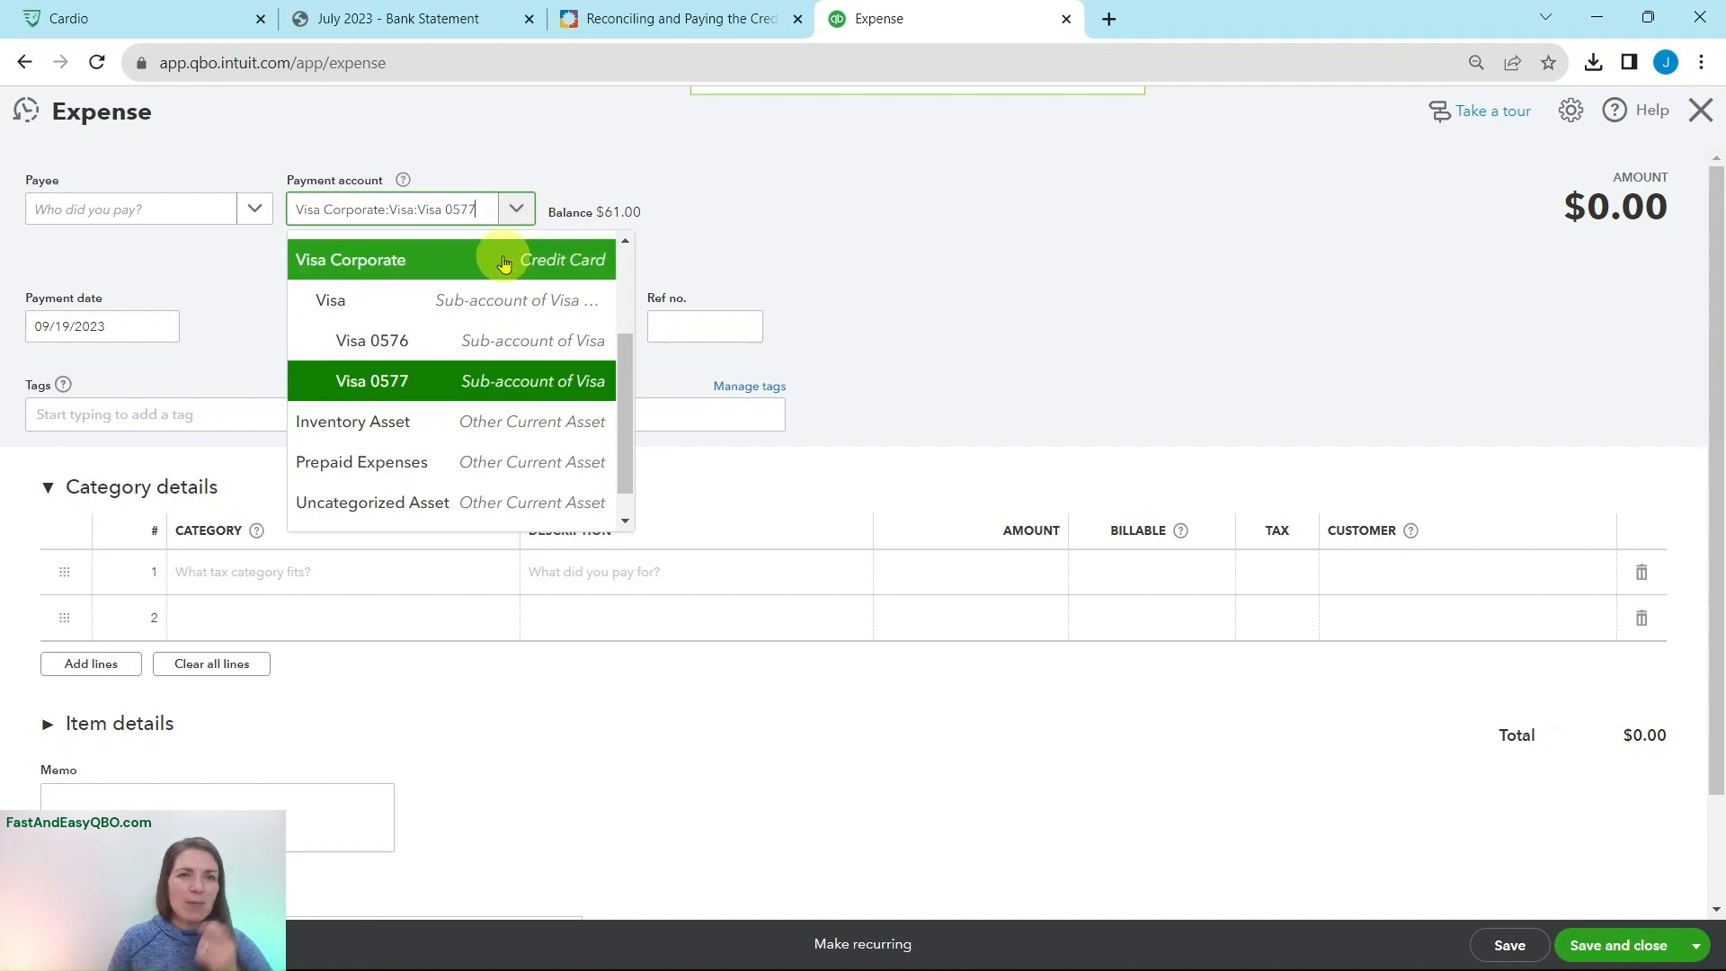
{"action": "scroll", "coordinate": [490, 261], "scroll_direction": "up", "scroll_amount": 3}
{"action": "left_click", "coordinate": [418, 297]}
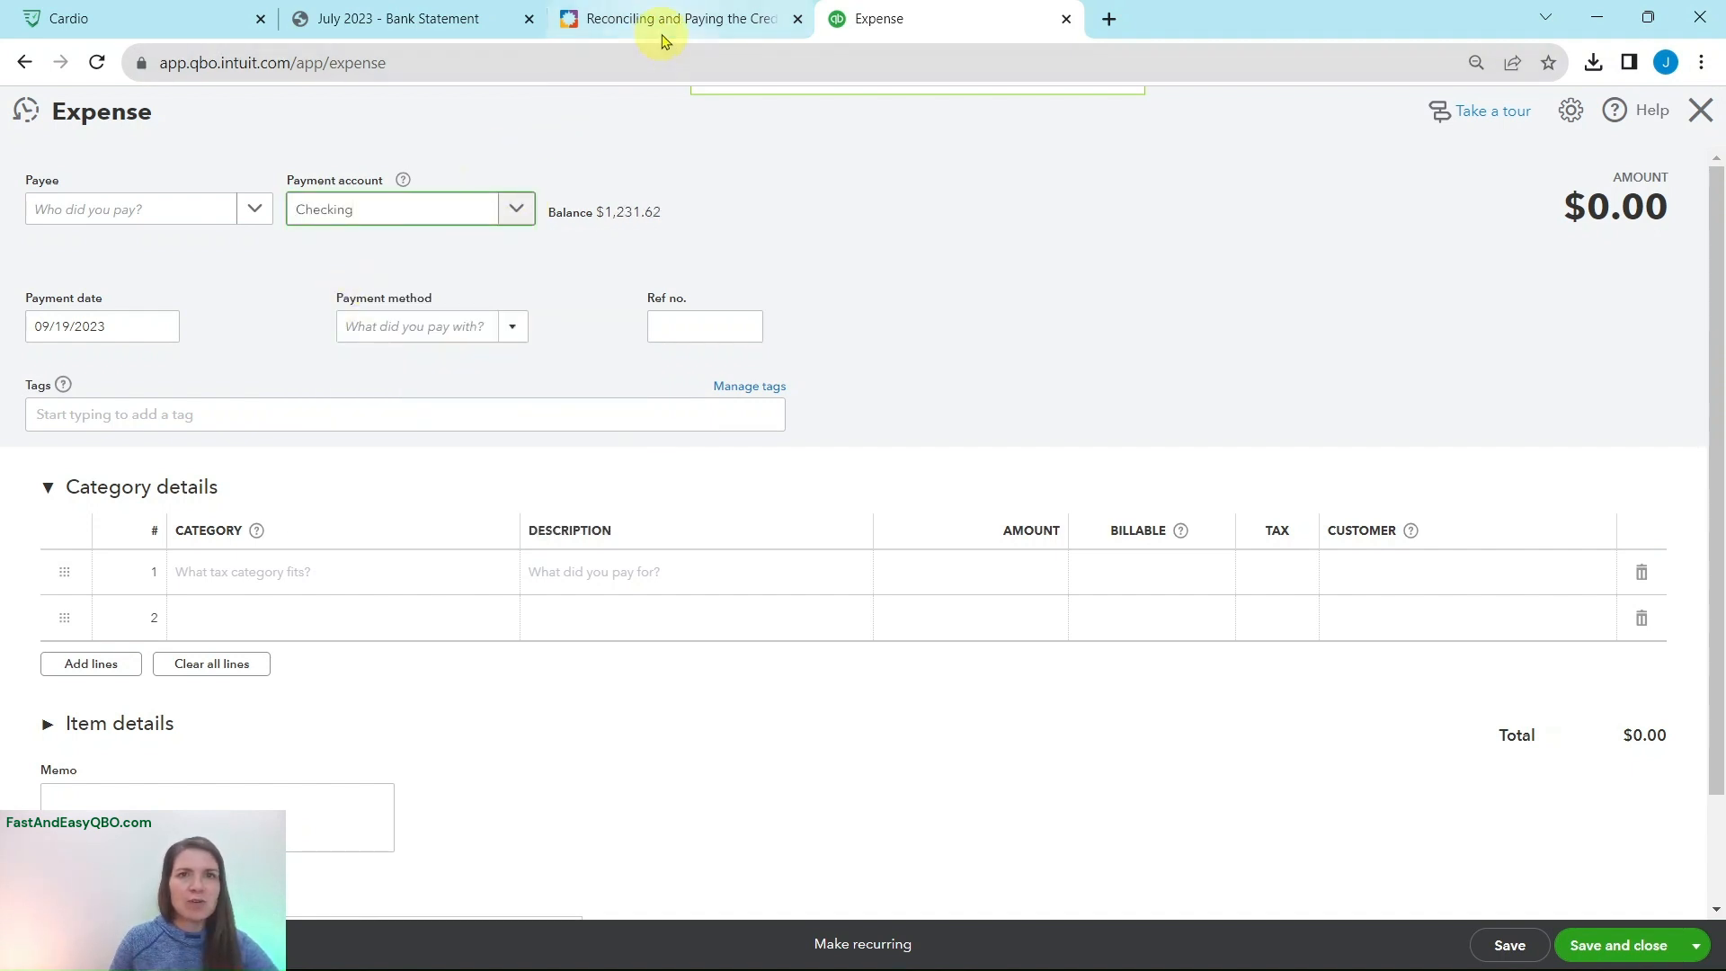
Step: Reread the exercise's Step 2 on splitting the single bill payment across the three Visa cards
{"action": "left_click", "coordinate": [665, 33]}
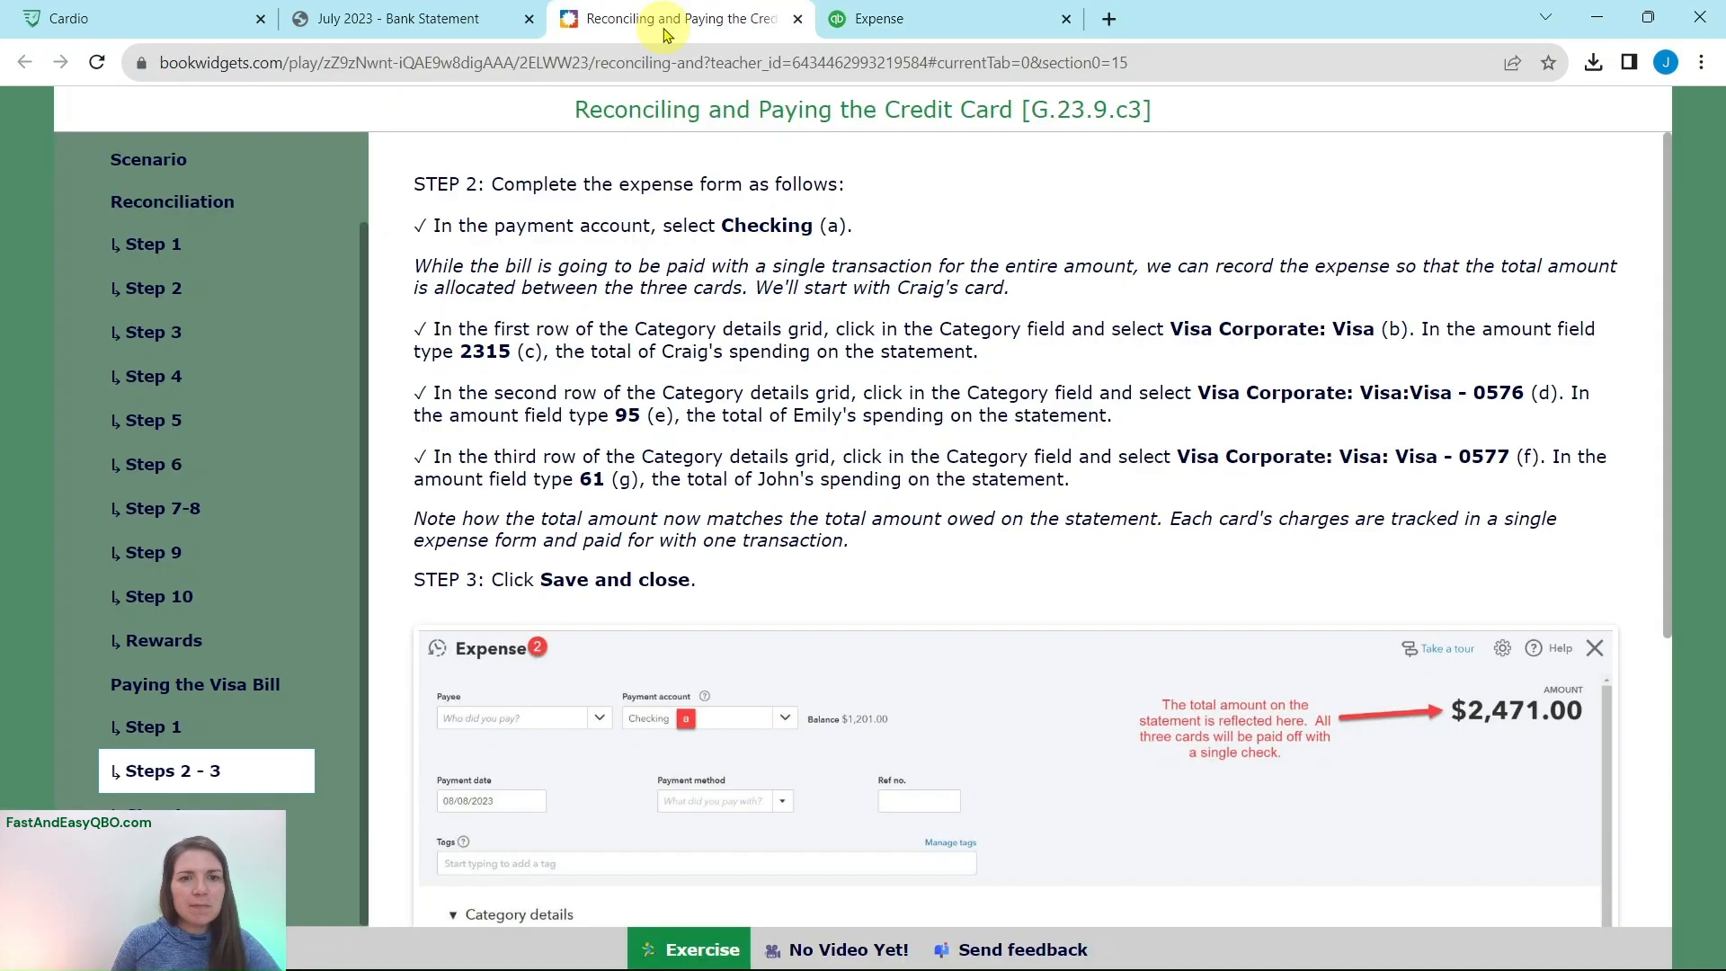
{"action": "left_click", "coordinate": [845, 20]}
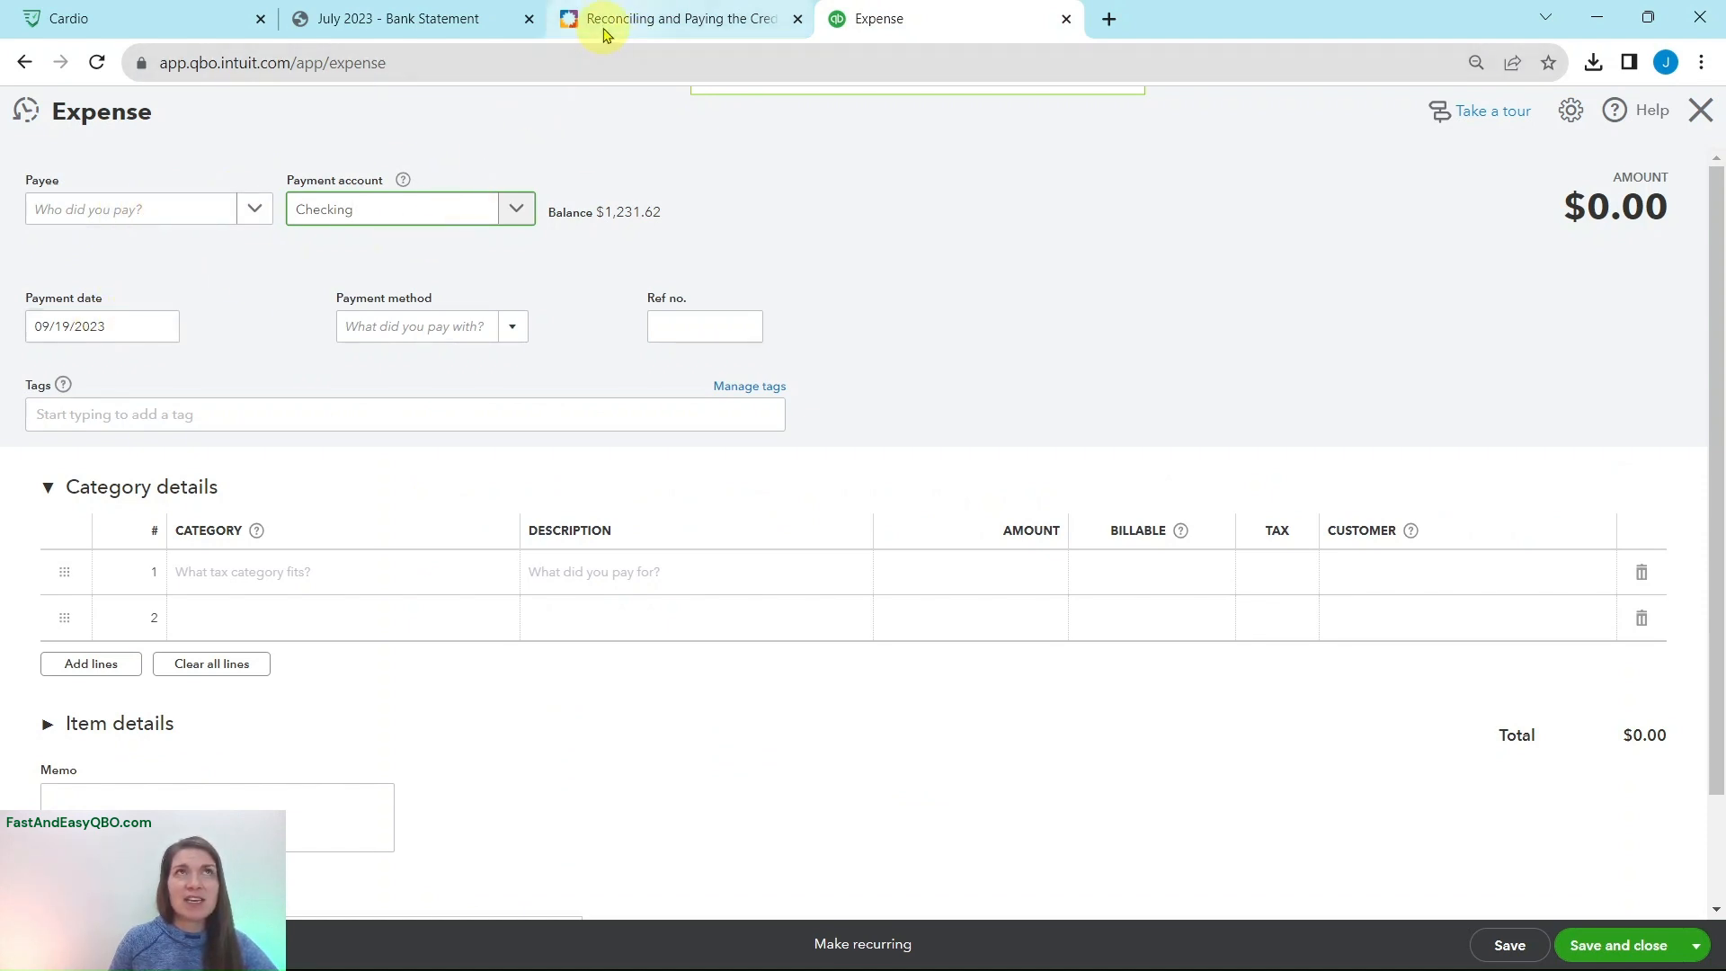
{"action": "mouse_move", "coordinate": [605, 34]}
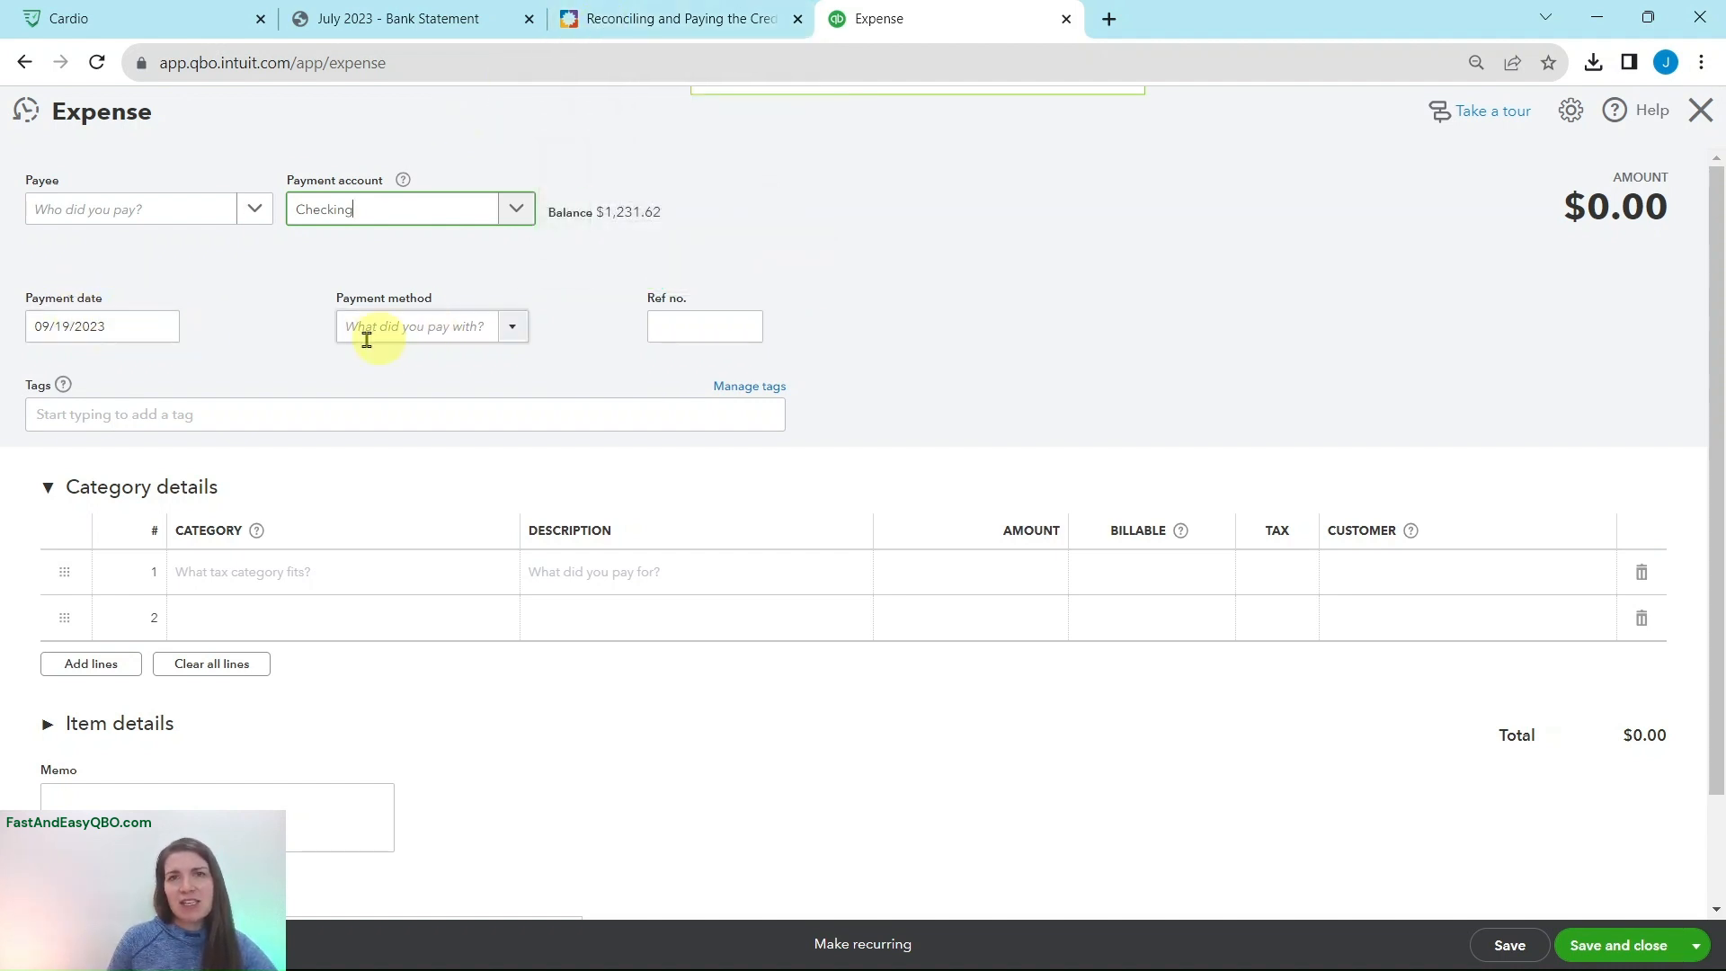
{"action": "left_click", "coordinate": [640, 20]}
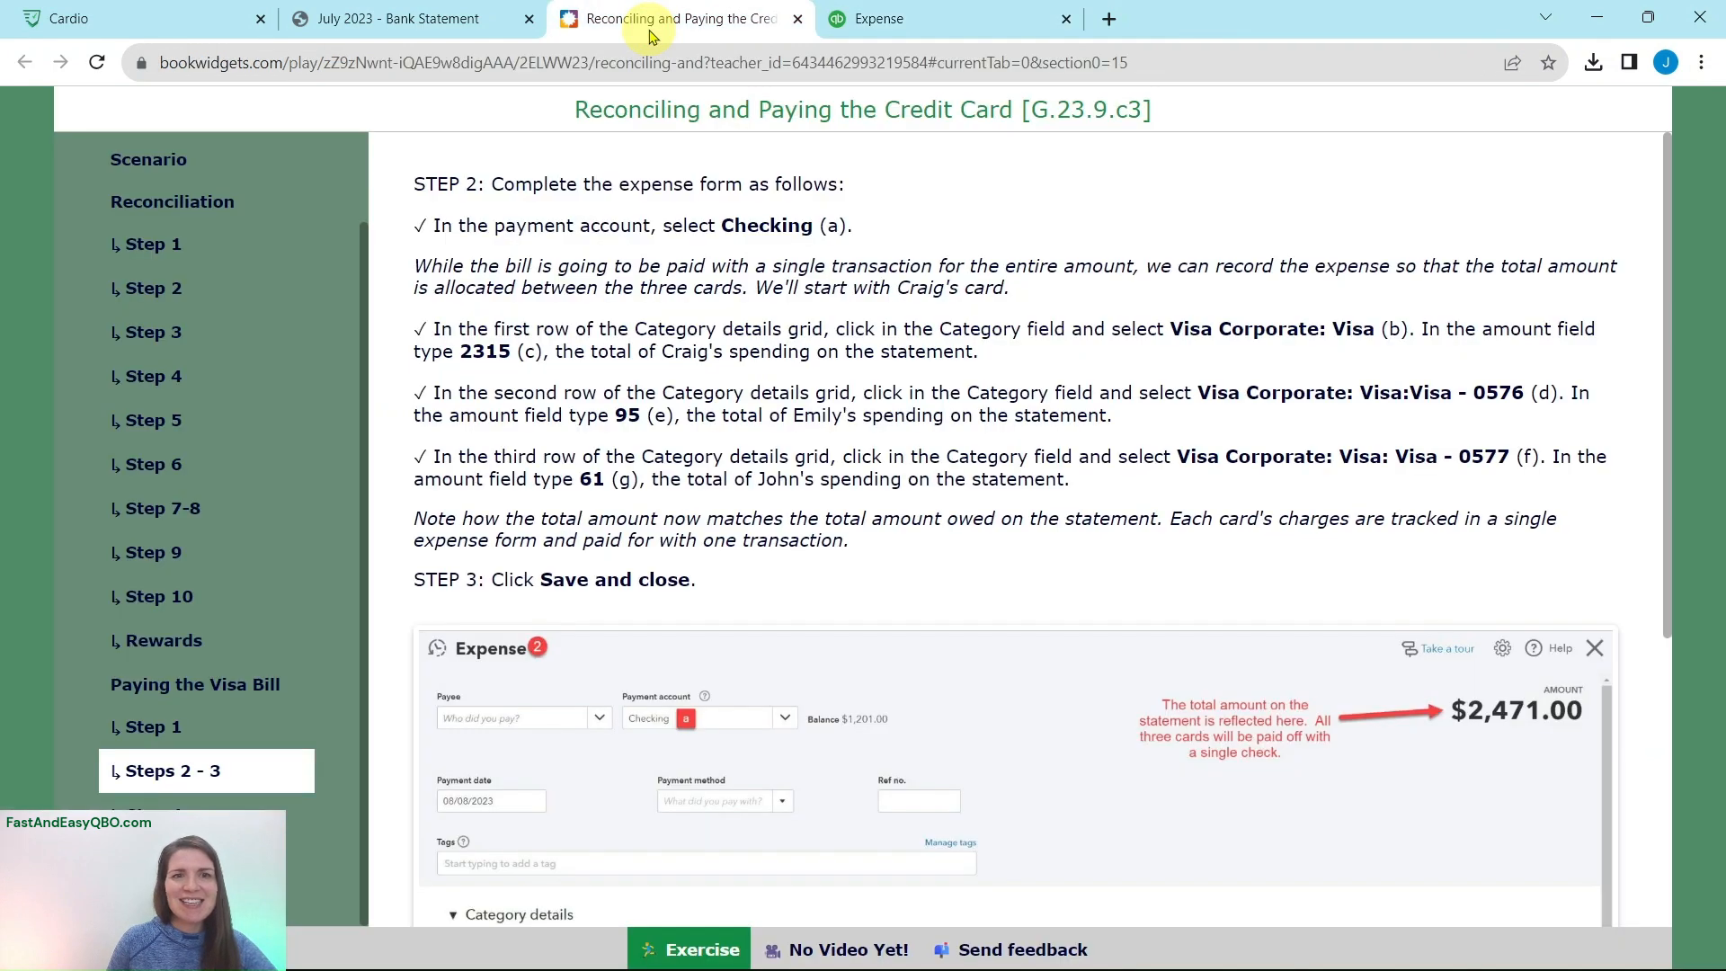
{"action": "scroll", "coordinate": [885, 296], "scroll_direction": "down", "scroll_amount": 1}
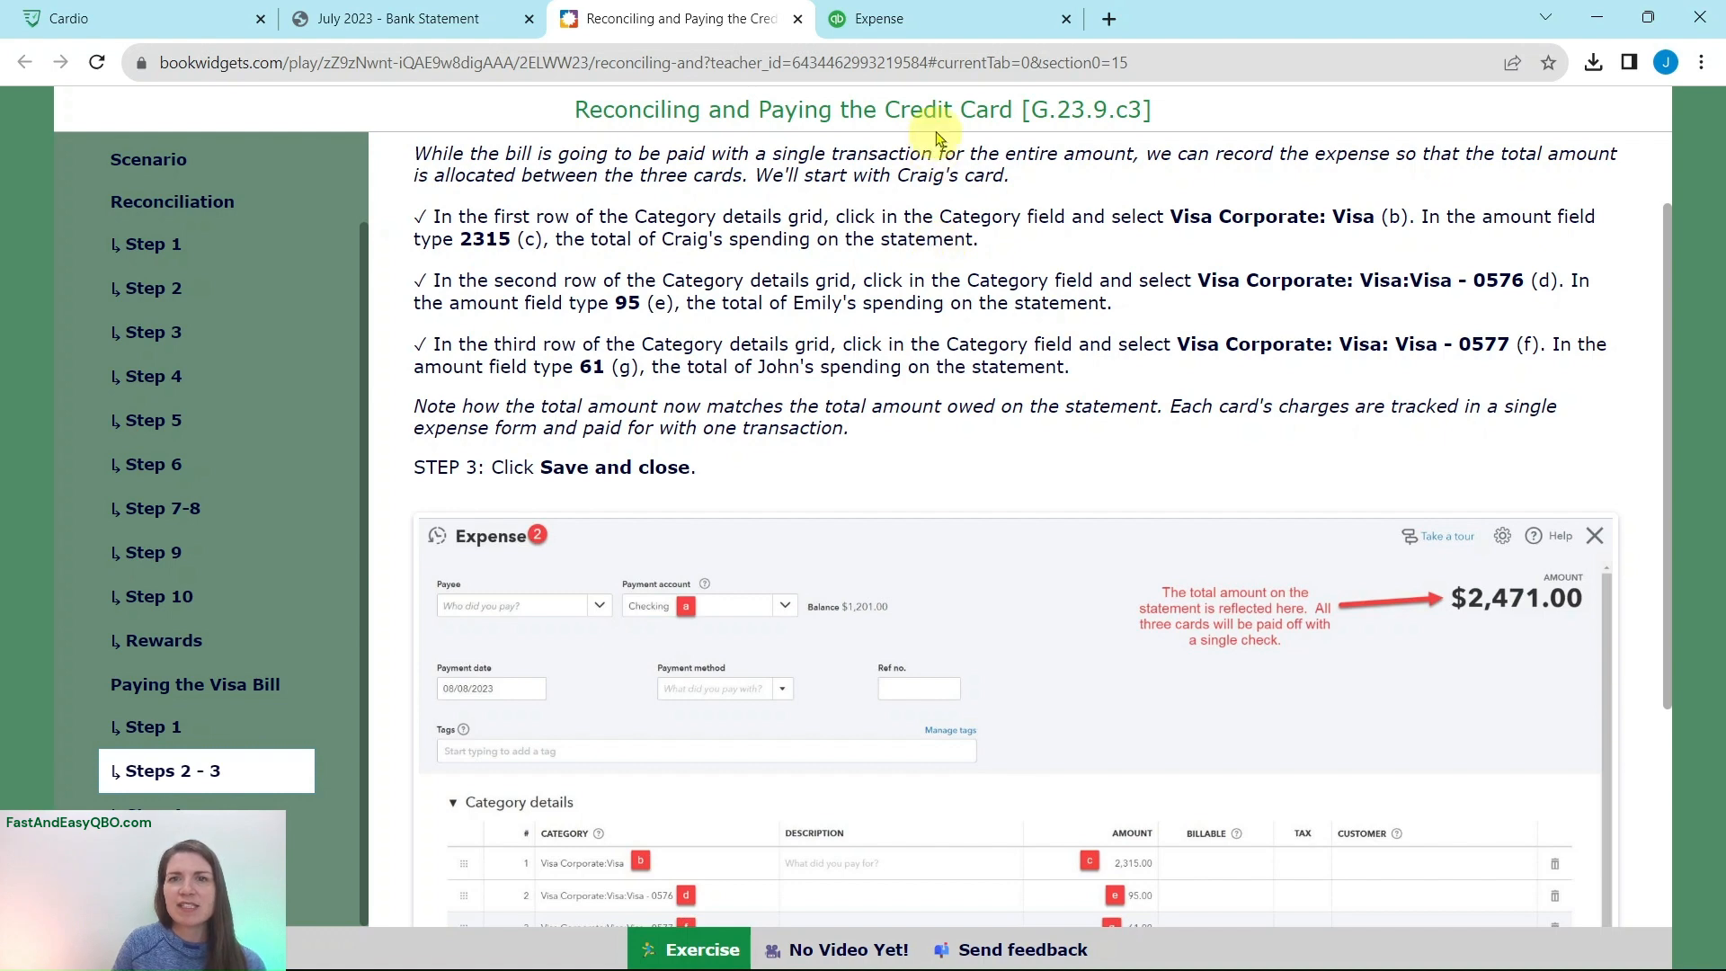
Step: Back in the QuickBooks expense, find "visa" accounts for the first category line and choose the sub-account Visa Corporate:Visa
{"action": "left_click", "coordinate": [934, 33]}
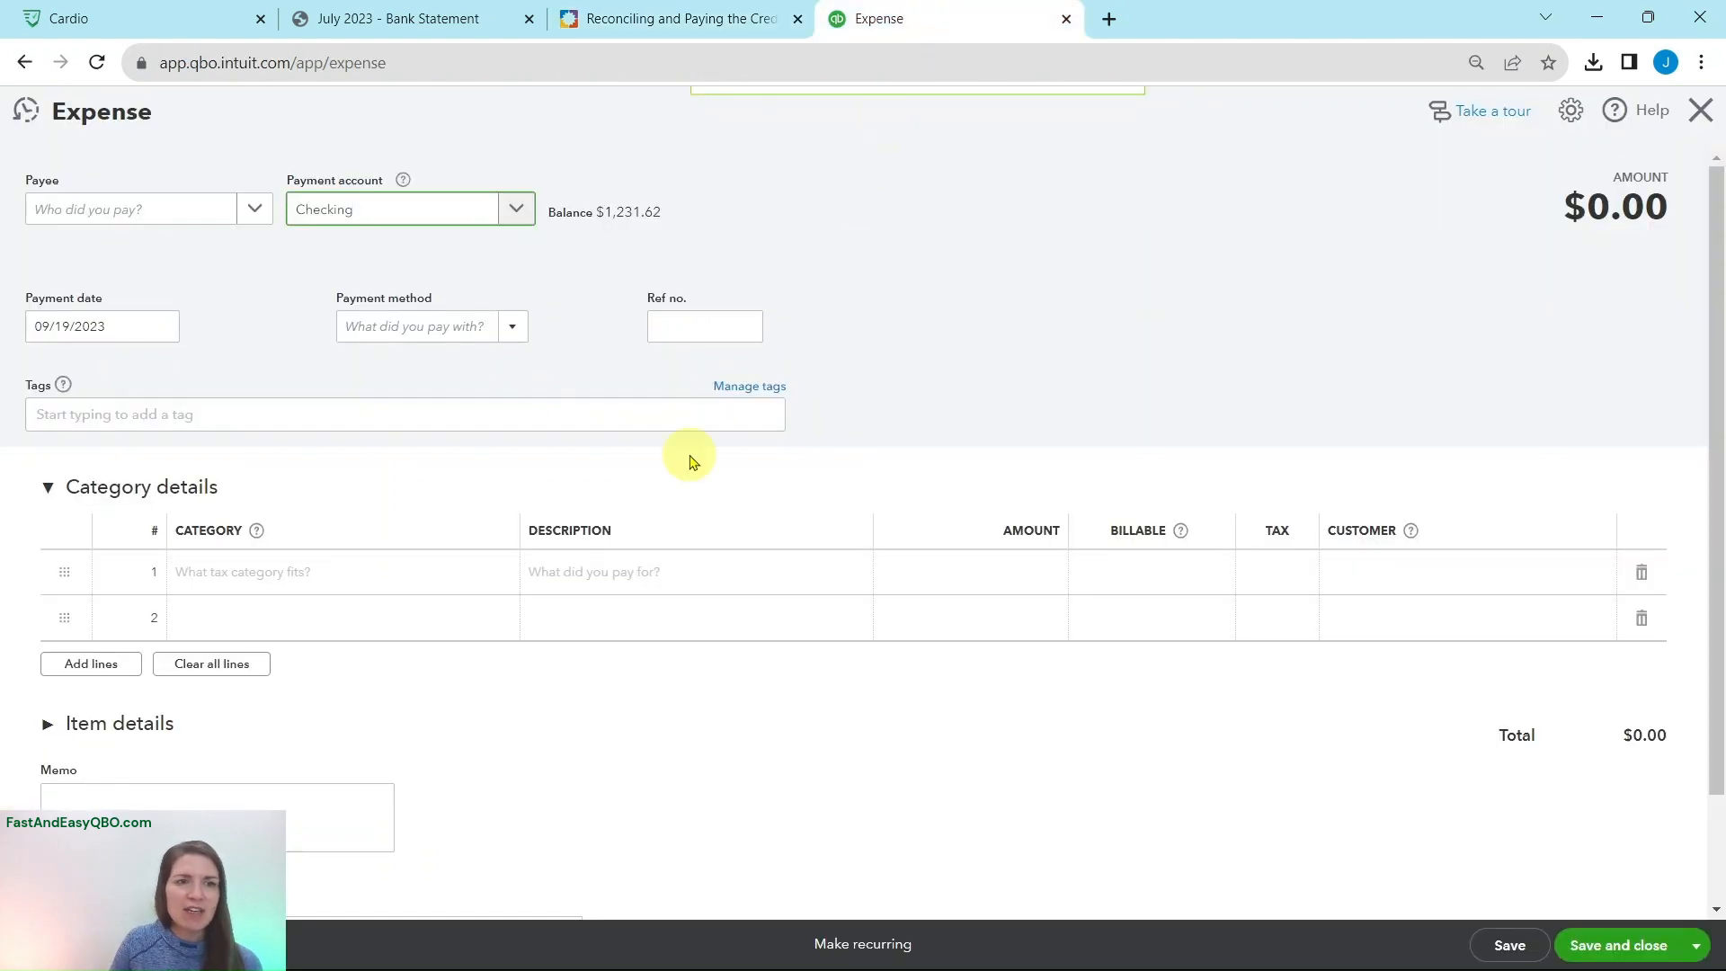
{"action": "left_click", "coordinate": [222, 576]}
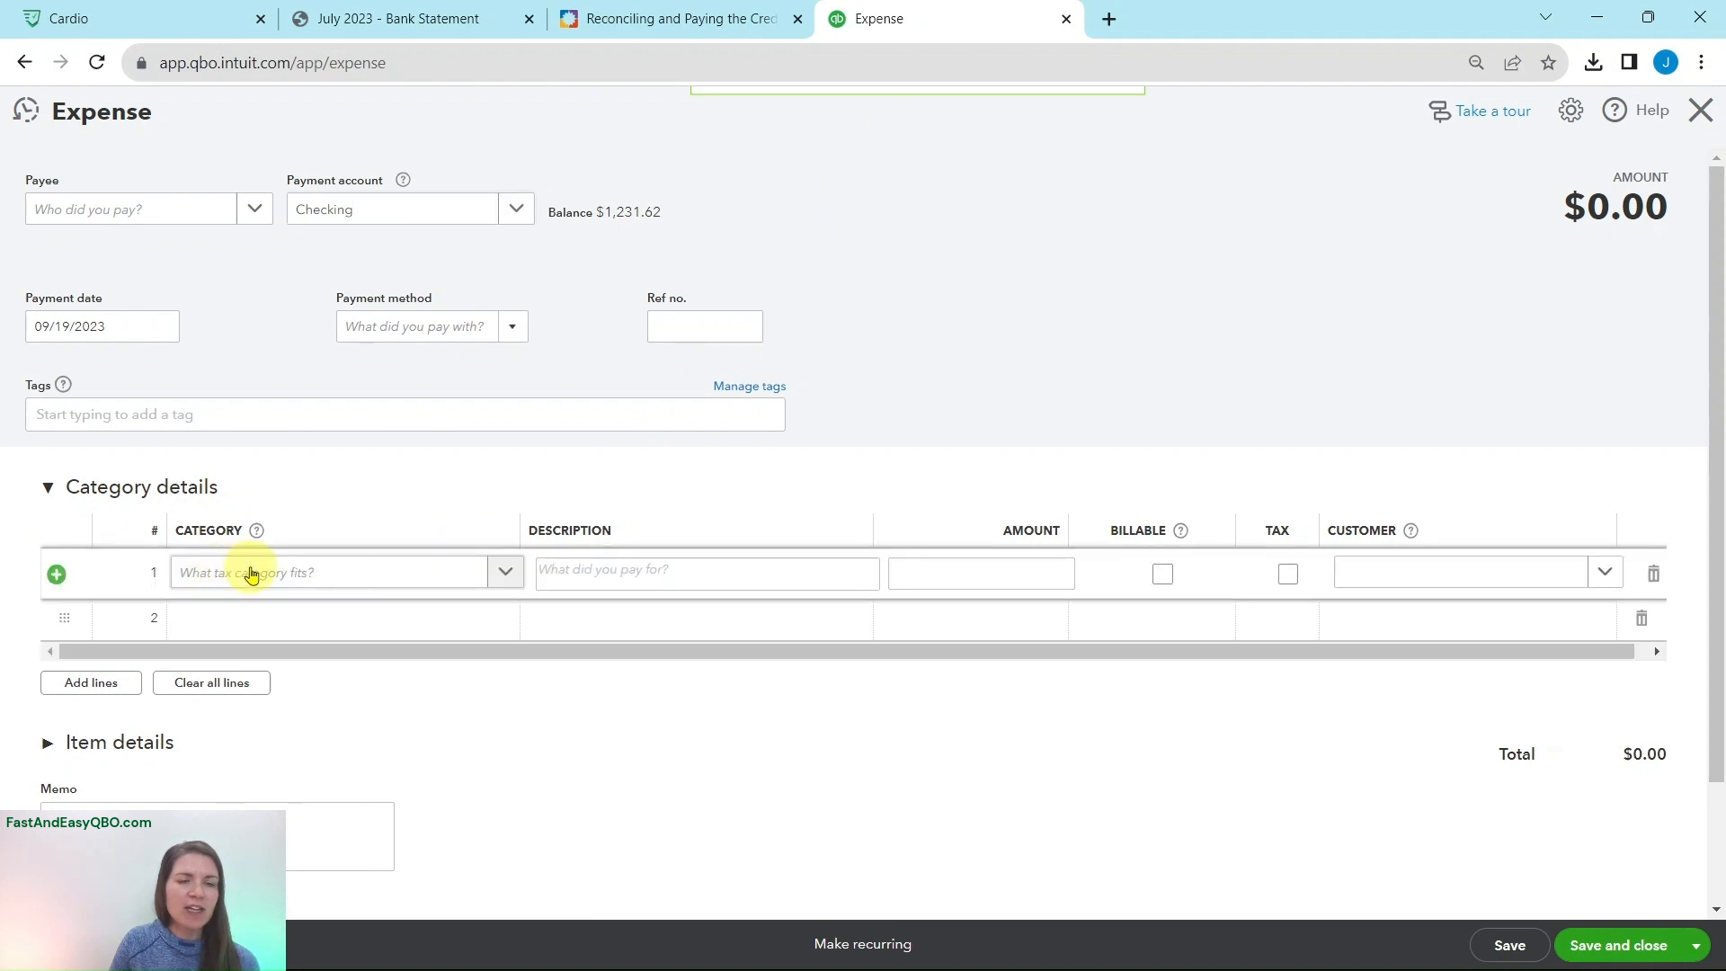
{"action": "left_click", "coordinate": [252, 573]}
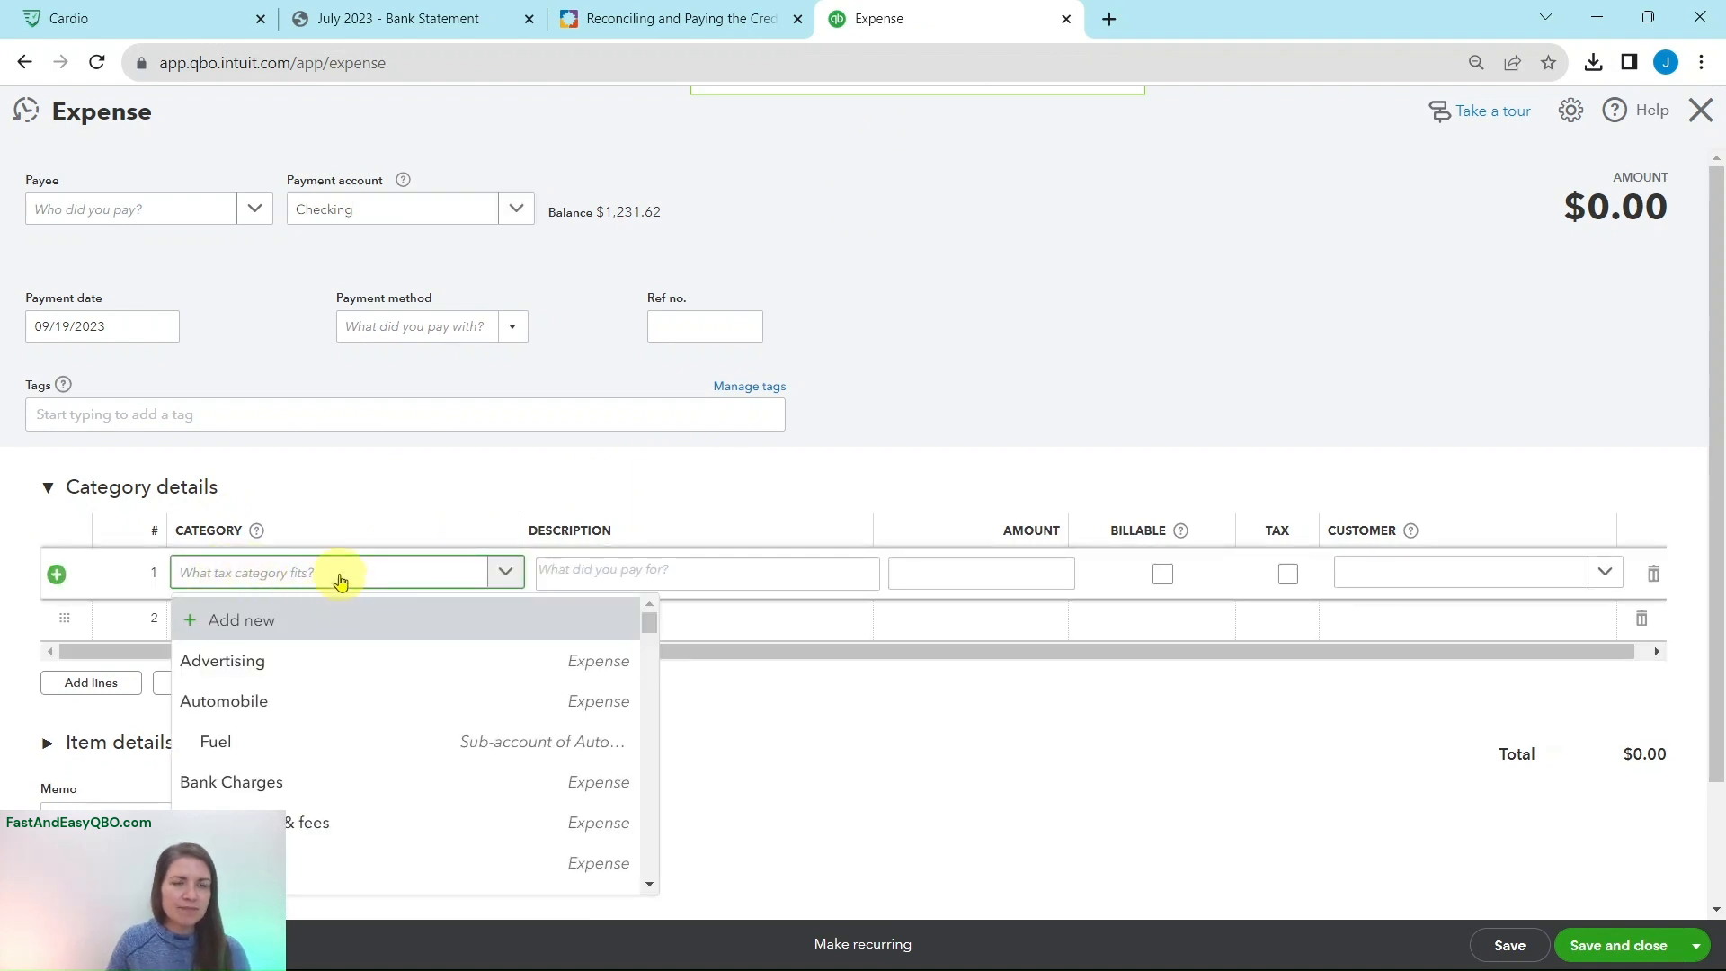
{"action": "scroll", "coordinate": [435, 605], "scroll_direction": "down", "scroll_amount": 10}
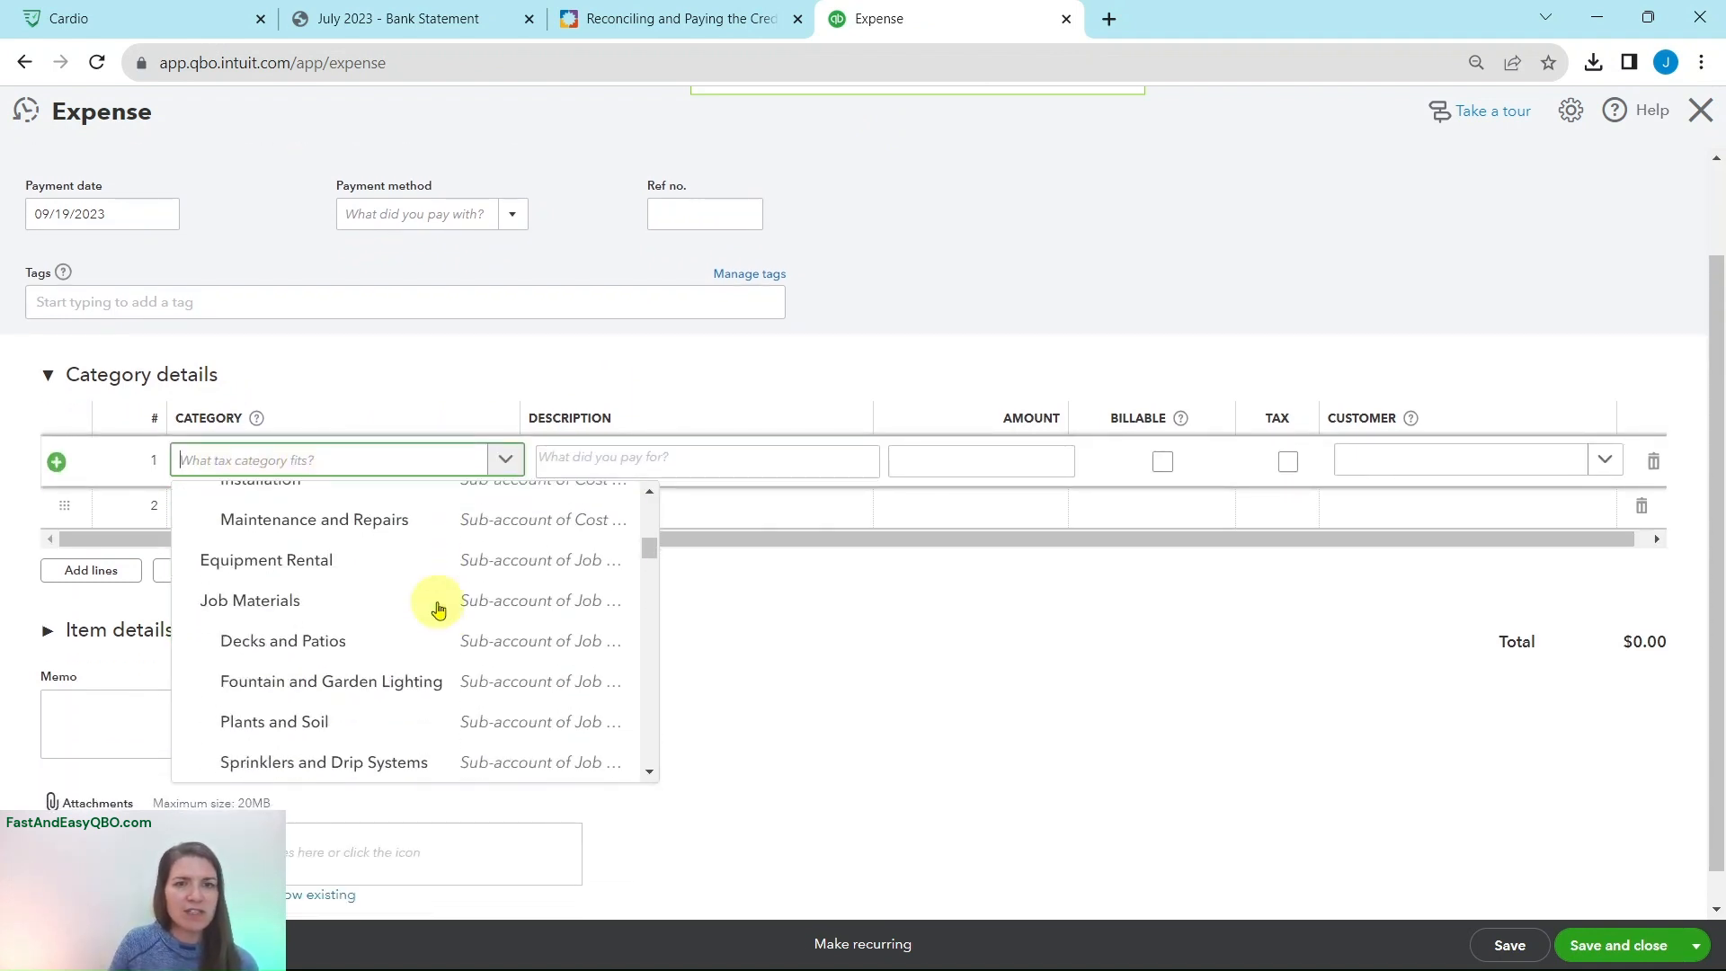
{"action": "scroll", "coordinate": [438, 609], "scroll_direction": "down", "scroll_amount": 15}
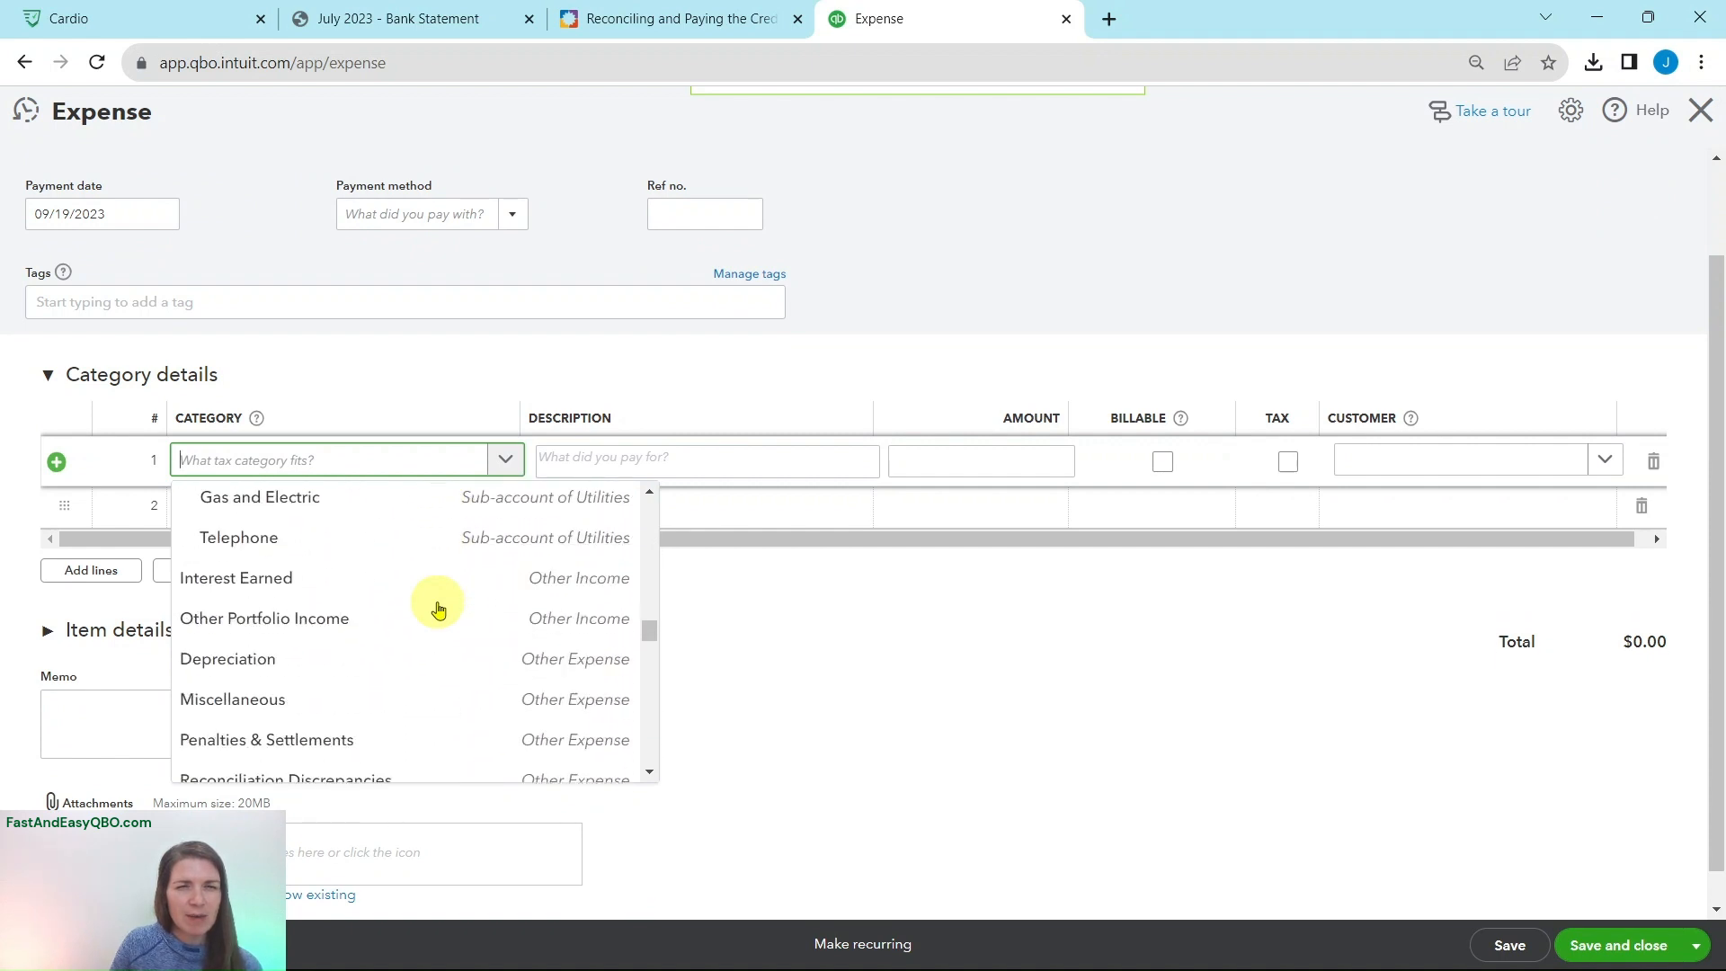
{"action": "scroll", "coordinate": [438, 609], "scroll_direction": "down", "scroll_amount": 5}
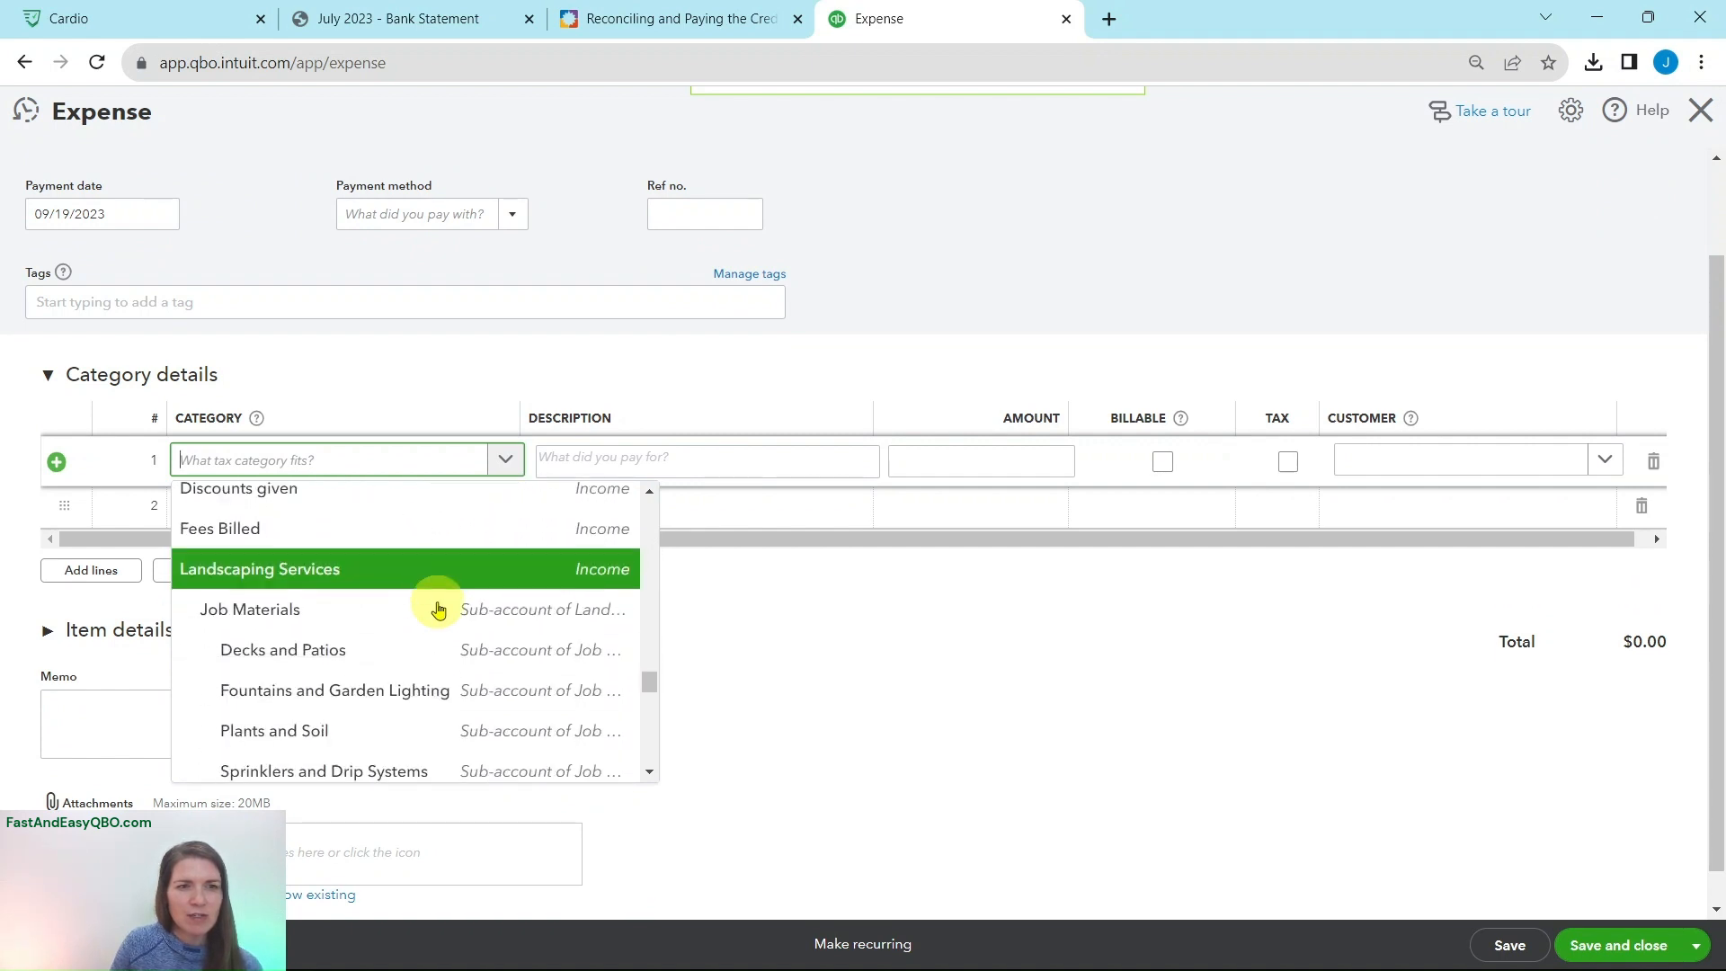
{"action": "scroll", "coordinate": [440, 612], "scroll_direction": "up", "scroll_amount": 3}
{"action": "left_click_drag", "start_coordinate": [649, 663], "coordinate": [644, 500]}
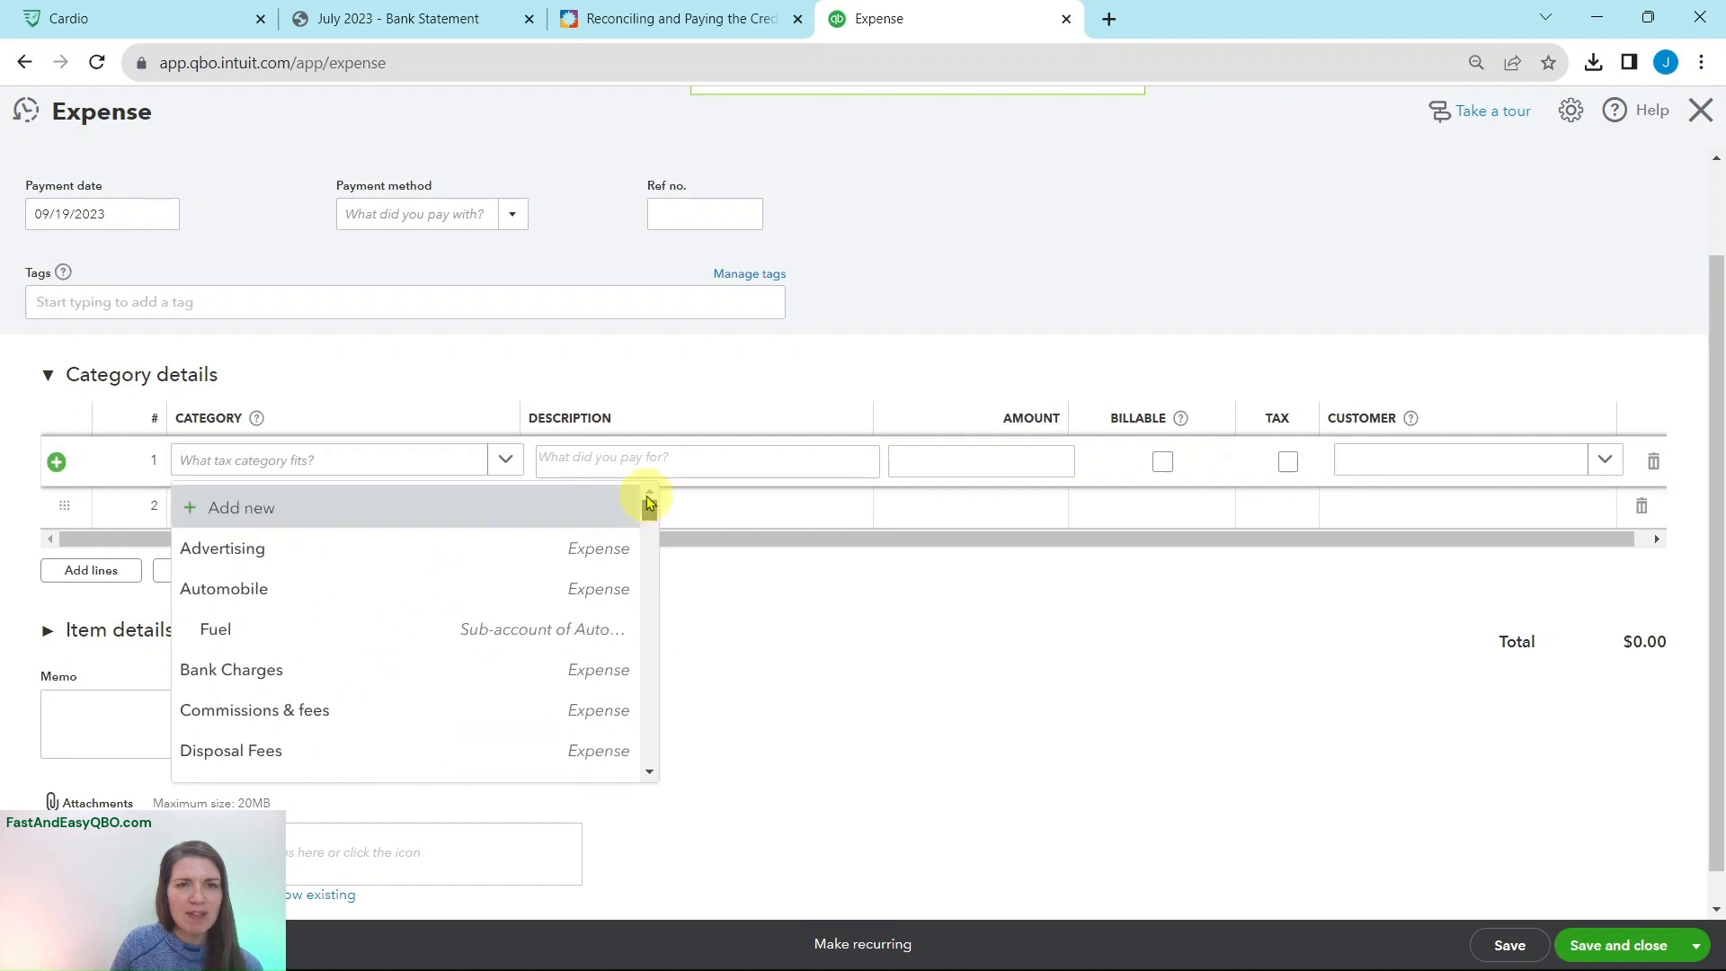
{"action": "left_click", "coordinate": [409, 463]}
{"action": "type", "text": "v"}
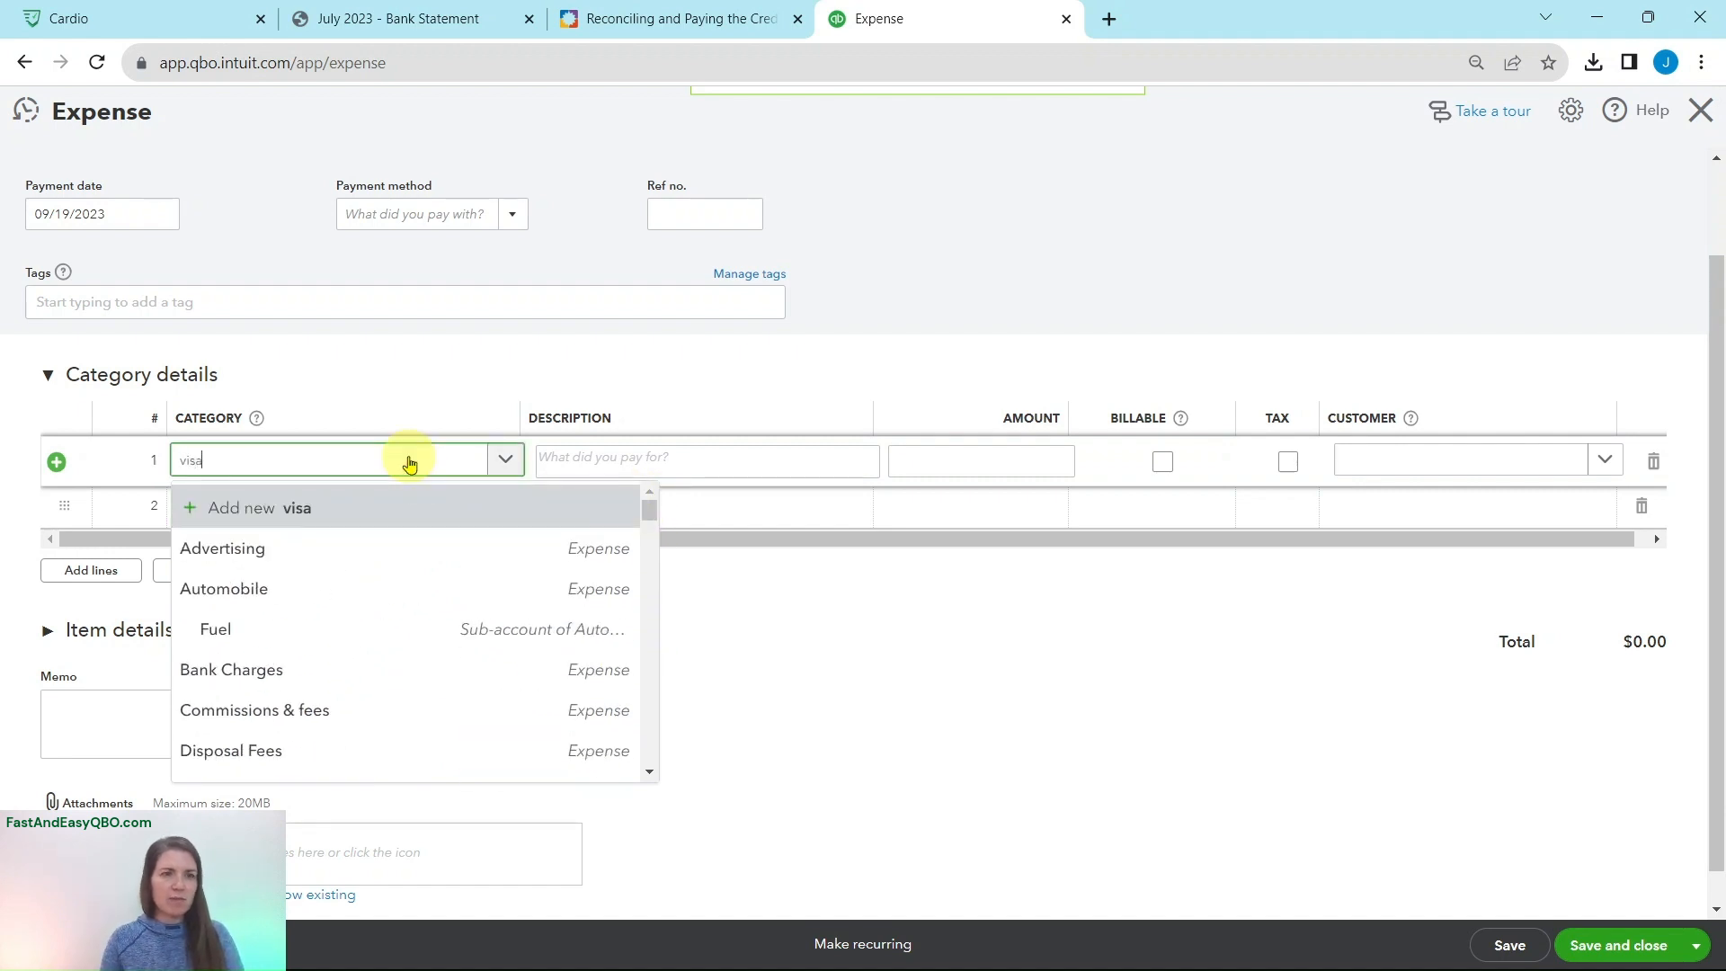
{"action": "type", "text": "isa"}
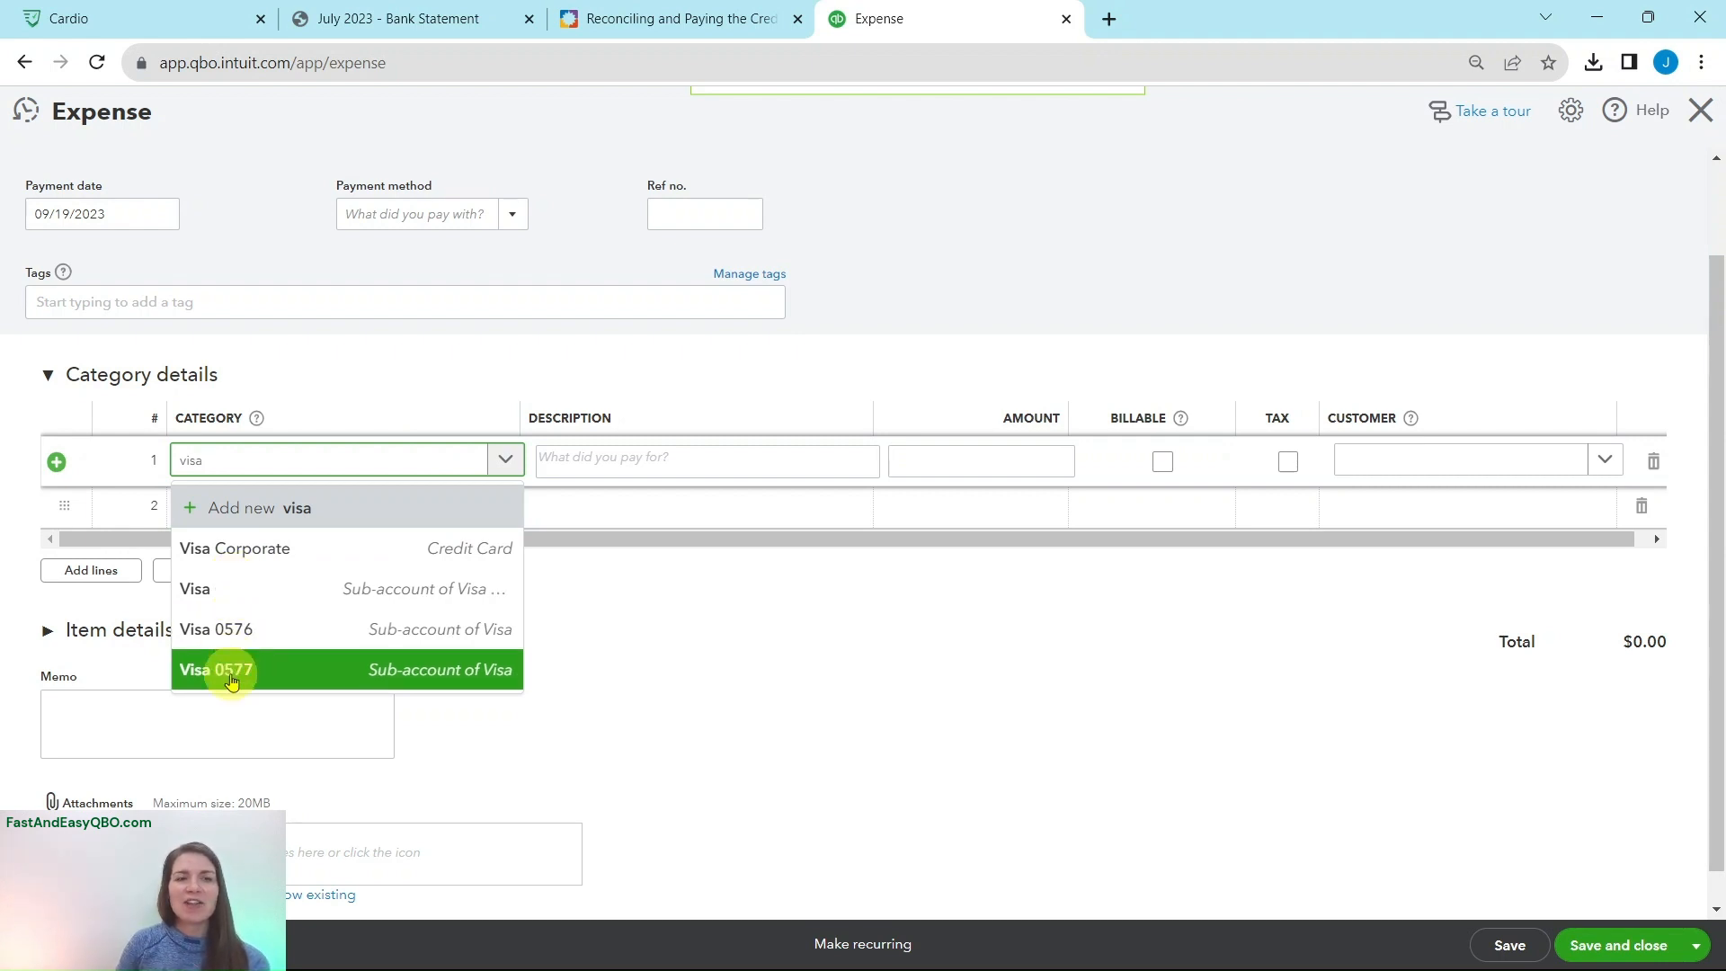
{"action": "left_click", "coordinate": [258, 592]}
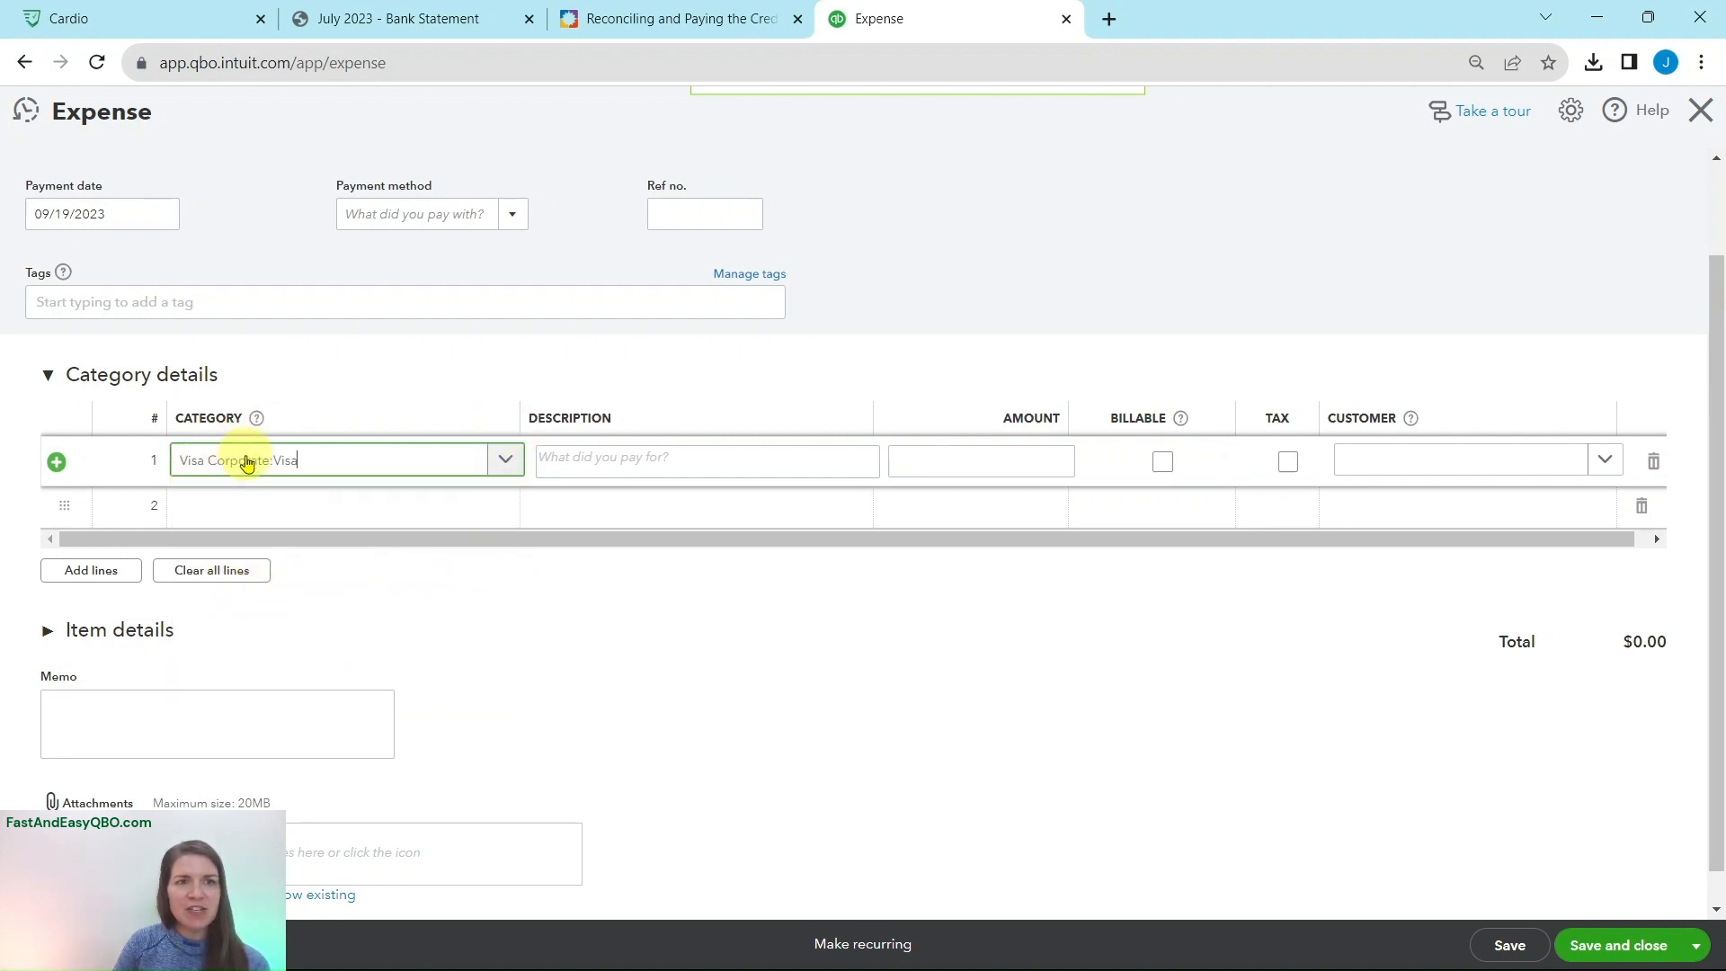
Step: Check the first card's subtotal in the exercise and Visa statement, and enter 2315 as the first line's amount in QuickBooks
{"action": "left_click", "coordinate": [597, 19]}
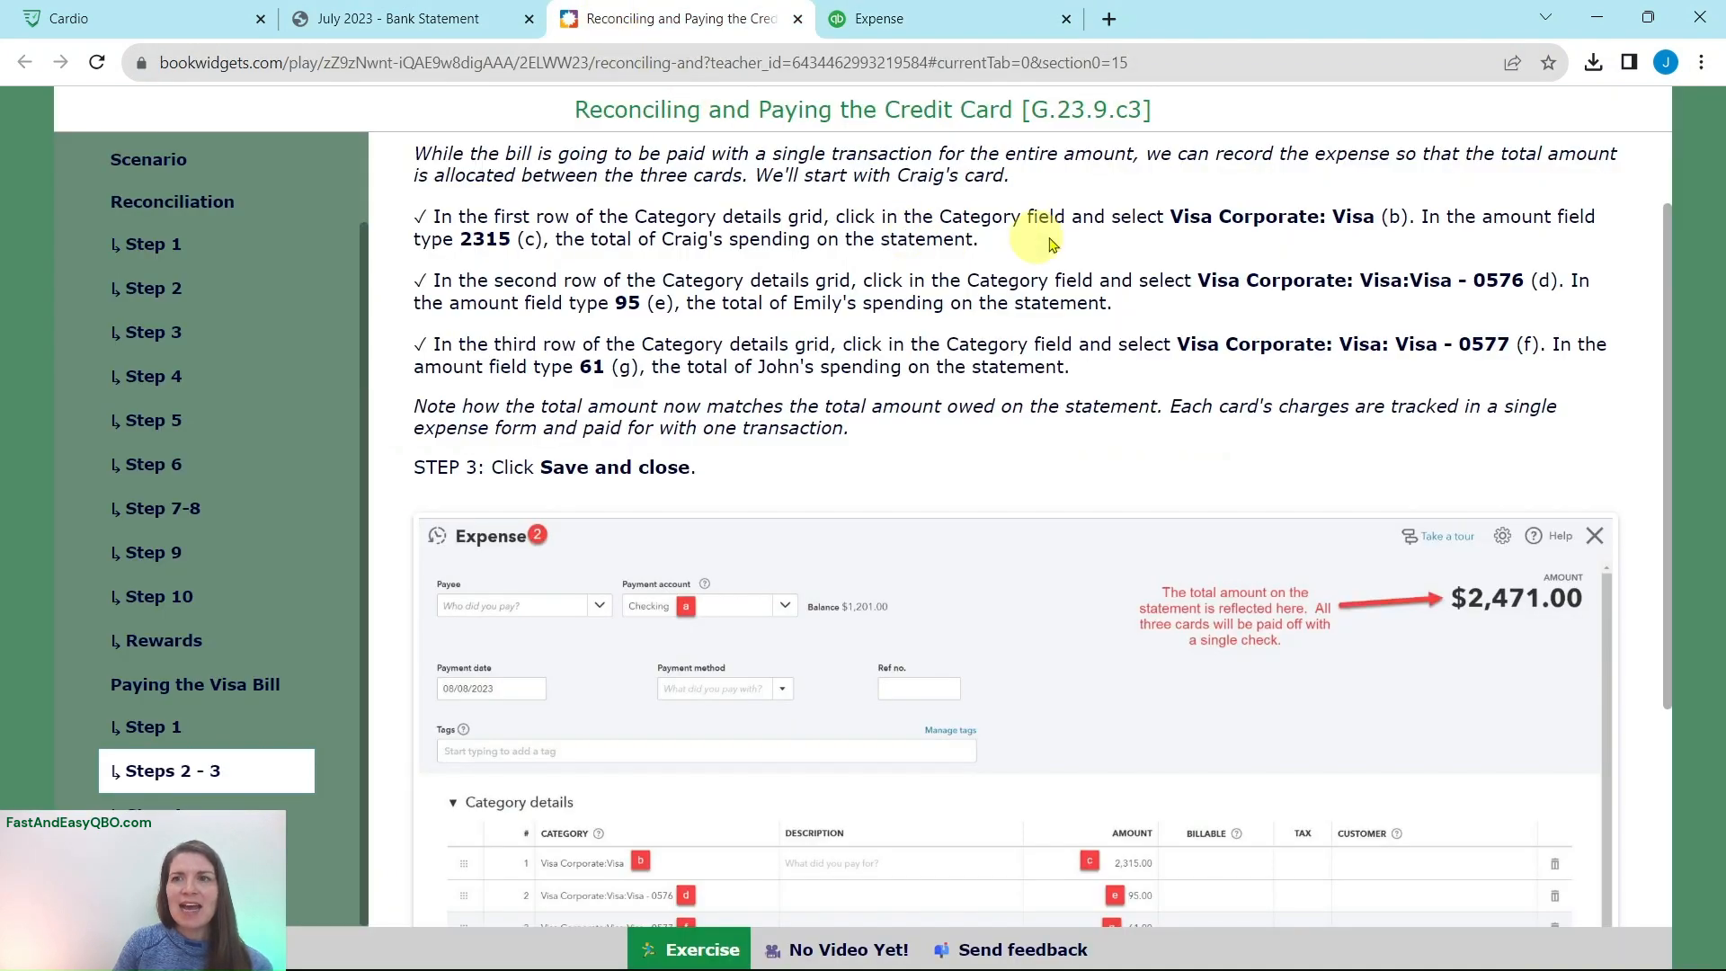
{"action": "left_click", "coordinate": [431, 19]}
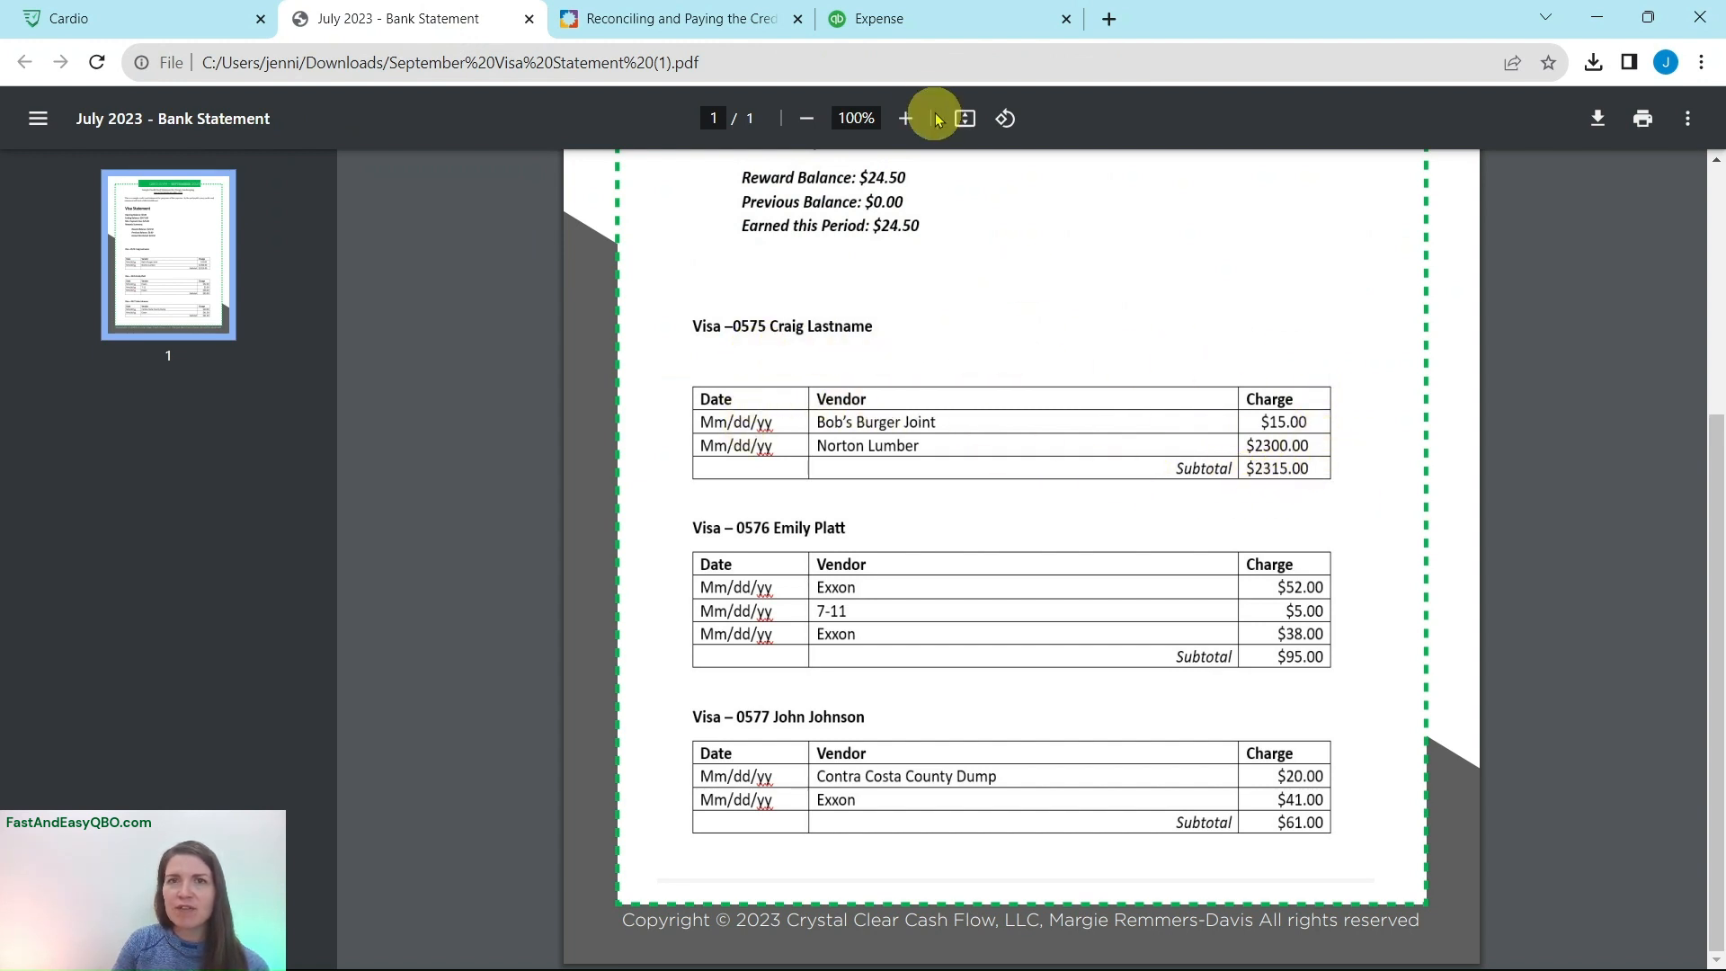
{"action": "left_click", "coordinate": [845, 19]}
{"action": "left_click", "coordinate": [1025, 457]}
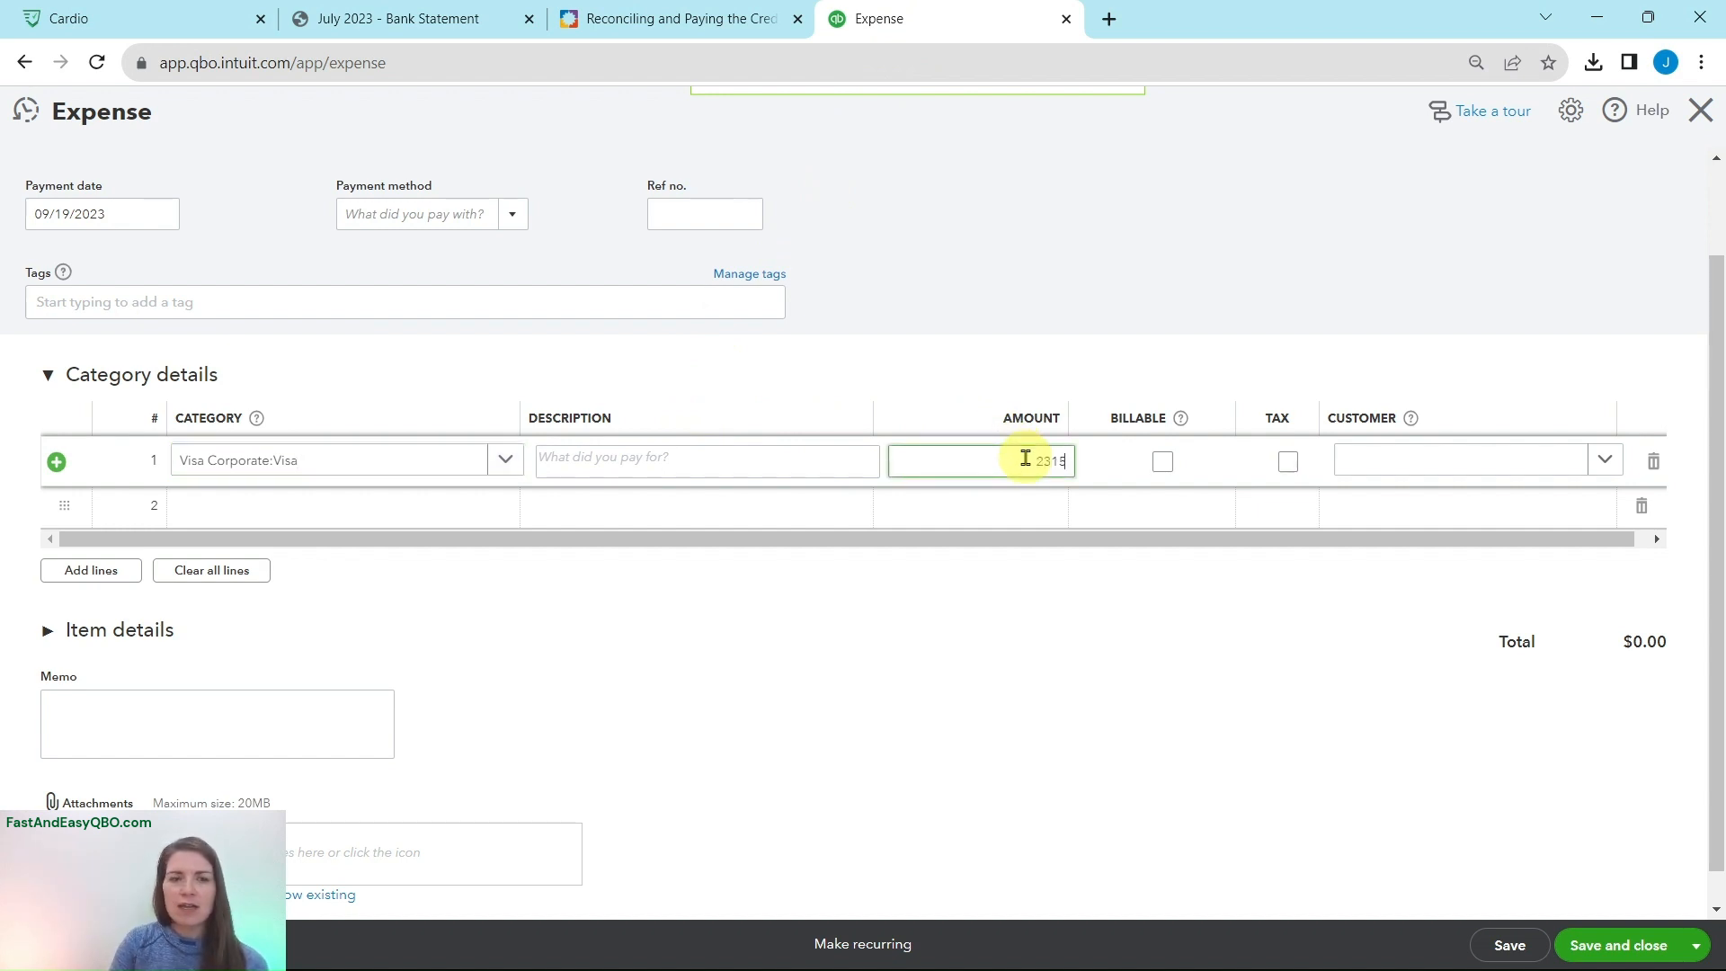
{"action": "key", "text": "Tab"}
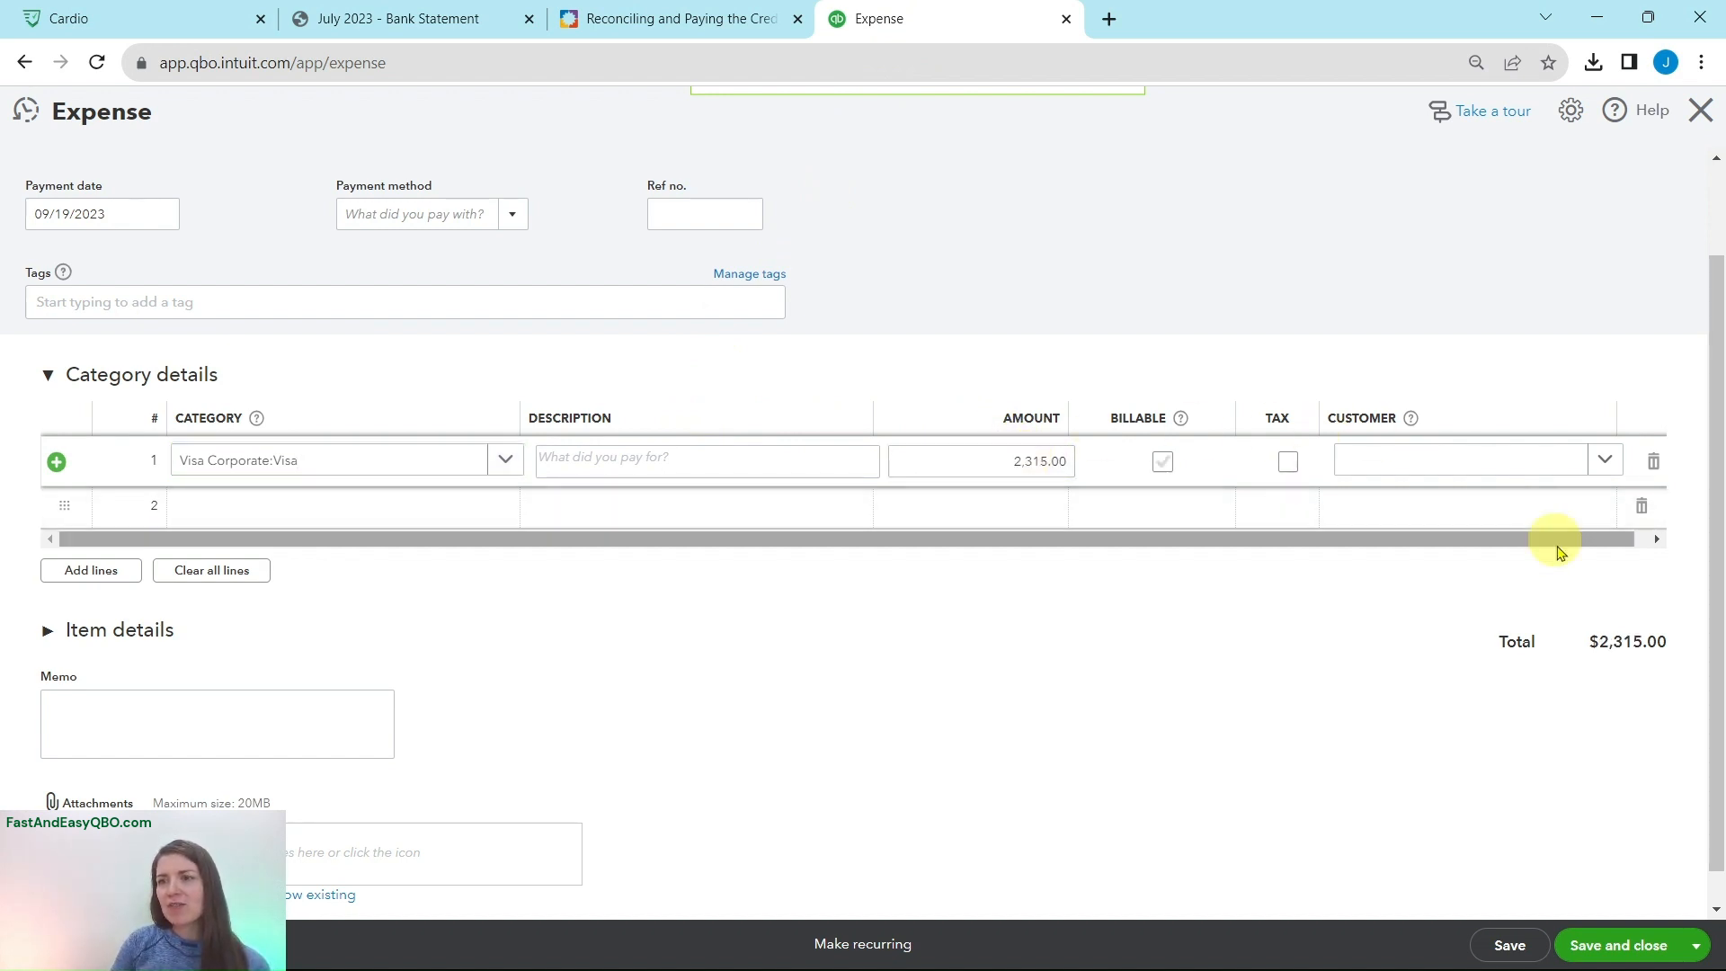
{"action": "scroll", "coordinate": [1583, 686], "scroll_direction": "up", "scroll_amount": 2}
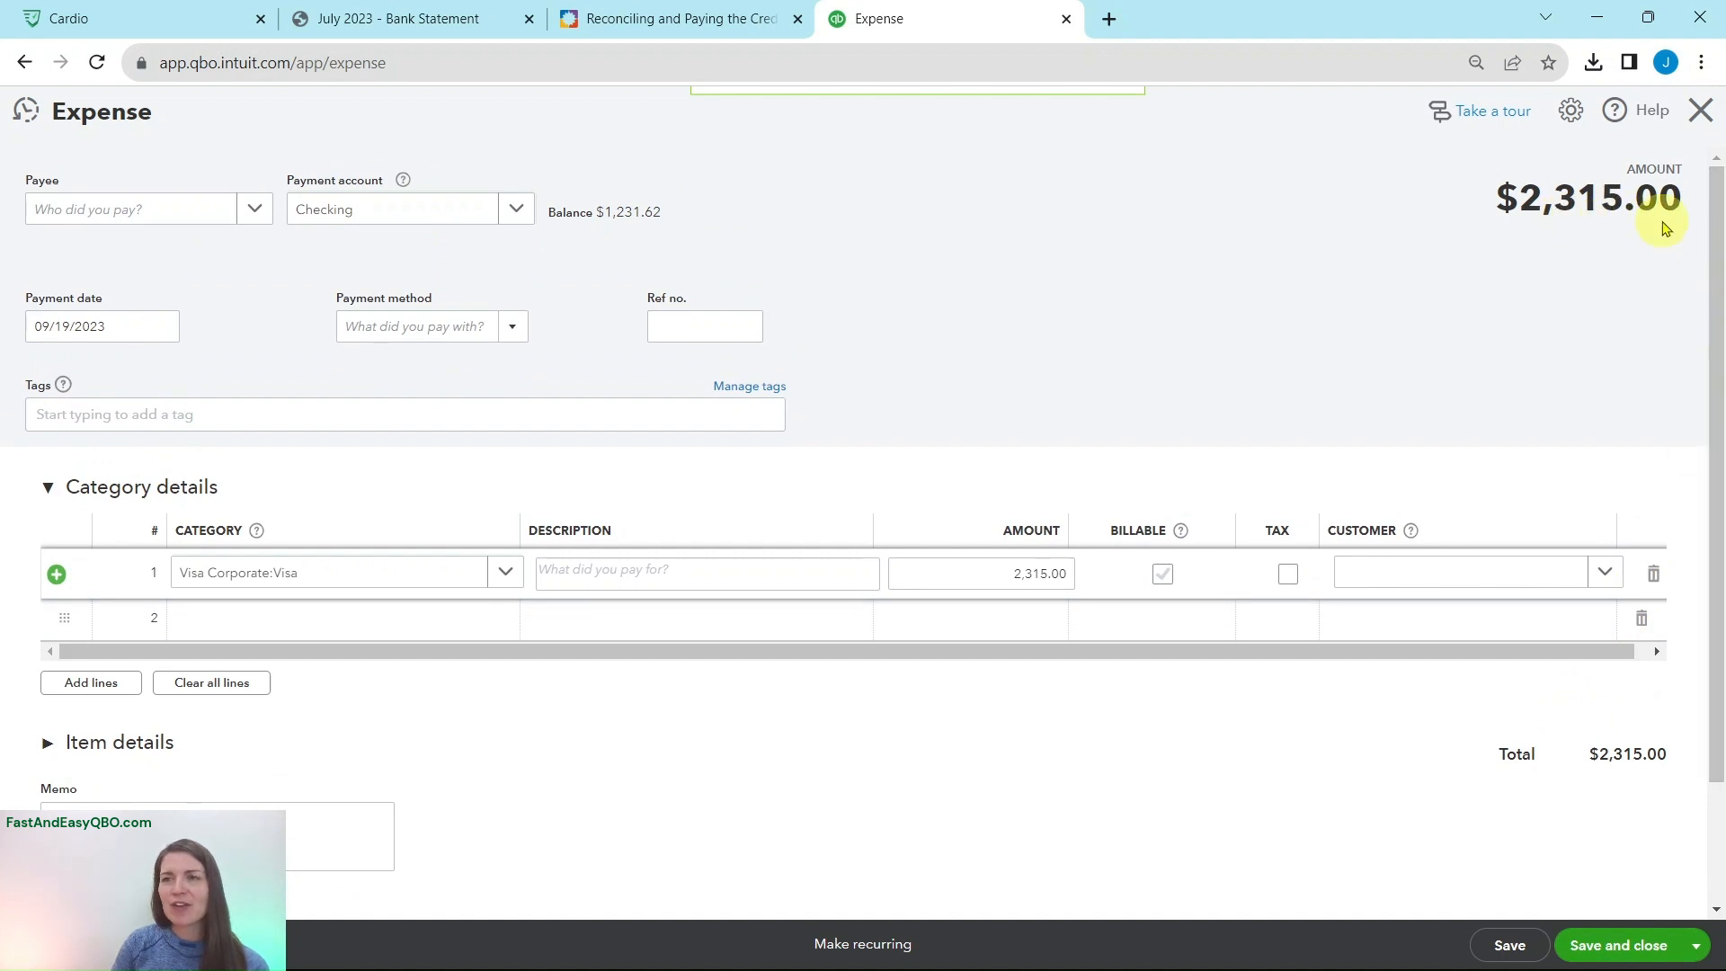
Step: Following the exercise's Step 2, set the QuickBooks expense's second line category to Visa Corporate:Visa:Visa 0576
{"action": "left_click", "coordinate": [713, 27]}
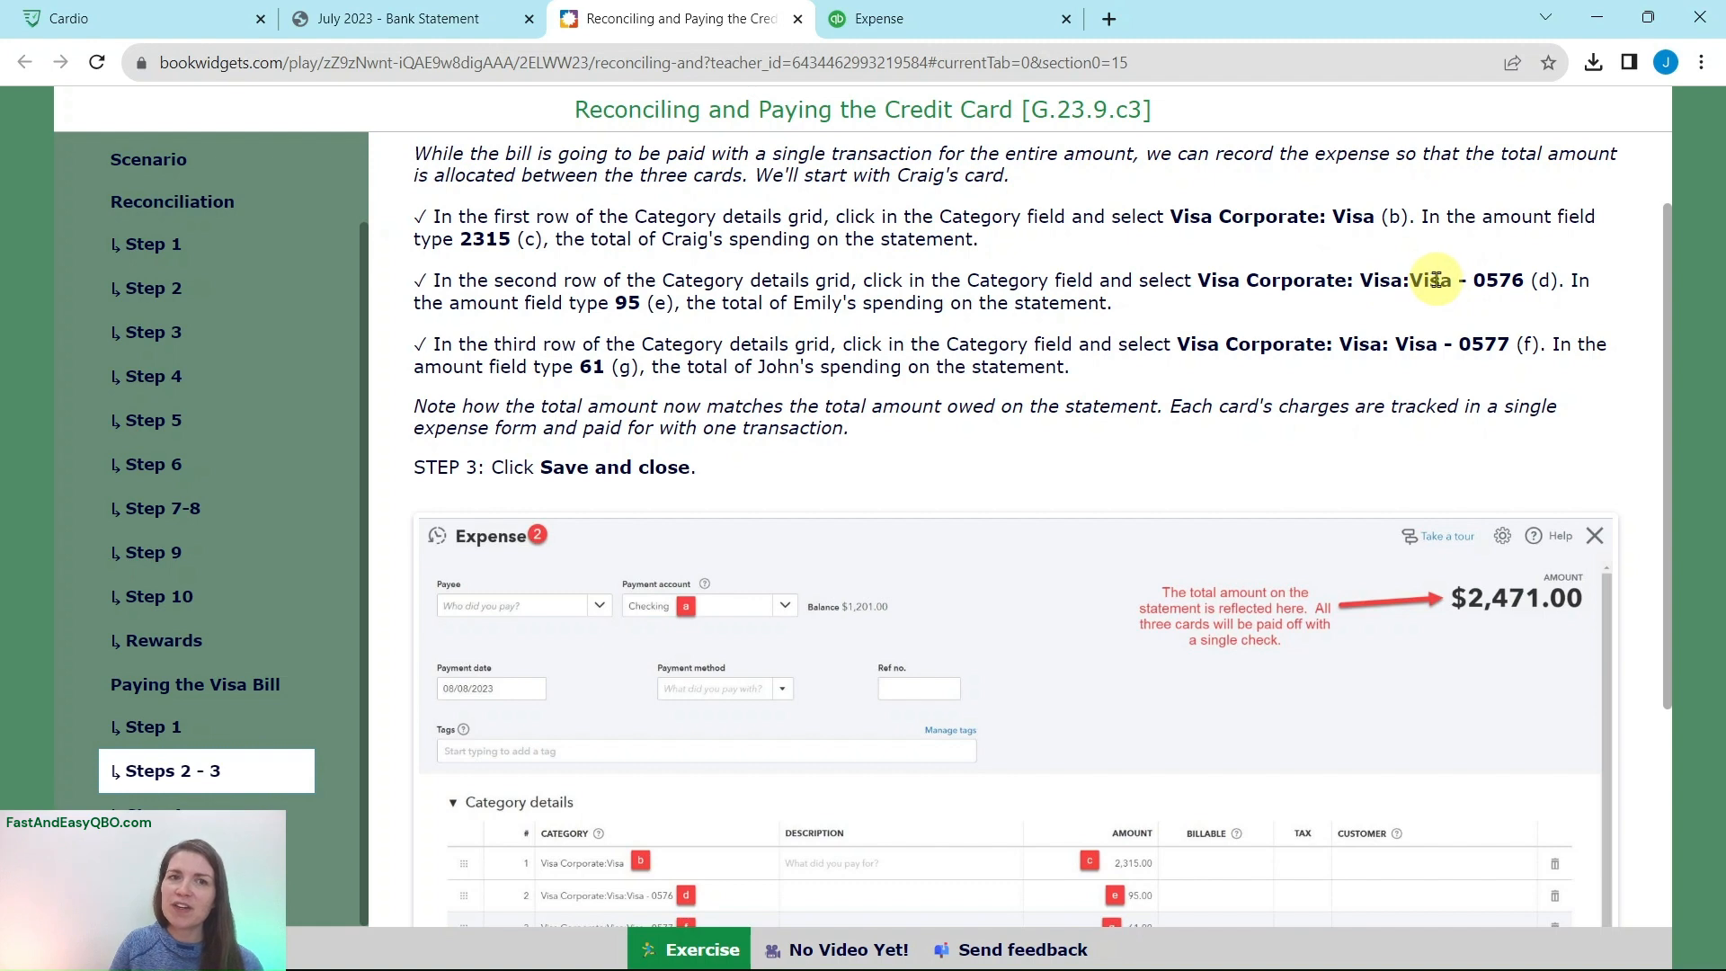
{"action": "left_click", "coordinate": [908, 23]}
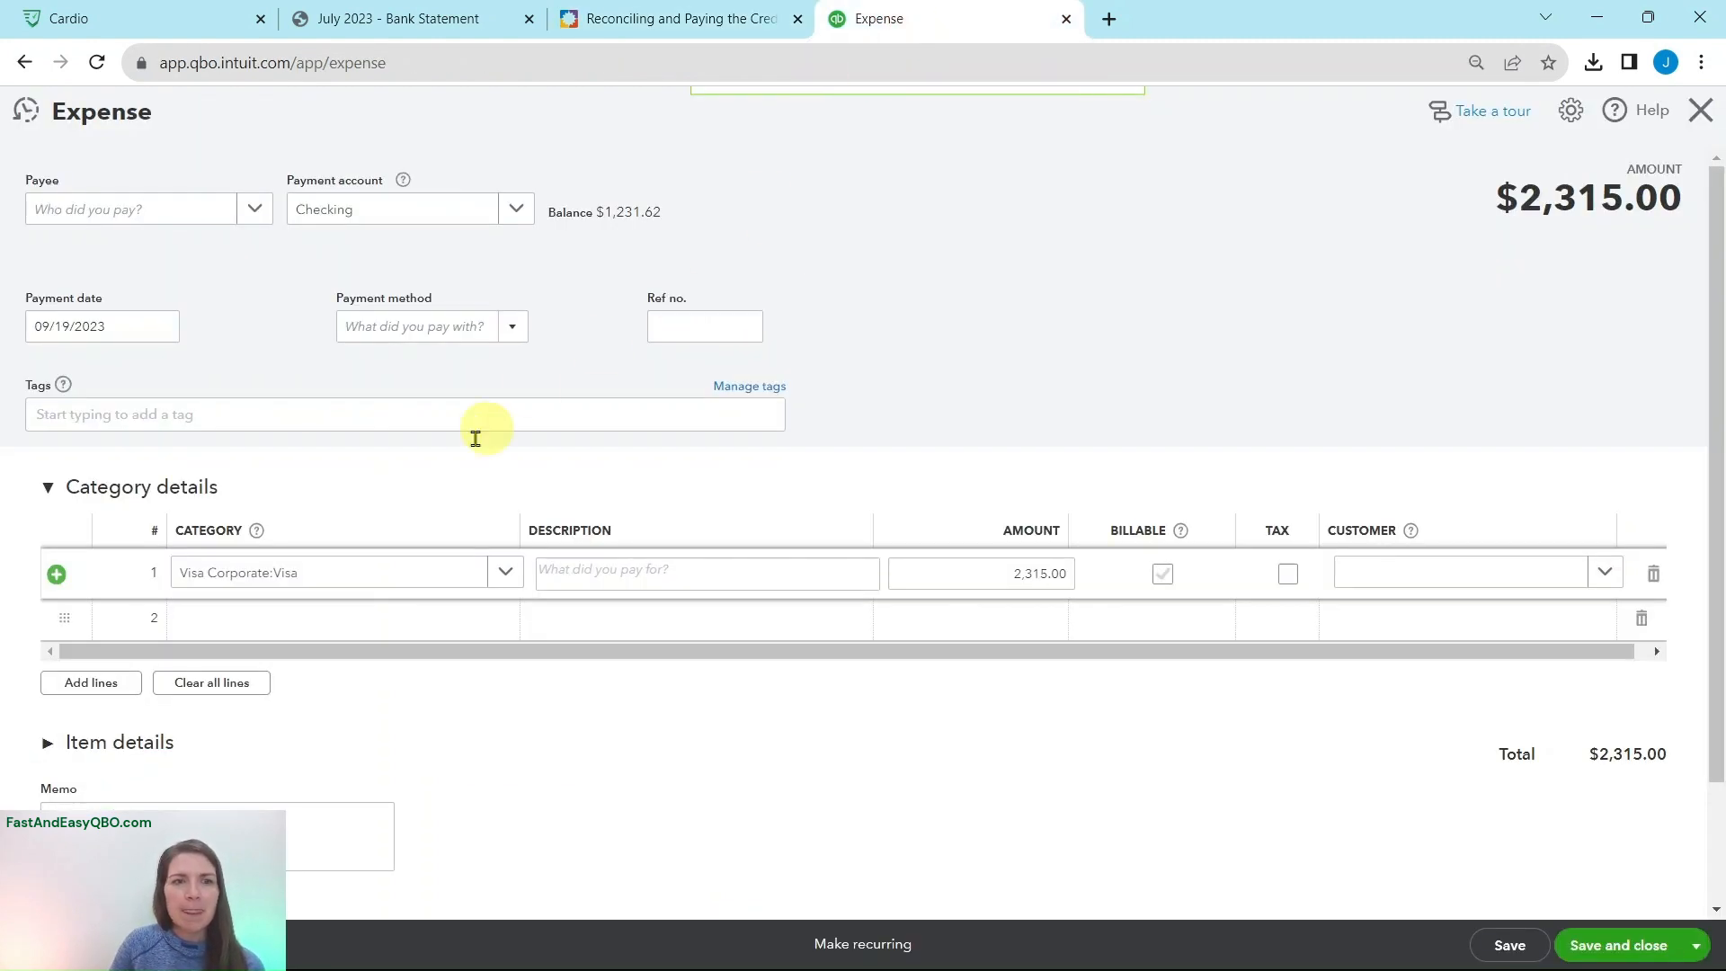
{"action": "left_click", "coordinate": [221, 618]}
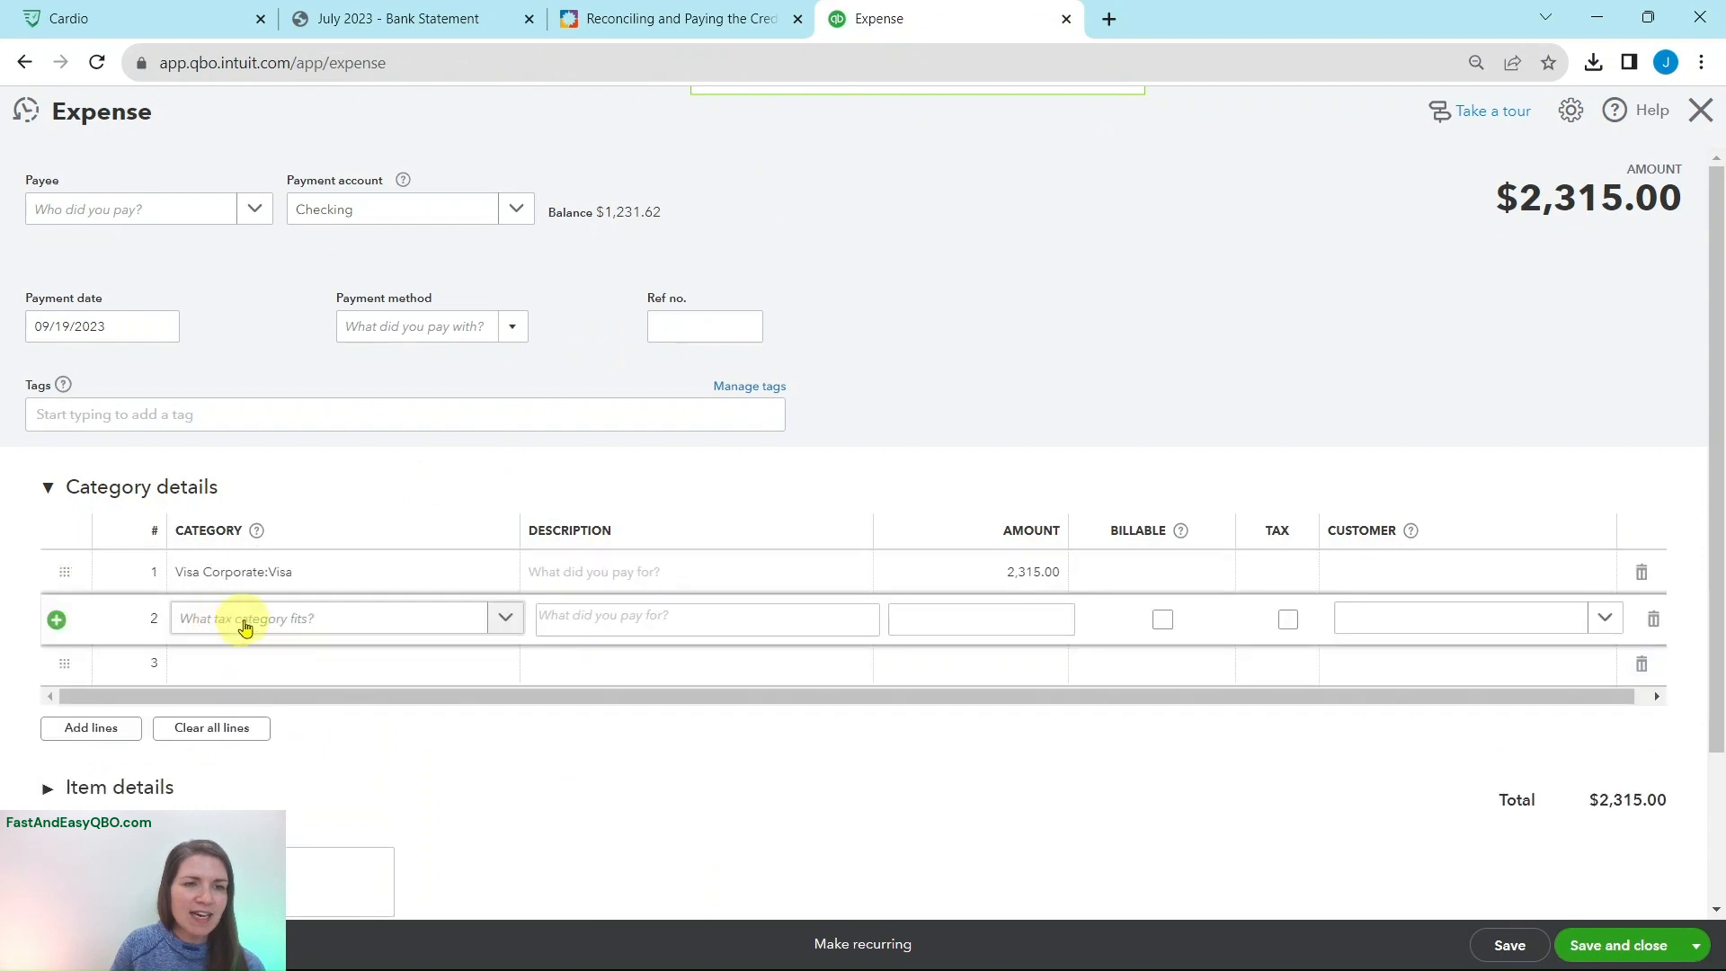
{"action": "left_click", "coordinate": [310, 627]}
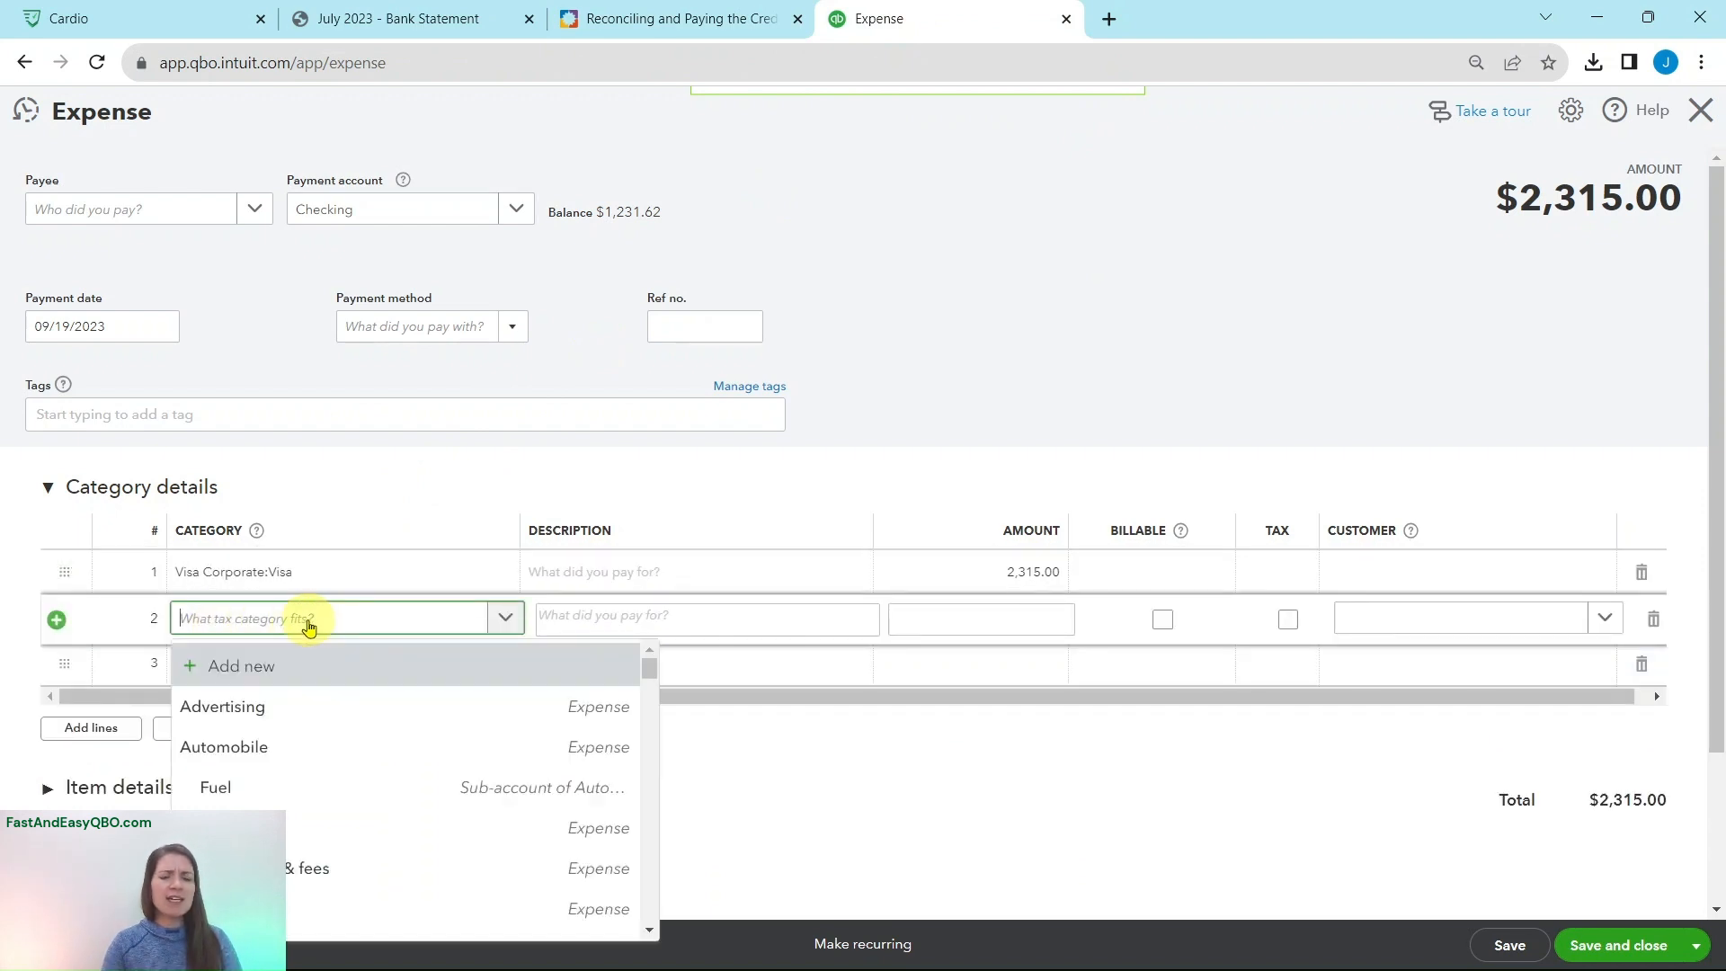
{"action": "type", "text": "visa"}
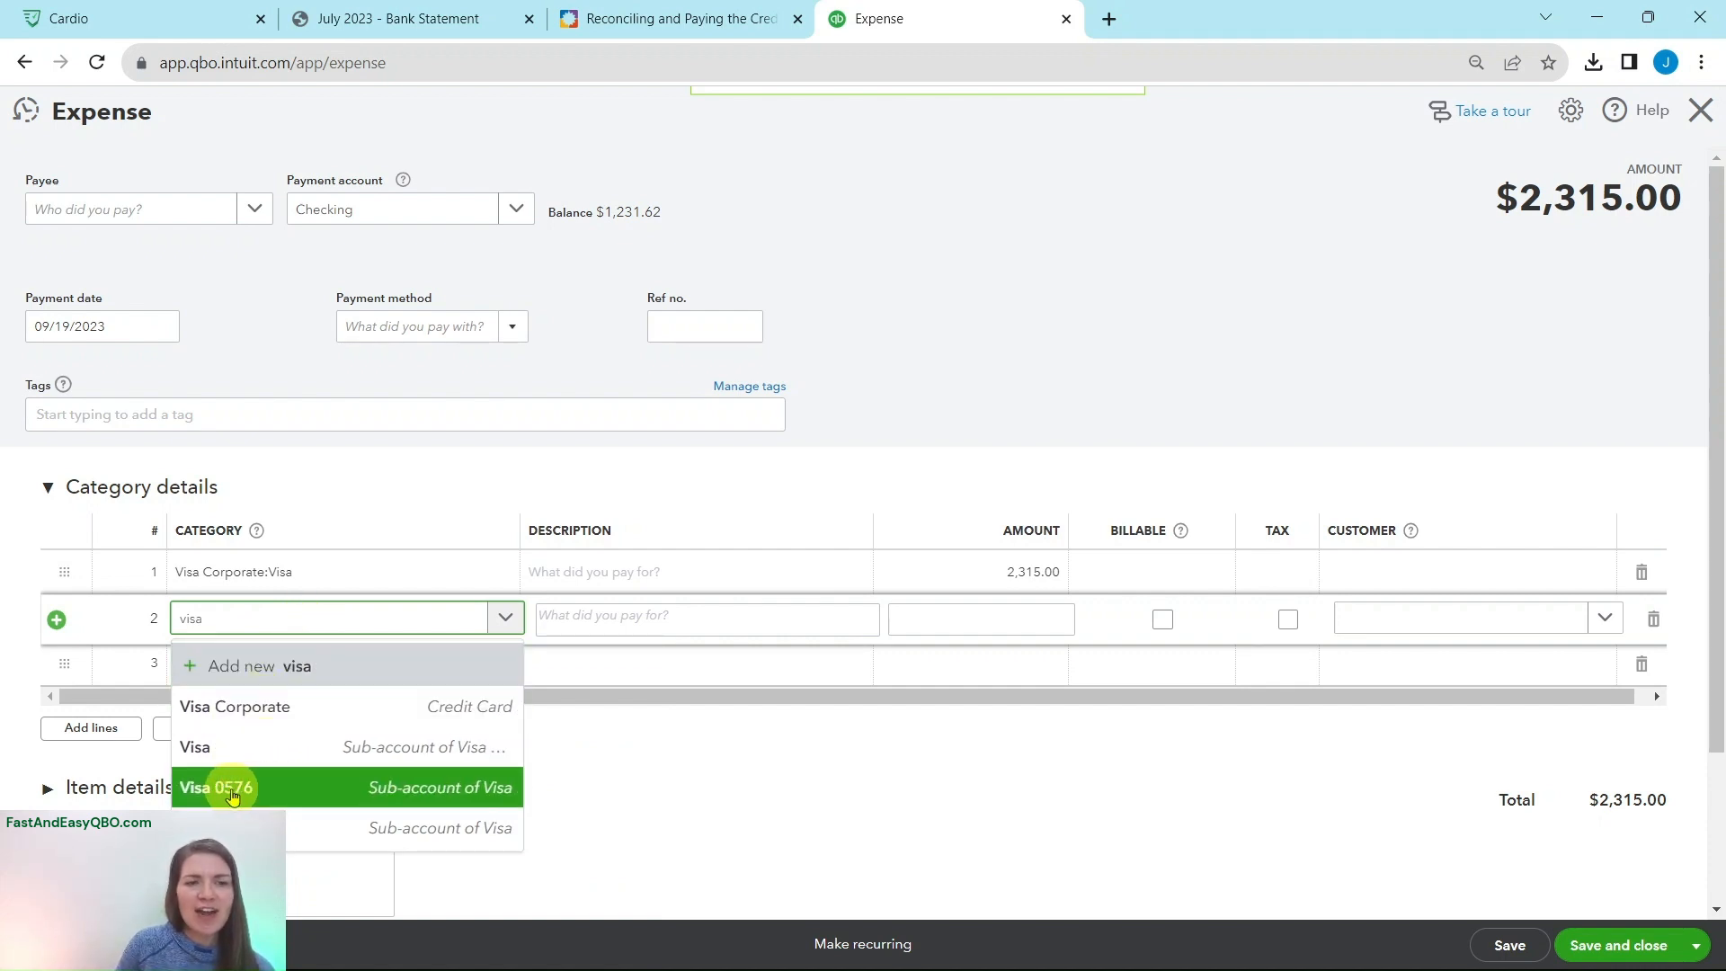
{"action": "left_click", "coordinate": [300, 791]}
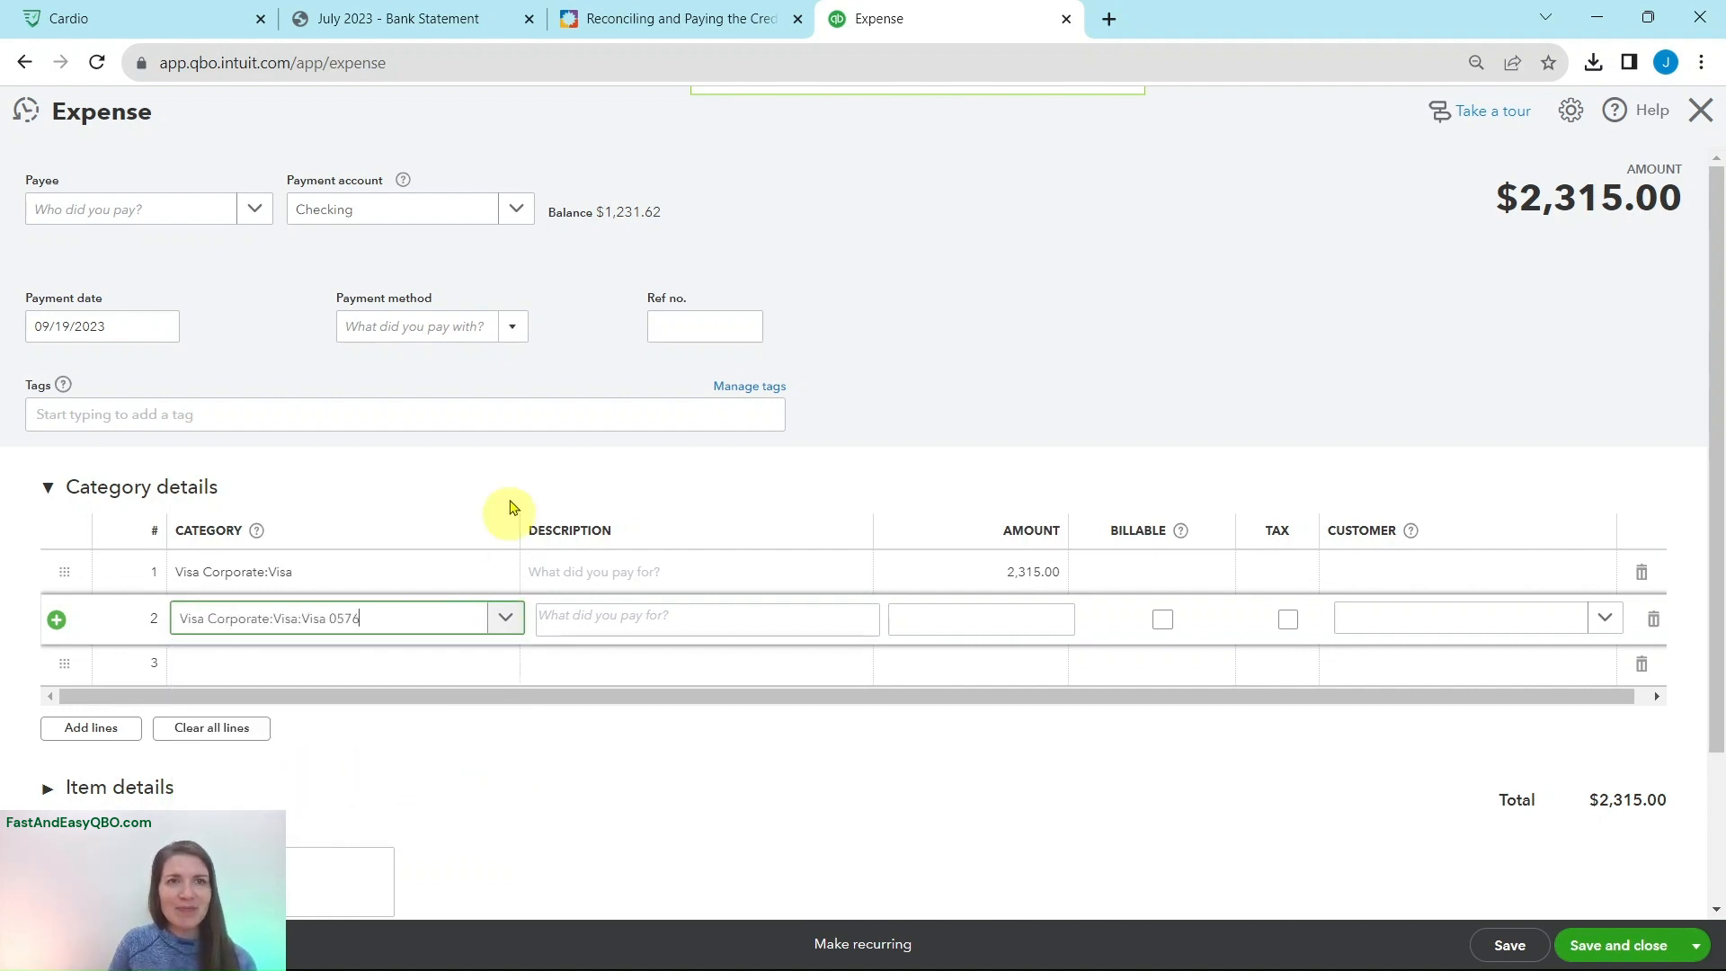
Step: Check the Visa 0576 card's subtotal on the Visa statement and enter 95 as the QuickBooks expense's second line amount
{"action": "left_click", "coordinate": [449, 18]}
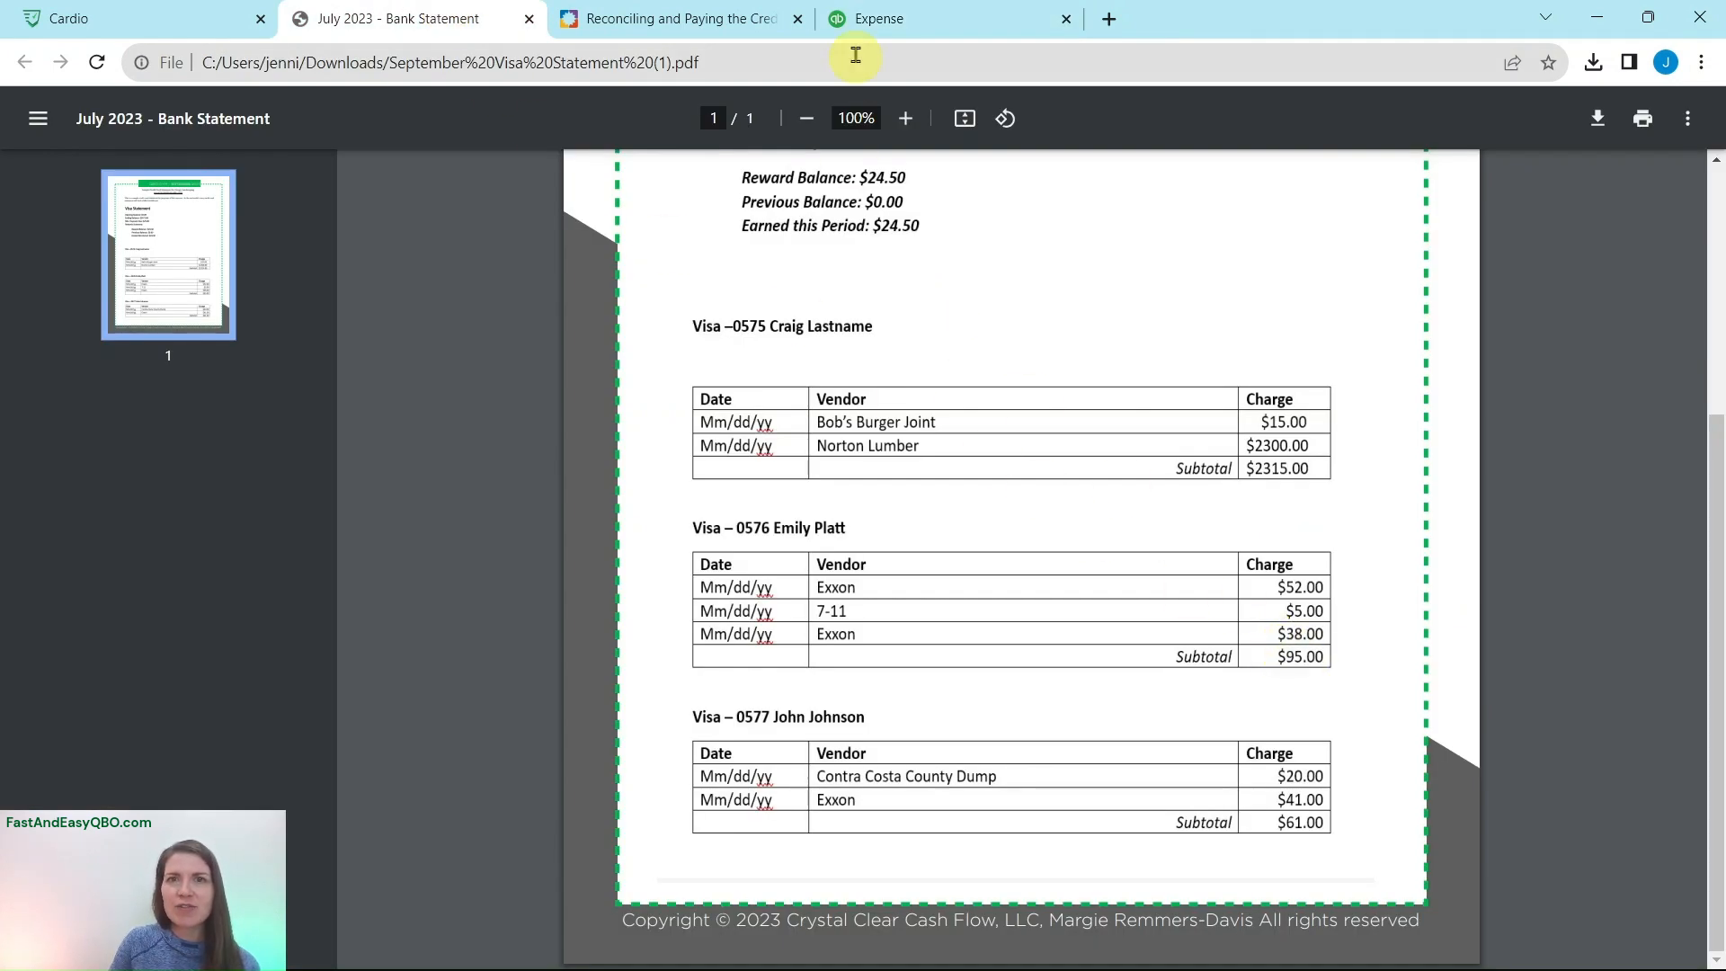
{"action": "left_click", "coordinate": [870, 18]}
{"action": "left_click", "coordinate": [987, 625]}
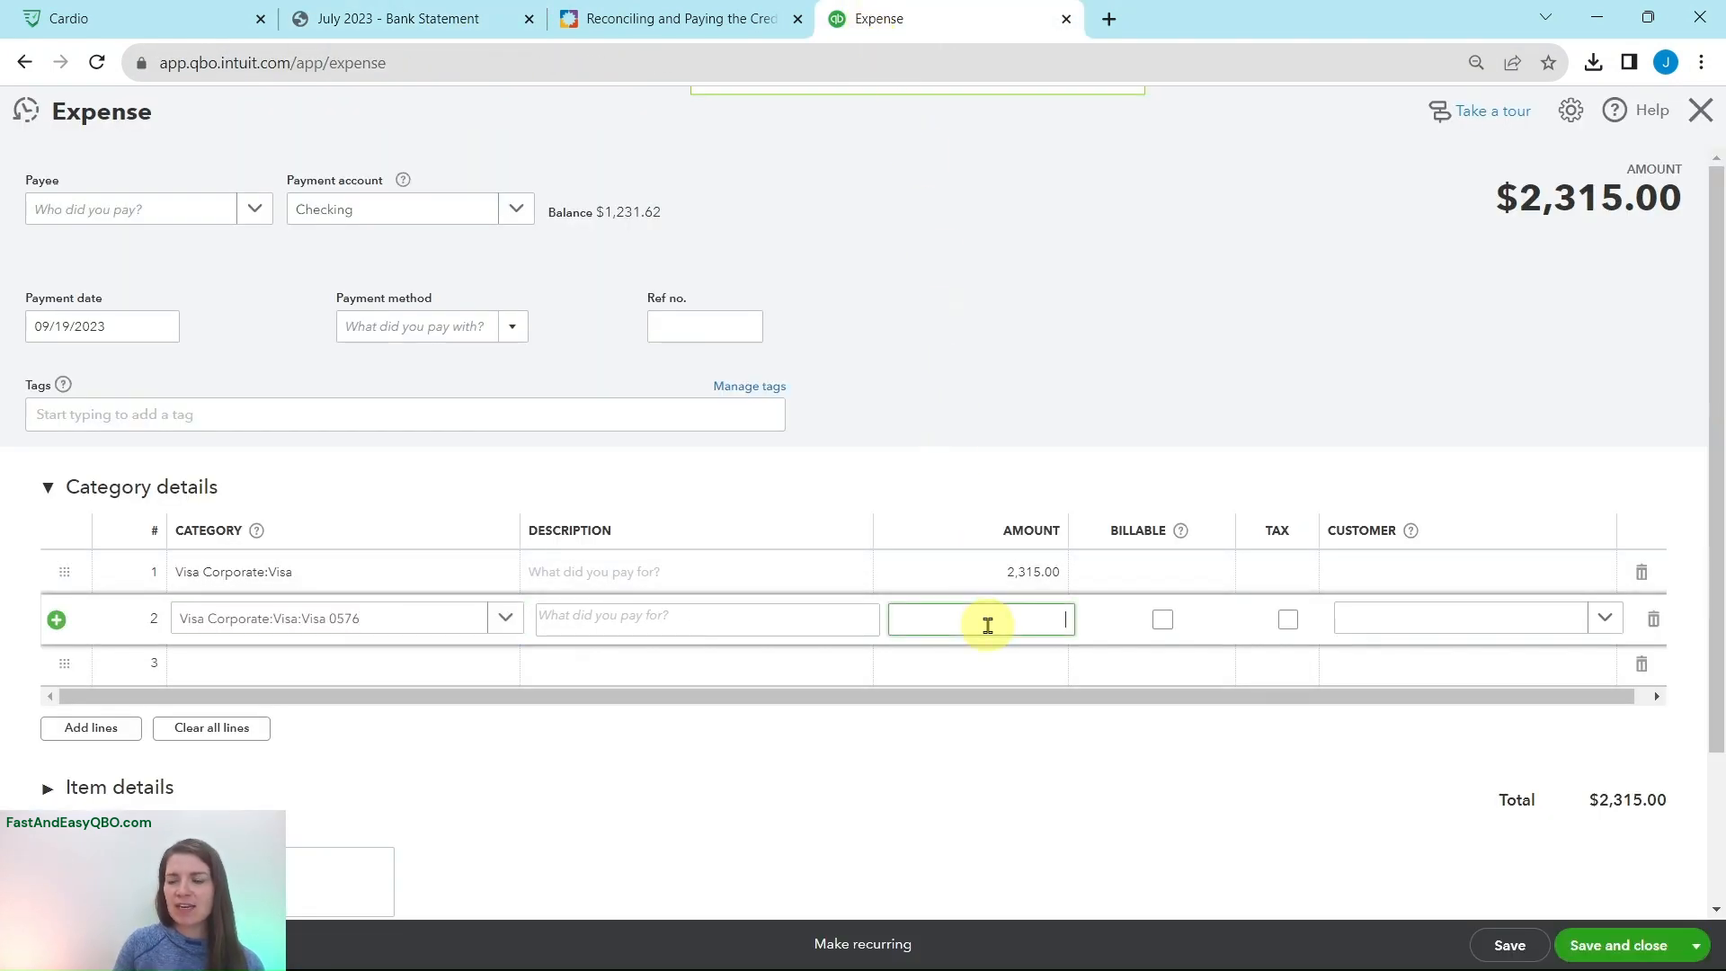
{"action": "key", "text": "Tab"}
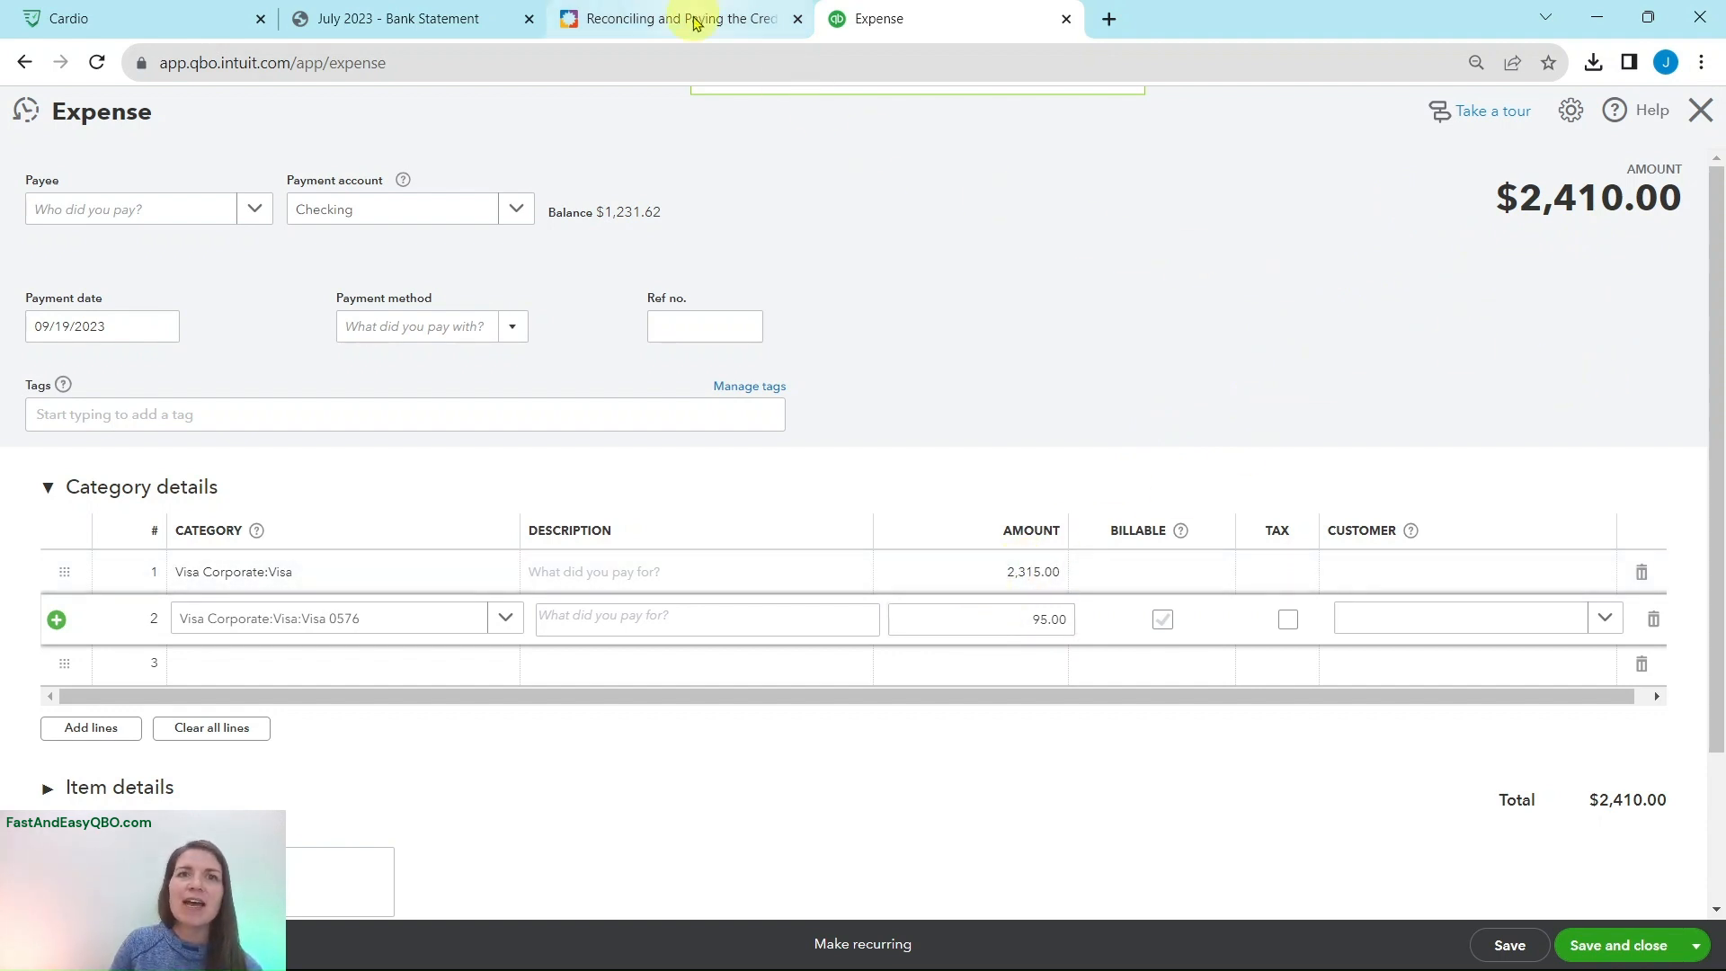
Step: Check the third card's instructions in the exercise and its statement section, and set the expense's third line category to Visa Corporate:Visa:Visa 0577
{"action": "left_click", "coordinate": [710, 20]}
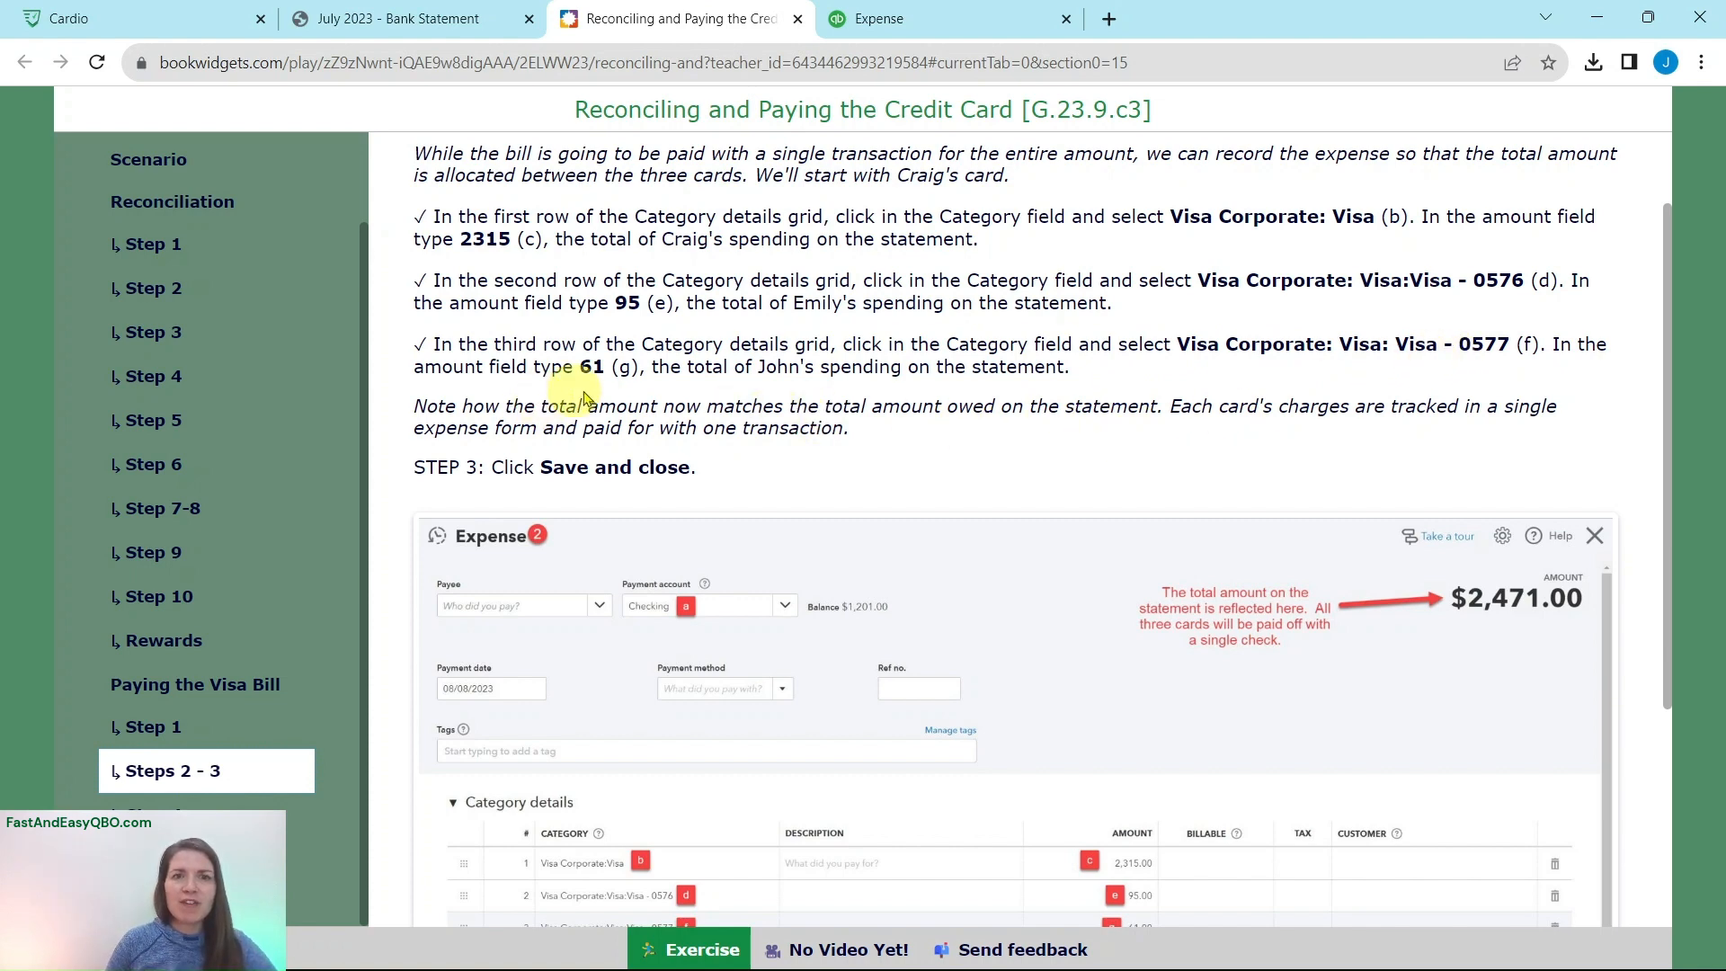
{"action": "left_click", "coordinate": [359, 19]}
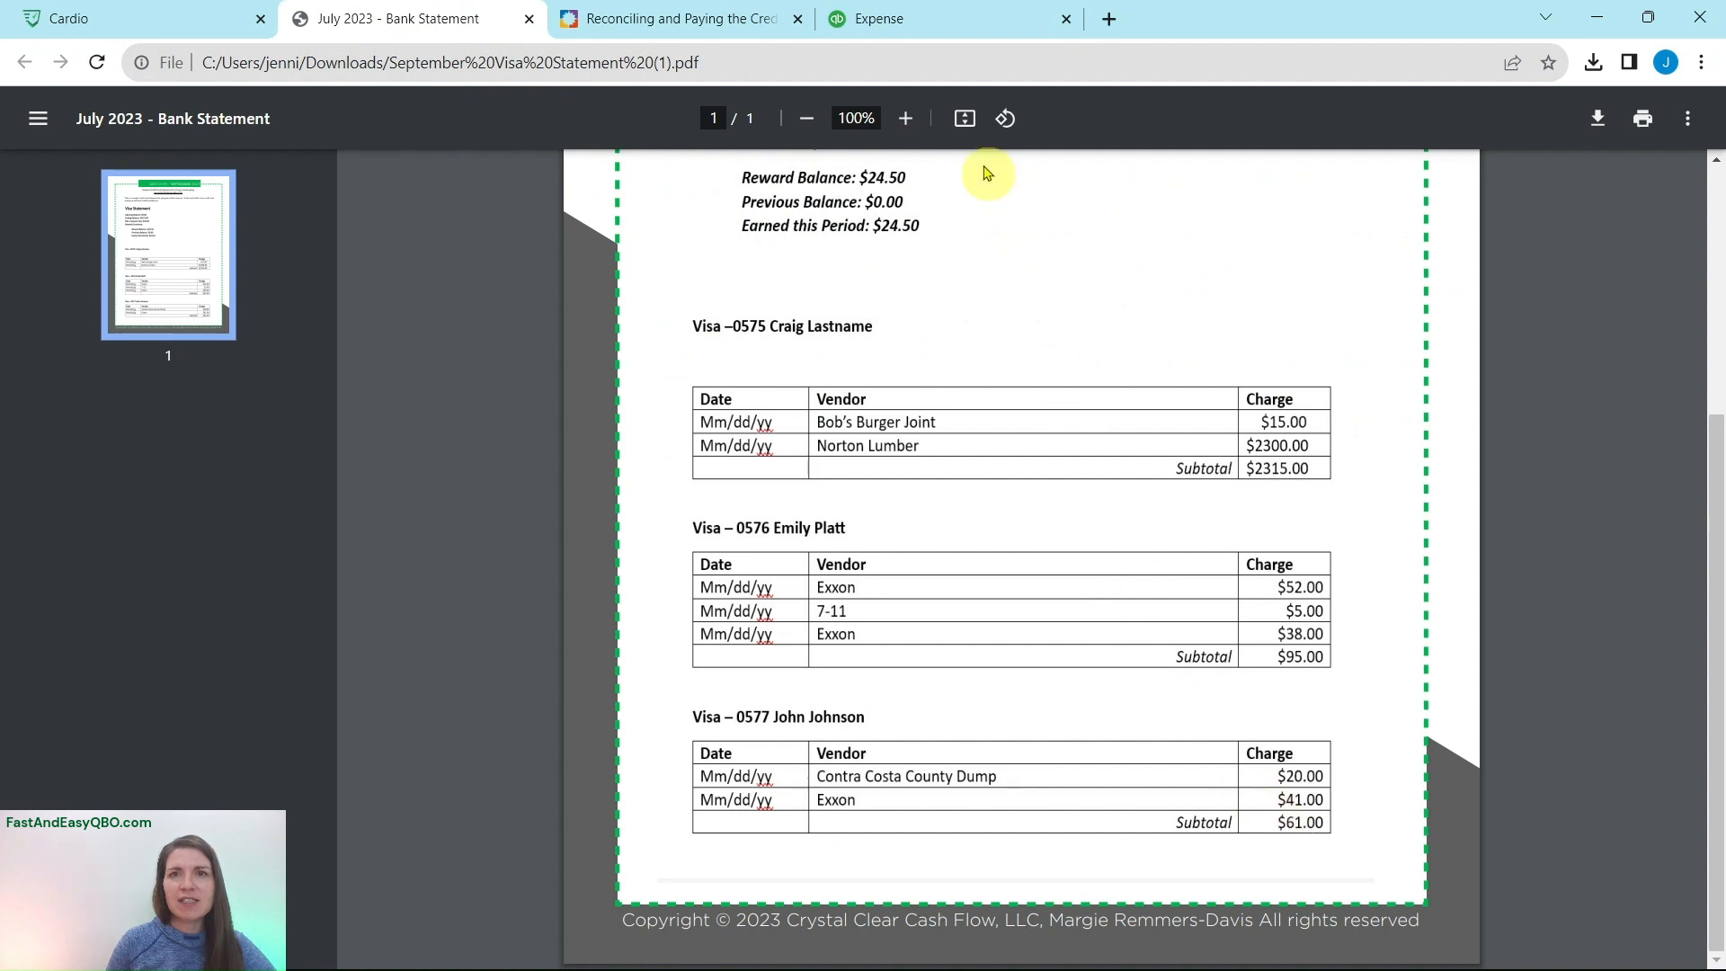
{"action": "left_click", "coordinate": [917, 27]}
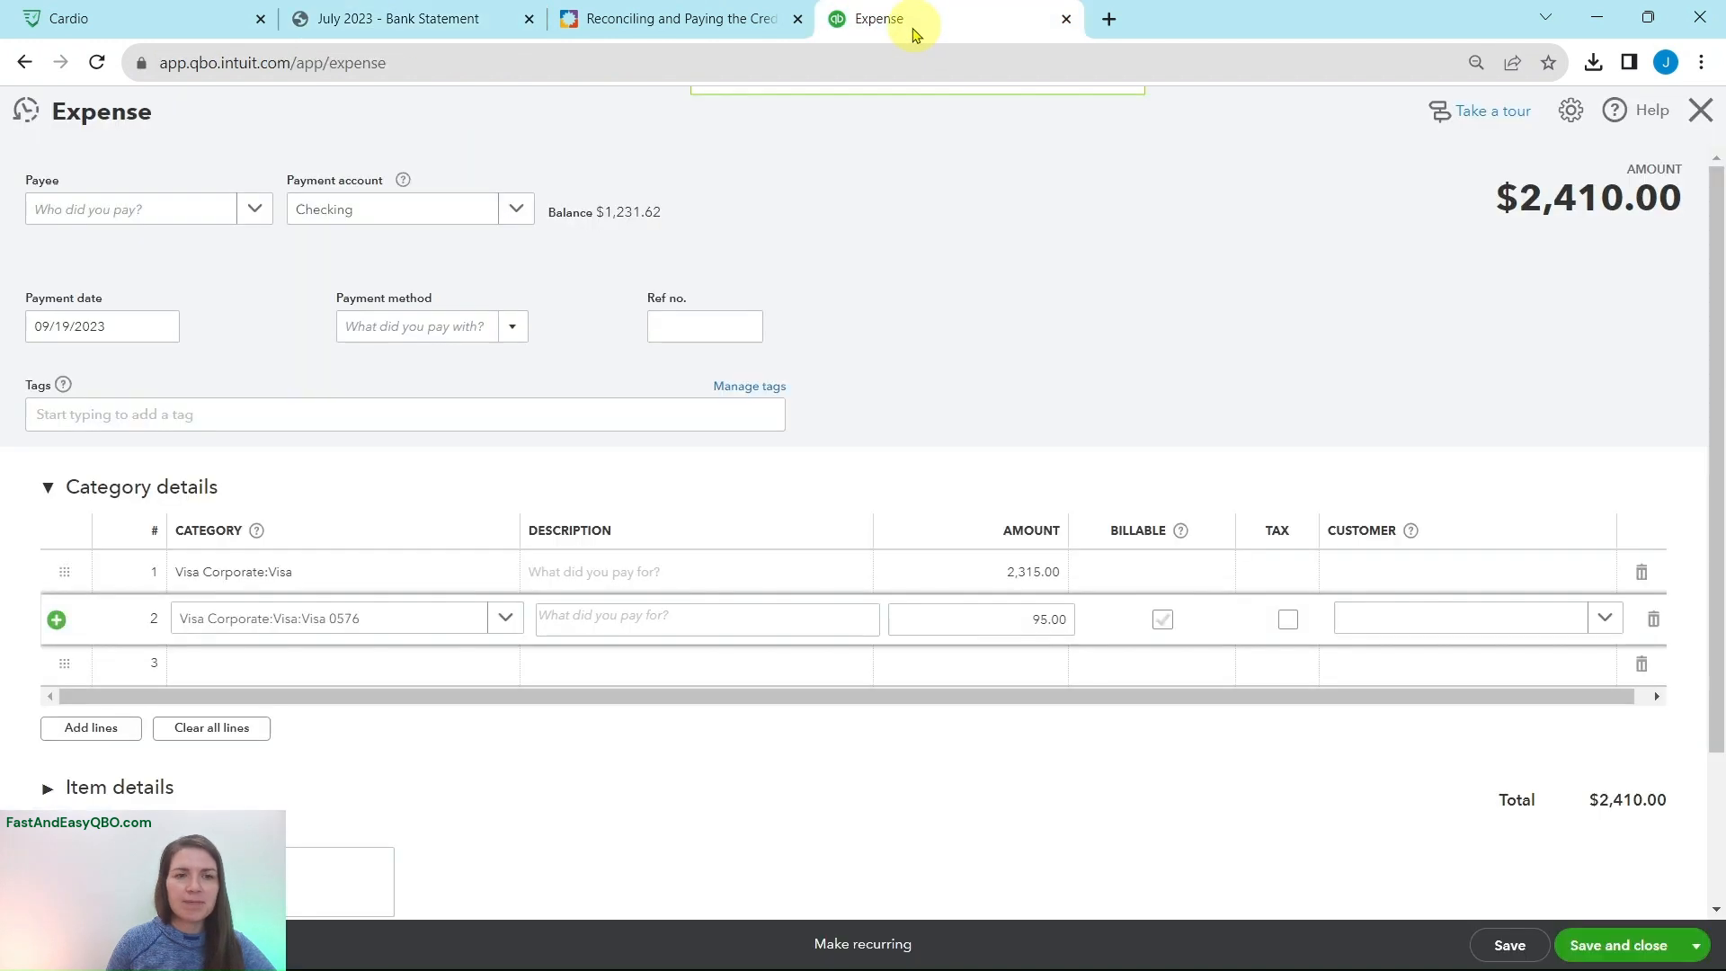
{"action": "left_click", "coordinate": [248, 673]}
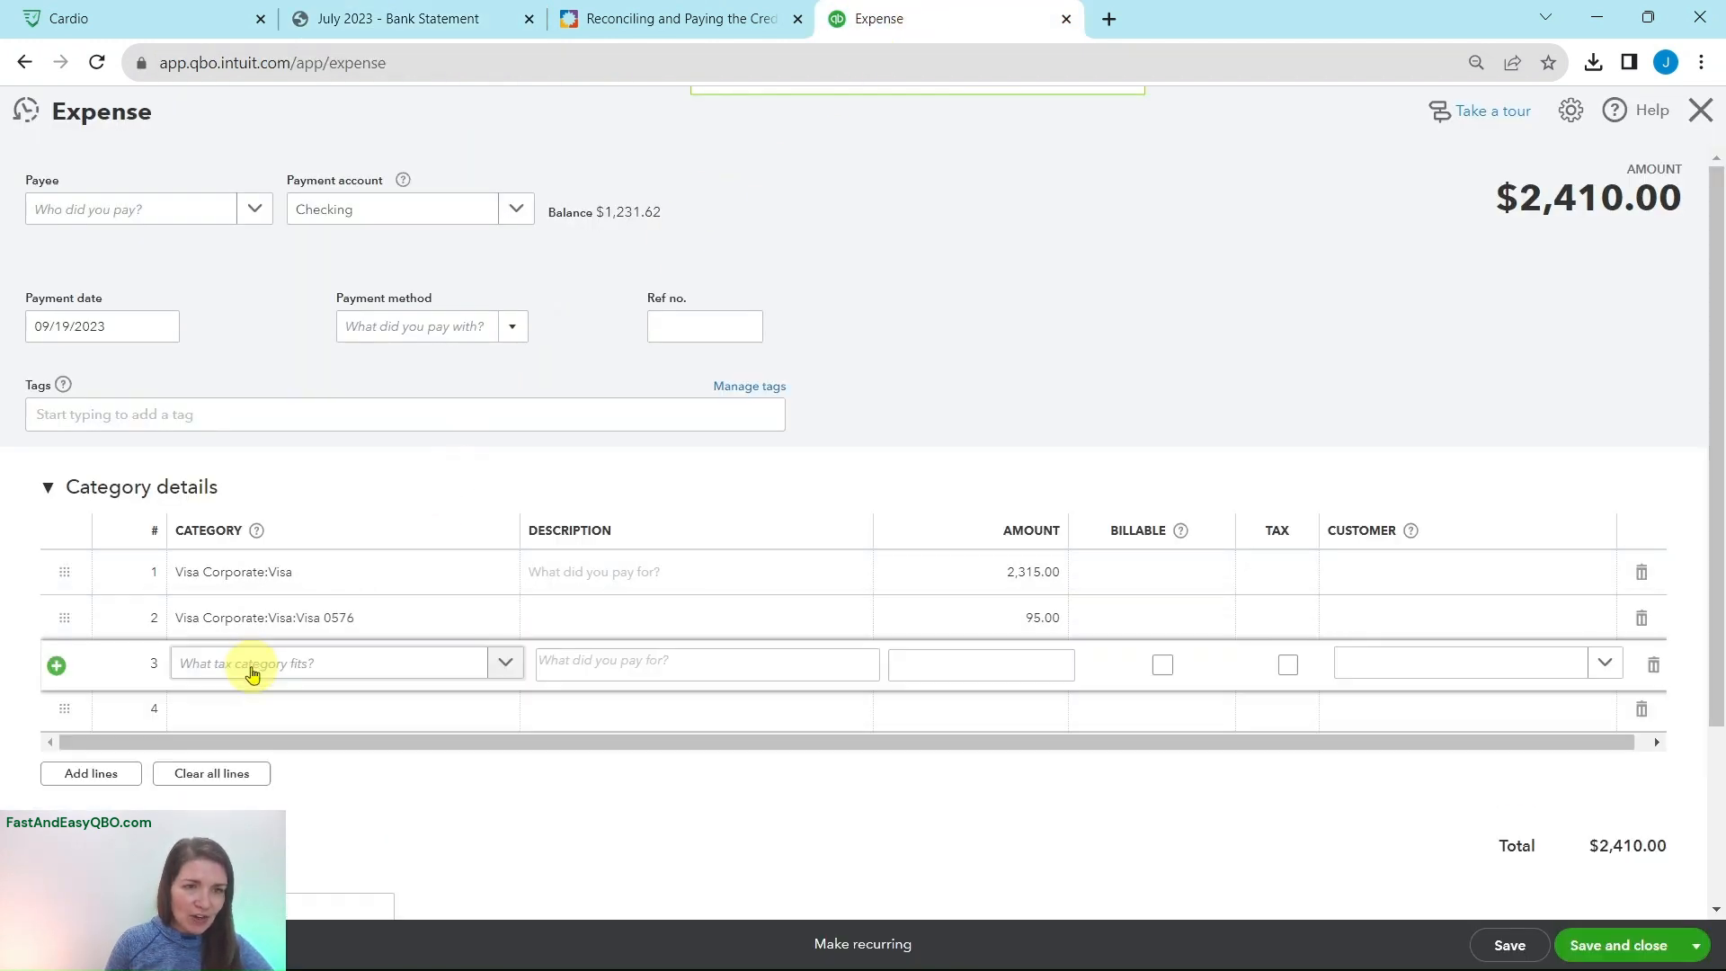
{"action": "left_click", "coordinate": [350, 665]}
{"action": "scroll", "coordinate": [355, 662], "scroll_direction": "down", "scroll_amount": 2}
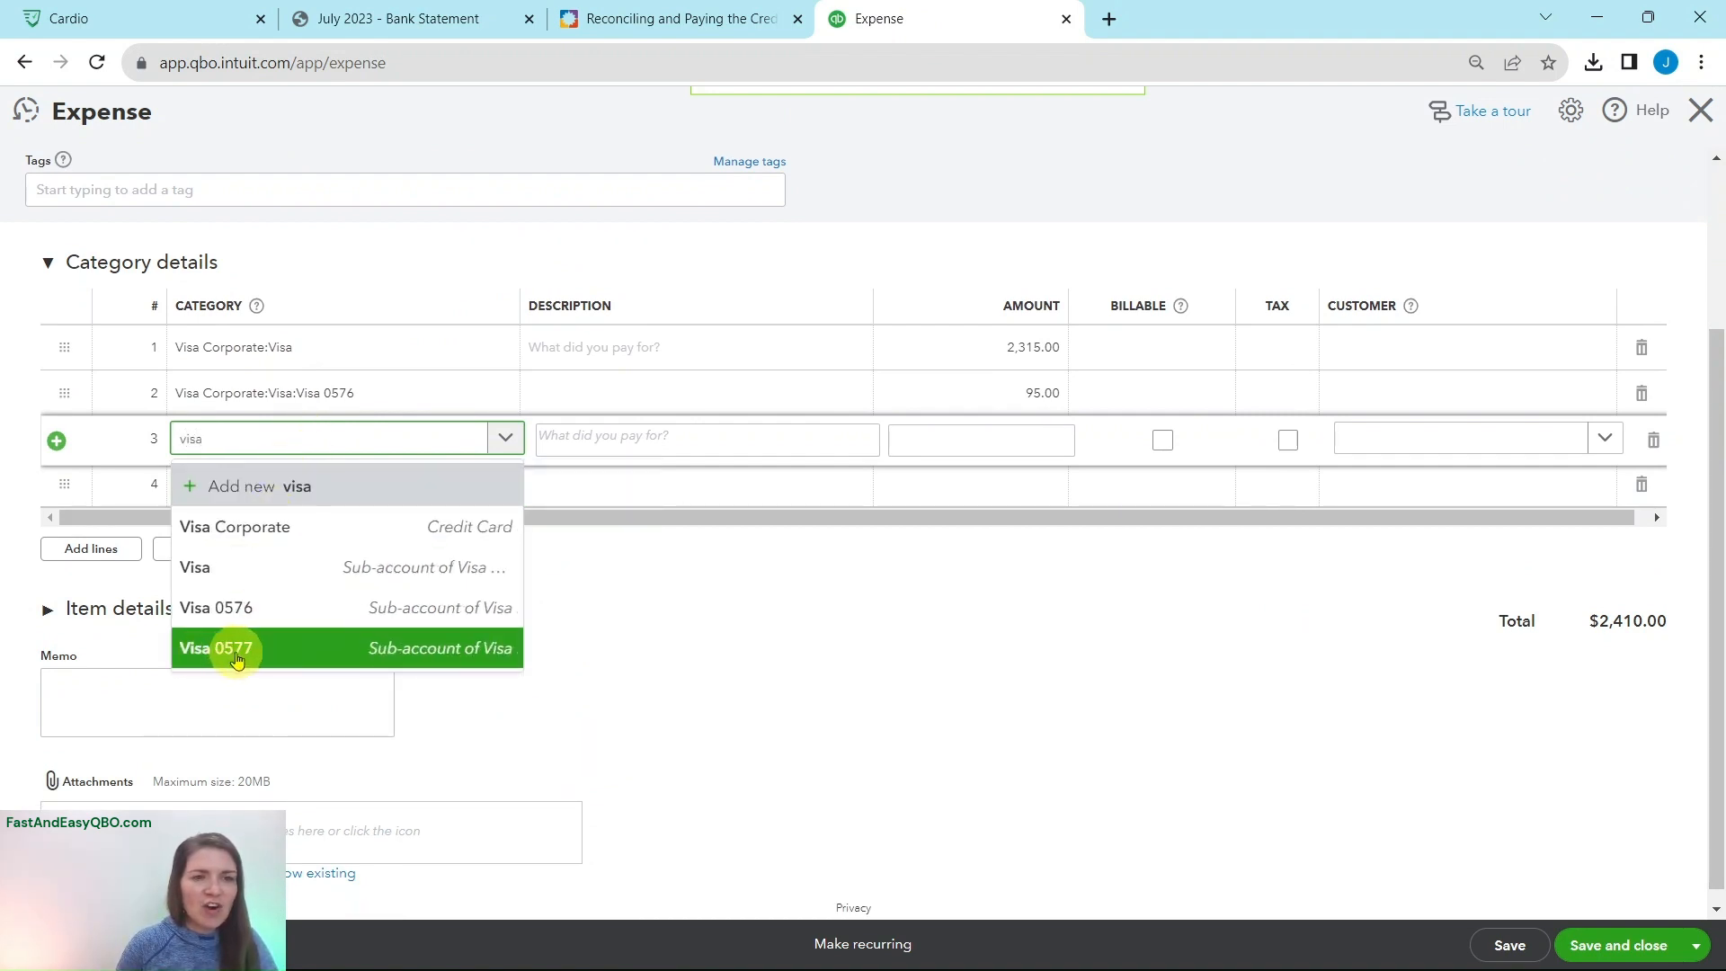
{"action": "left_click", "coordinate": [277, 654]}
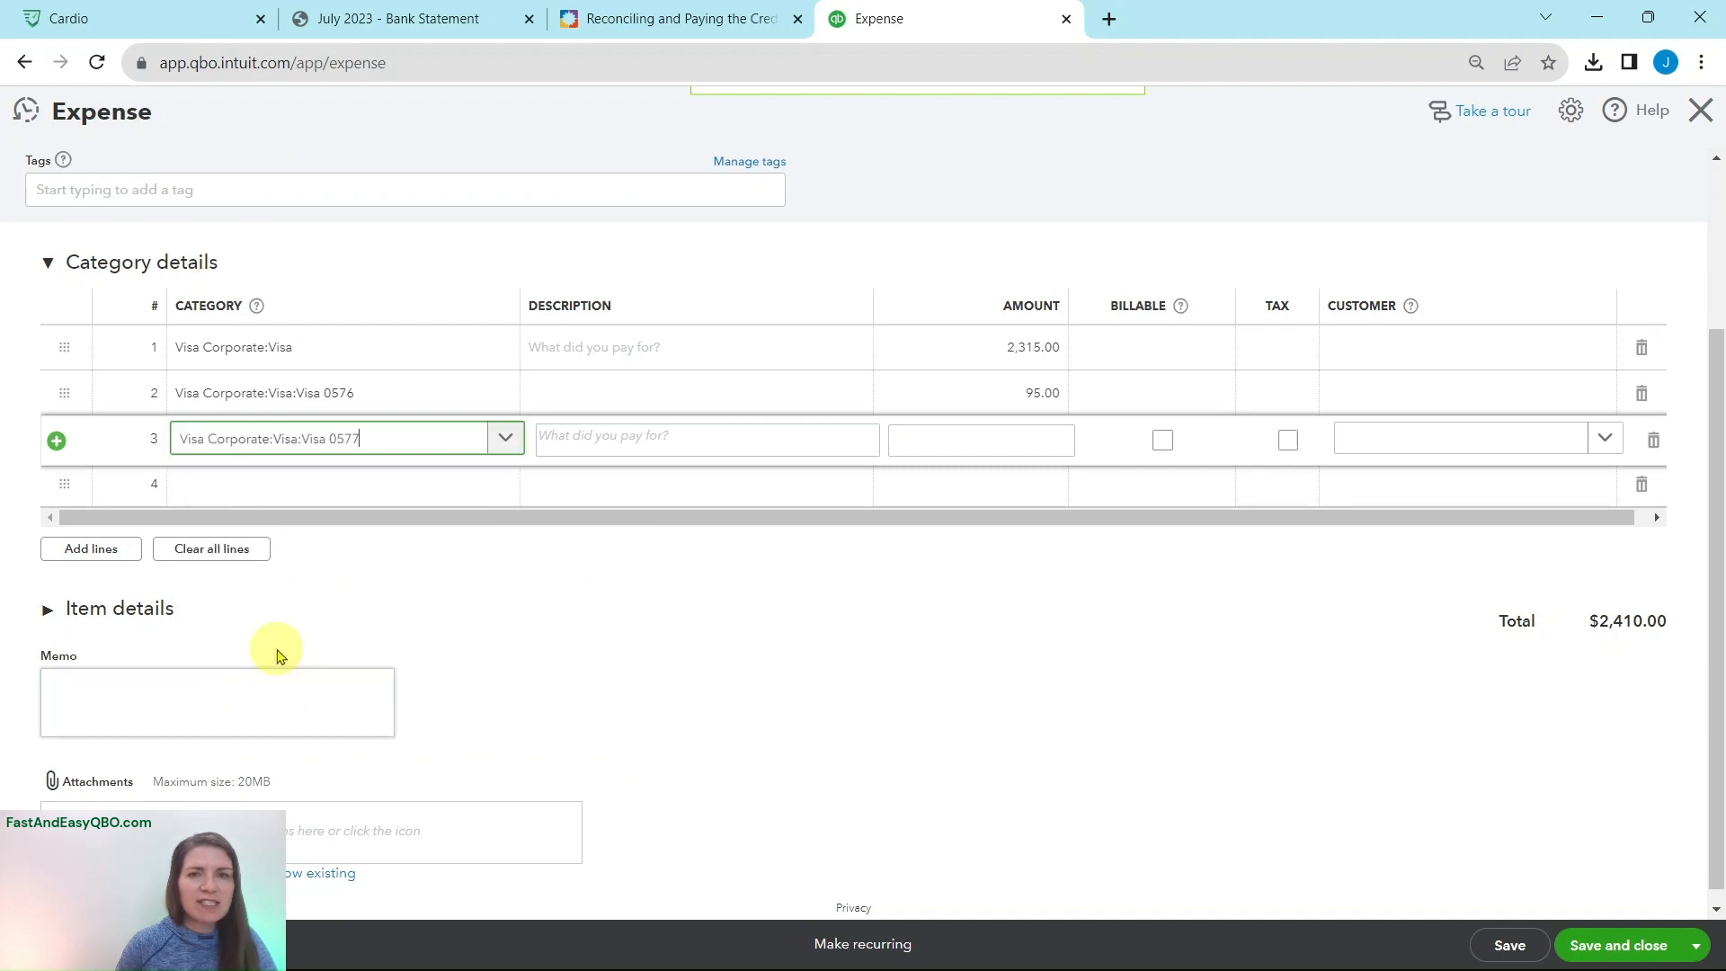
Step: Check the Visa 0577 card's subtotal on the Visa statement and enter 61 as the expense's third line amount
{"action": "left_click", "coordinate": [472, 22]}
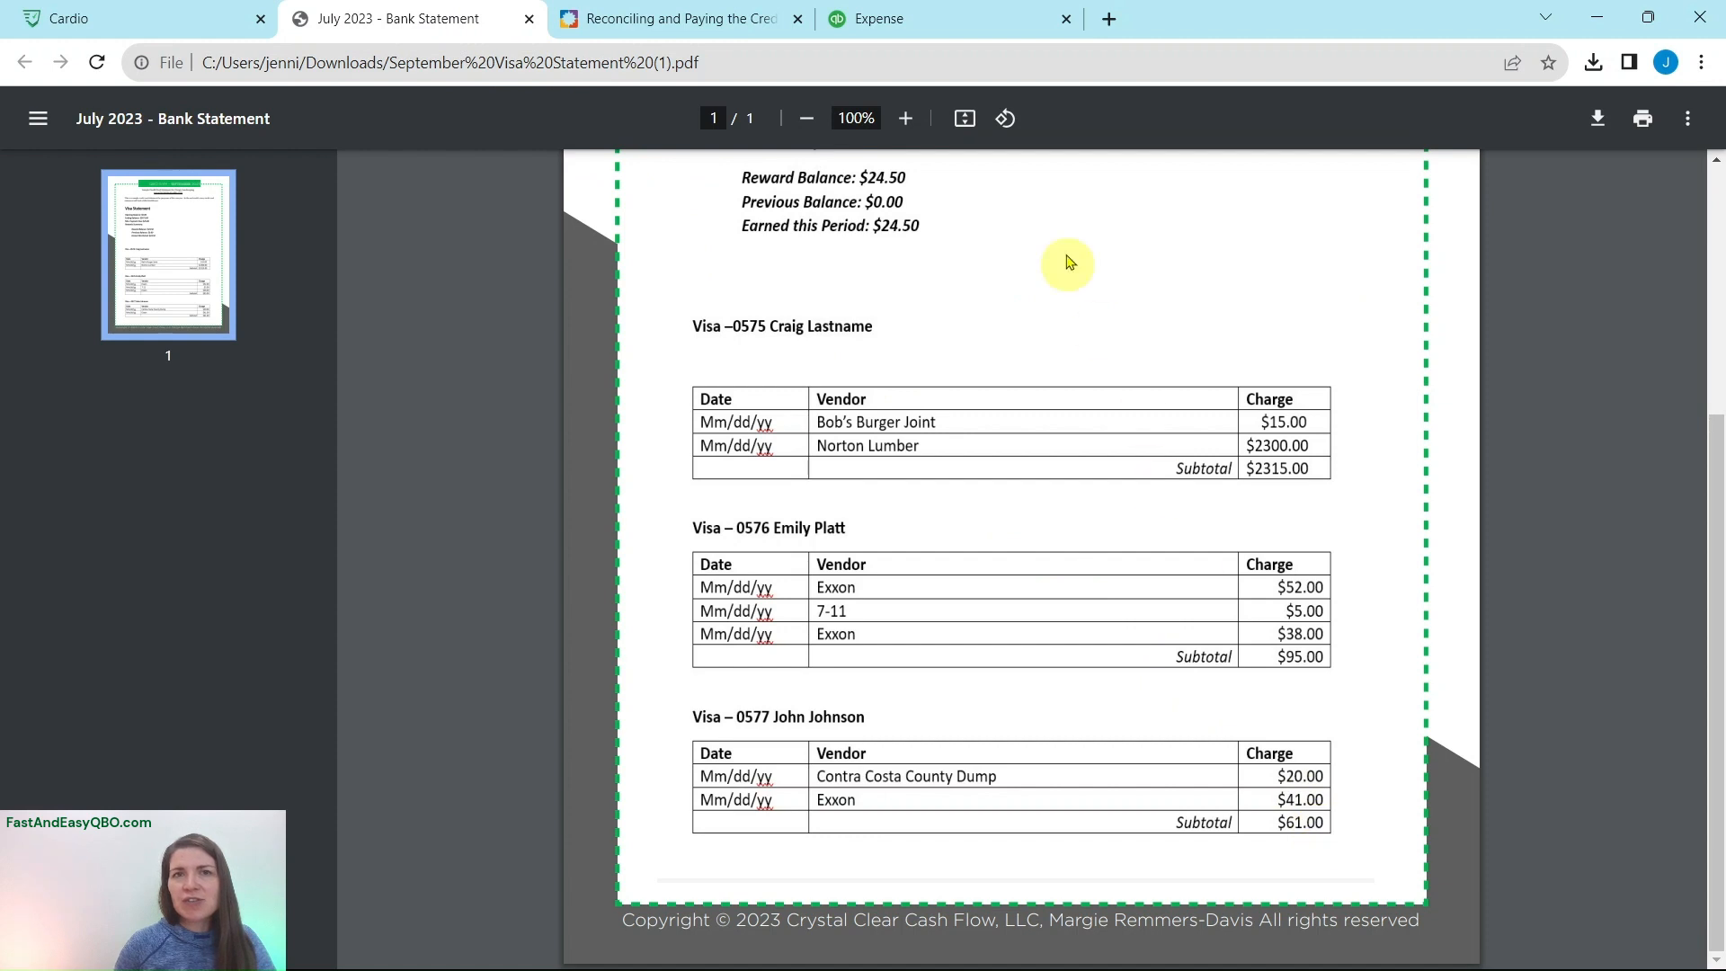
{"action": "left_click", "coordinate": [952, 19]}
{"action": "left_click", "coordinate": [1025, 450]}
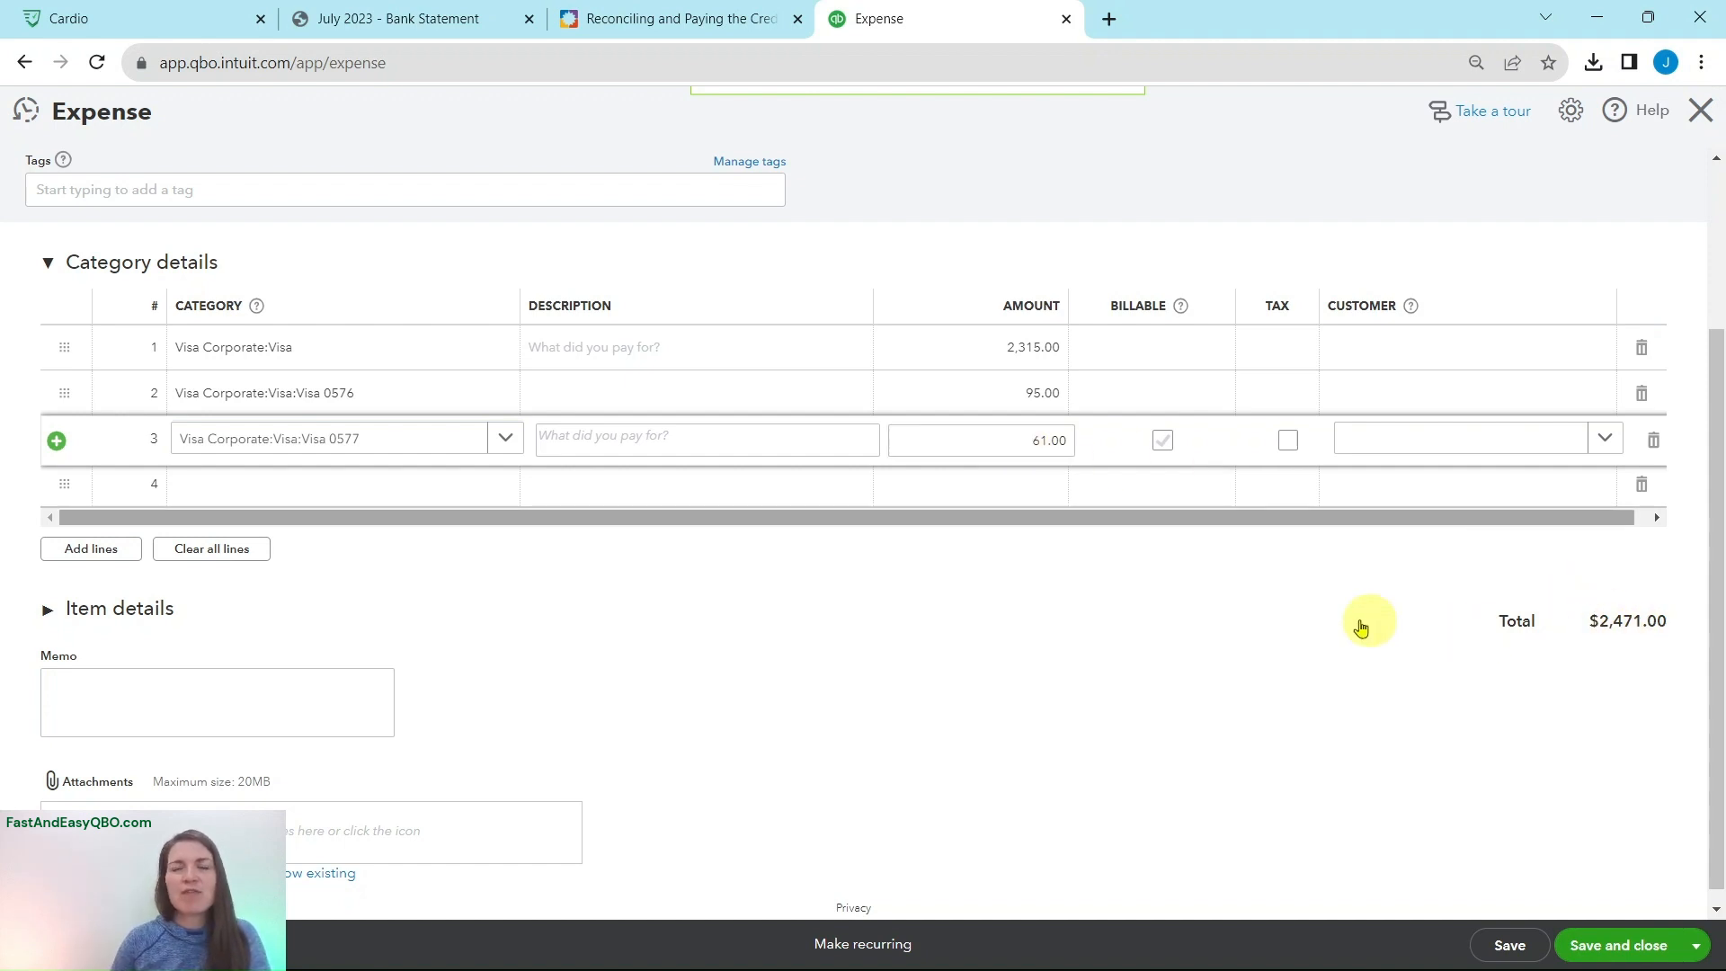
Step: Compare the expense's total in QuickBooks with the ending balance on the Visa statement
{"action": "left_click", "coordinate": [339, 19]}
{"action": "scroll", "coordinate": [827, 364], "scroll_direction": "up", "scroll_amount": 3}
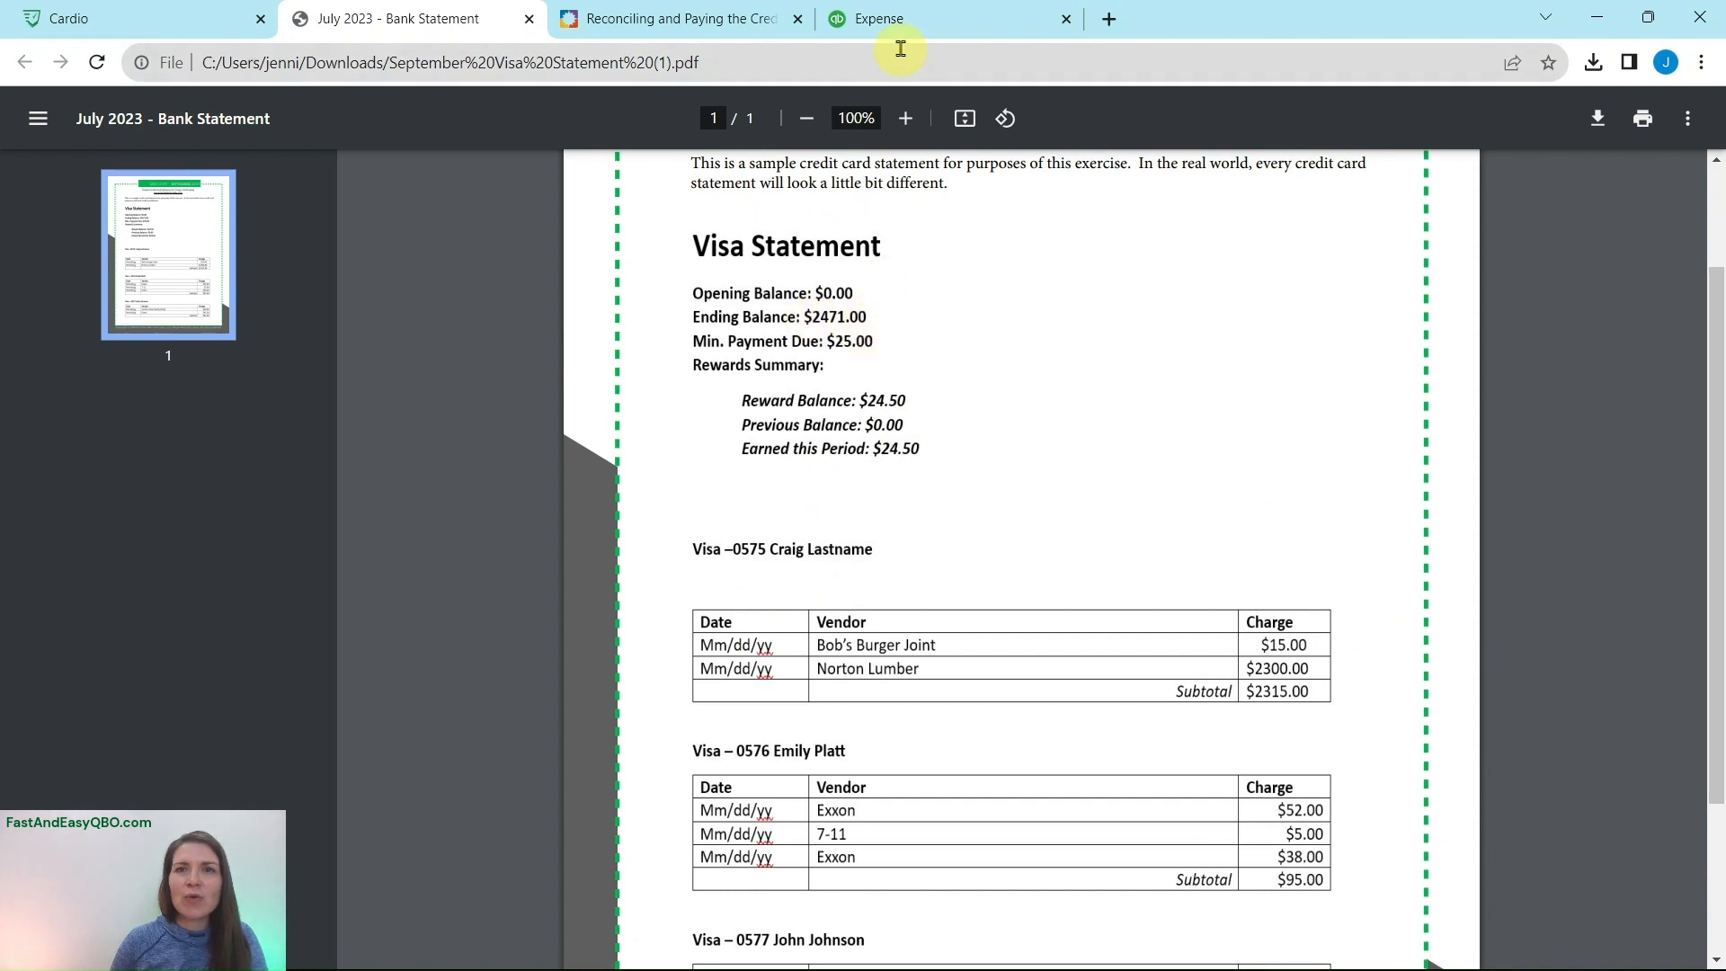
{"action": "left_click", "coordinate": [897, 18]}
Step: Reread the exercise's note and Step 3, and save and close the split expense in QuickBooks
{"action": "left_click", "coordinate": [744, 22]}
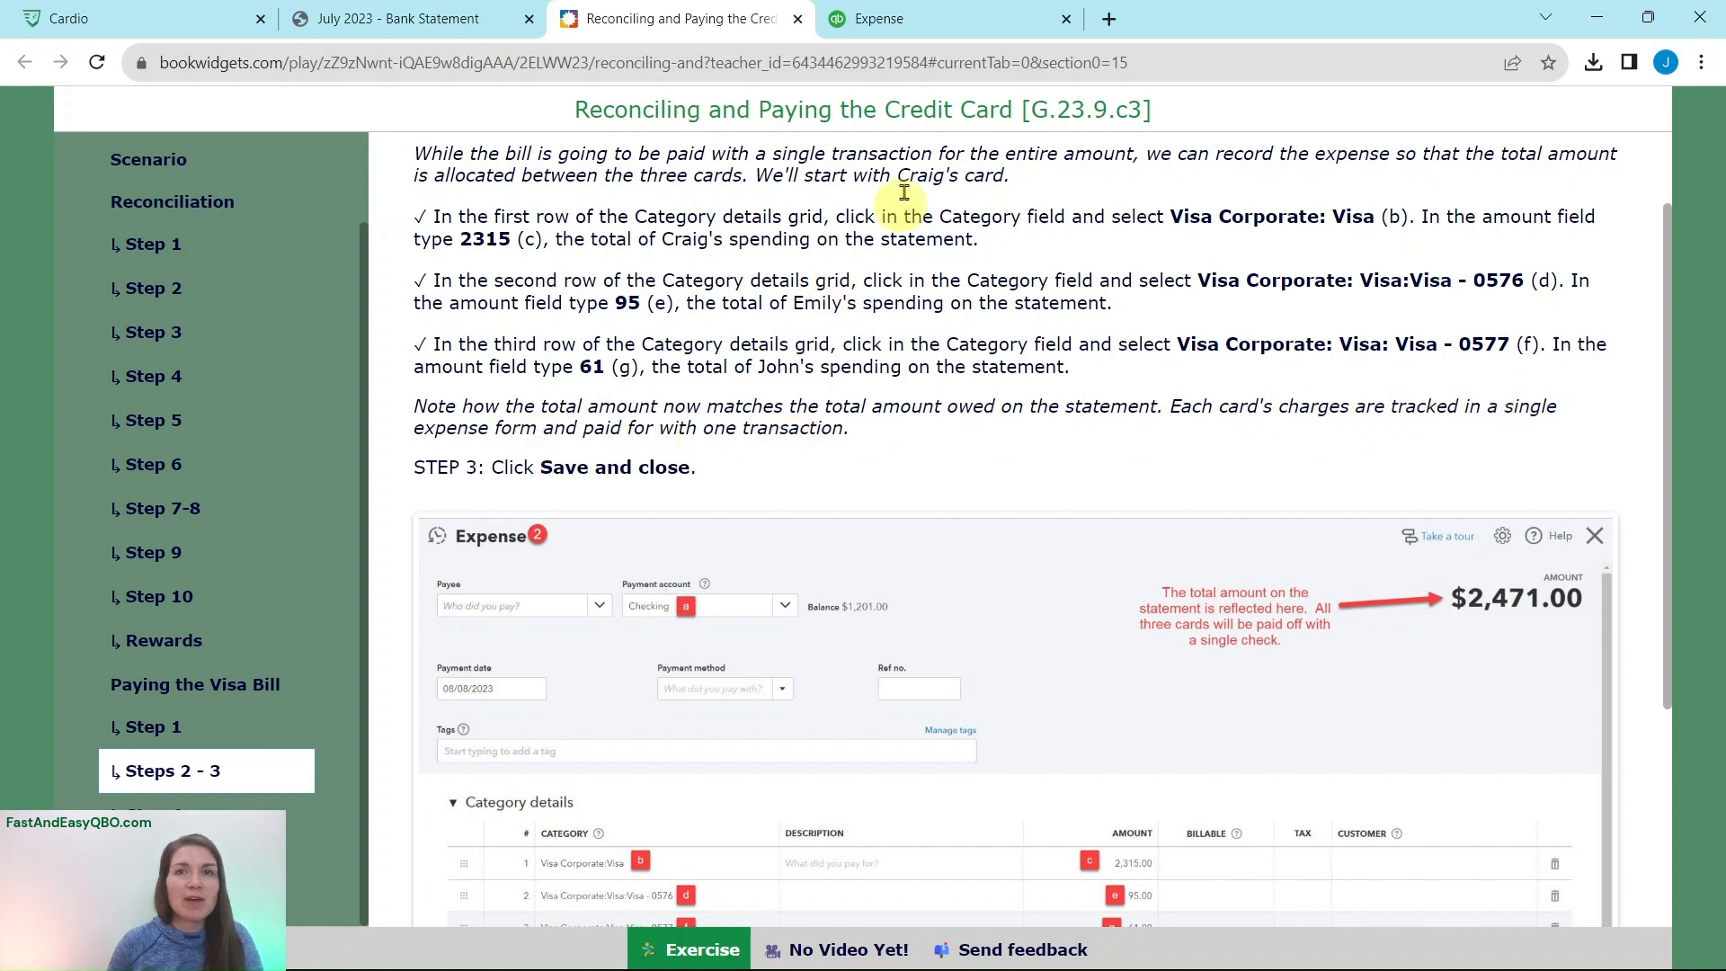
{"action": "mouse_move", "coordinate": [923, 30]}
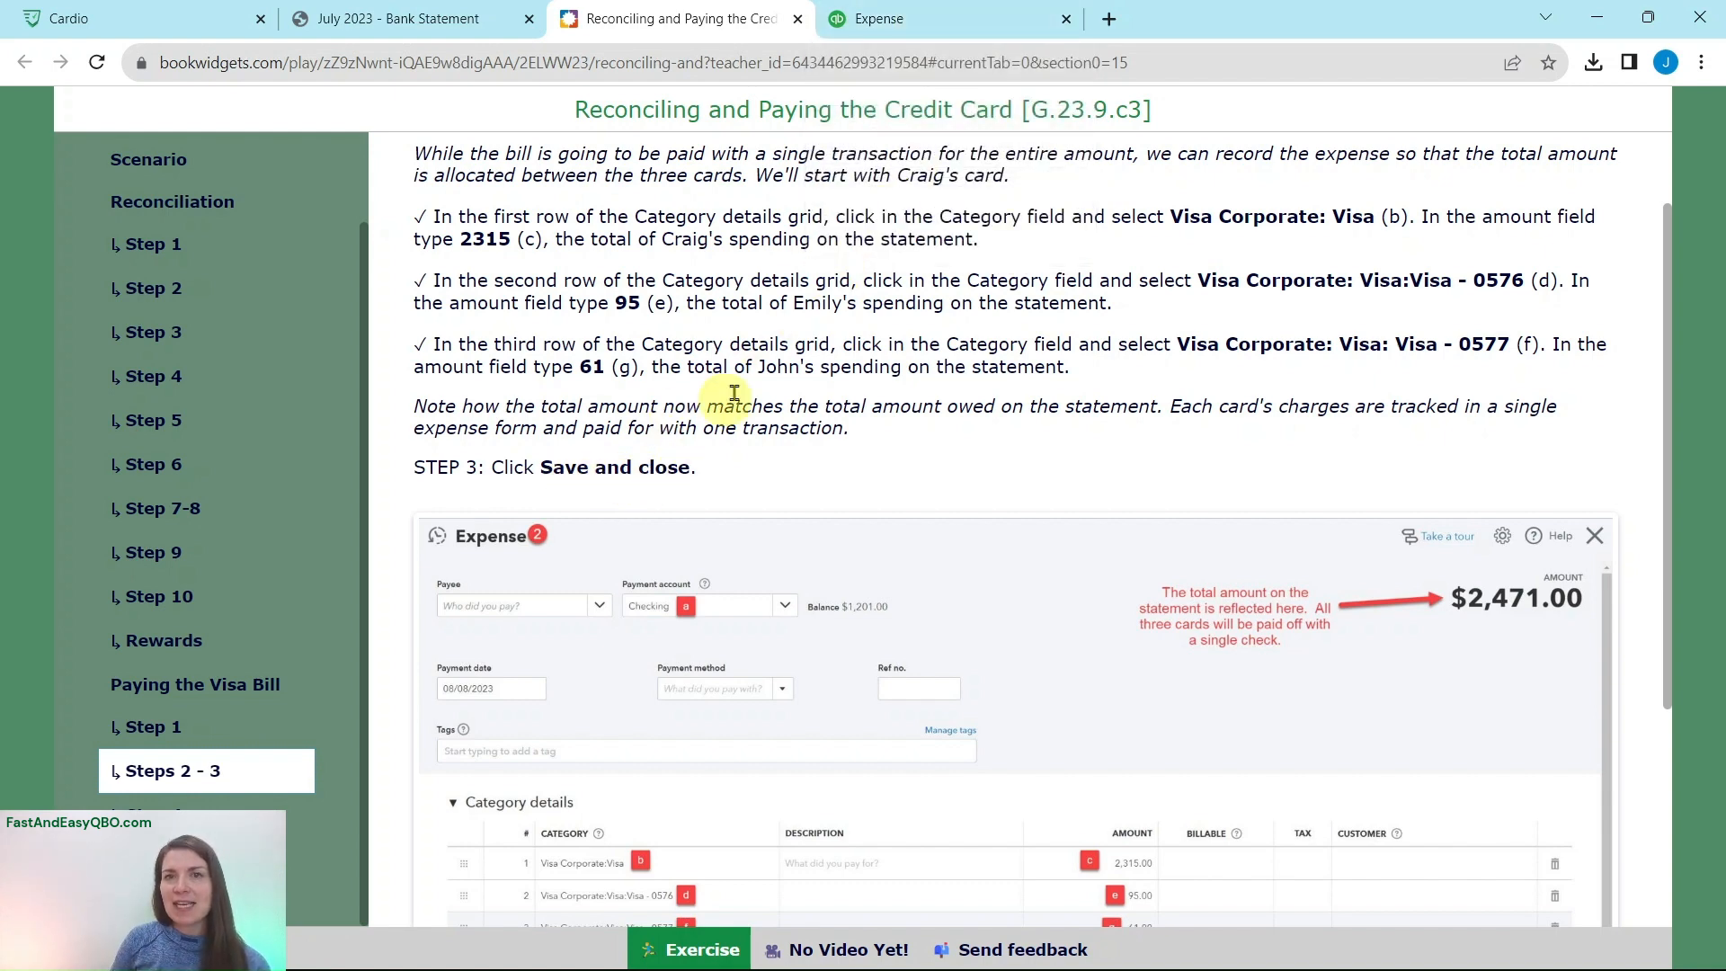
{"action": "left_click", "coordinate": [893, 30]}
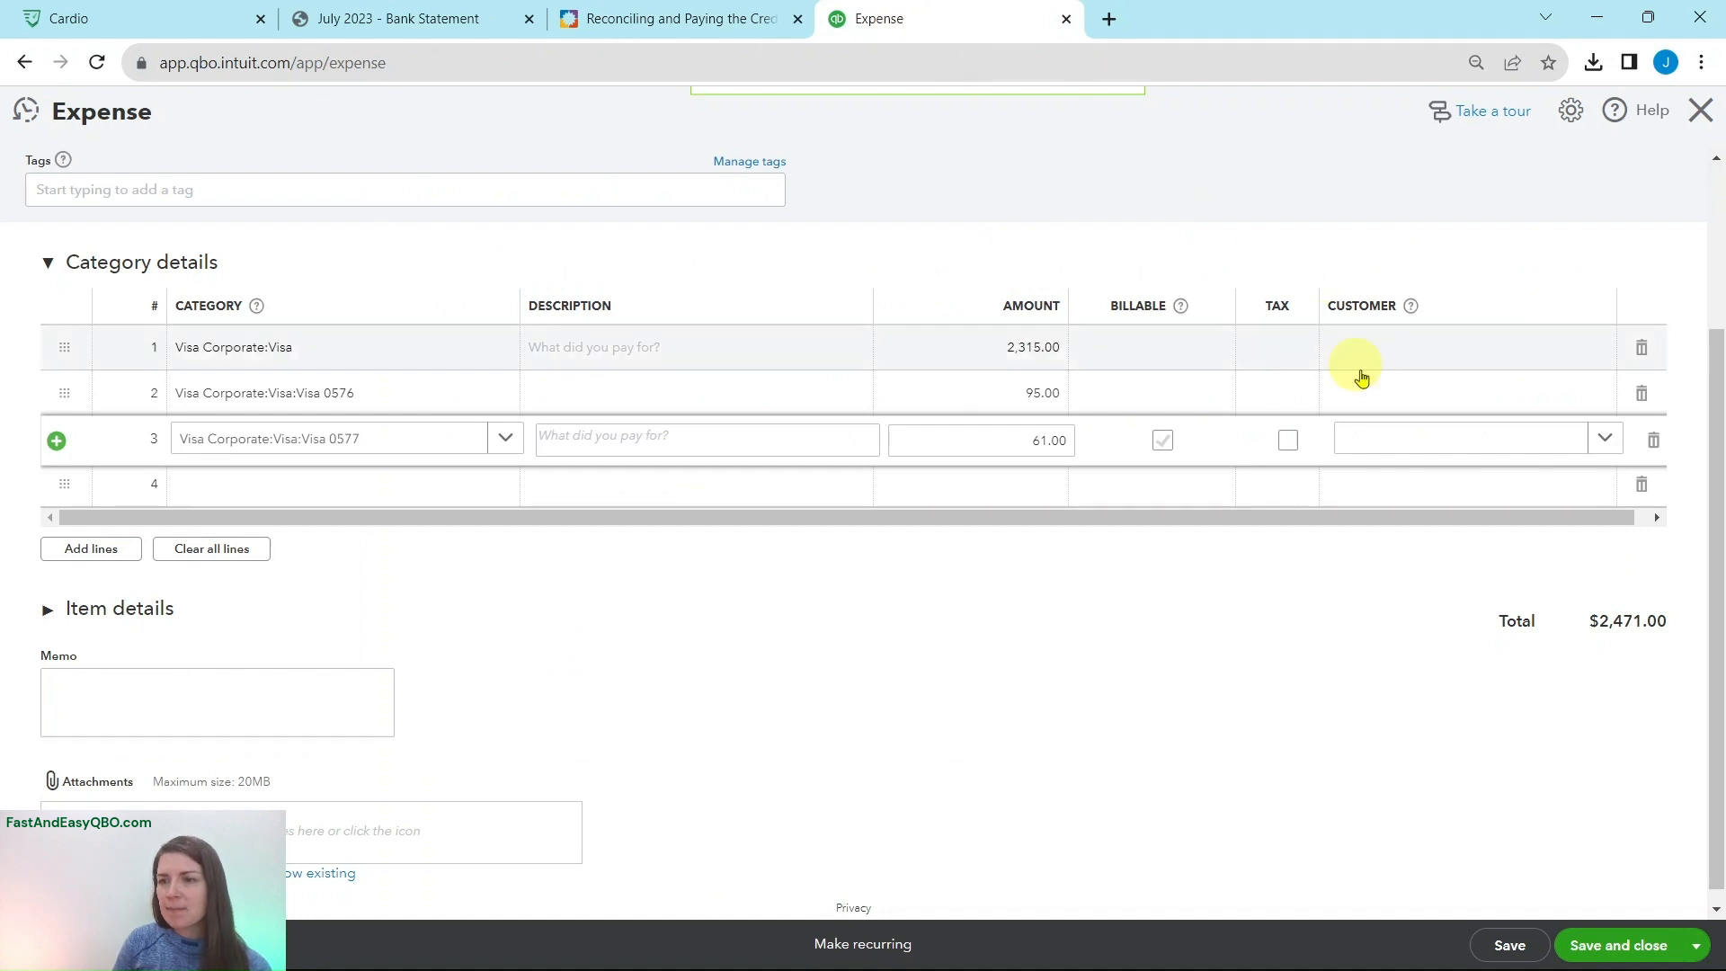
{"action": "left_click", "coordinate": [1627, 948]}
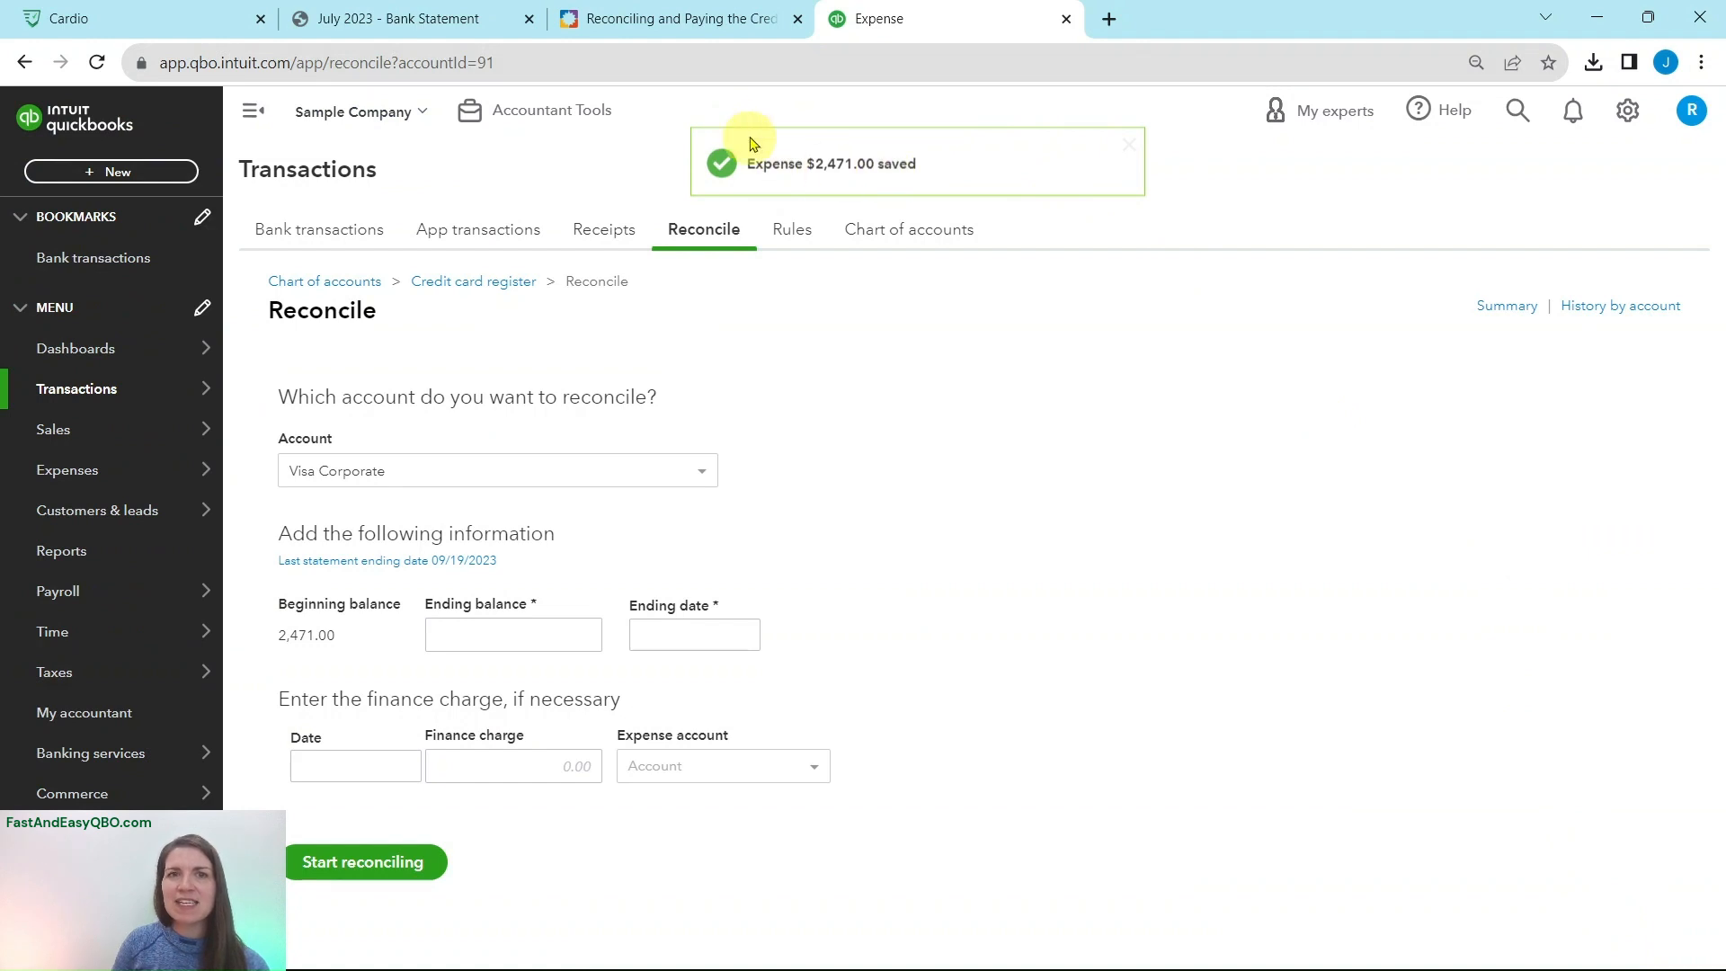
Step: Read the exercise's Step 4 and open the chart of accounts in QuickBooks
{"action": "left_click", "coordinate": [705, 34]}
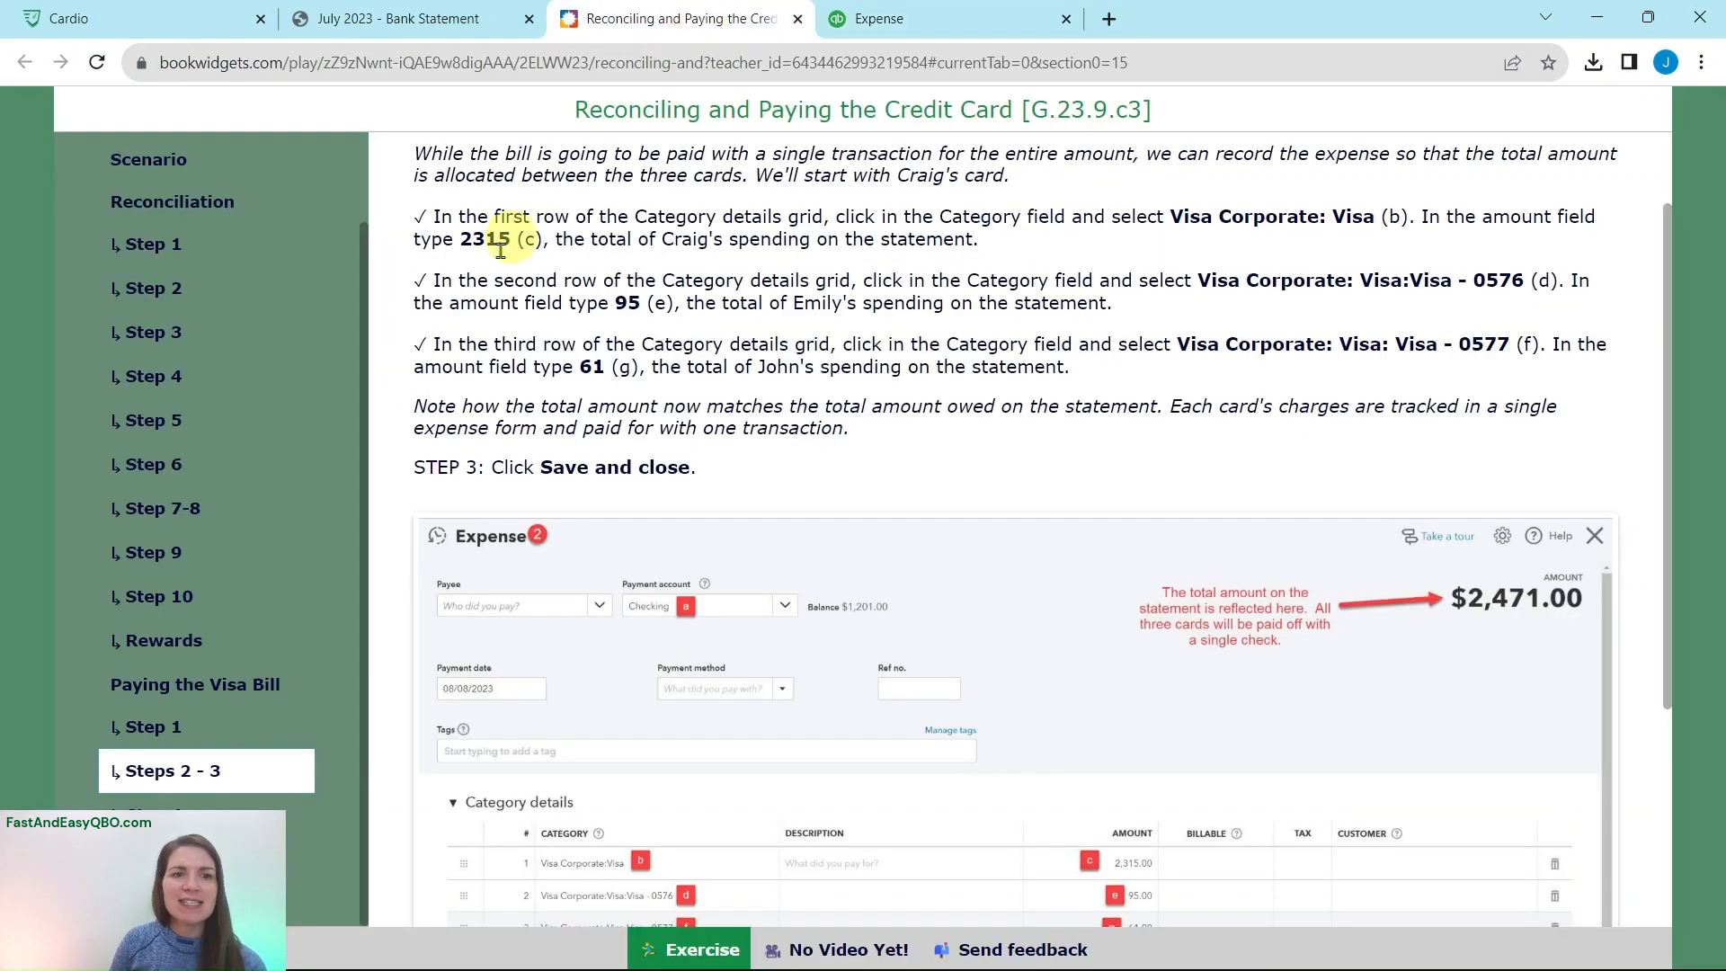
{"action": "left_click", "coordinate": [148, 806]}
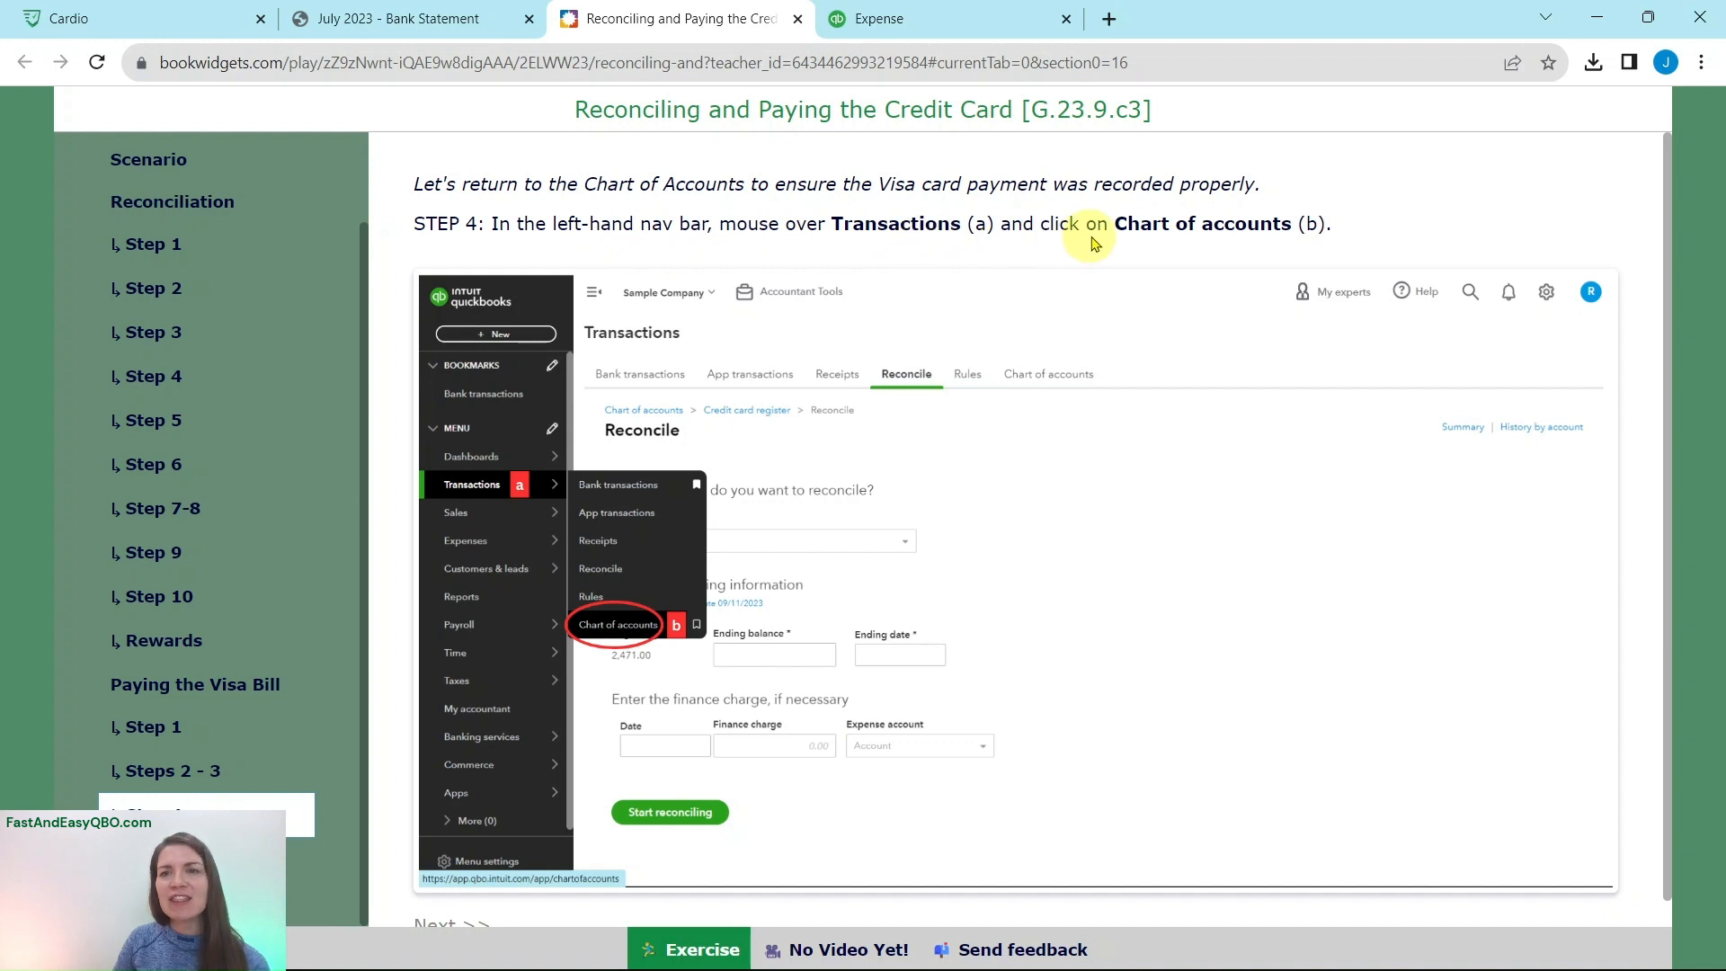
{"action": "left_click", "coordinate": [1002, 25]}
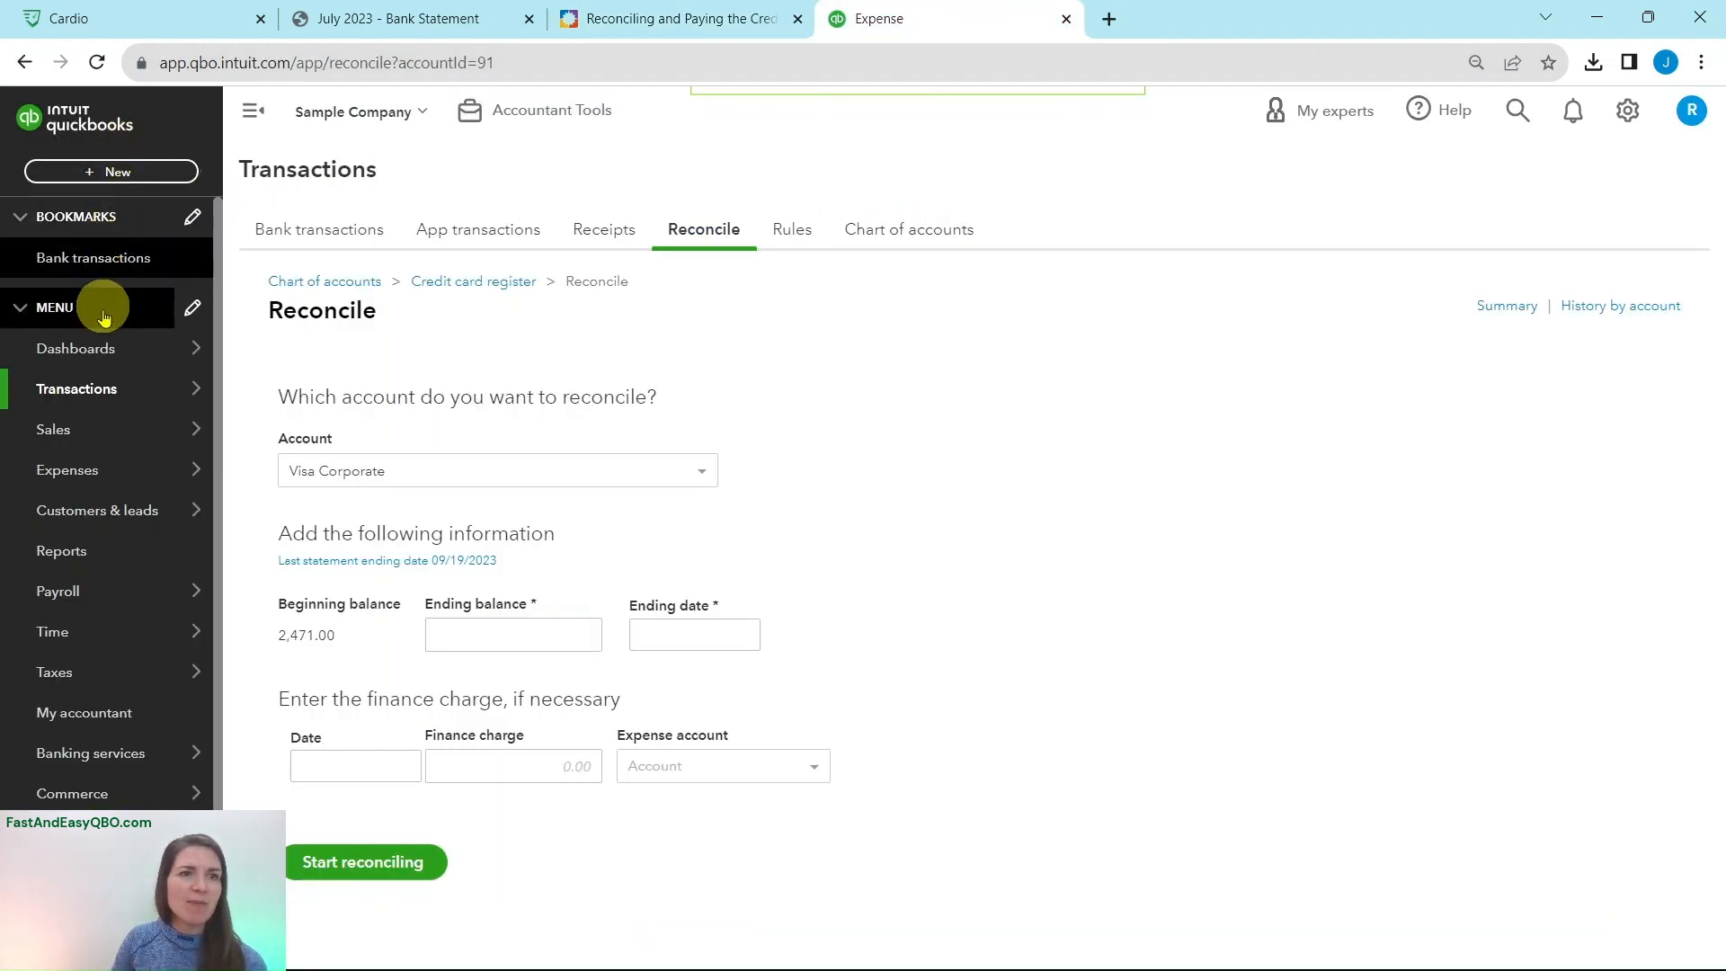
{"action": "mouse_move", "coordinate": [89, 396]}
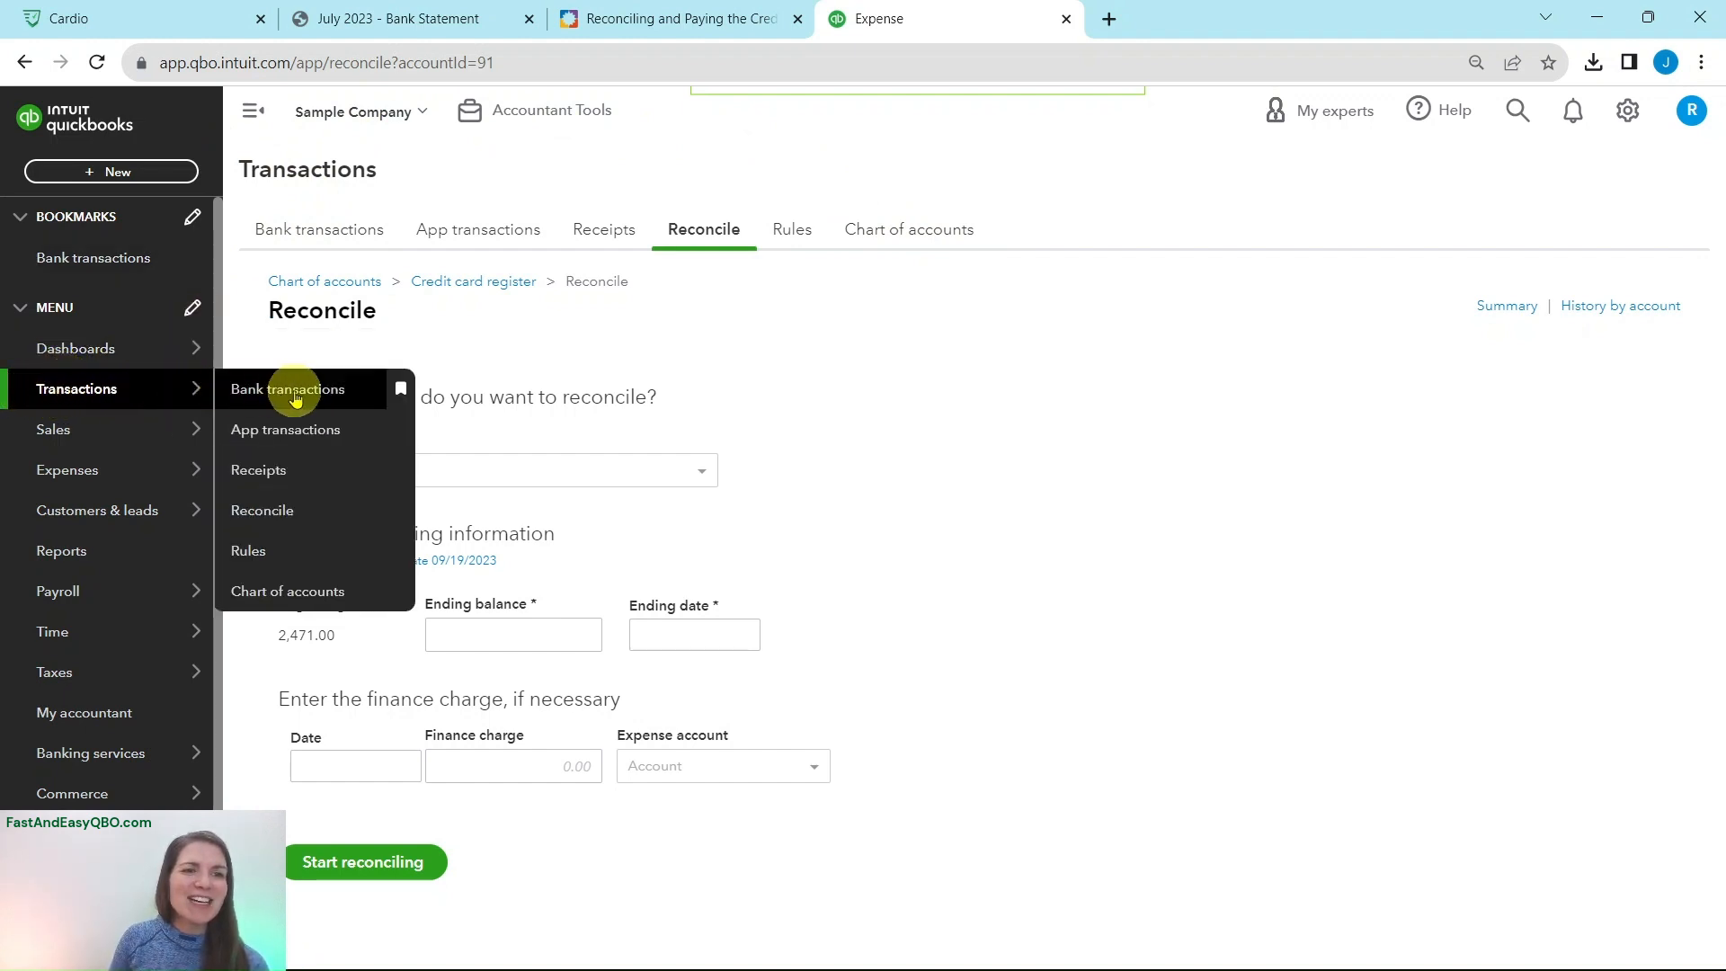
{"action": "left_click", "coordinate": [306, 597]}
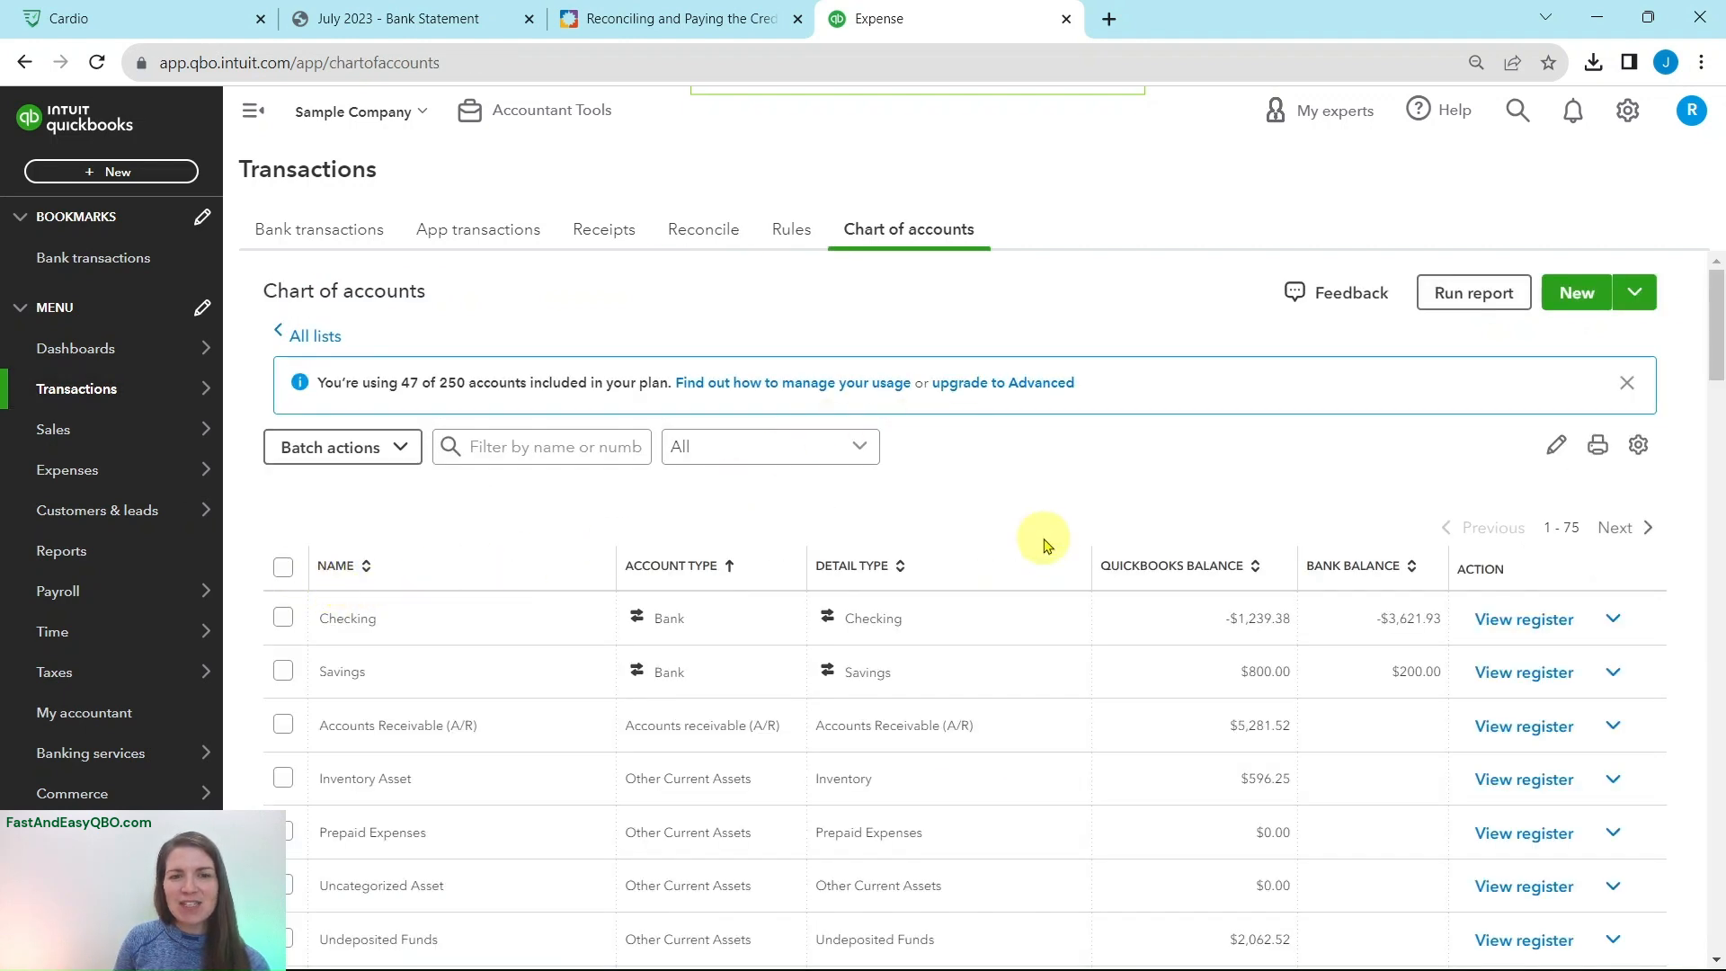
Step: Examine the Visa Corporate account and its sub-account balances in the chart of accounts, and compare them with the exercise's next page
{"action": "scroll", "coordinate": [1048, 489], "scroll_direction": "down", "scroll_amount": 5}
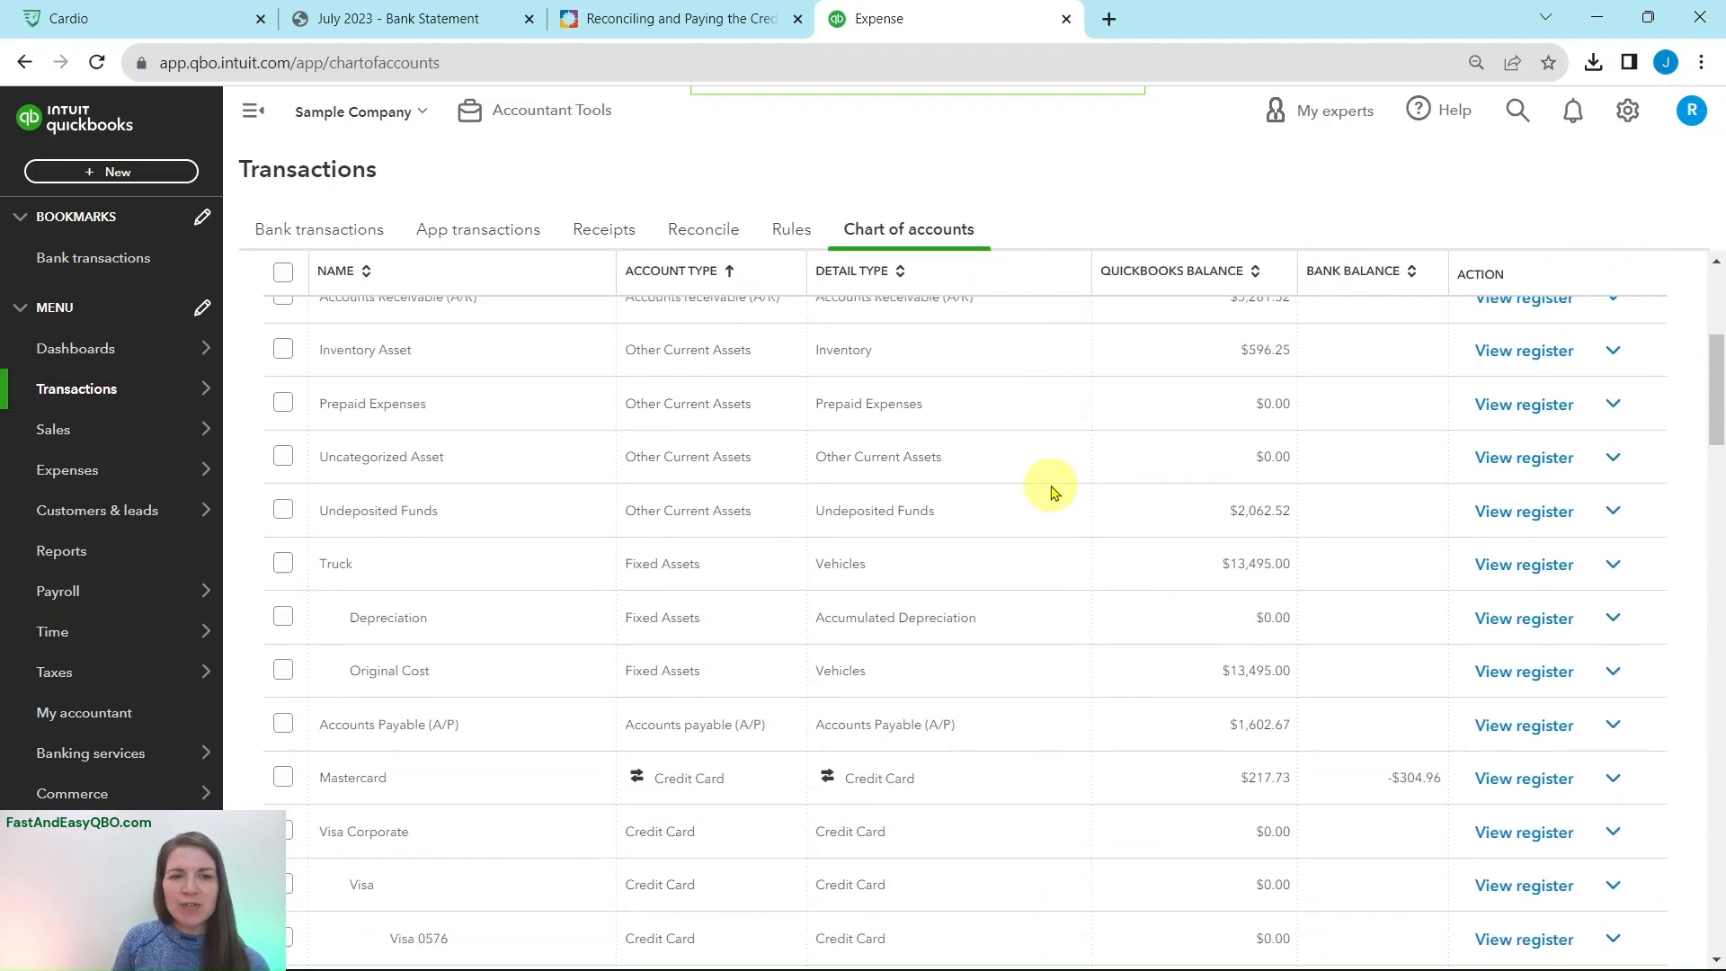
{"action": "scroll", "coordinate": [1051, 490], "scroll_direction": "down", "scroll_amount": 4}
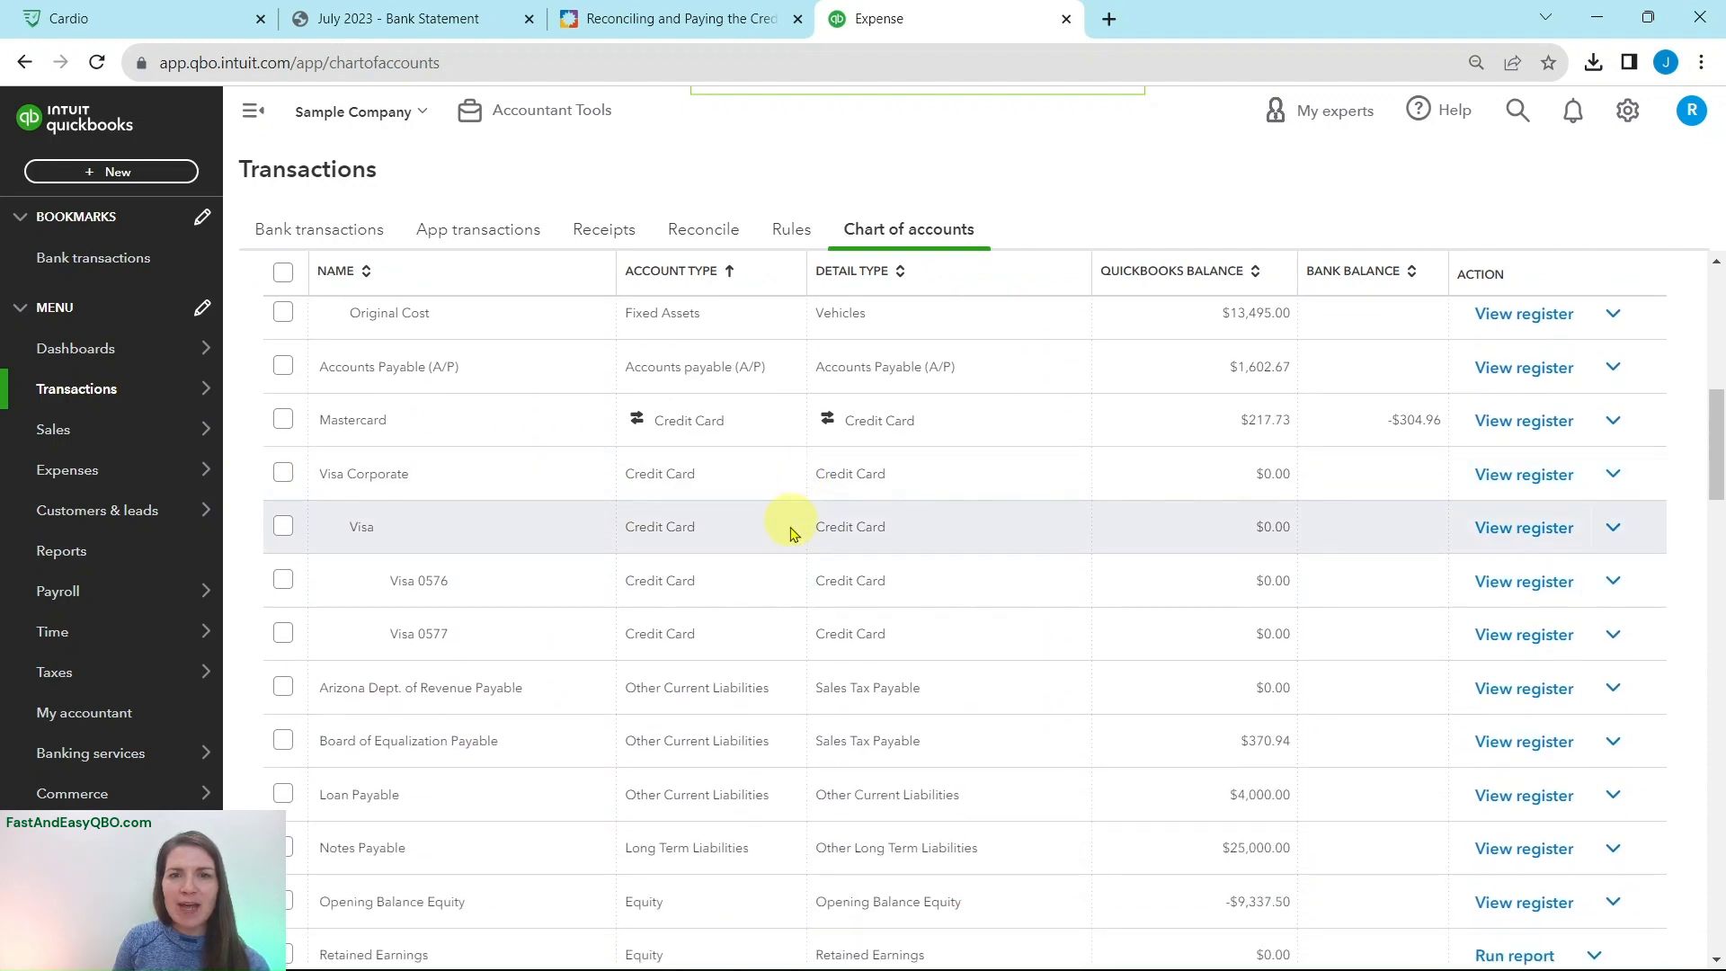
{"action": "left_click", "coordinate": [680, 18]}
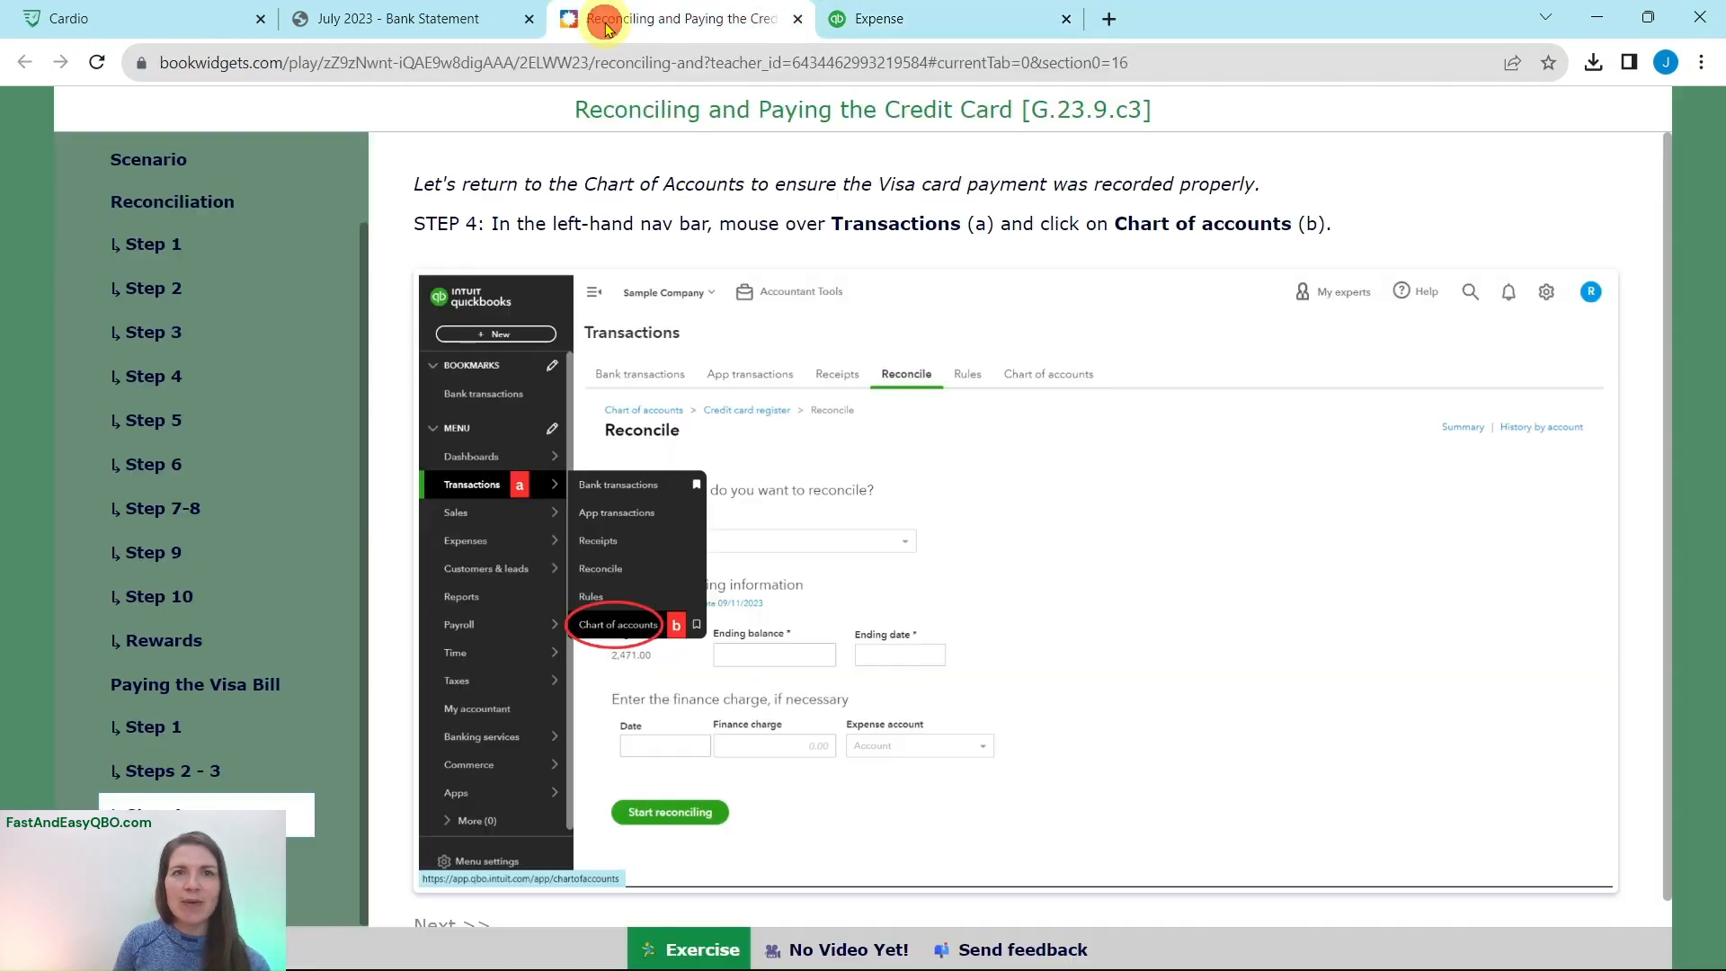
{"action": "left_click", "coordinate": [202, 859]}
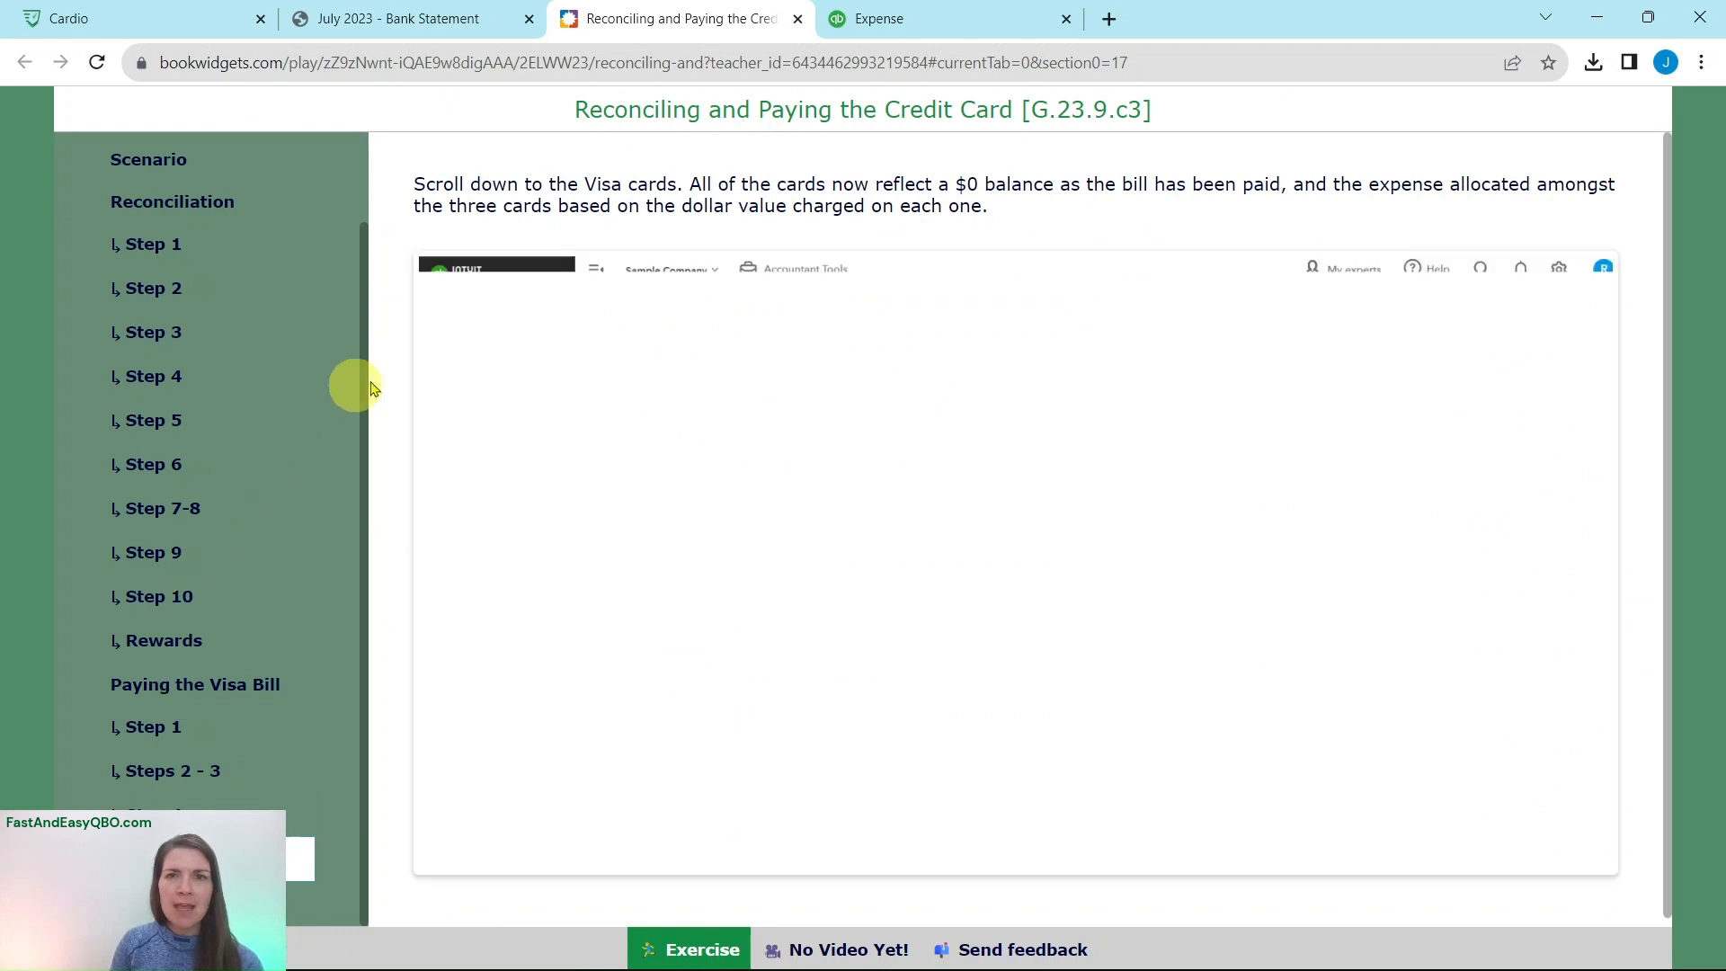